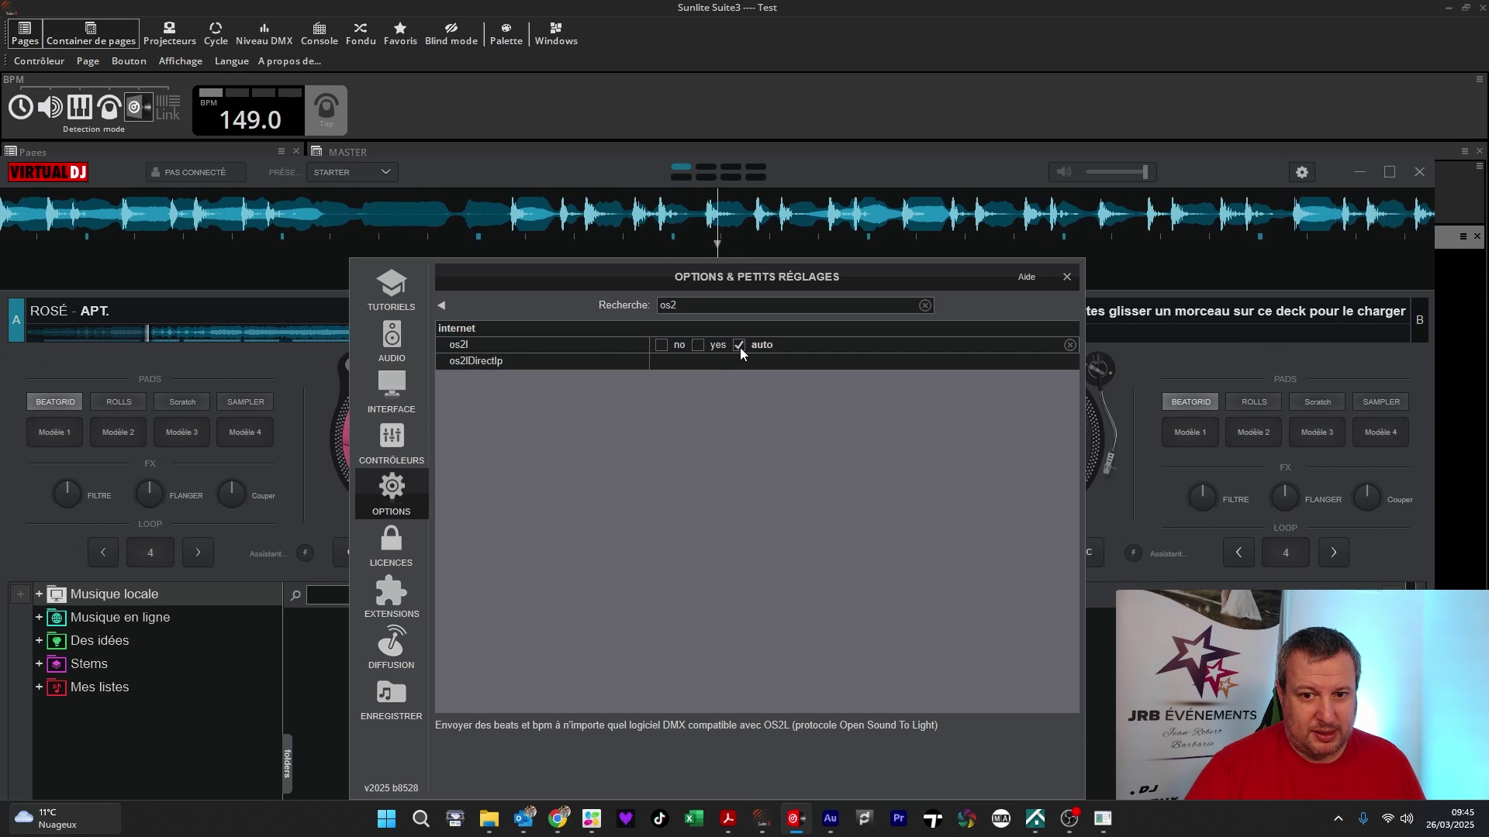
- Set the os2l option to yes, enter an os2lDirectIp address beginning with 170.0.0, and close the options
{"action": "left_click", "coordinate": [738, 346]}
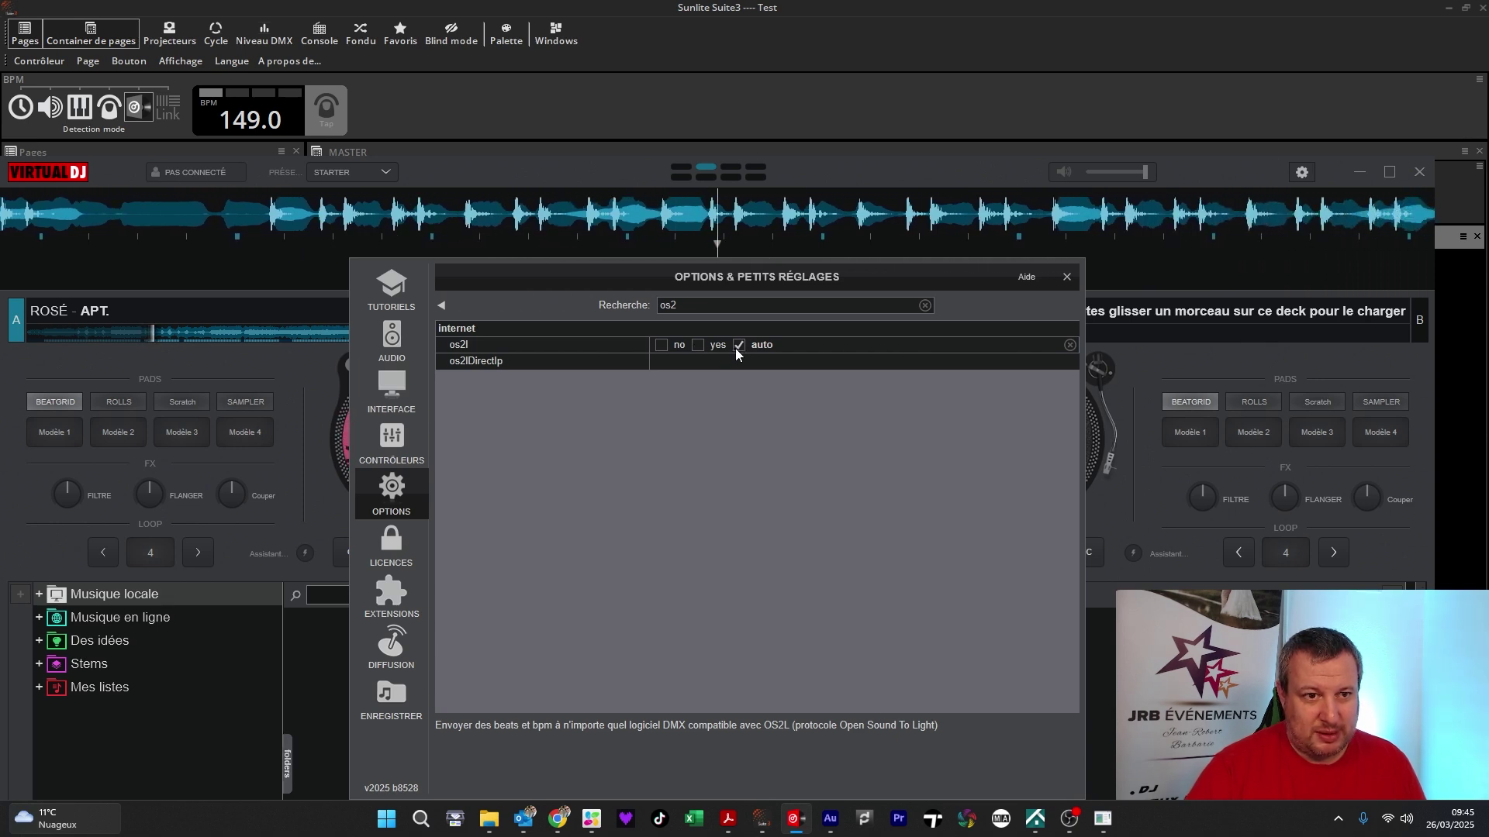
{"action": "left_click", "coordinate": [697, 345]}
{"action": "left_click", "coordinate": [711, 360]}
{"action": "type", "text": "17"}
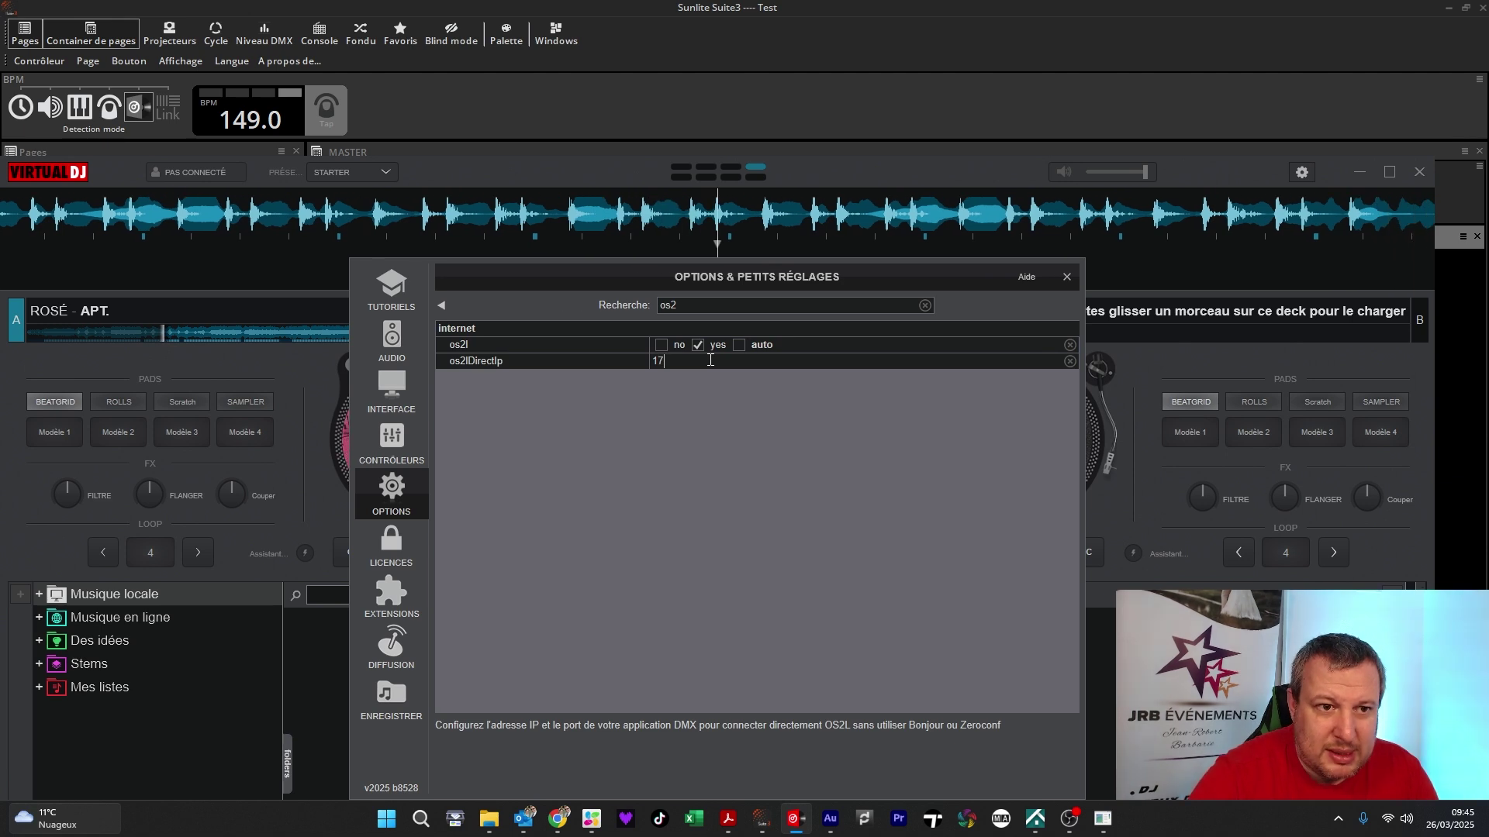
{"action": "type", "text": "0"}
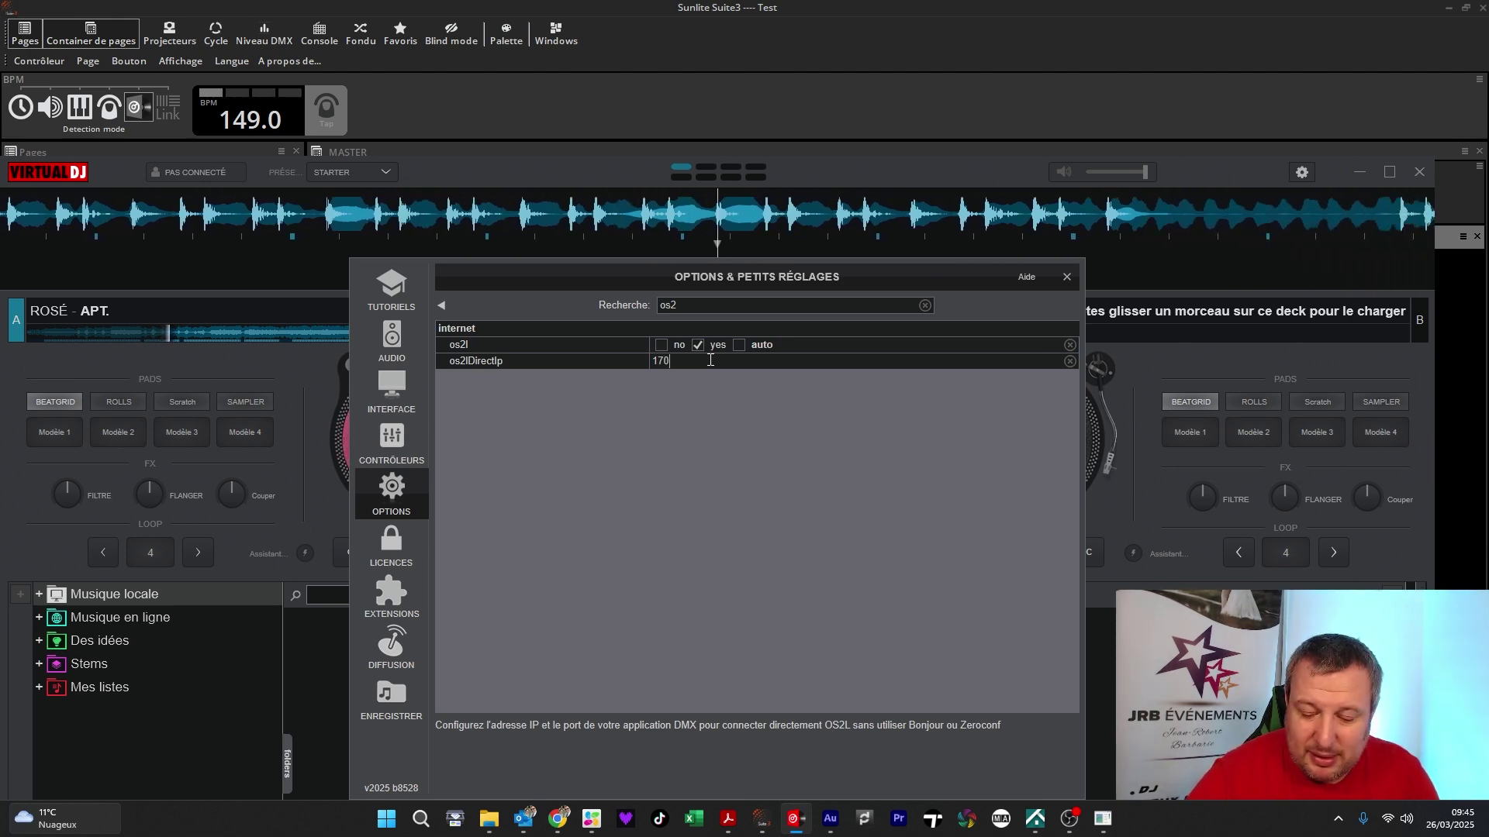
{"action": "type", "text": ".00."}
{"action": "key", "text": "BackSpace"}
{"action": "key", "text": "BackSpace"}
{"action": "type", "text": ".0"}
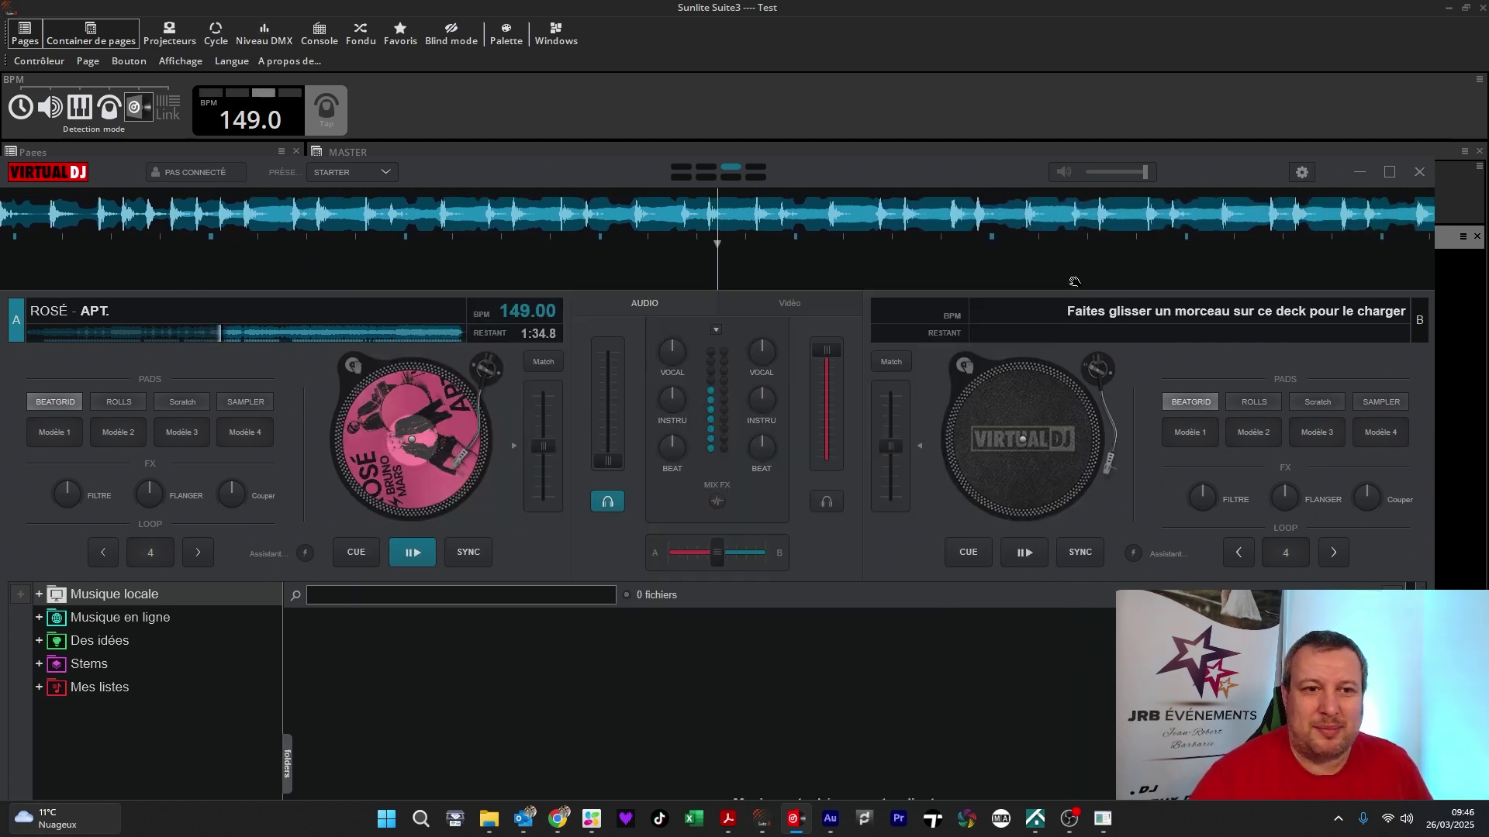
{"action": "left_click", "coordinate": [1067, 278]}
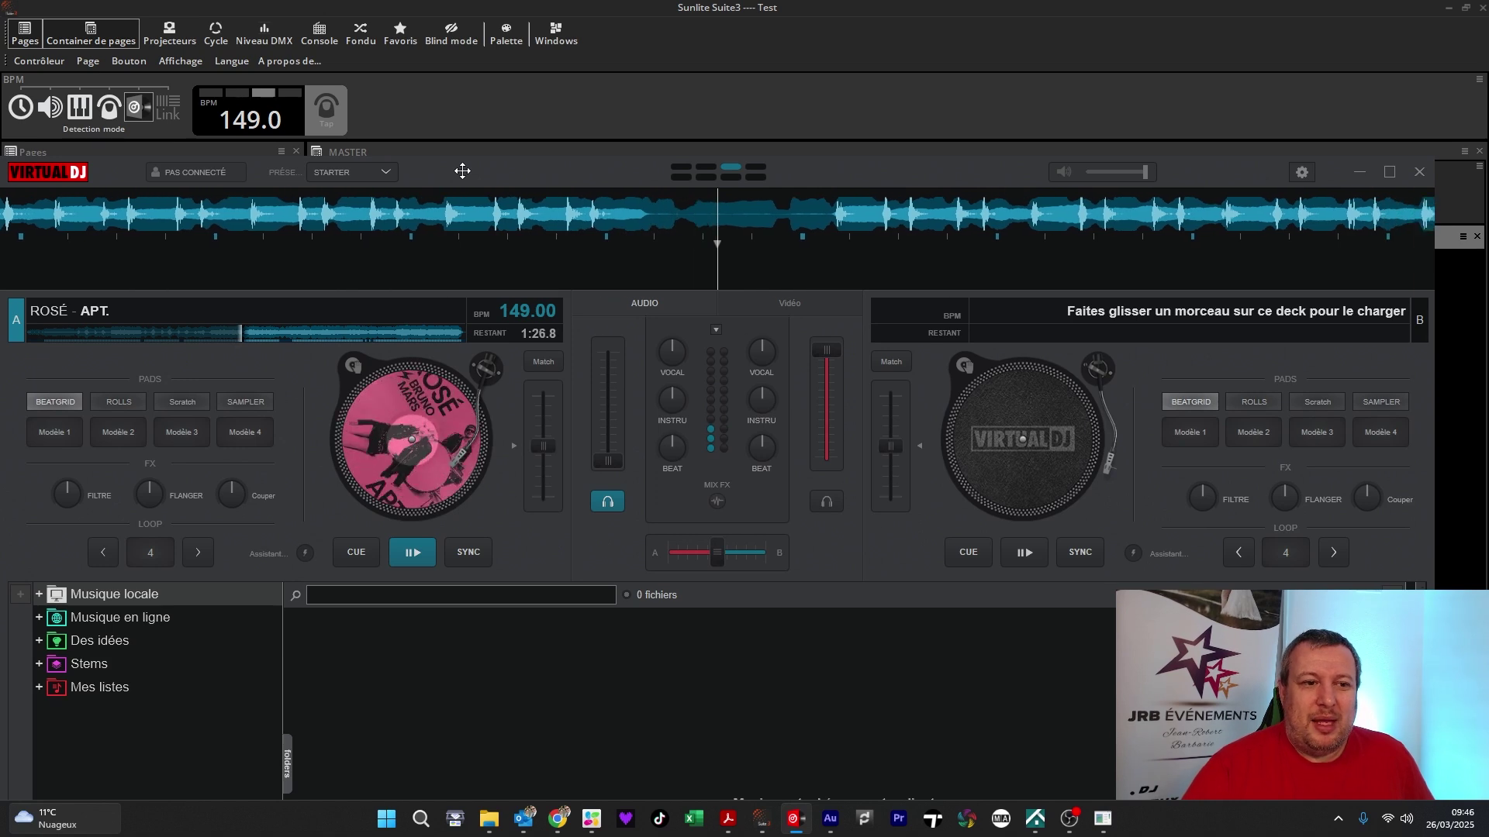
- Move the VirtualDJ window down, switch to Sunlite Suite3, and create a scene button named "debut" on the MASTER page, keeping the current state
{"action": "left_click_drag", "start_coordinate": [462, 170], "coordinate": [468, 159]}
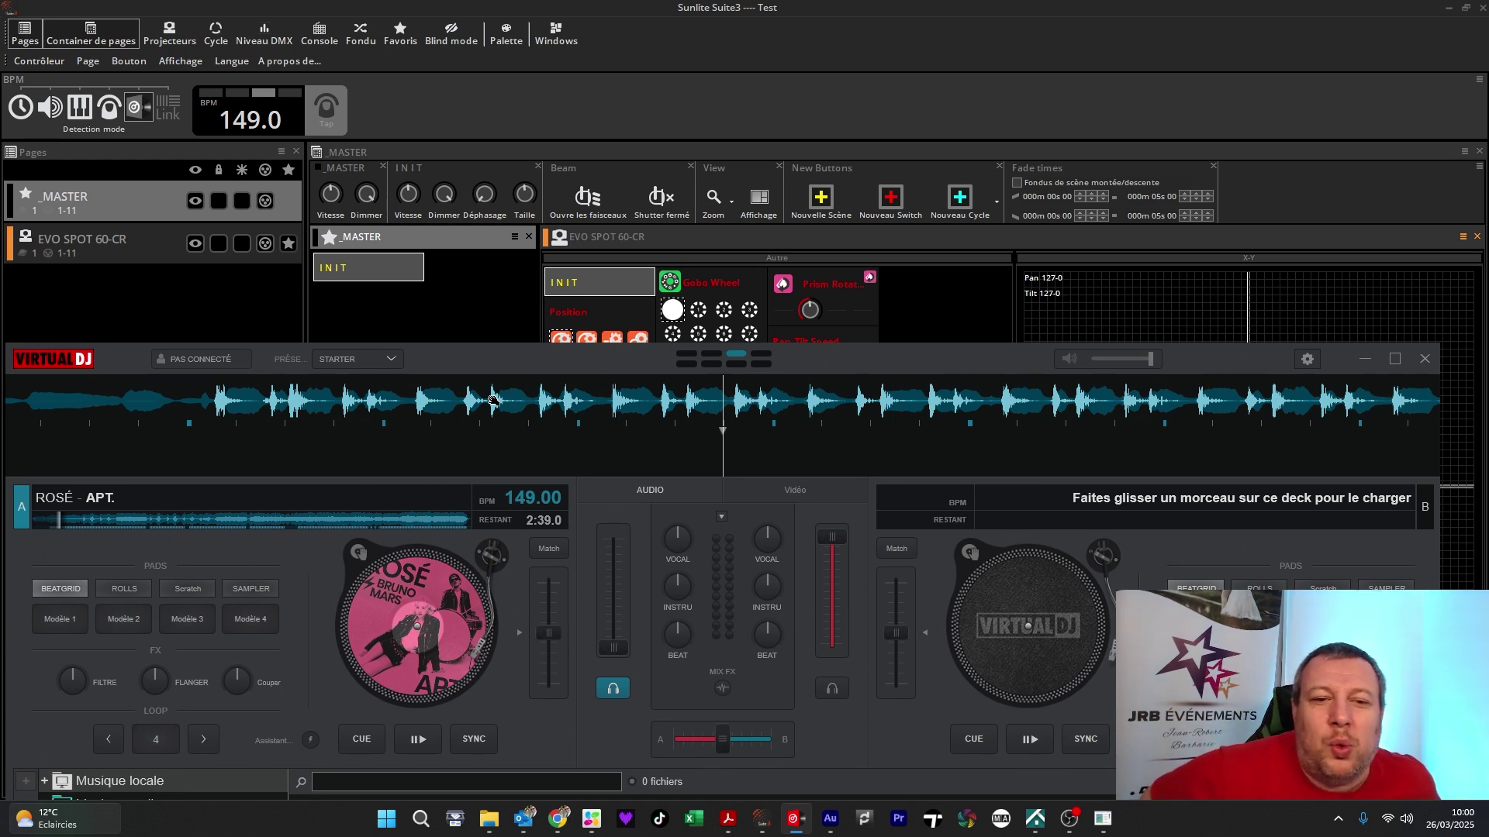
{"action": "left_click", "coordinate": [346, 319]}
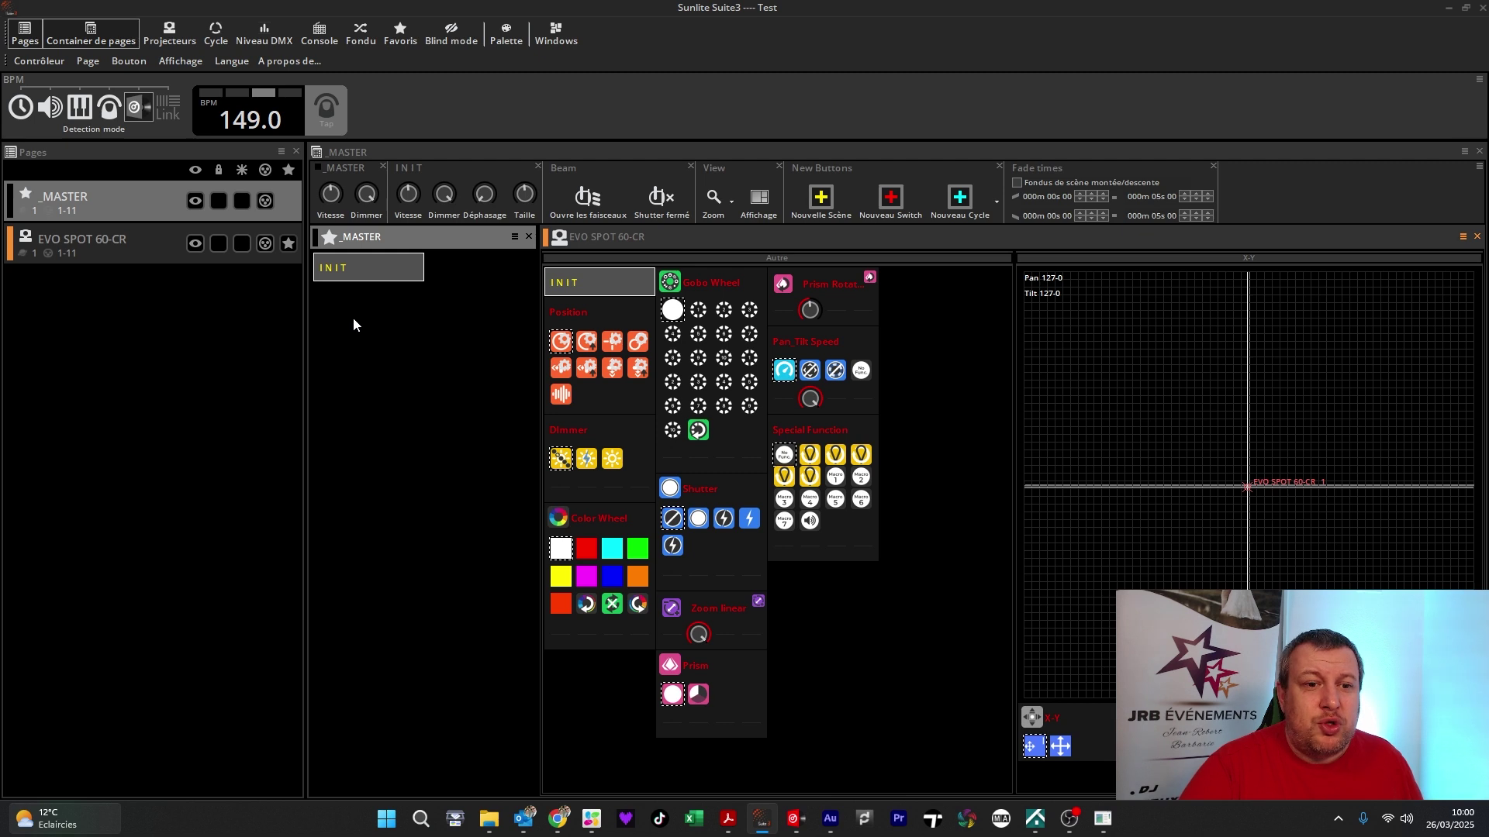
{"action": "left_click", "coordinate": [128, 60]}
{"action": "left_click", "coordinate": [148, 76]}
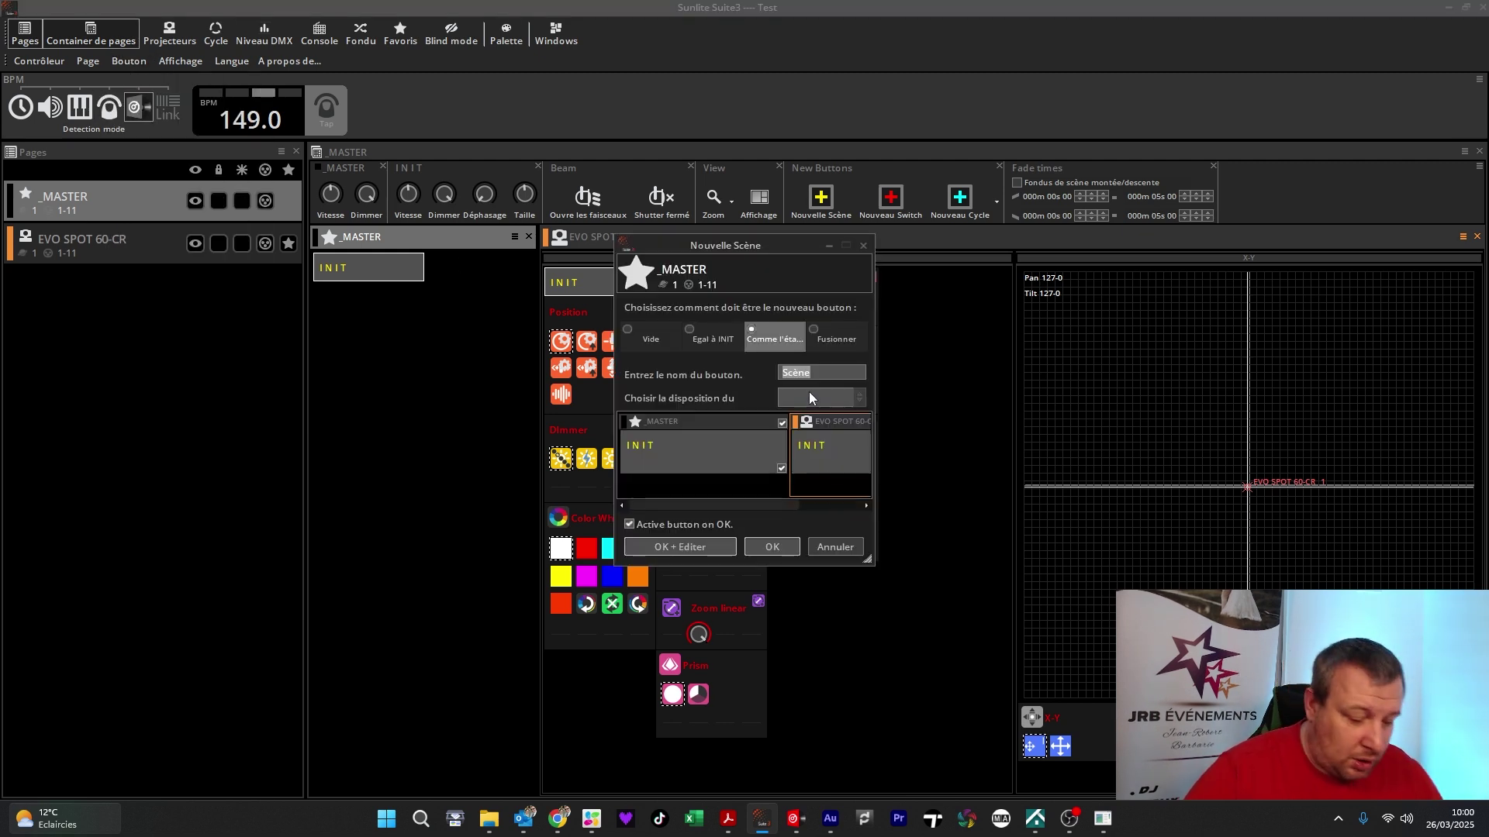
{"action": "type", "text": "debut"}
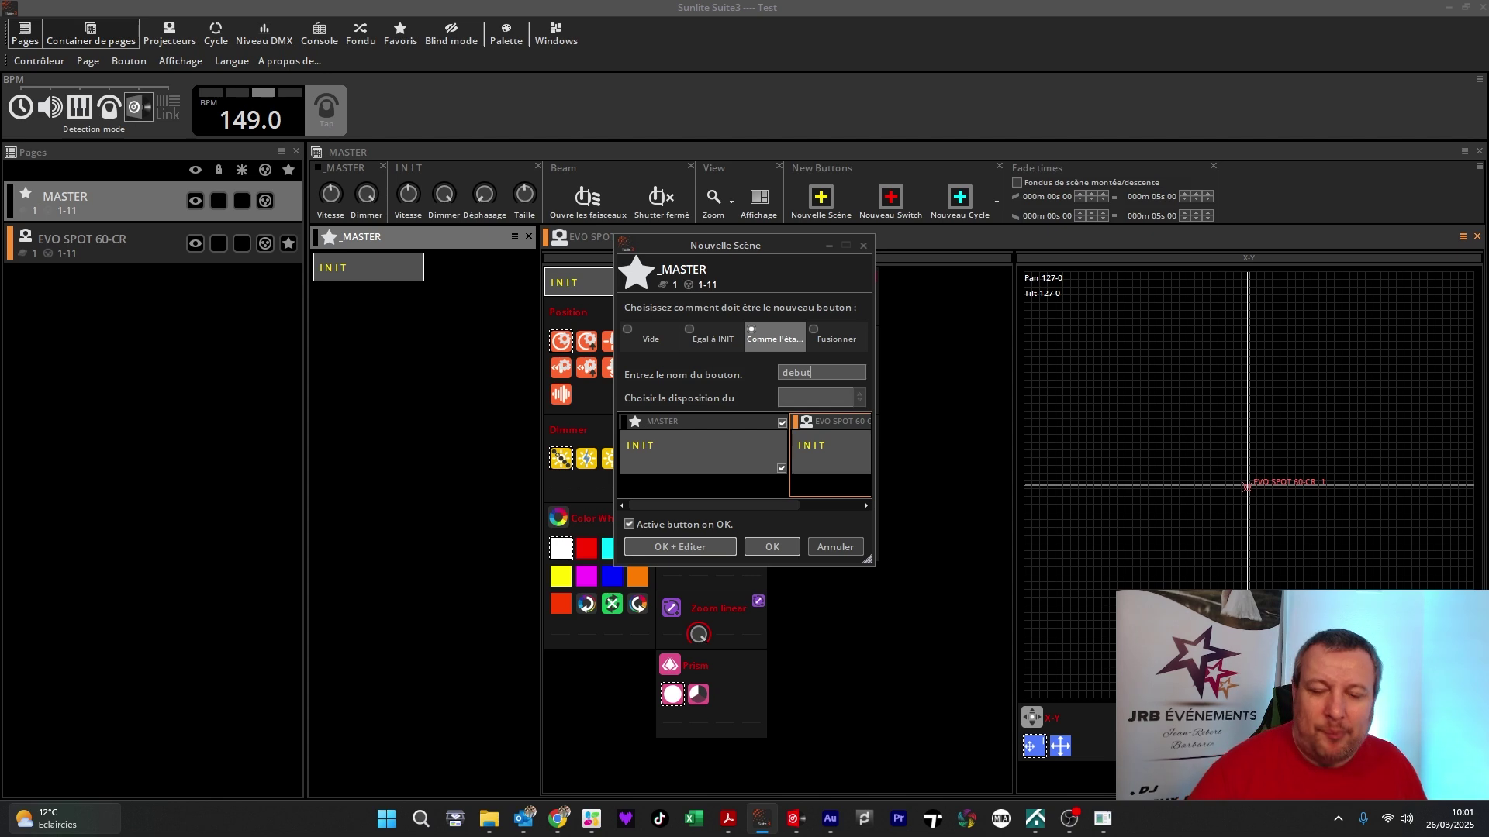
{"action": "left_click", "coordinate": [775, 541]}
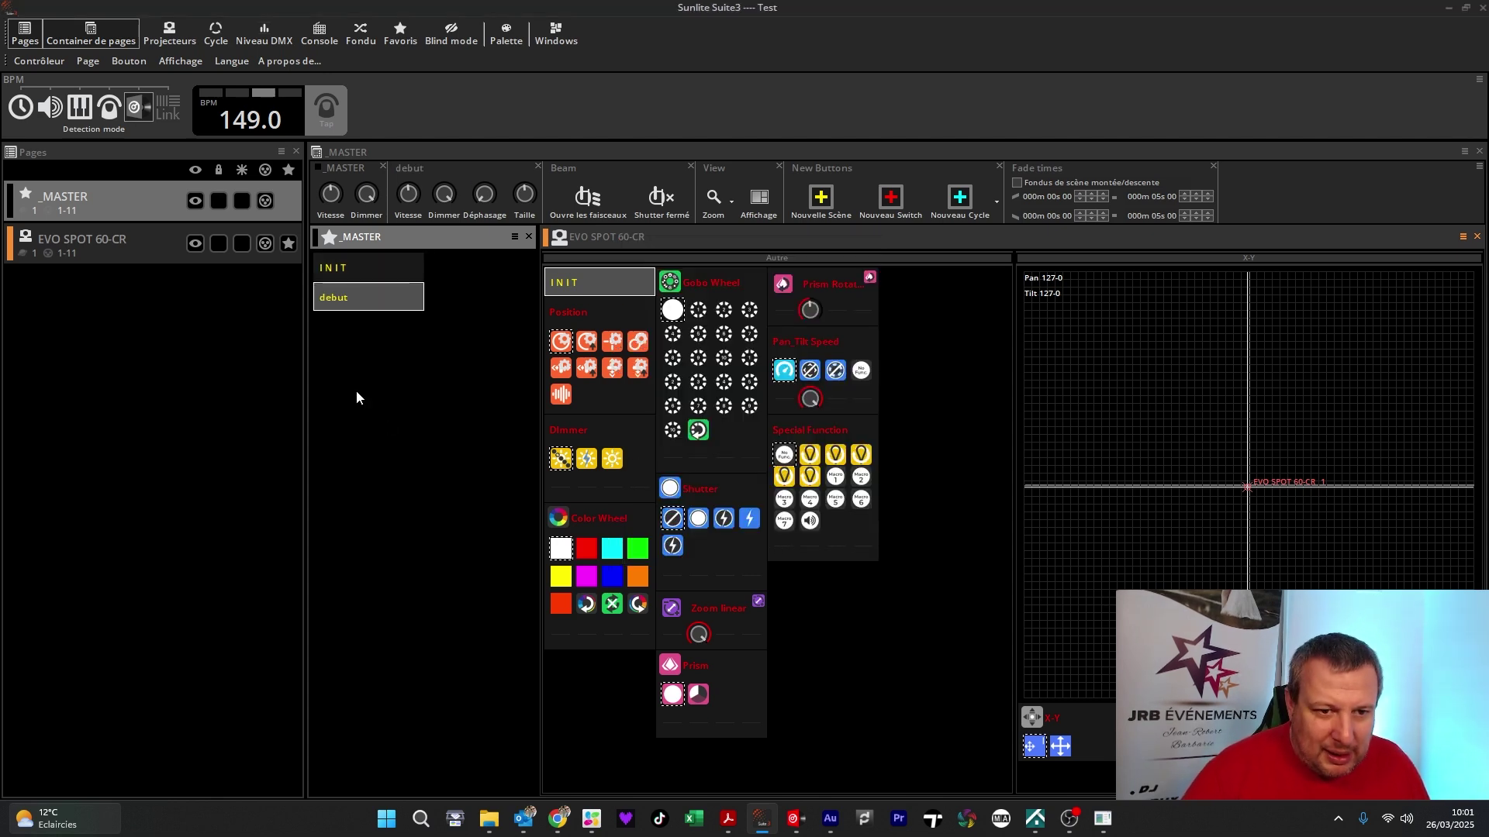
- Create a second scene button named "fin" on the MASTER page and reactivate the INIT scene
{"action": "left_click", "coordinate": [129, 61]}
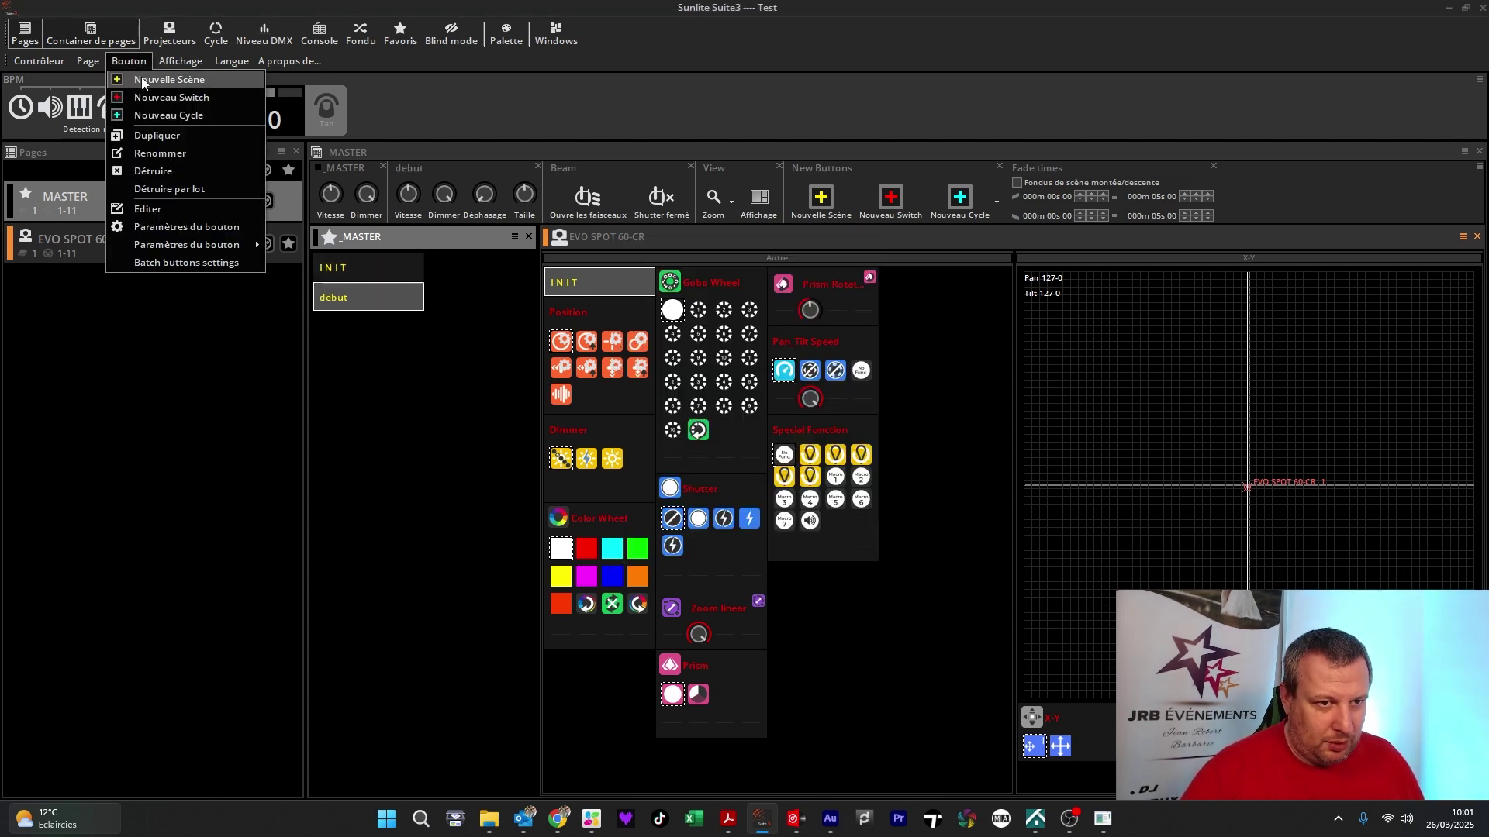
{"action": "left_click", "coordinate": [141, 77]}
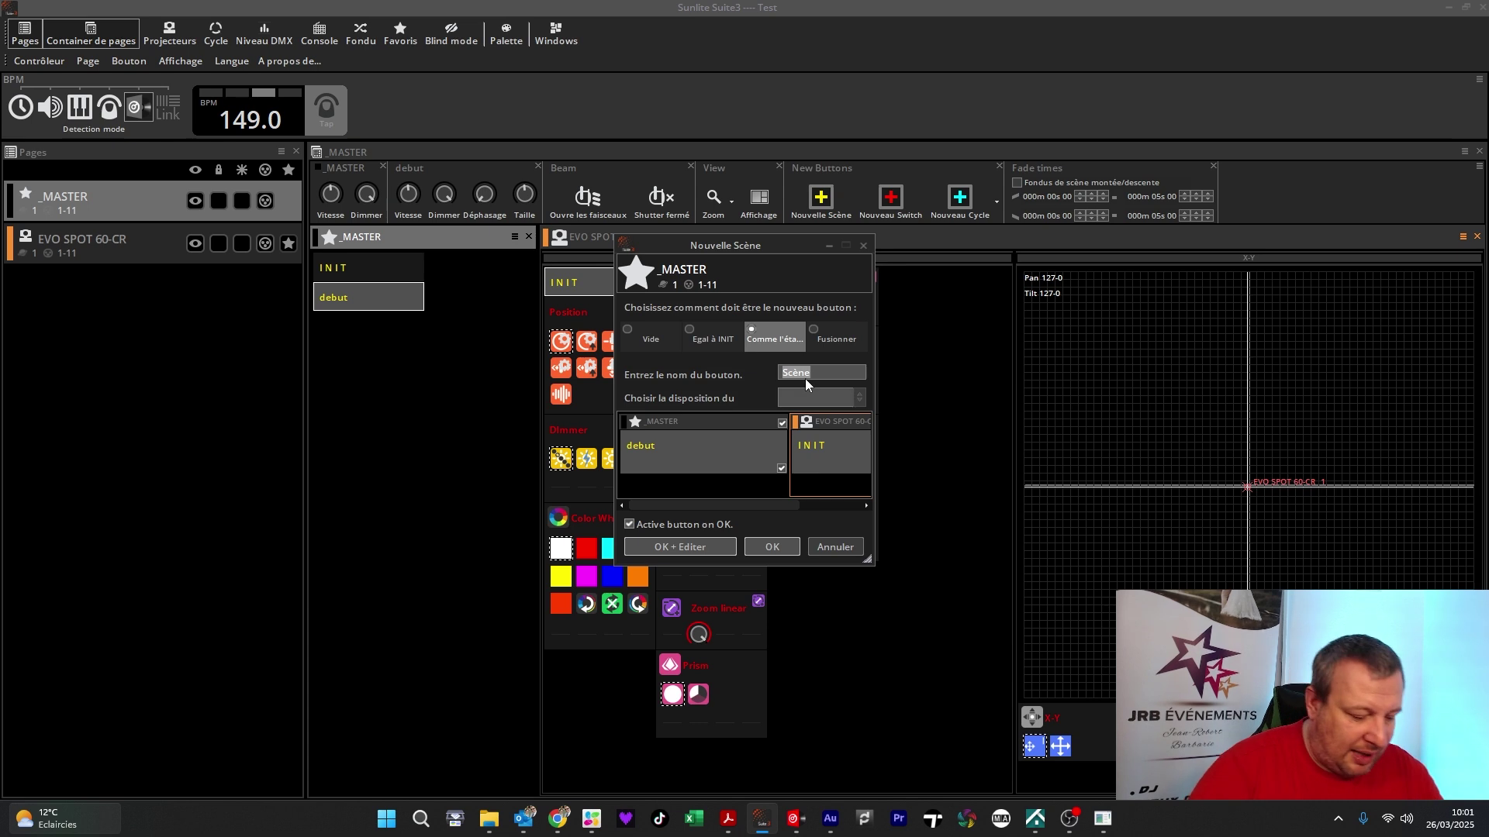
{"action": "type", "text": "fin"}
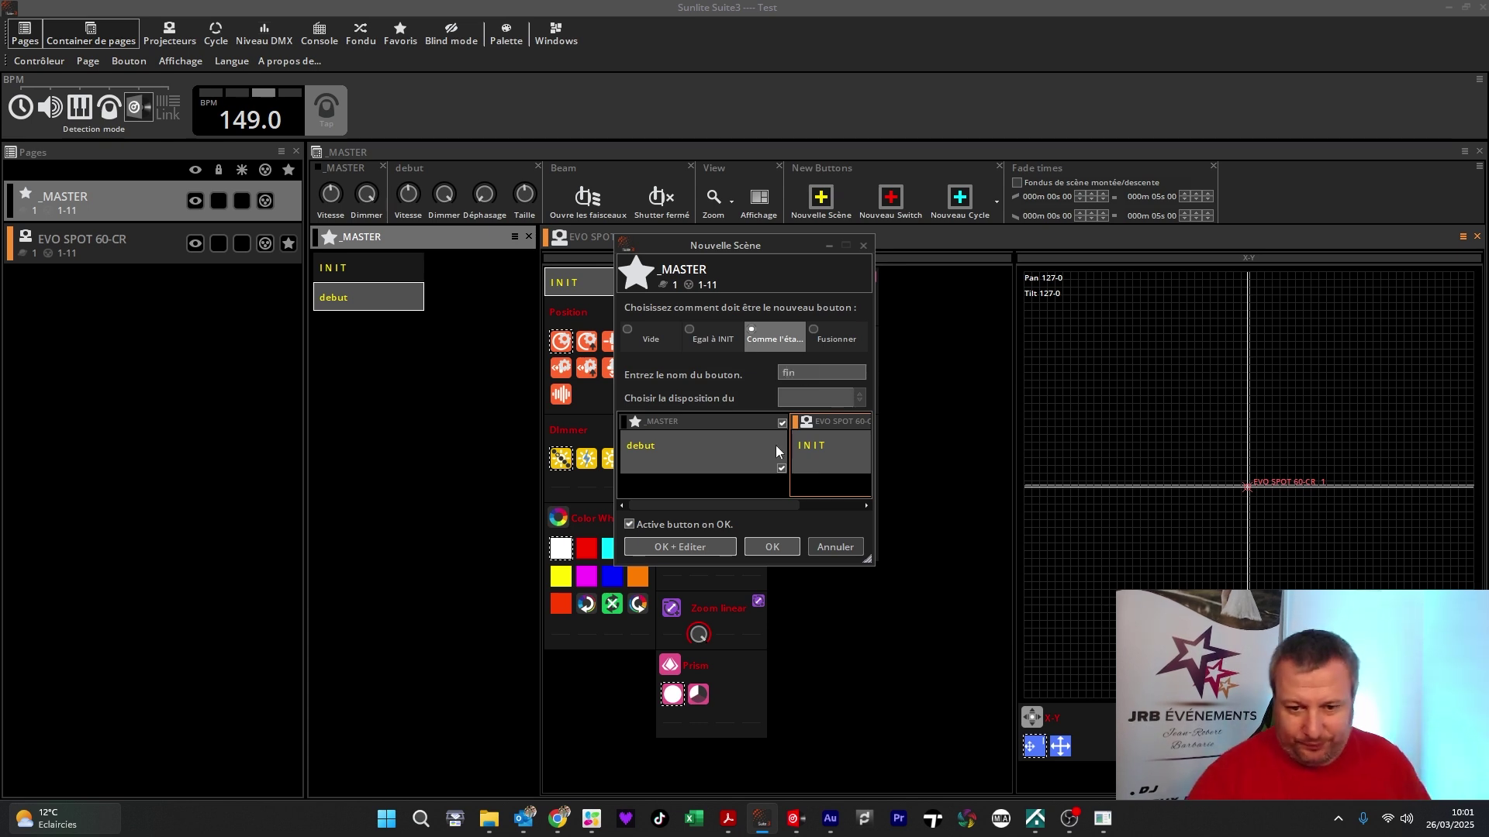
{"action": "left_click", "coordinate": [763, 549]}
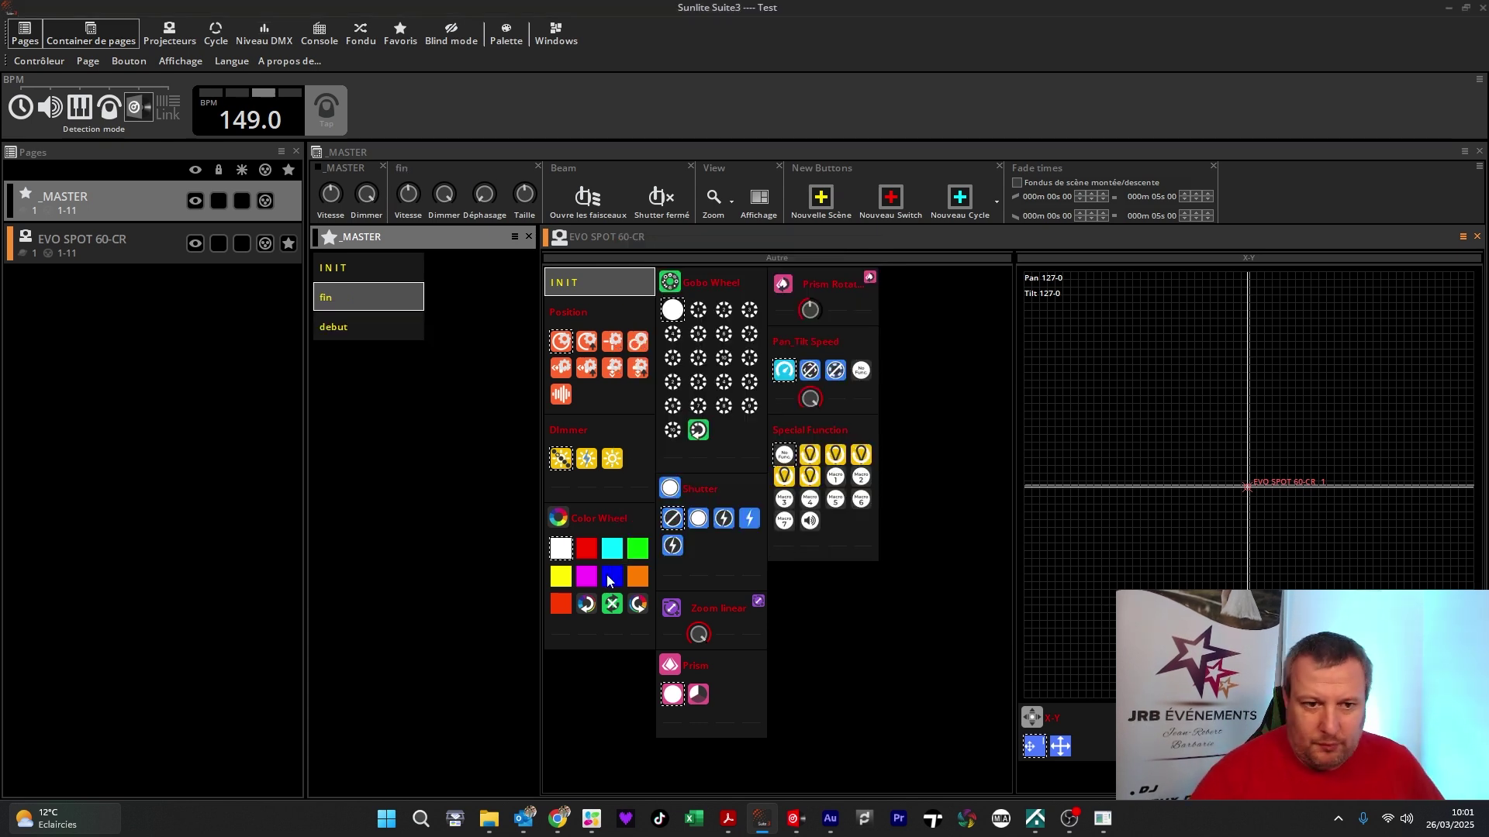
{"action": "left_click", "coordinate": [339, 279]}
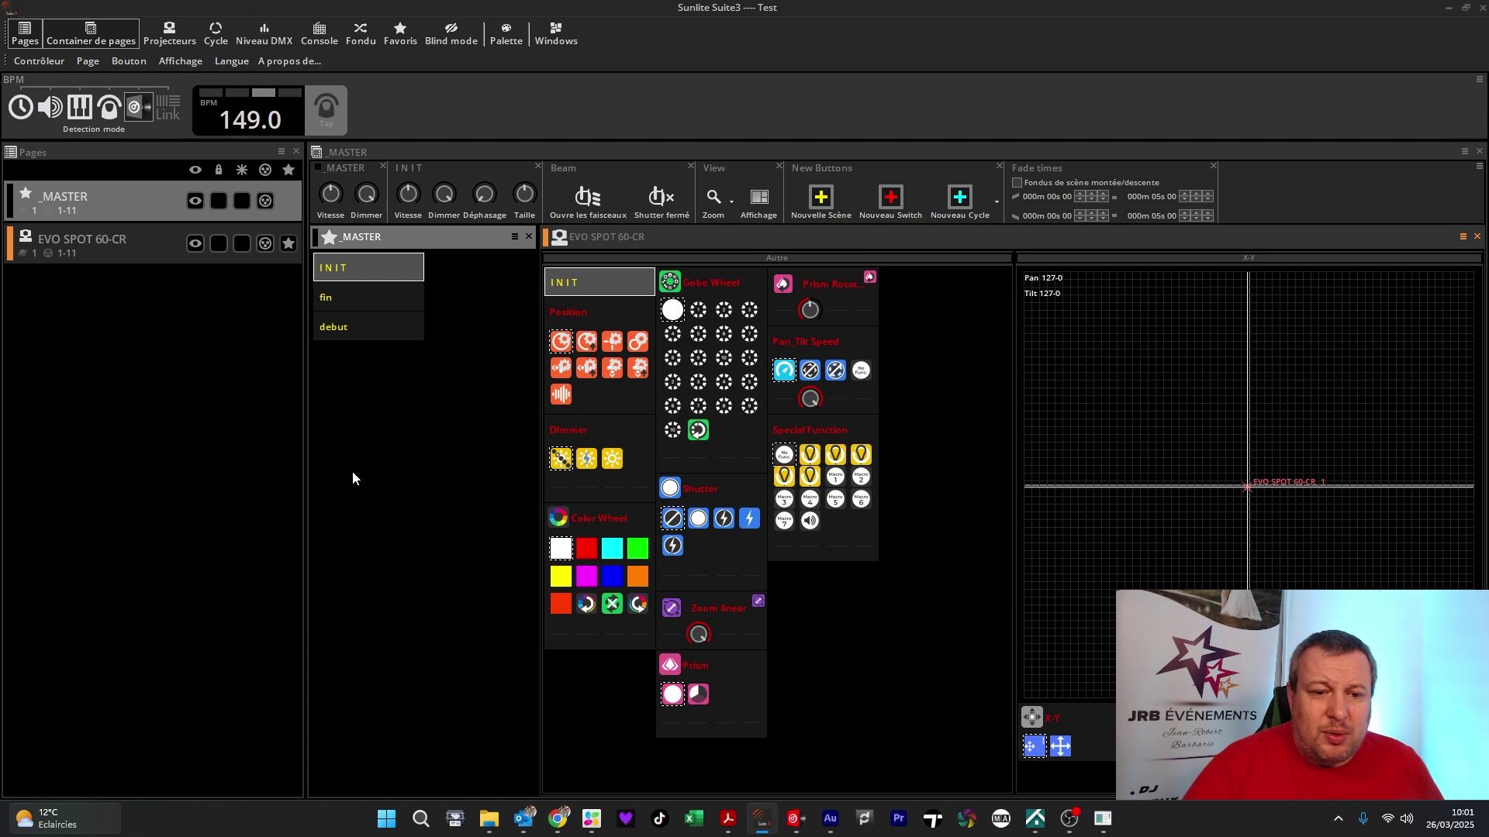
- Switch to VirtualDJ, open the POI editor for the ROSÉ - APT. track on deck A, and move the editor window up
{"action": "left_click", "coordinate": [794, 819]}
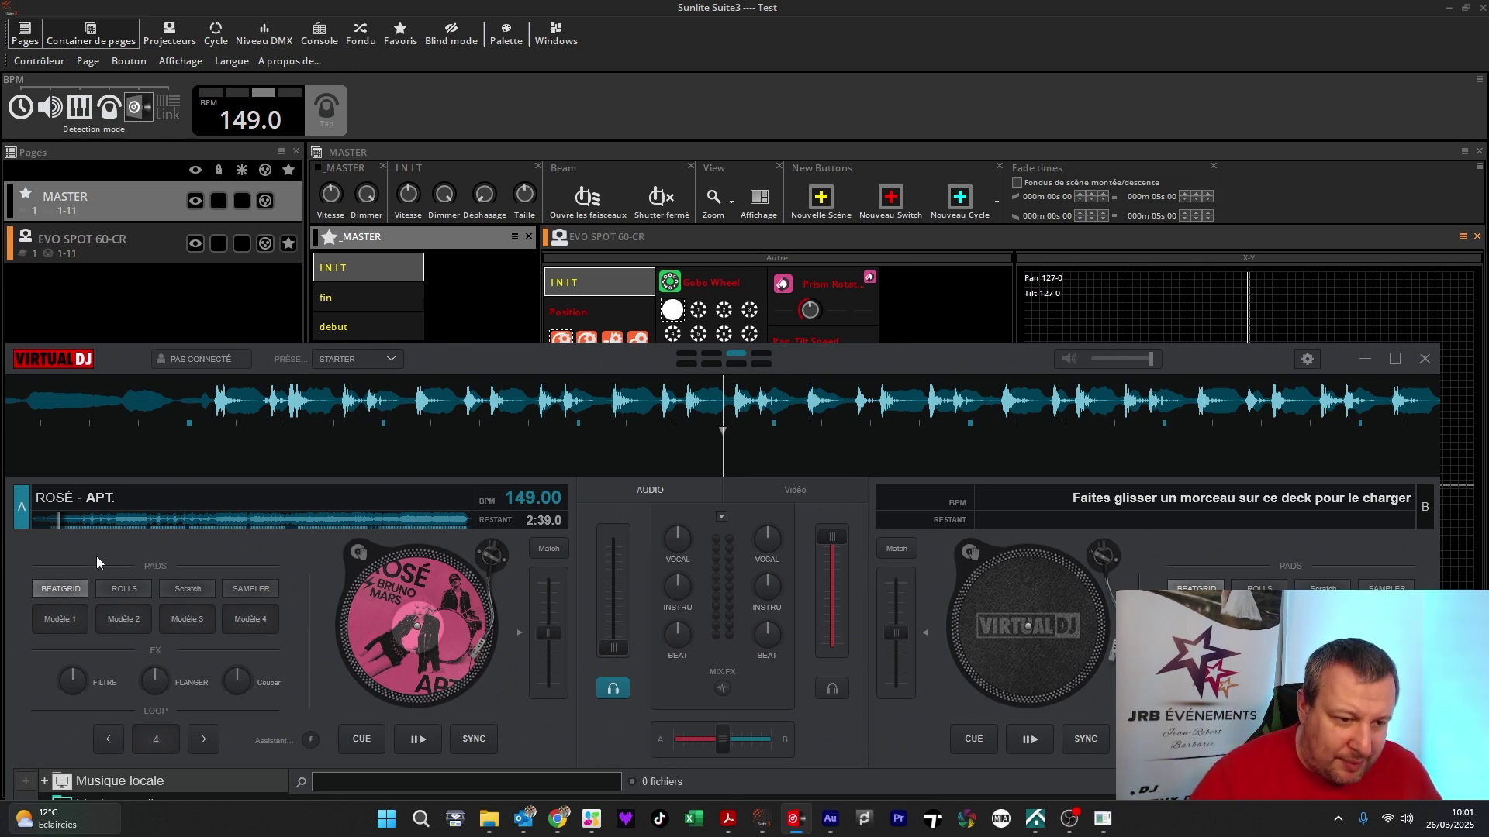
{"action": "right_click", "coordinate": [54, 519]}
{"action": "scroll", "coordinate": [413, 535], "scroll_direction": "up", "scroll_amount": 5}
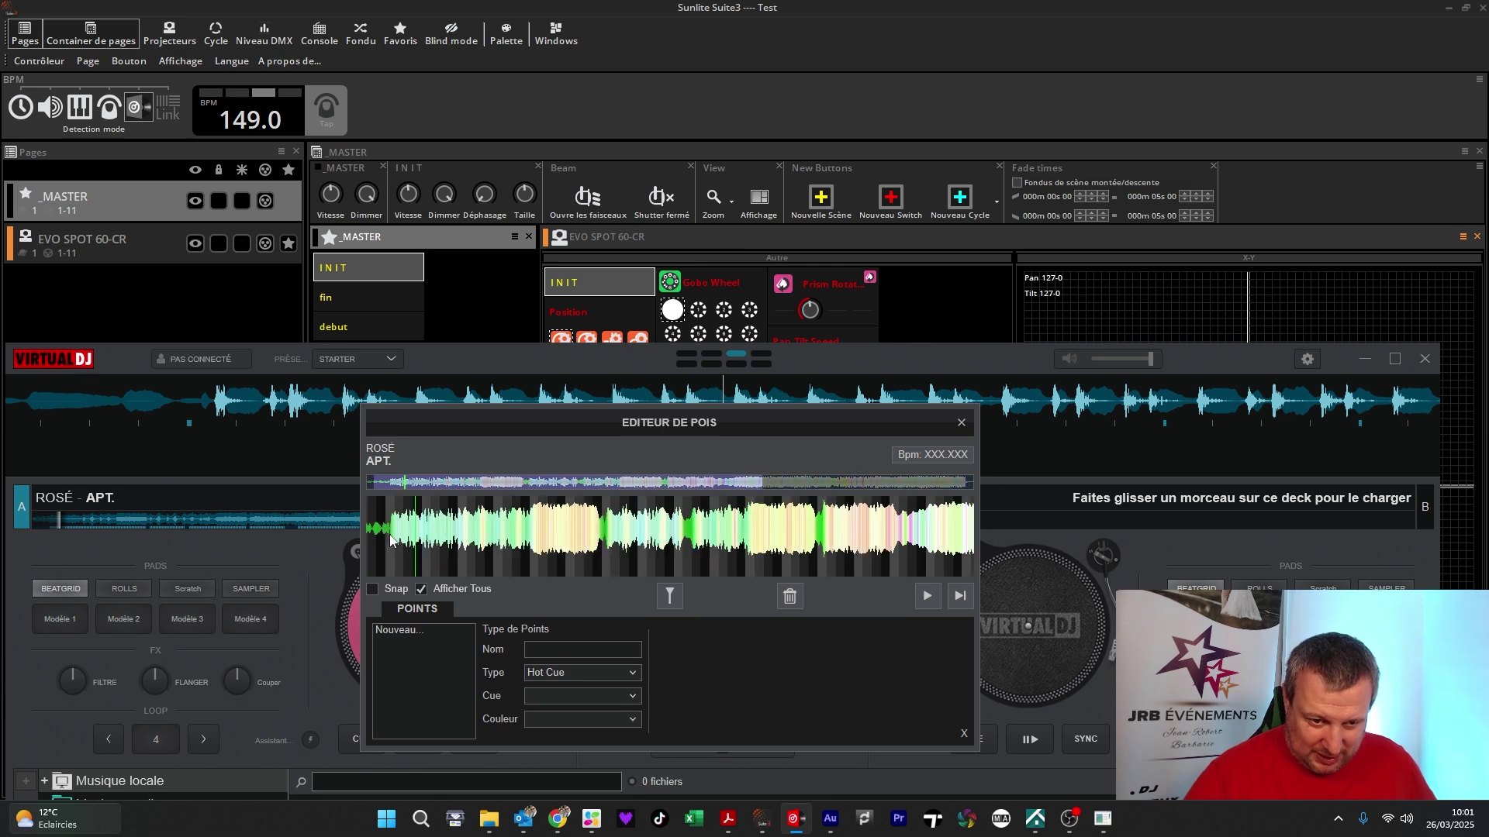
{"action": "scroll", "coordinate": [393, 535], "scroll_direction": "up", "scroll_amount": 1}
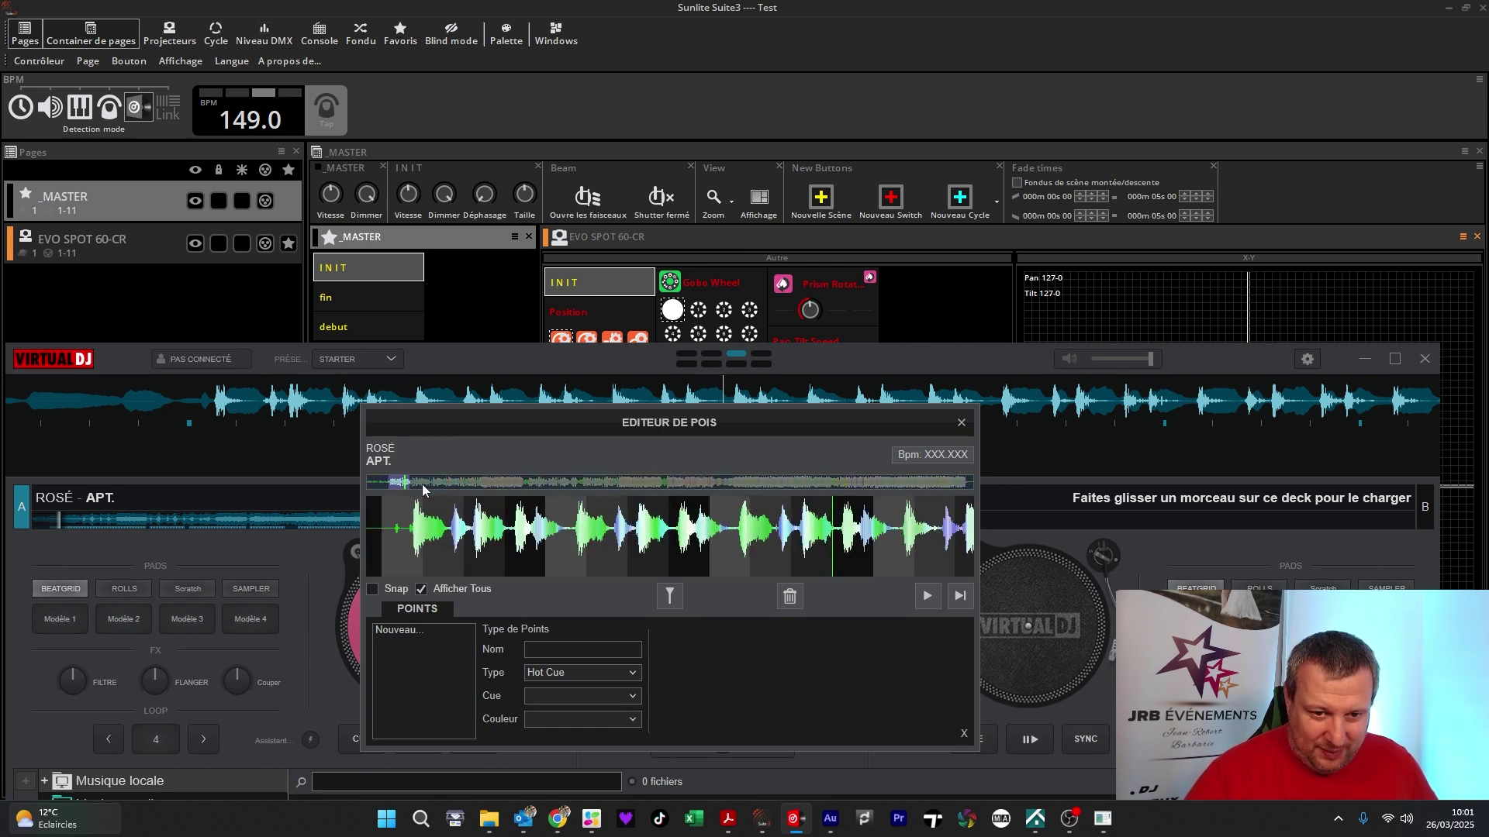
{"action": "left_click_drag", "start_coordinate": [466, 425], "coordinate": [466, 240]}
- Preview the intro and add a new point at the start of the first strong beat, at about 6.743 s
{"action": "scroll", "coordinate": [440, 334], "scroll_direction": "up", "scroll_amount": 3}
{"action": "scroll", "coordinate": [574, 349], "scroll_direction": "up", "scroll_amount": 1}
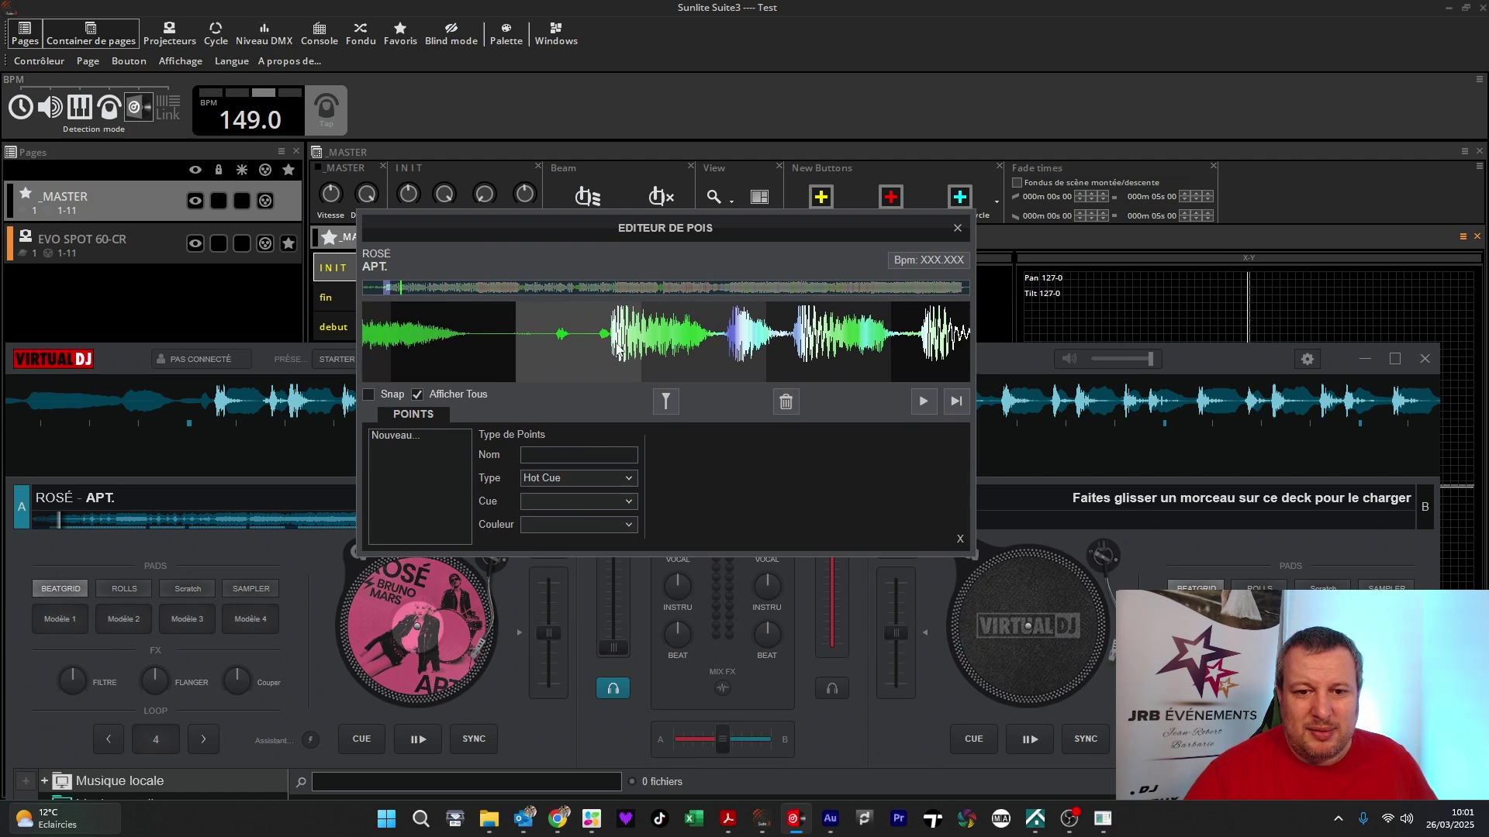
{"action": "scroll", "coordinate": [552, 341], "scroll_direction": "up", "scroll_amount": 2}
{"action": "scroll", "coordinate": [542, 368], "scroll_direction": "down", "scroll_amount": 2}
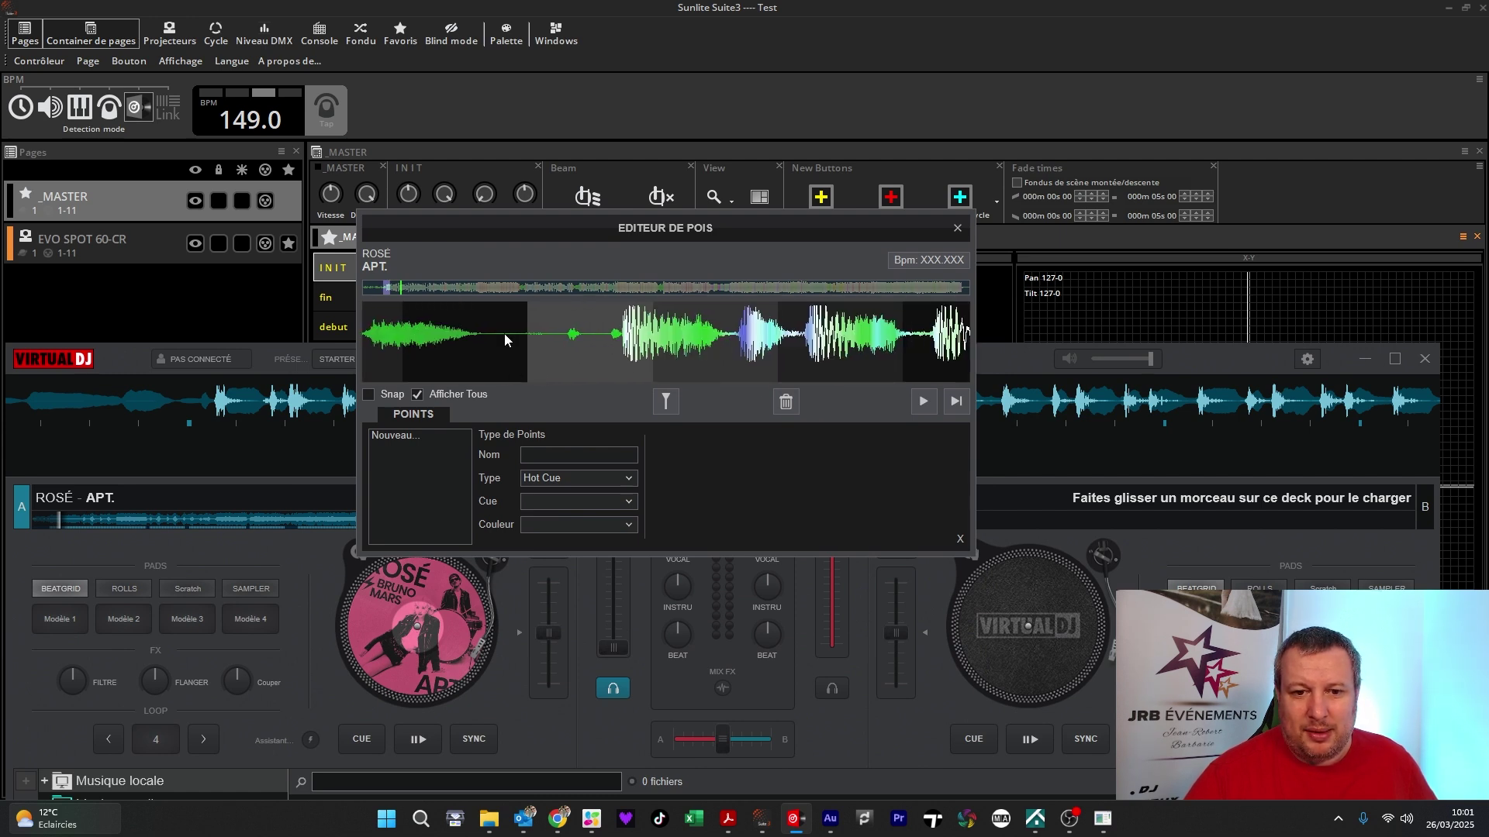
{"action": "left_click", "coordinate": [922, 401]}
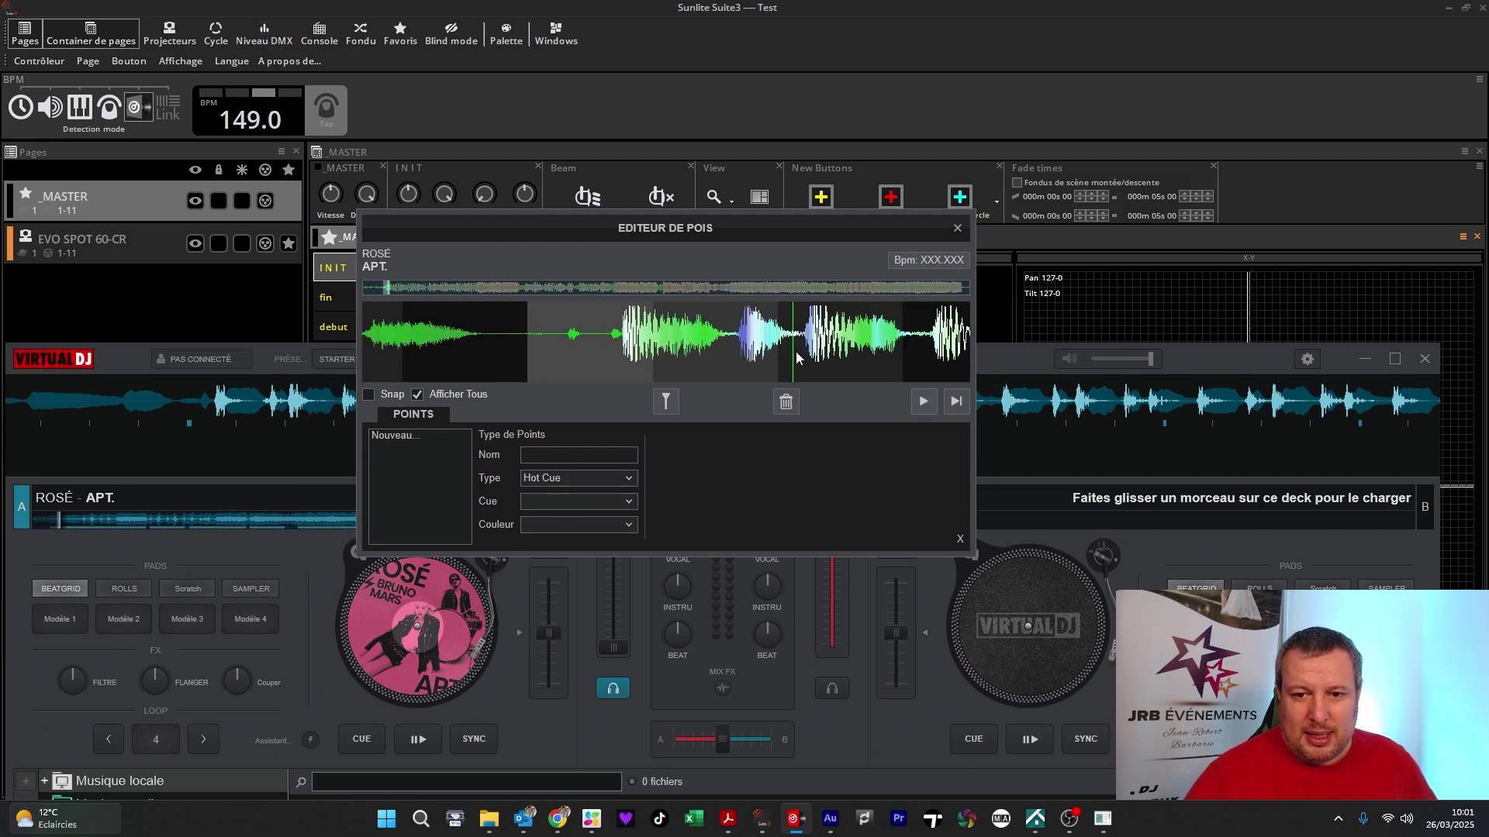
{"action": "left_click", "coordinate": [621, 345]}
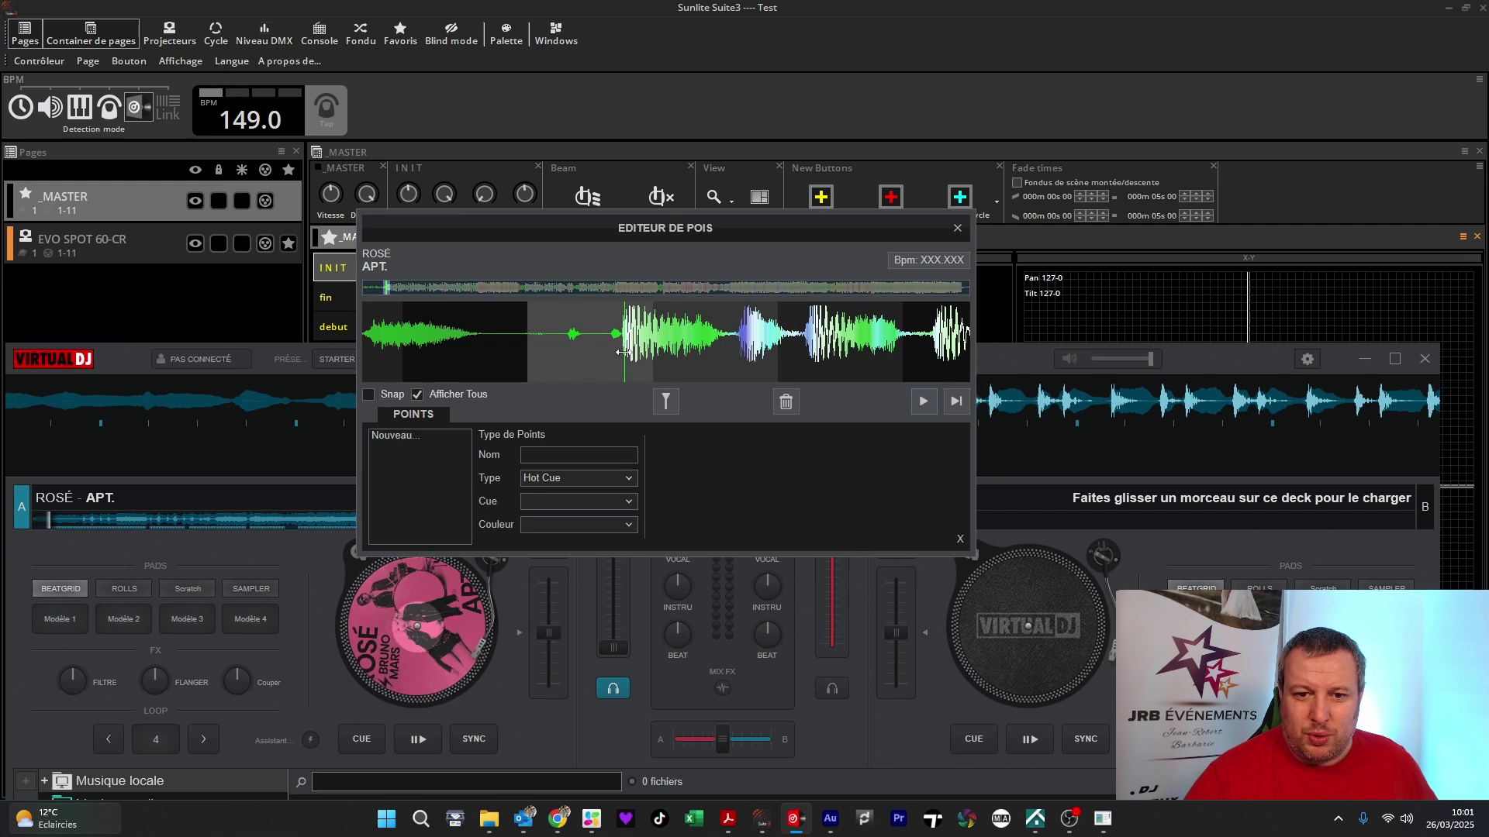
{"action": "left_click", "coordinate": [390, 438]}
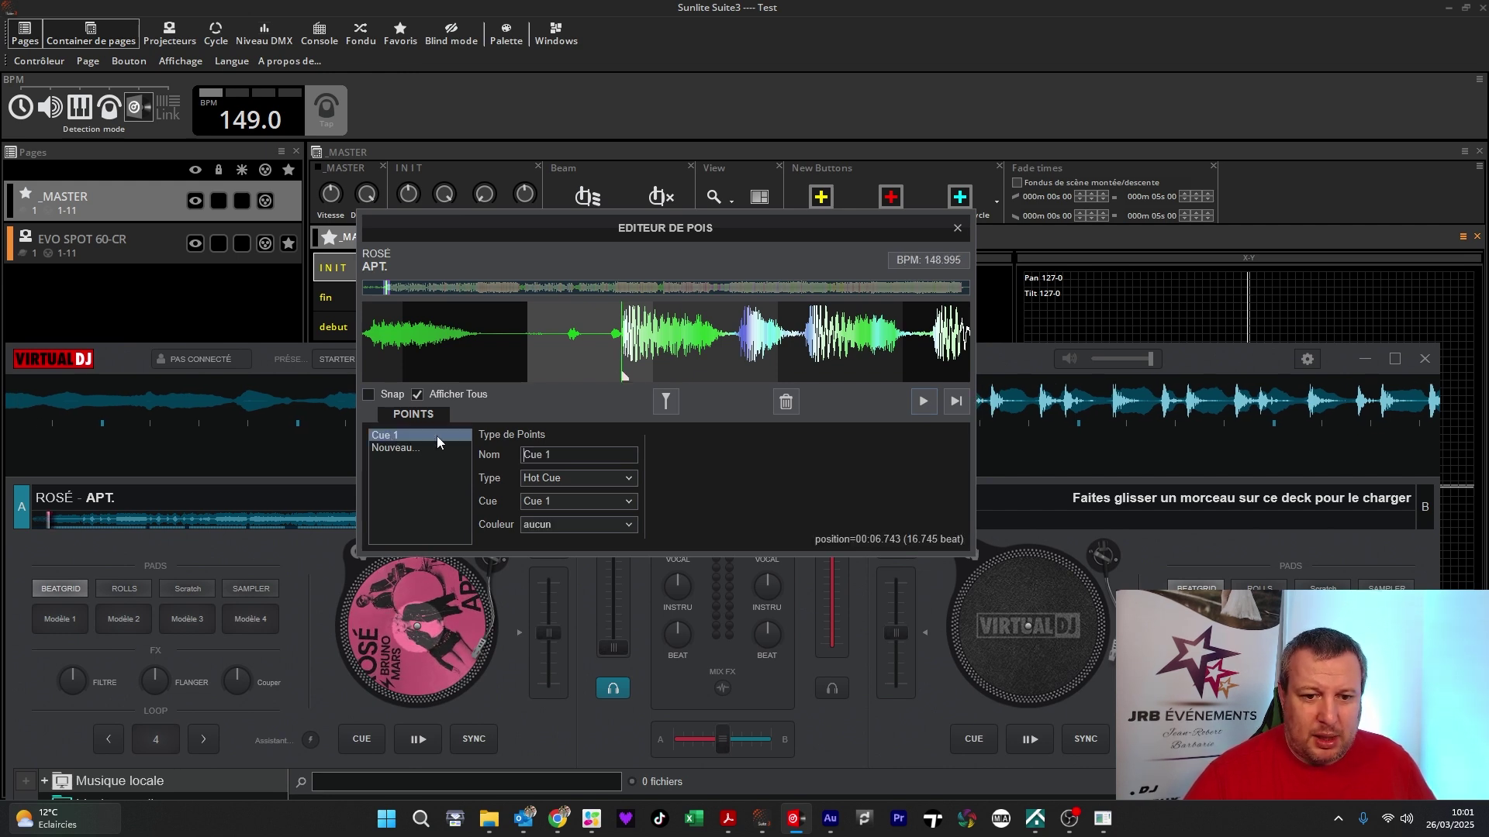
- Rename the new point "Debut" and change its type to Action
{"action": "double_click", "coordinate": [570, 446]}
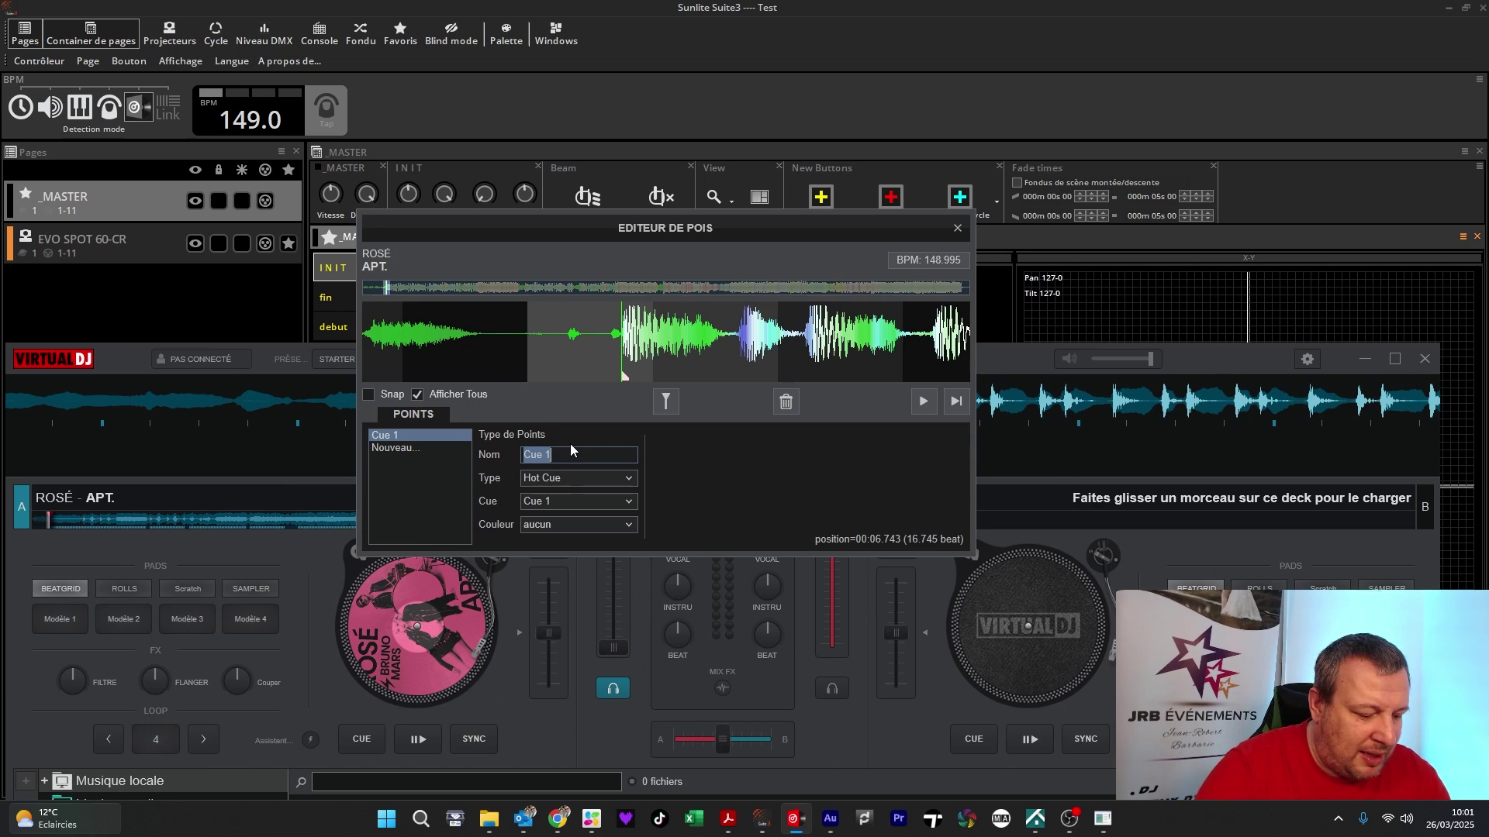
{"action": "type", "text": "Debut"}
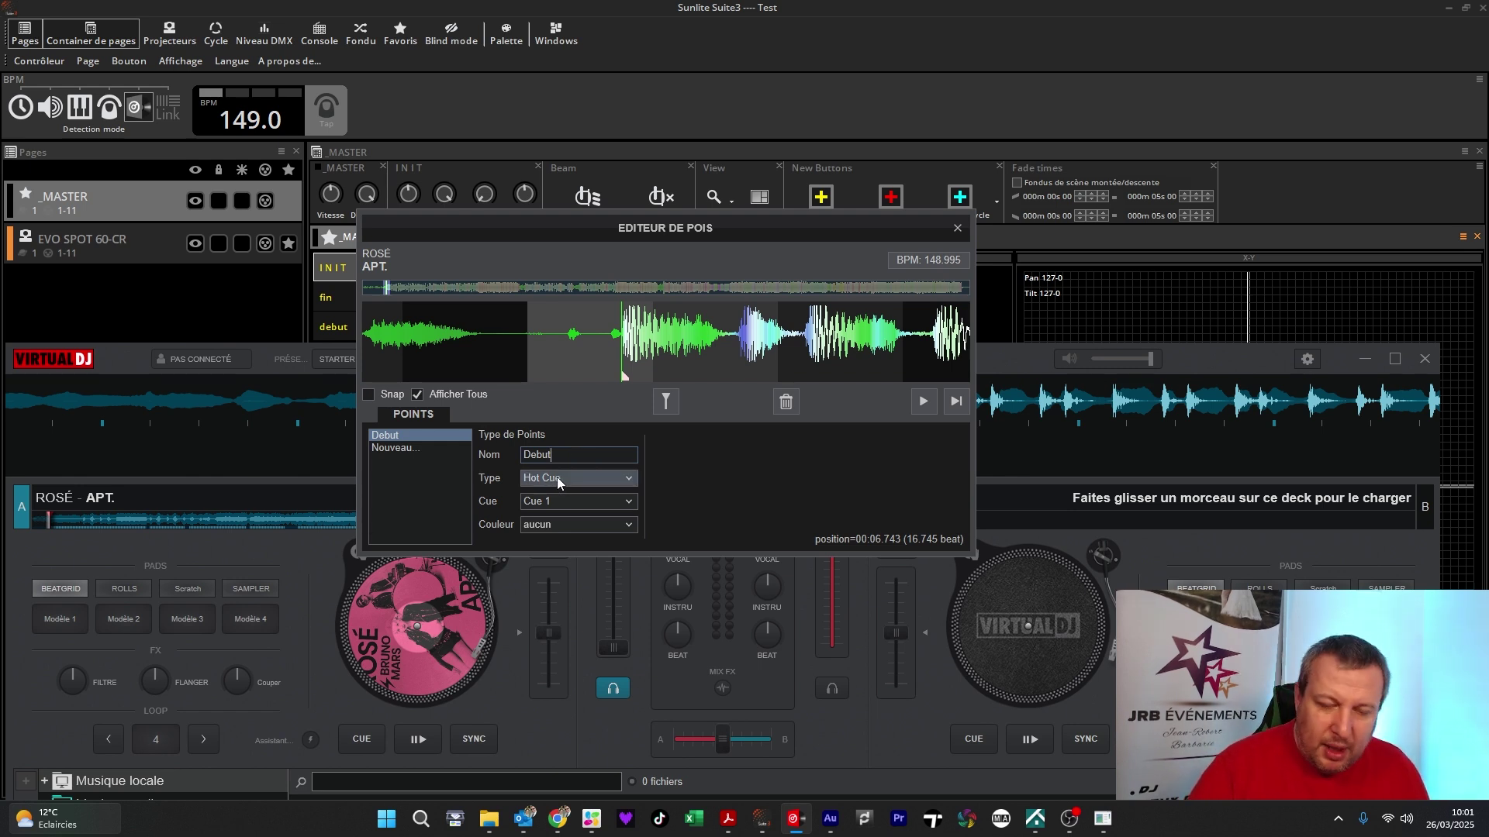
{"action": "left_click", "coordinate": [557, 477]}
{"action": "left_click", "coordinate": [547, 414]}
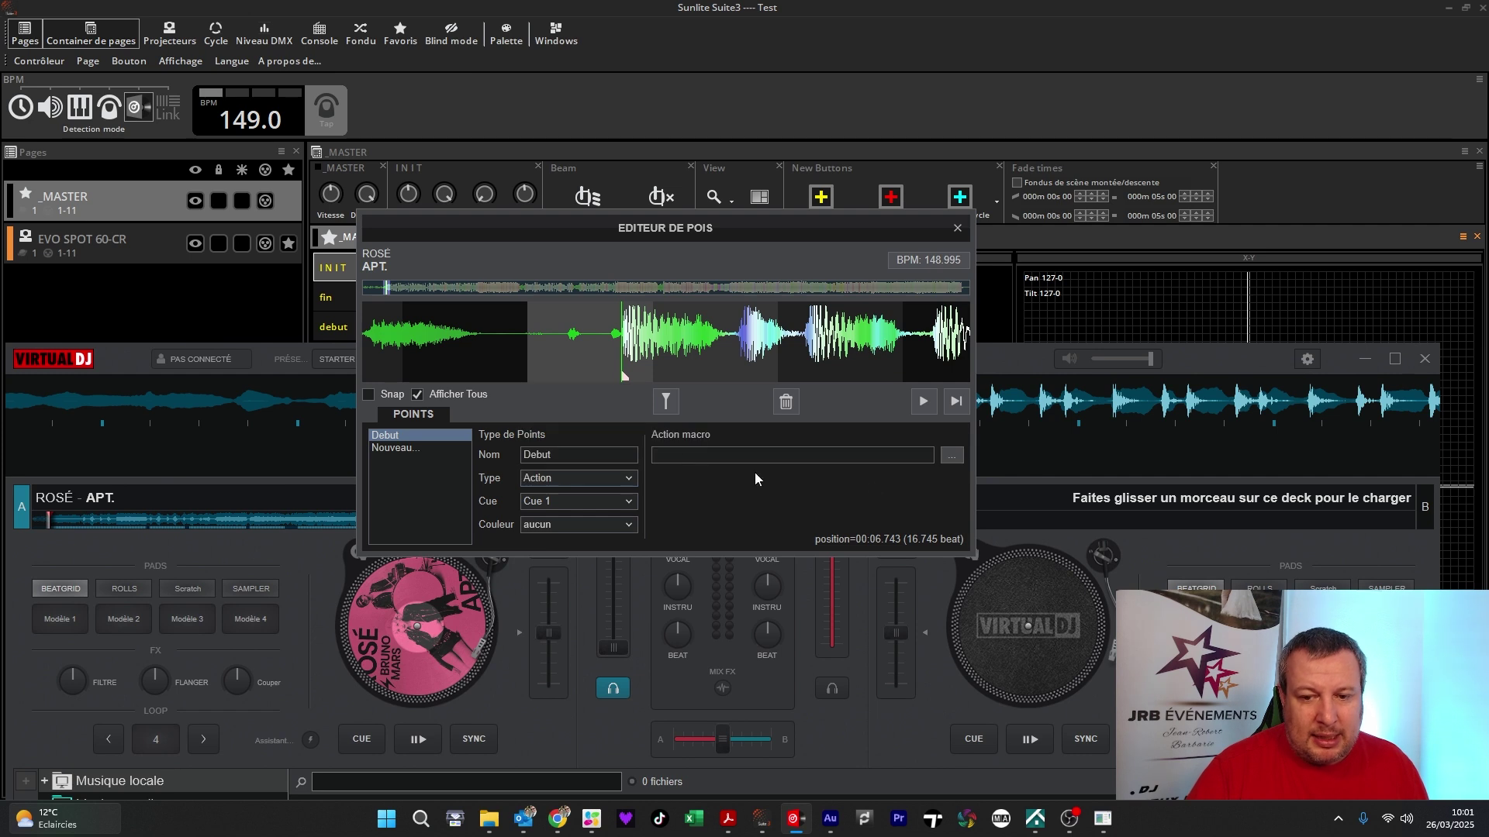
- Set the Debut point's action macro to os2l_button "debut" and close the macro editor
{"action": "left_click", "coordinate": [952, 457]}
{"action": "left_click_drag", "start_coordinate": [582, 613], "coordinate": [595, 363]}
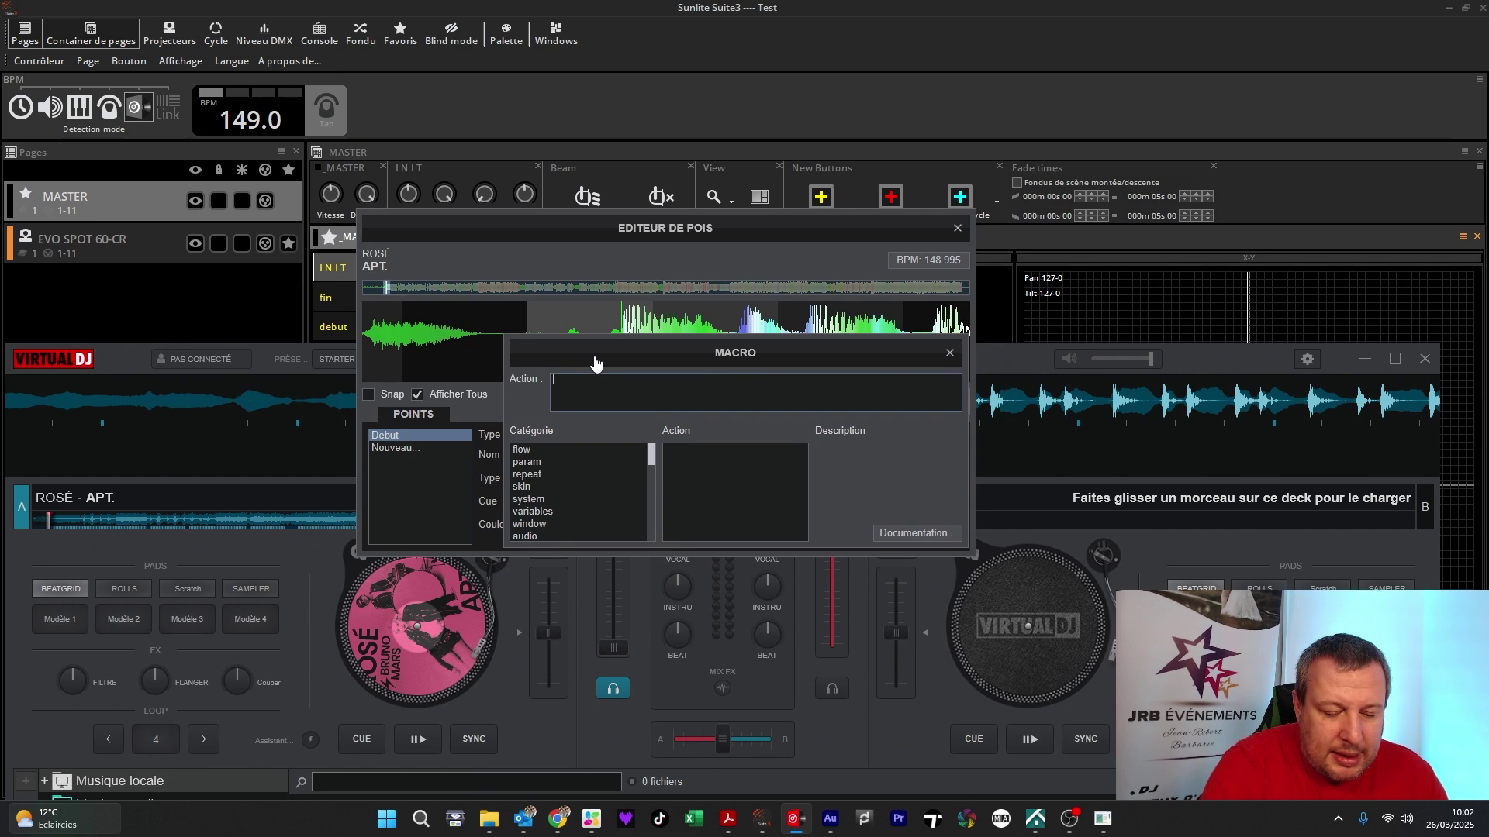
{"action": "type", "text": "os2"}
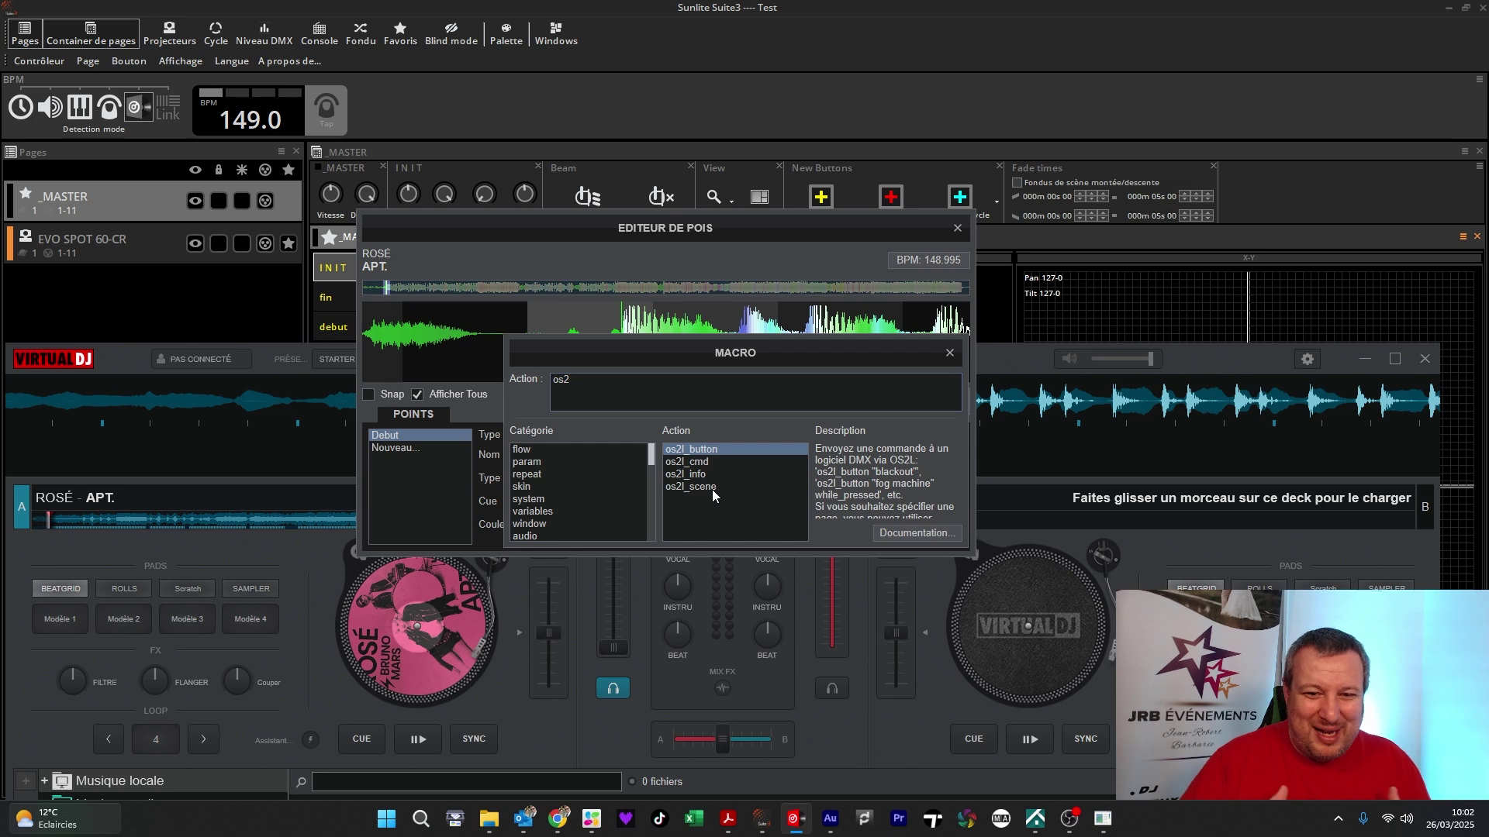
{"action": "double_click", "coordinate": [710, 452]}
{"action": "left_click", "coordinate": [657, 393]}
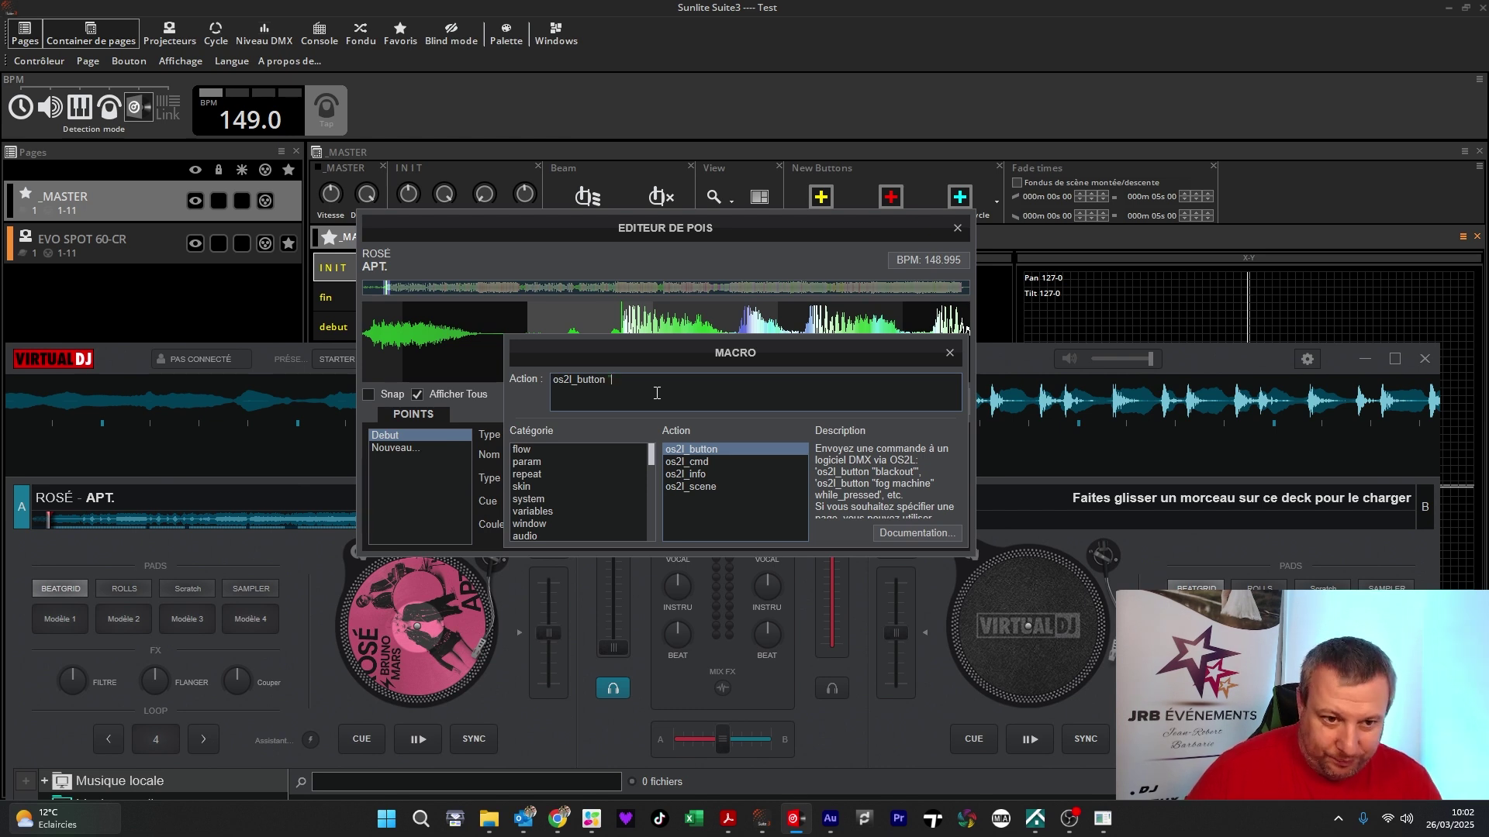
{"action": "type", "text": "\""}
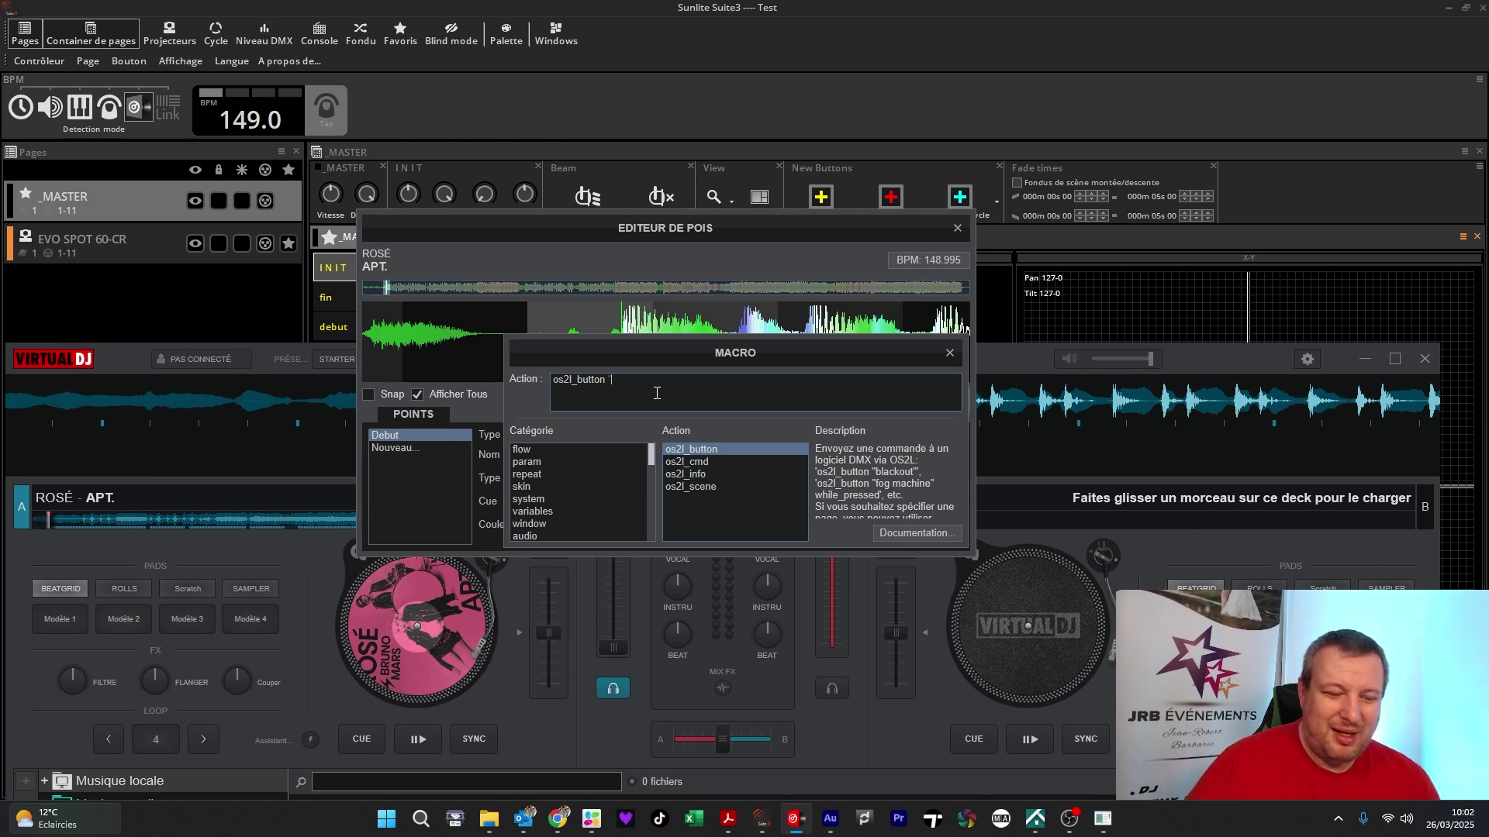
{"action": "type", "text": "d"}
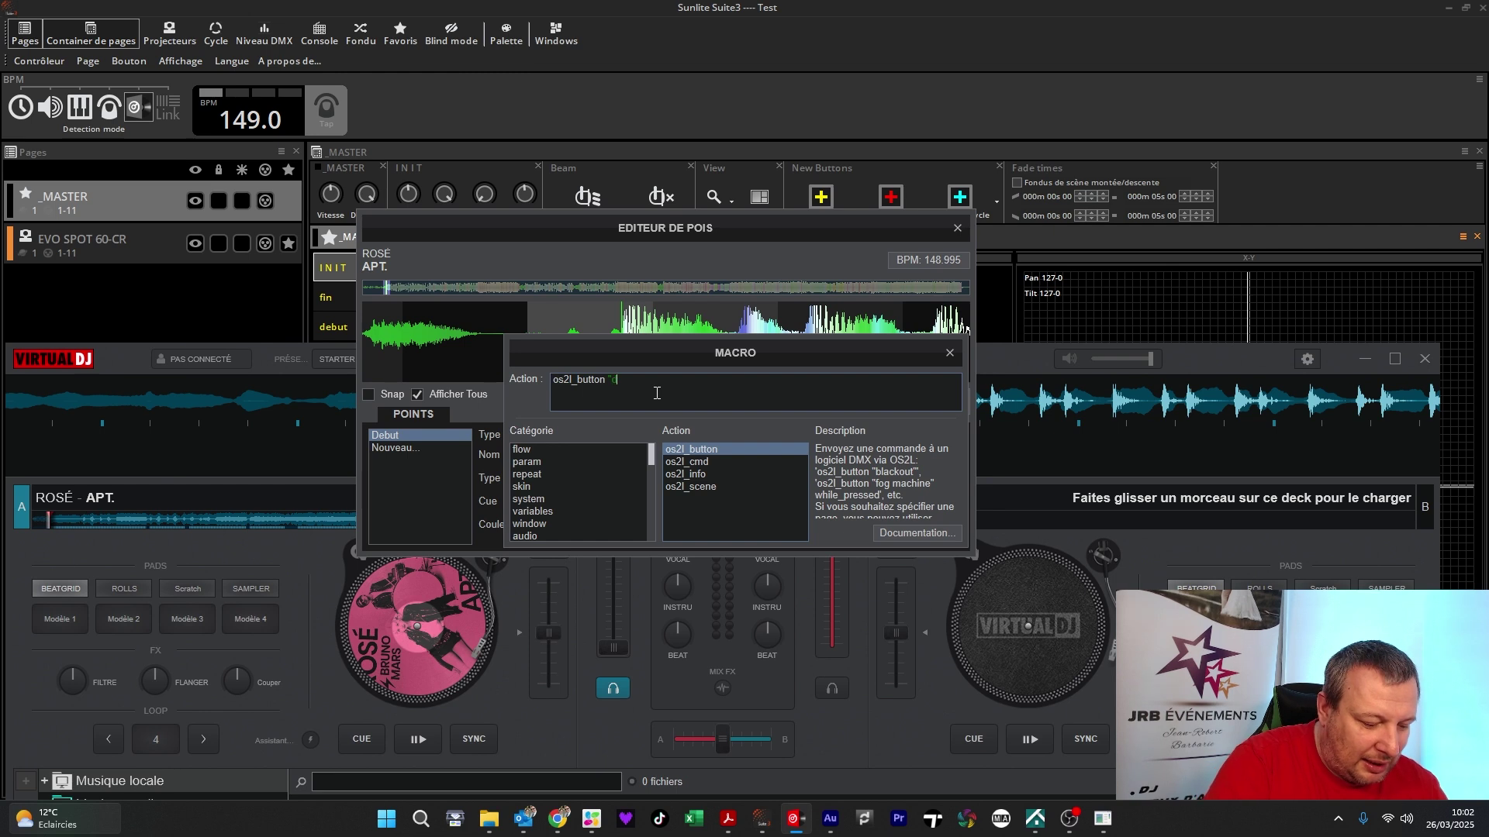
{"action": "type", "text": "ebut\""}
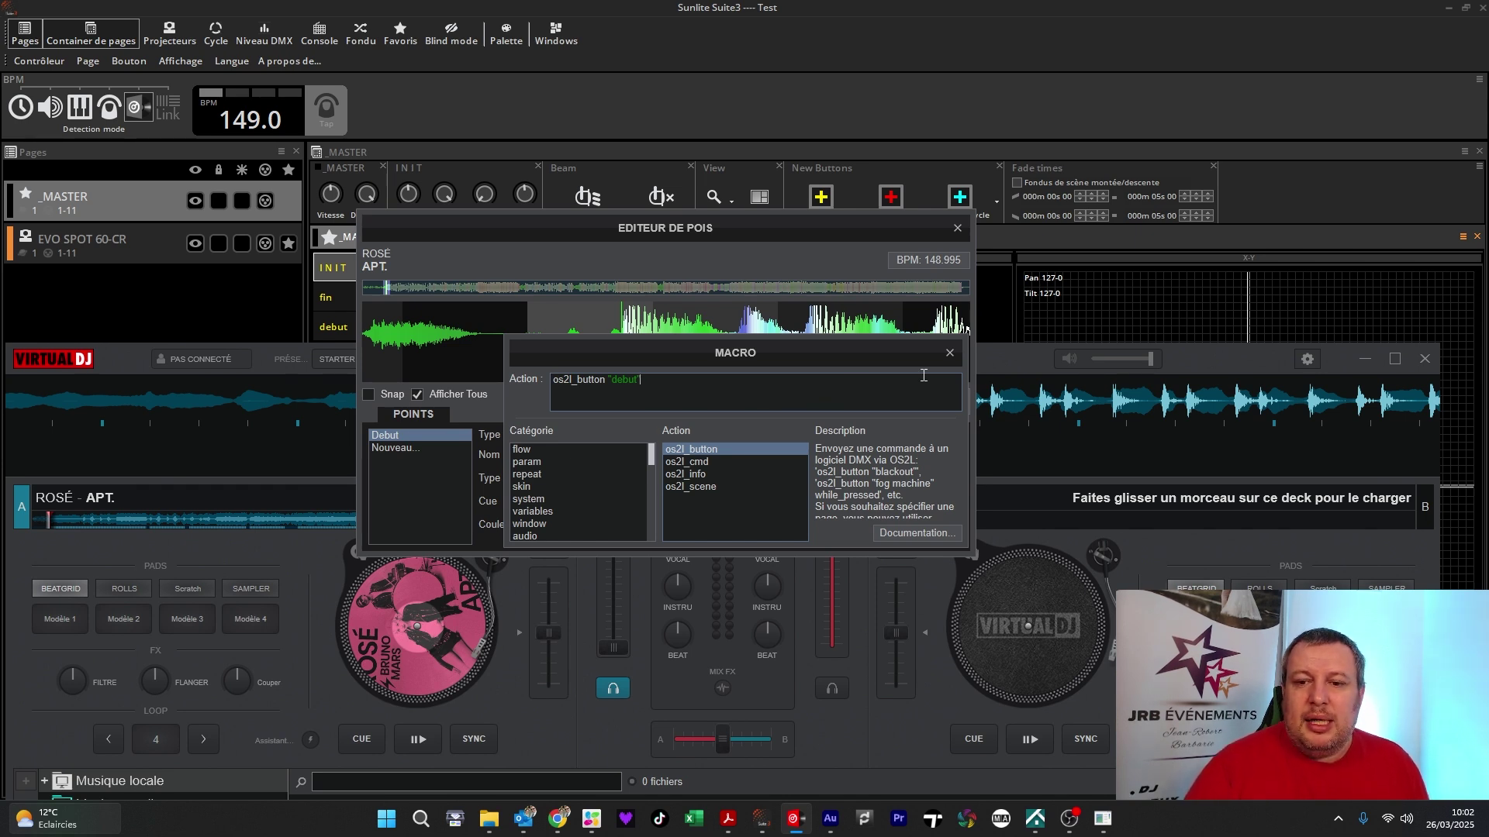
{"action": "left_click", "coordinate": [949, 353]}
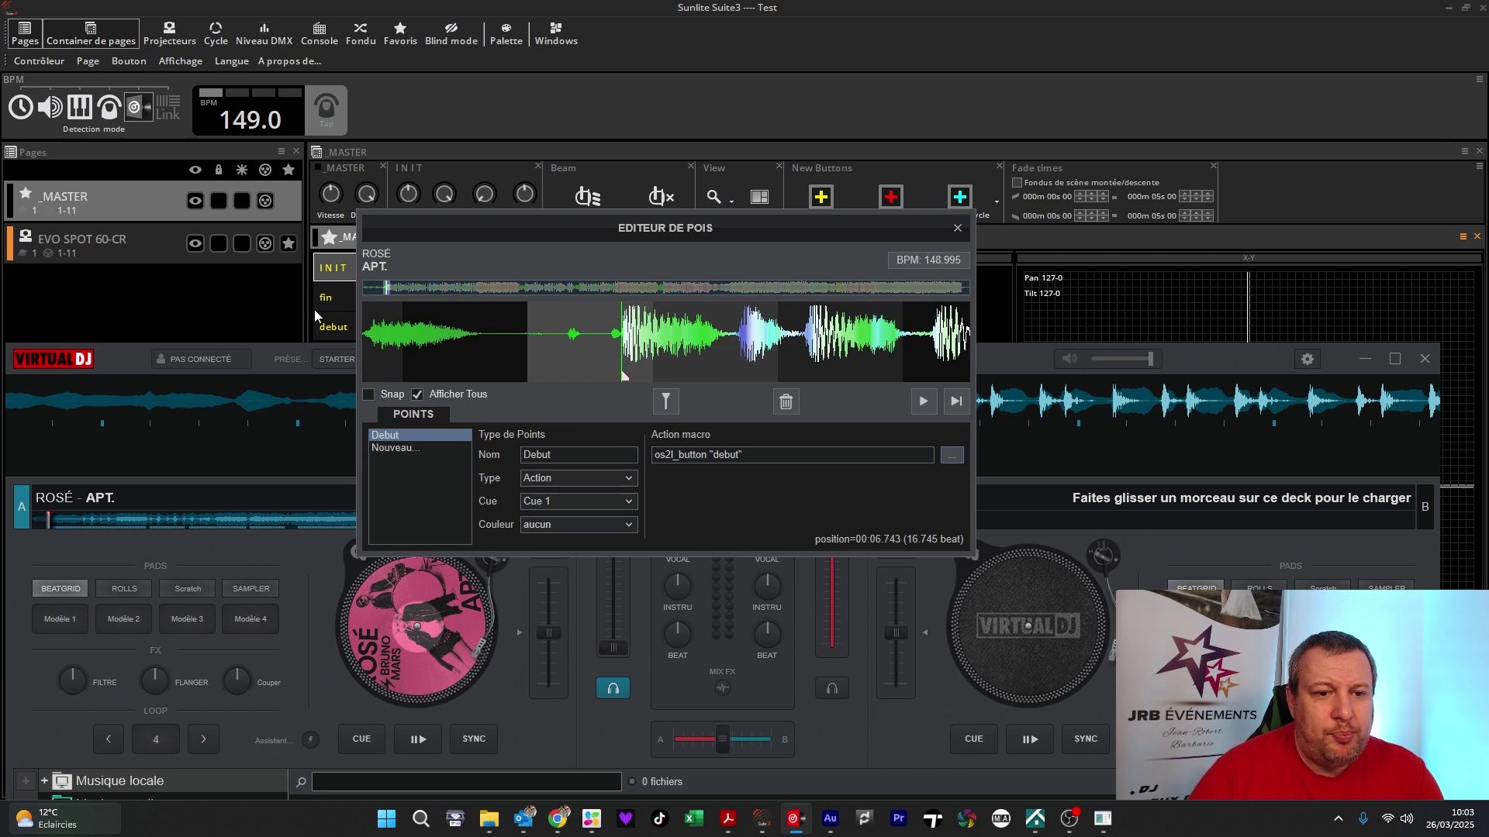
- Shift the Debut point slightly earlier on the waveform, to about 6.733 s, and play the track to check it
{"action": "scroll", "coordinate": [663, 355], "scroll_direction": "down", "scroll_amount": 2}
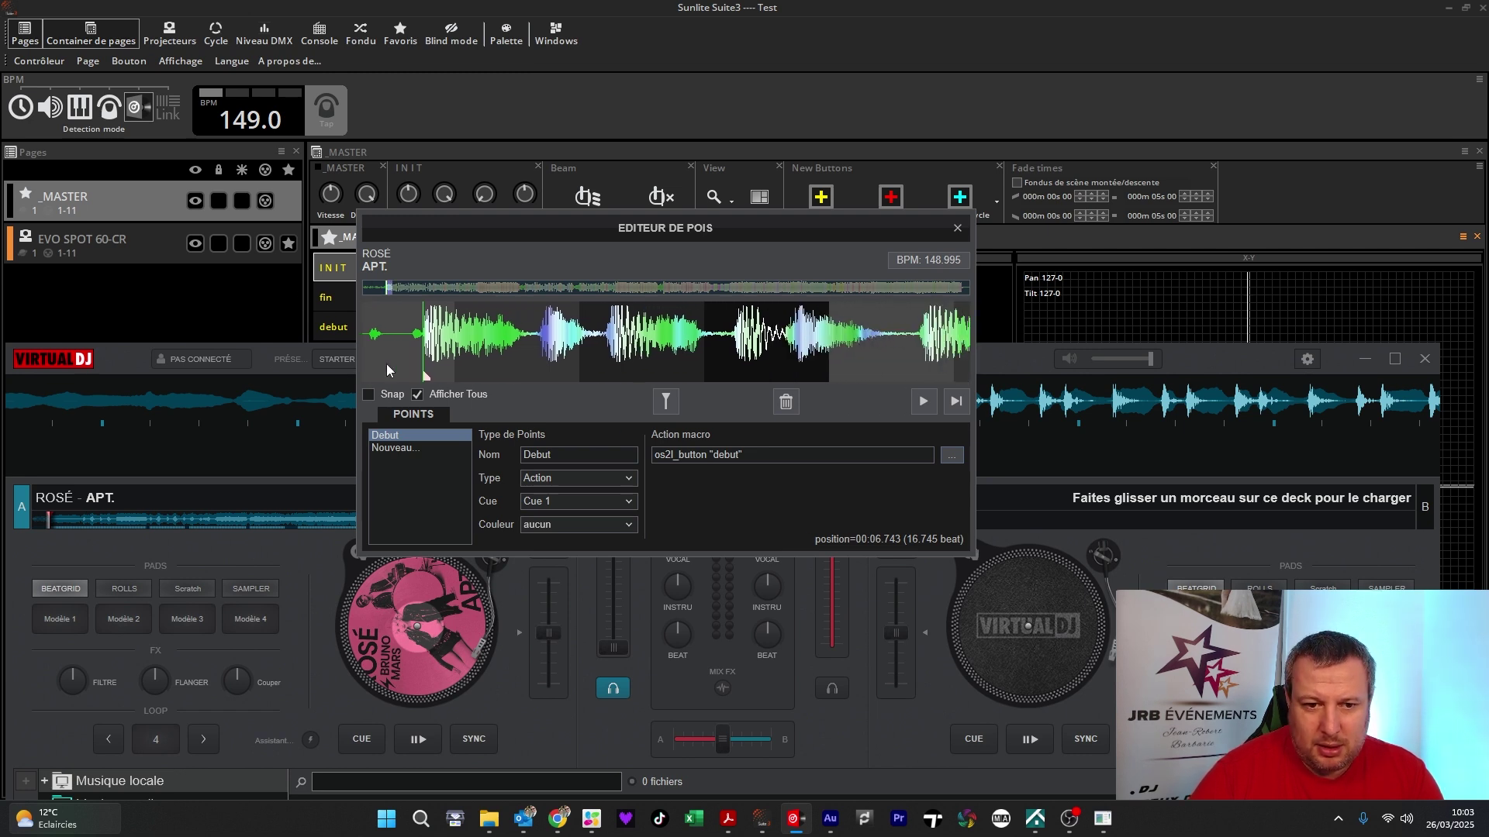
{"action": "left_click_drag", "start_coordinate": [423, 359], "coordinate": [421, 359]}
{"action": "key", "text": "space"}
{"action": "left_click", "coordinate": [923, 400]}
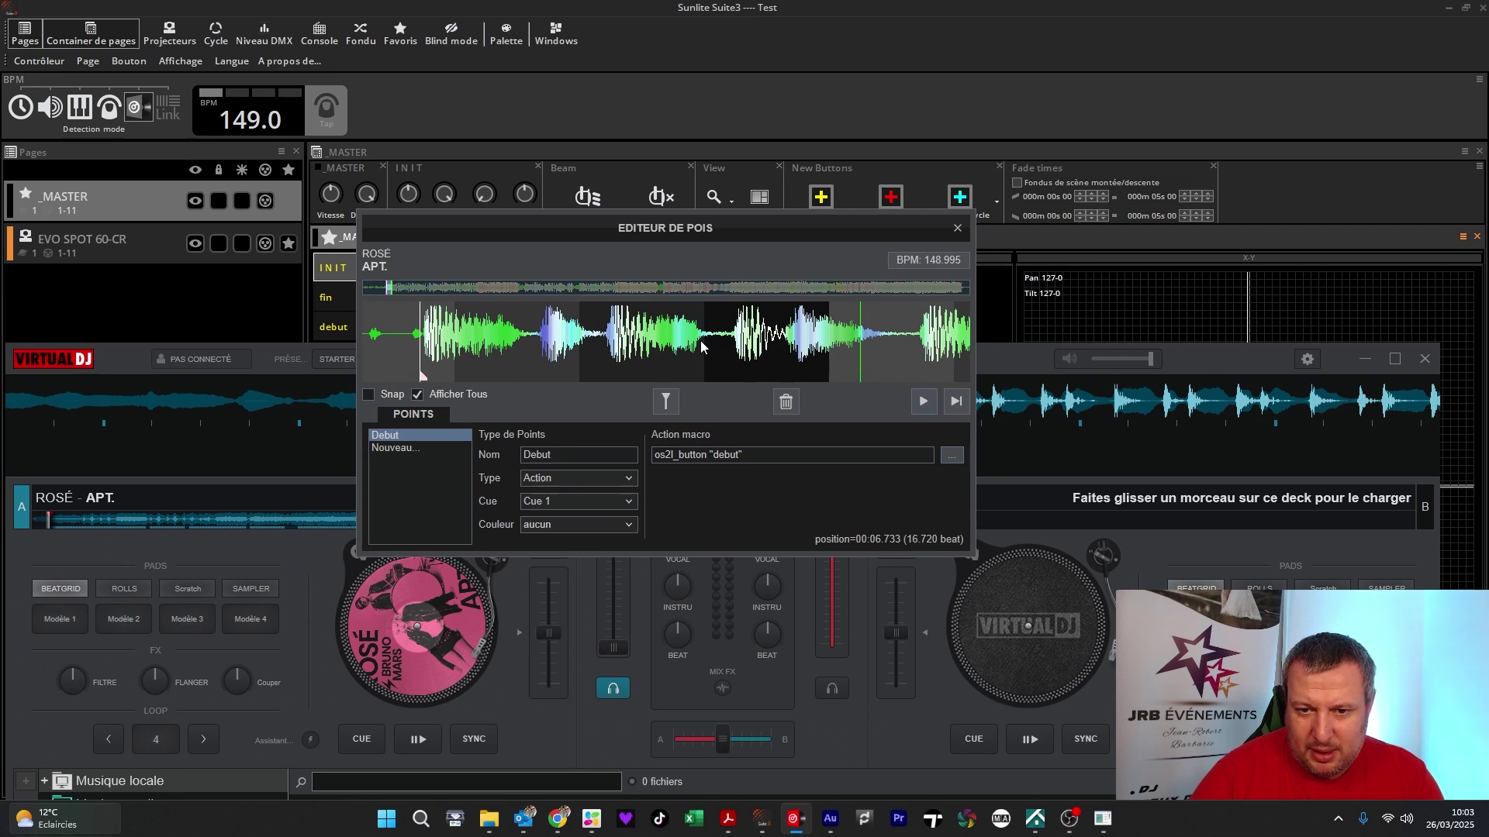
- Add a new point at about 7.743 s, rename it "Fin" and change its type to Action
{"action": "left_click", "coordinate": [734, 346]}
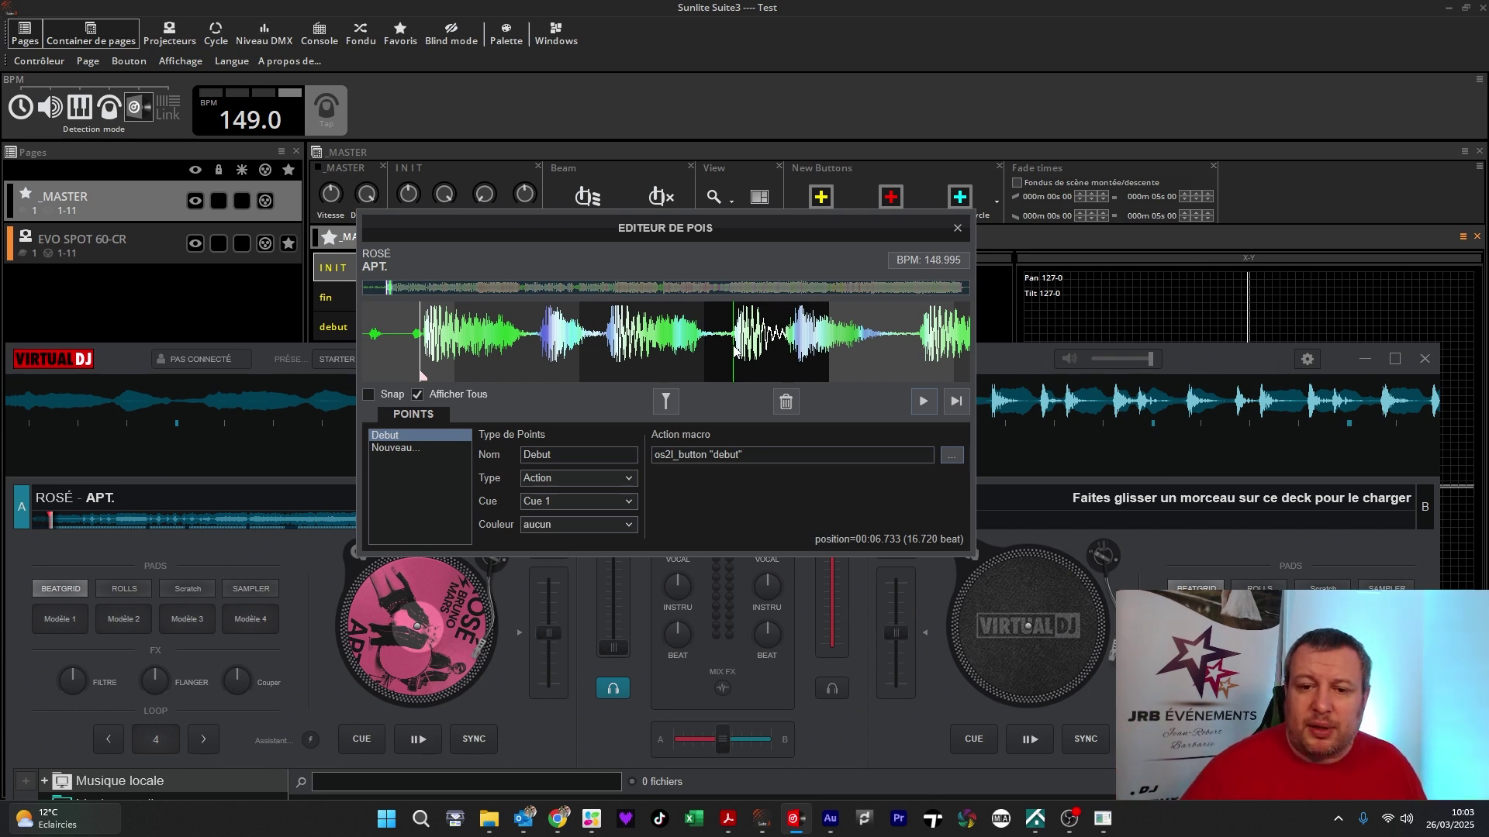
{"action": "left_click", "coordinate": [389, 448]}
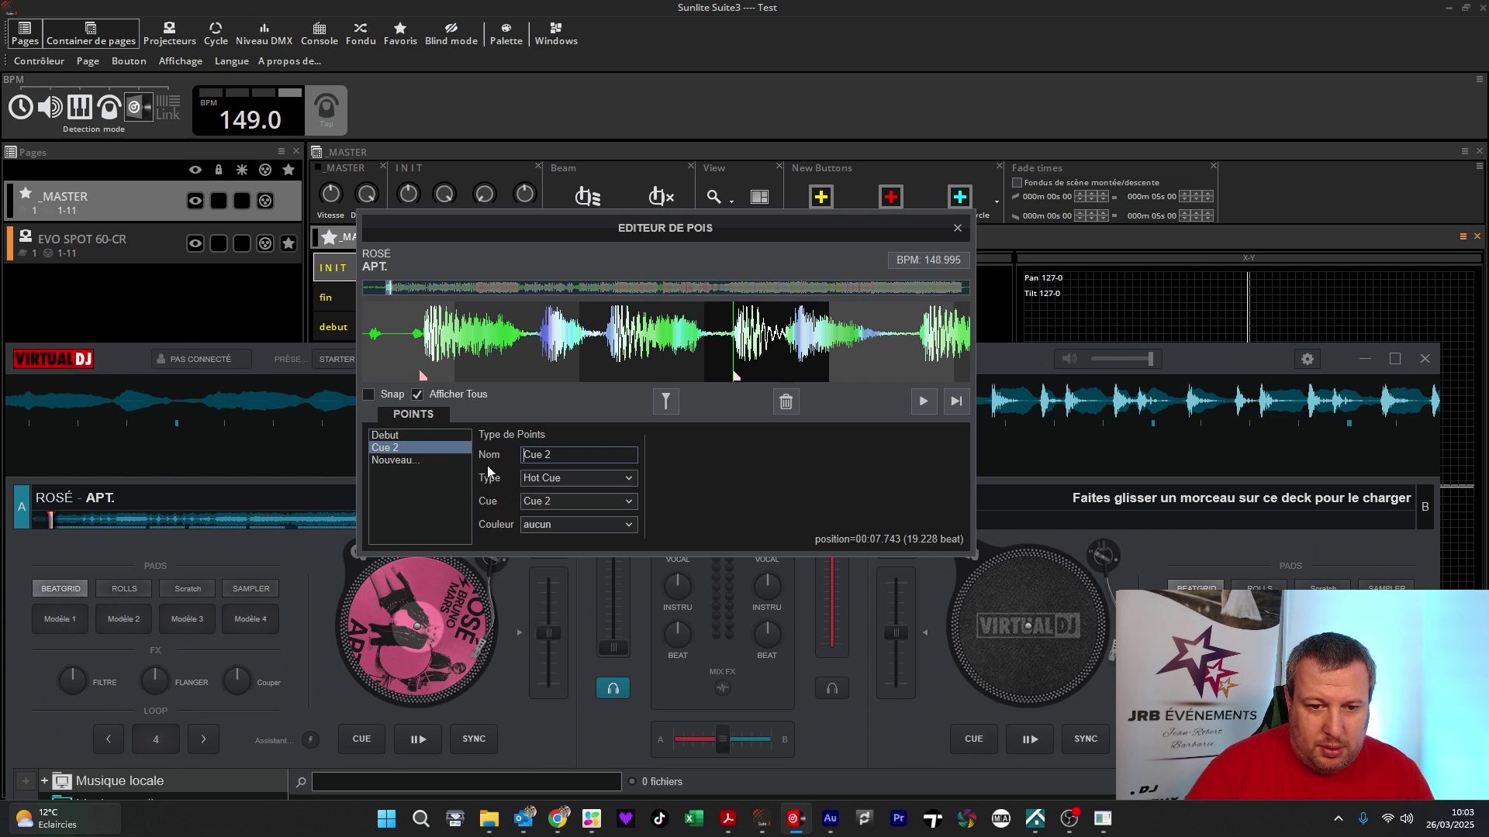
{"action": "double_click", "coordinate": [553, 456]}
{"action": "type", "text": "Fin"}
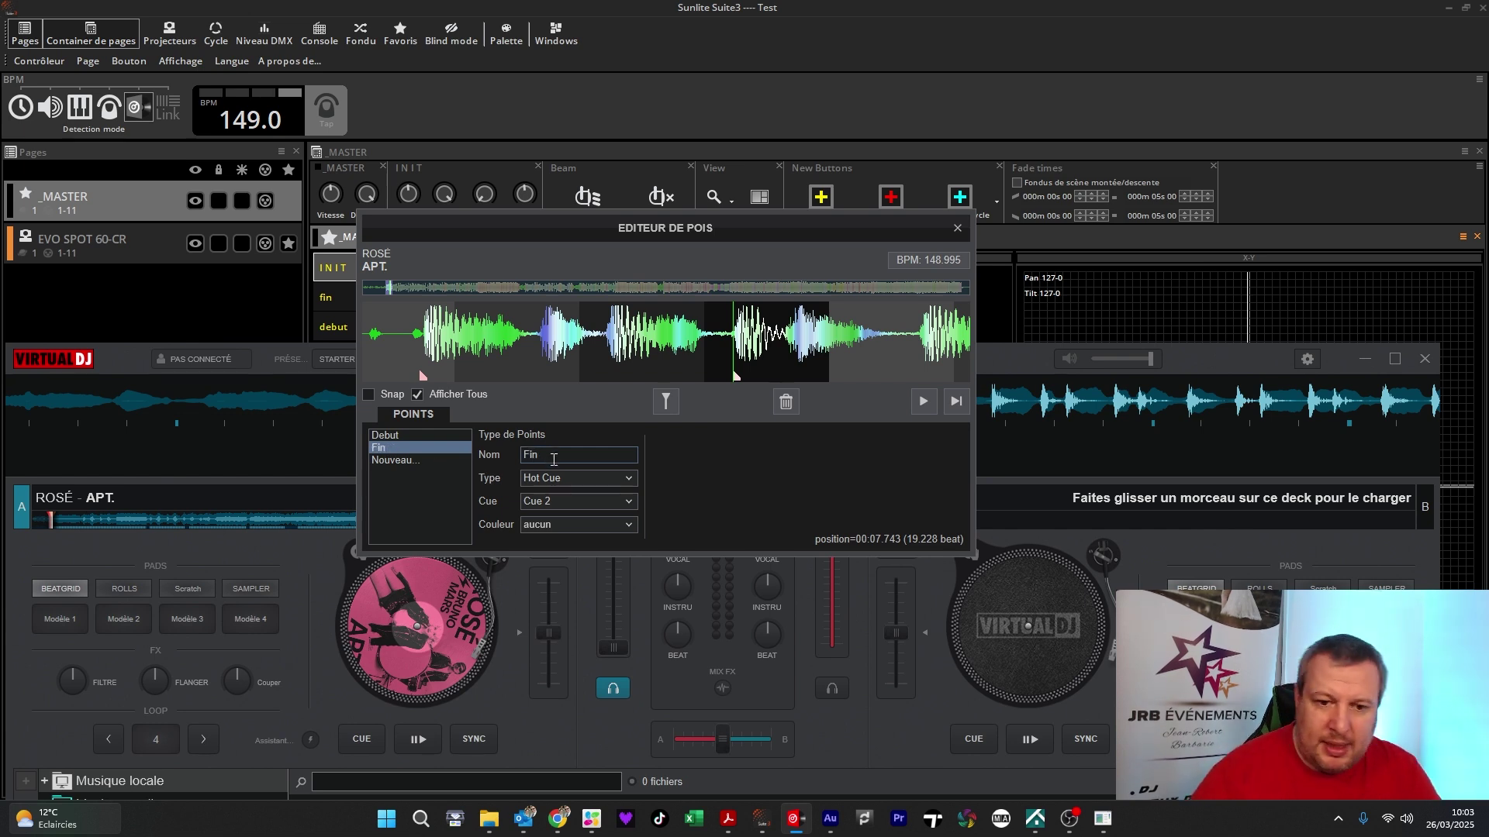
{"action": "left_click", "coordinate": [546, 477]}
{"action": "left_click", "coordinate": [554, 430]}
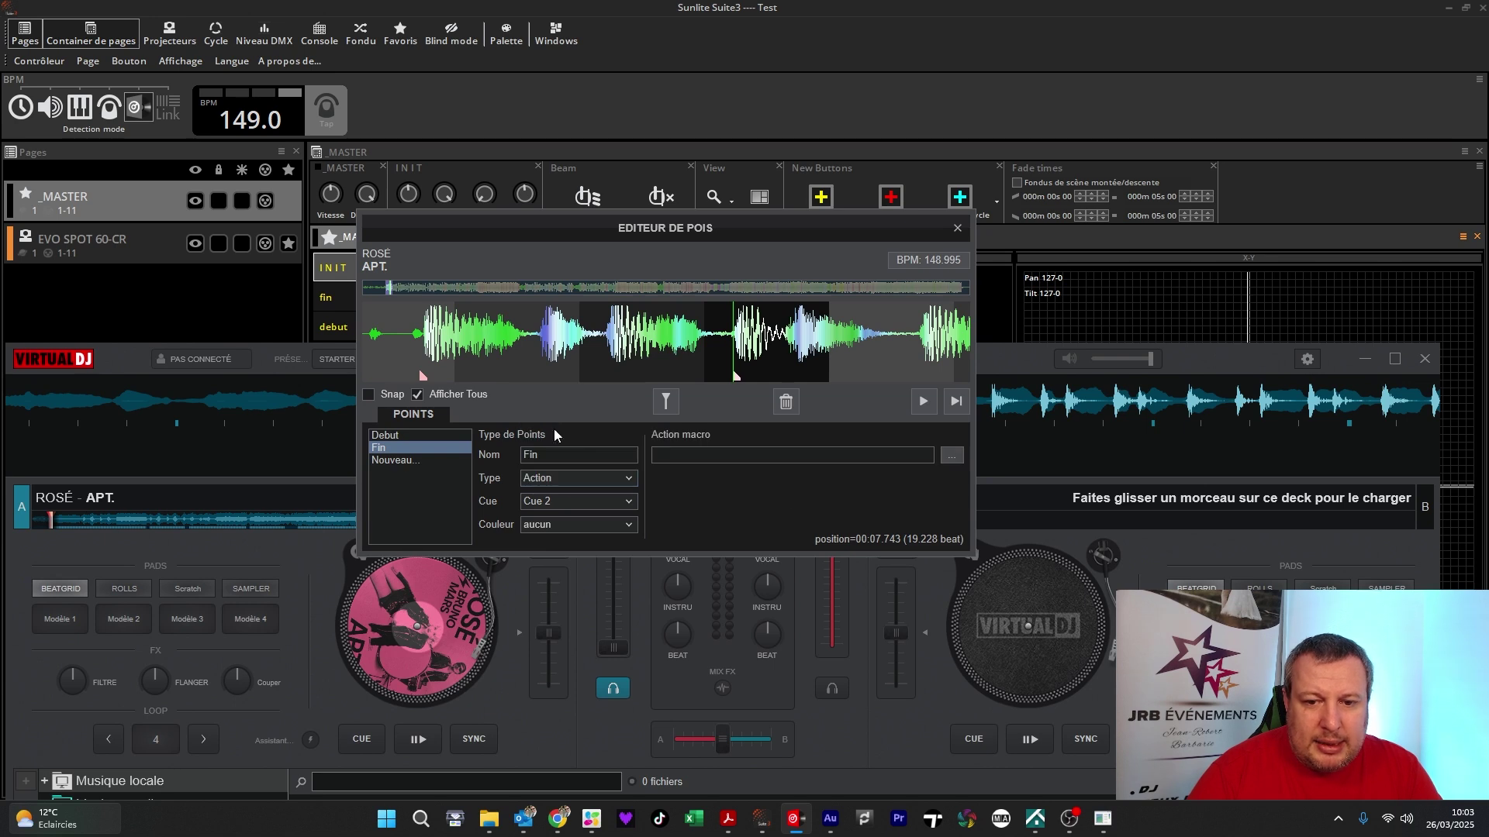
- Set the Fin point's action macro to os2l_button "fin" and close the macro editor
{"action": "left_click", "coordinate": [952, 456]}
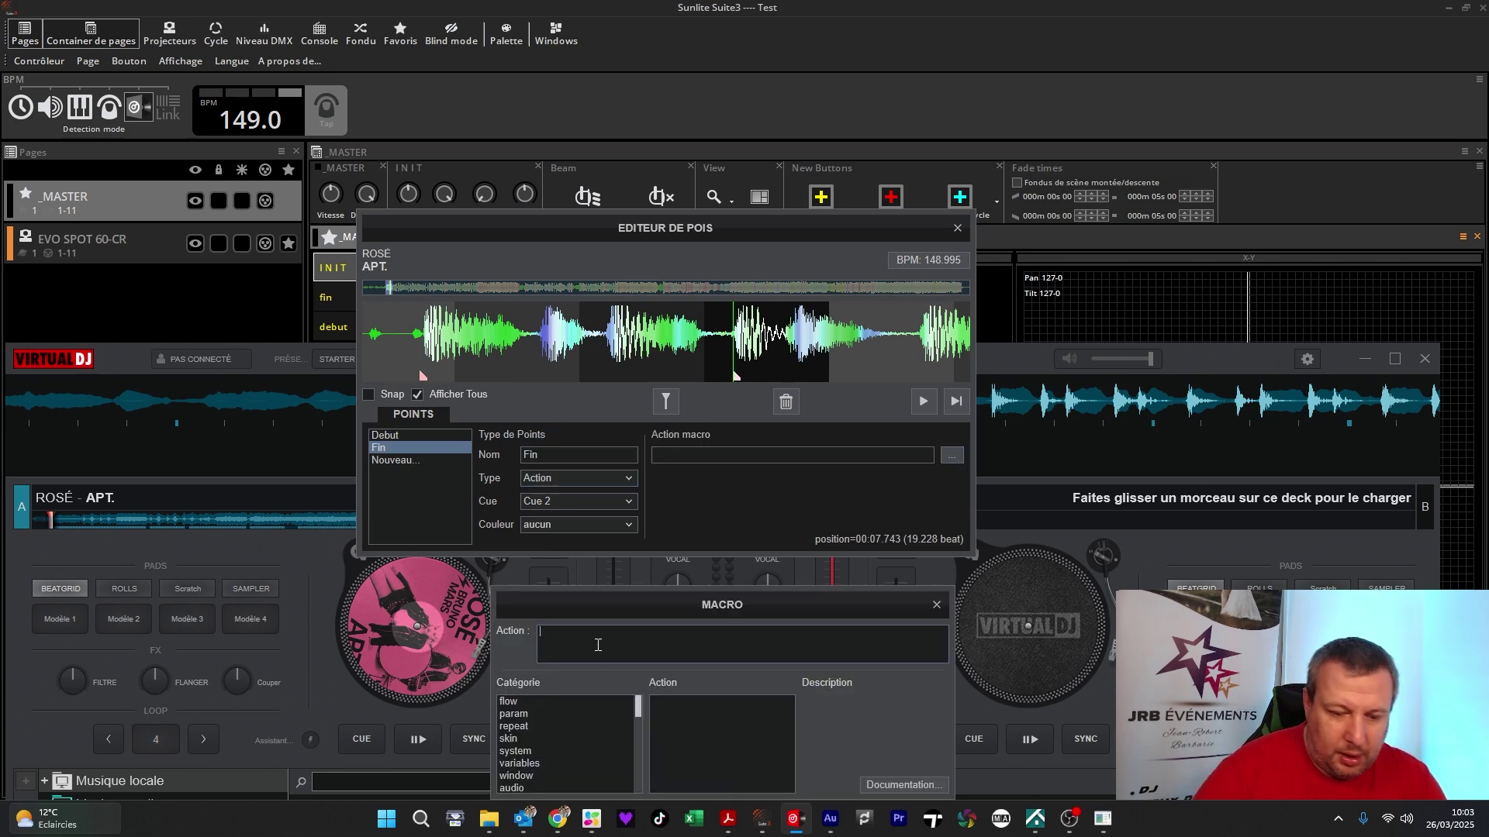
{"action": "type", "text": "os2"}
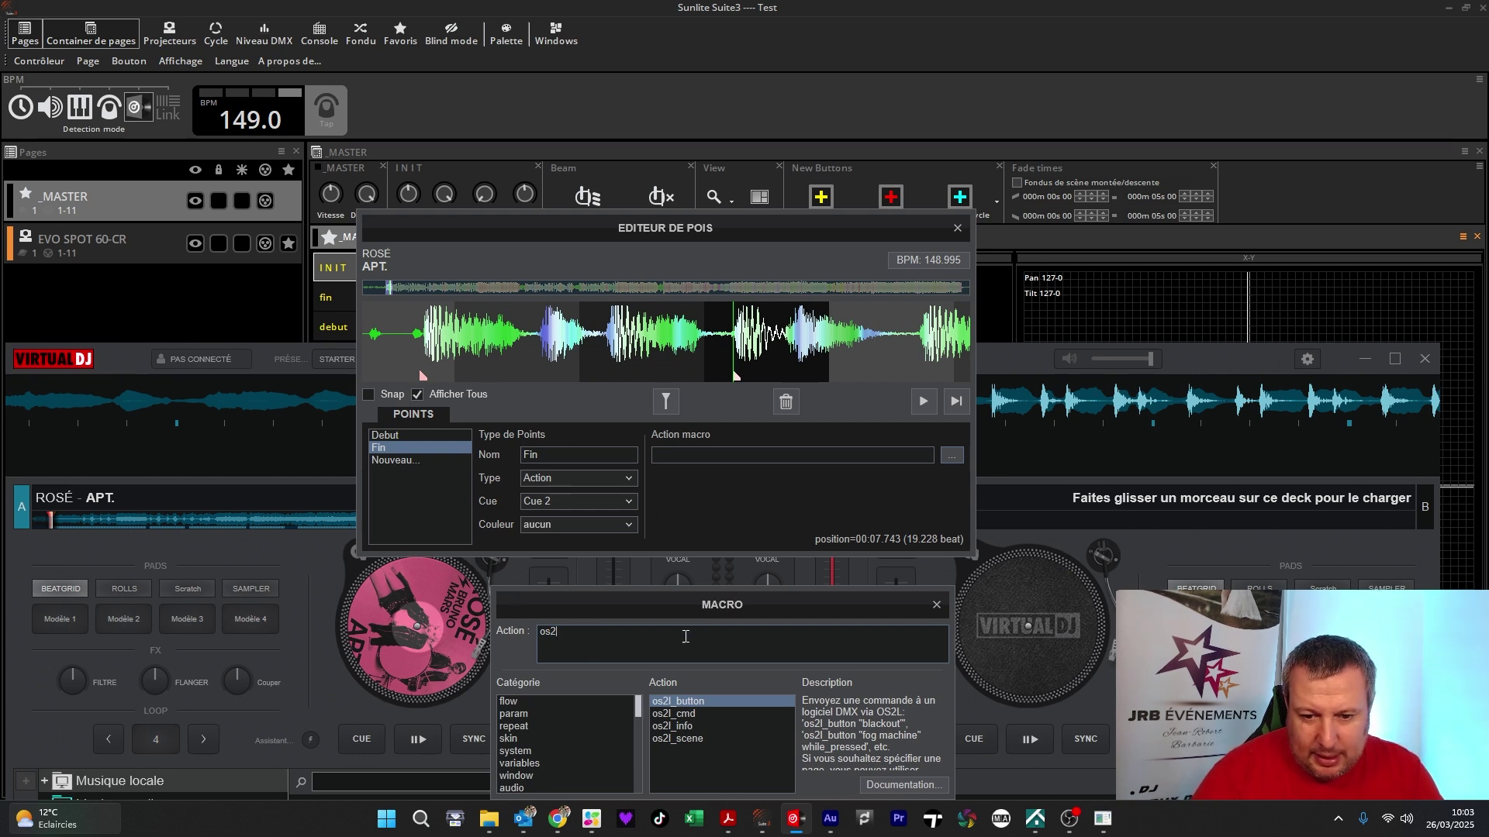
{"action": "left_click_drag", "start_coordinate": [698, 604], "coordinate": [652, 248]}
{"action": "key", "text": "BackSpace"}
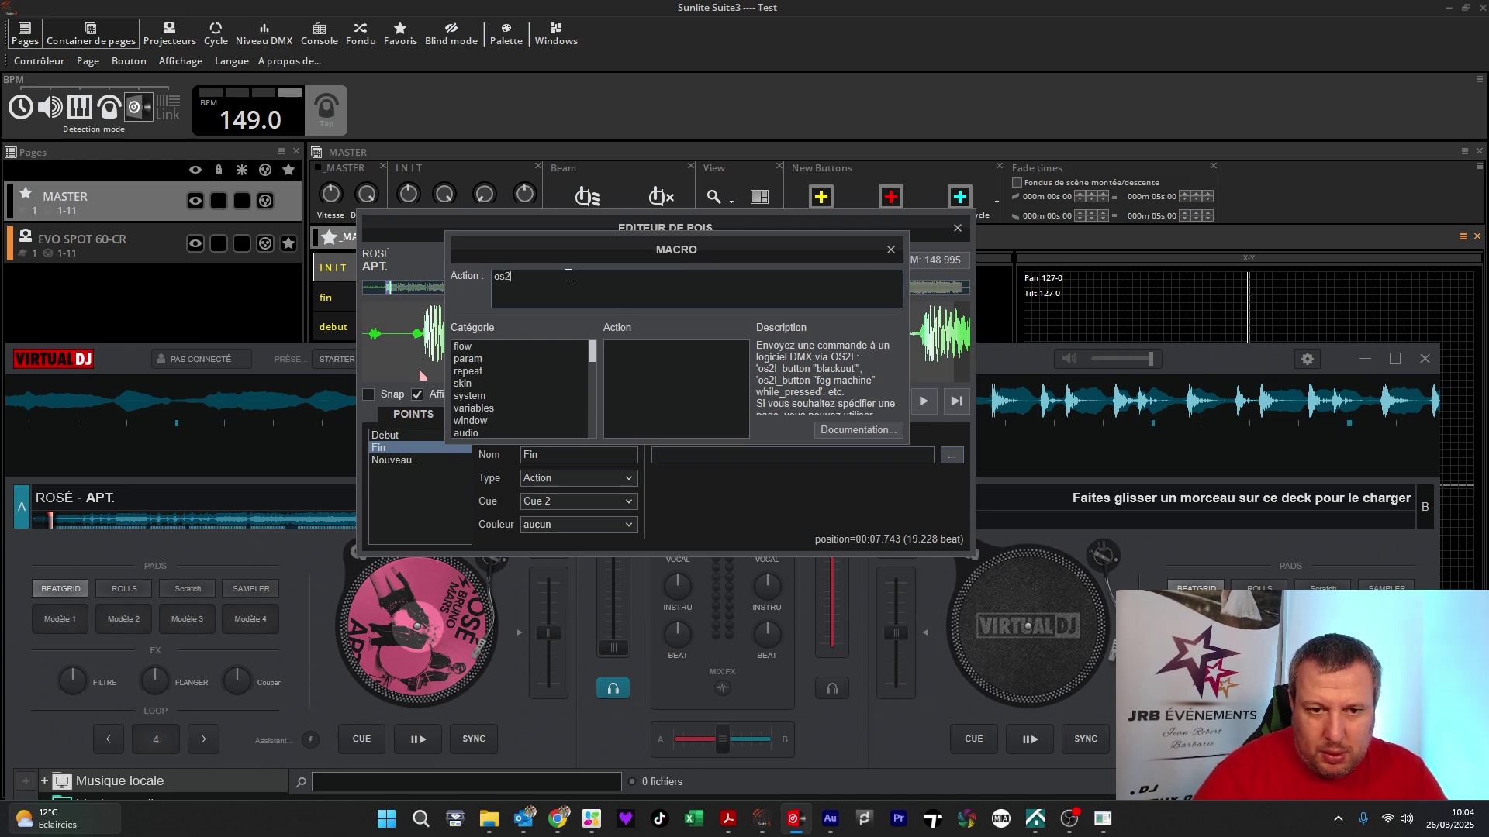
{"action": "type", "text": "l"}
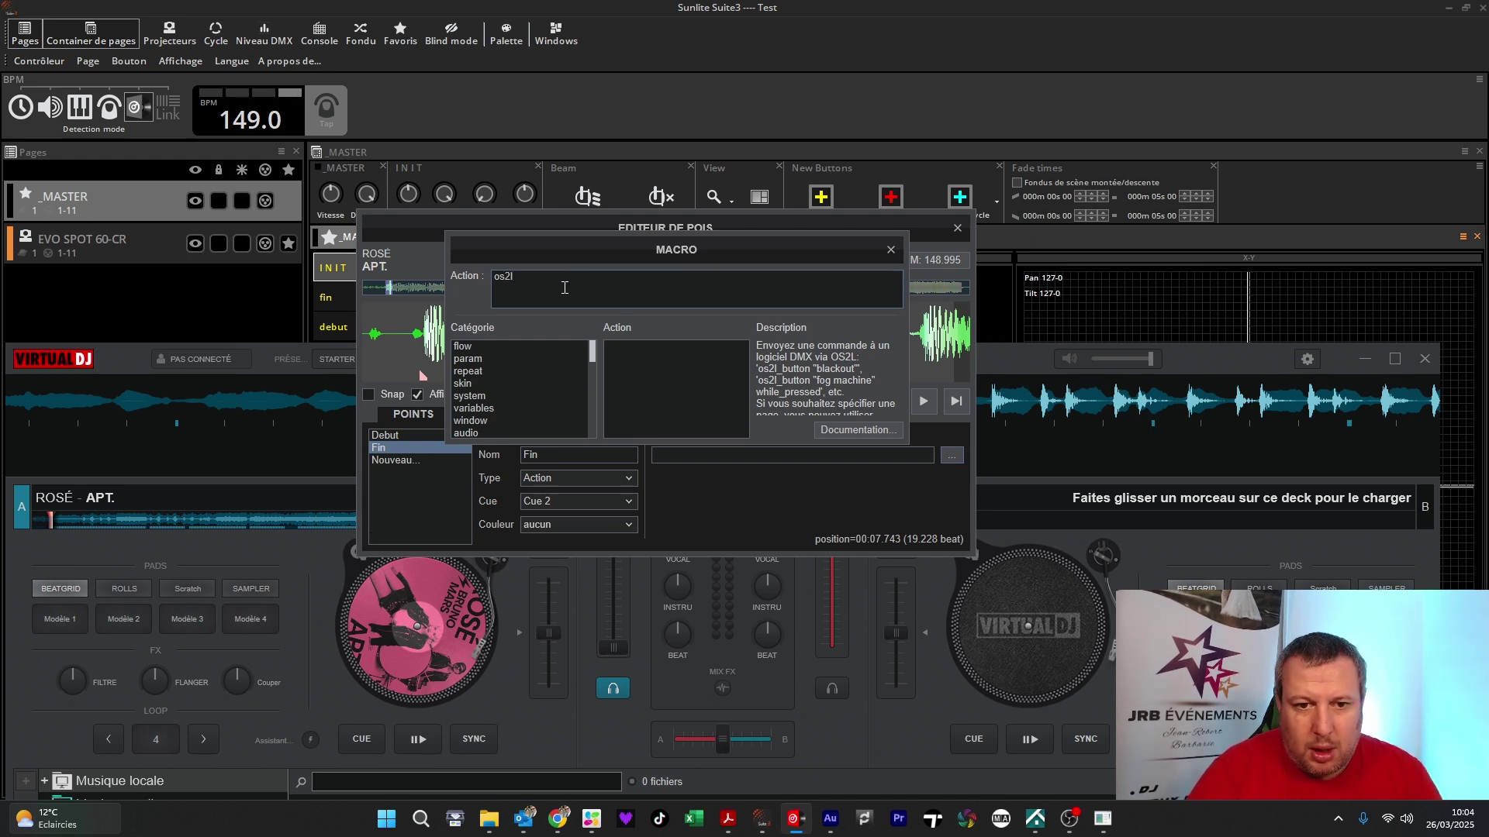
{"action": "key", "text": "ctrl+a"}
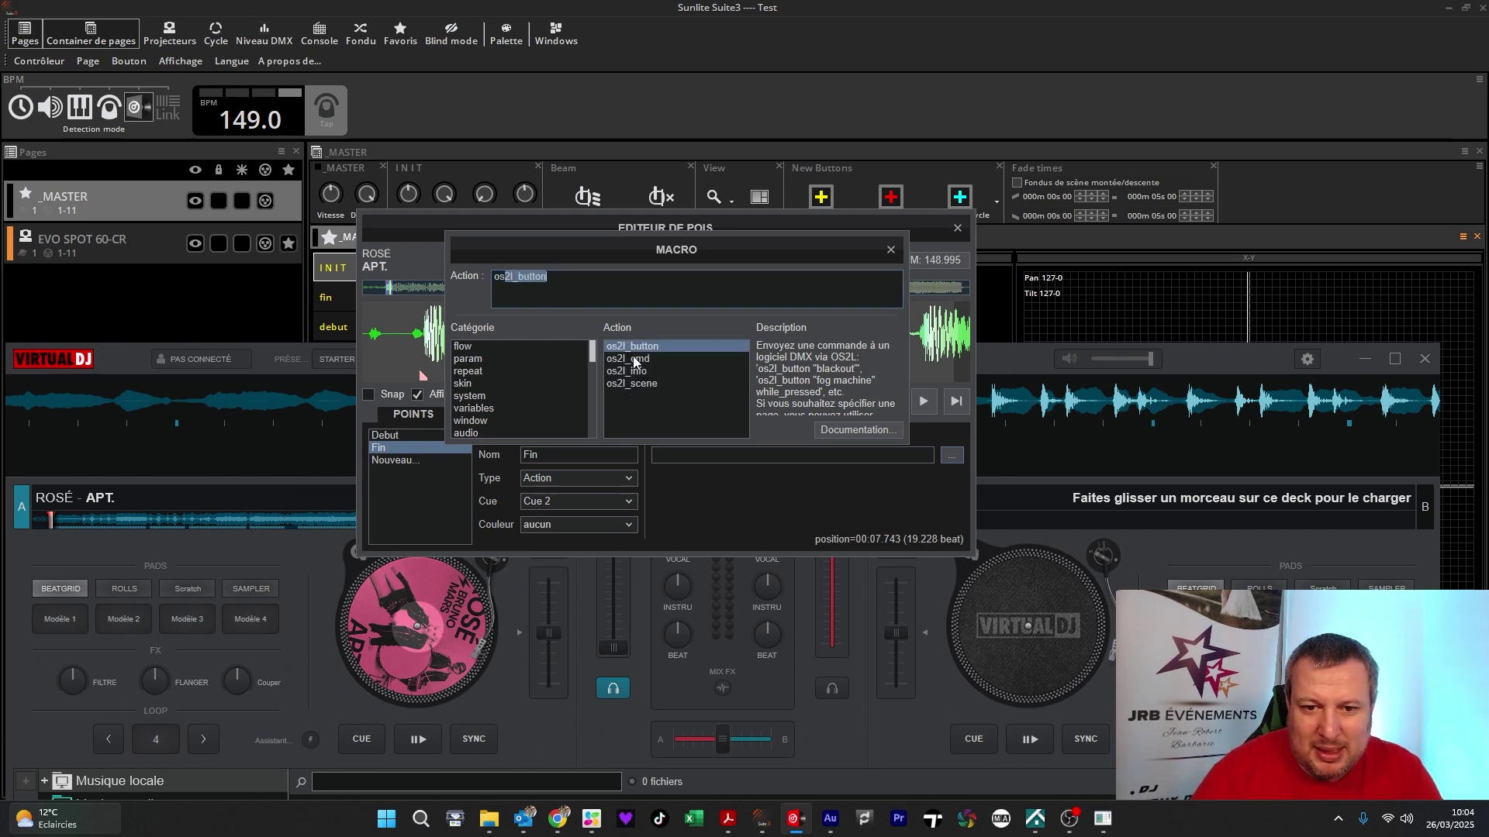
{"action": "left_click", "coordinate": [577, 282]}
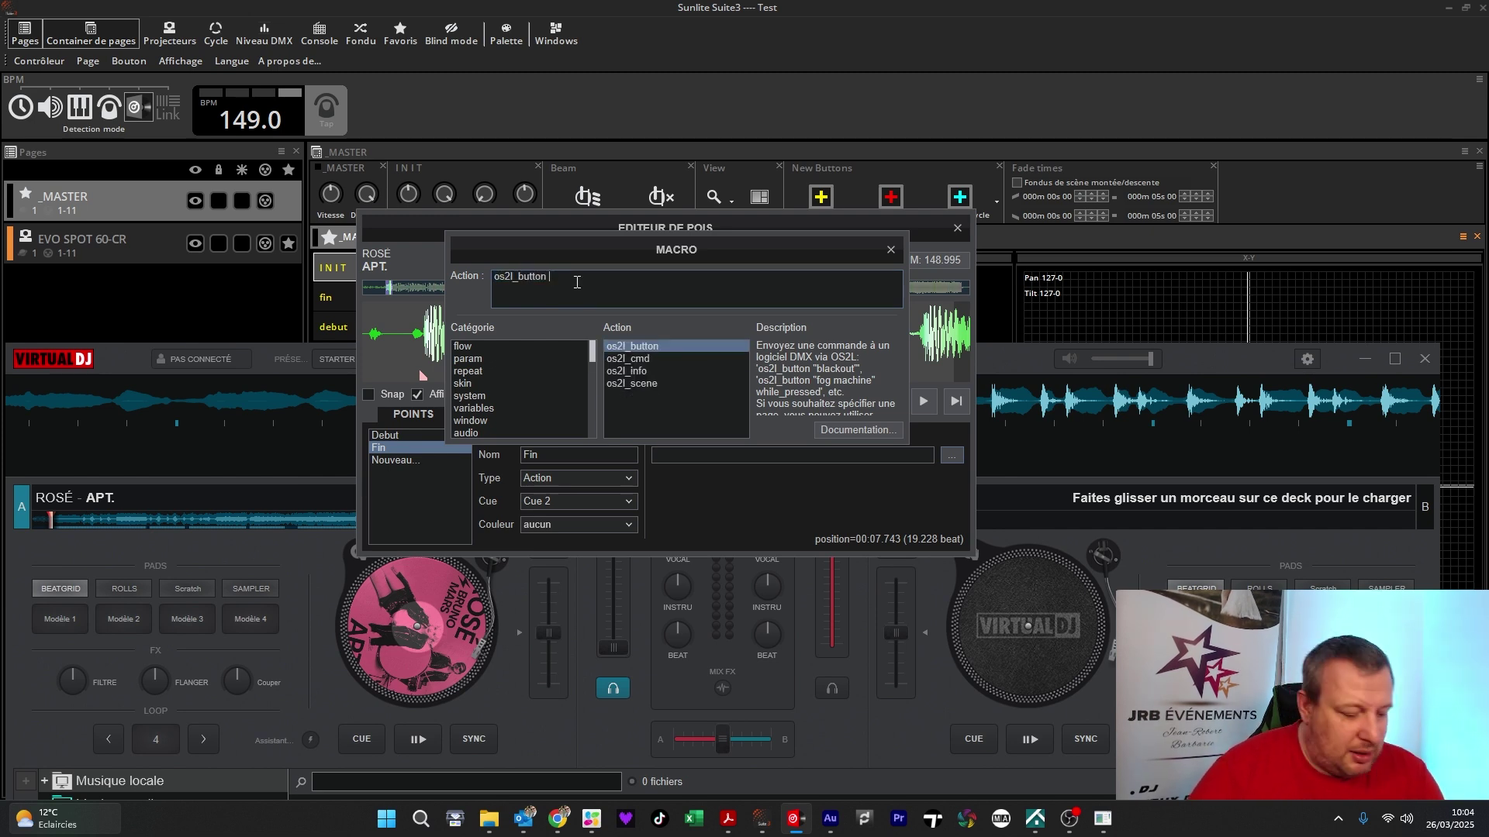
{"action": "type", "text": "\""}
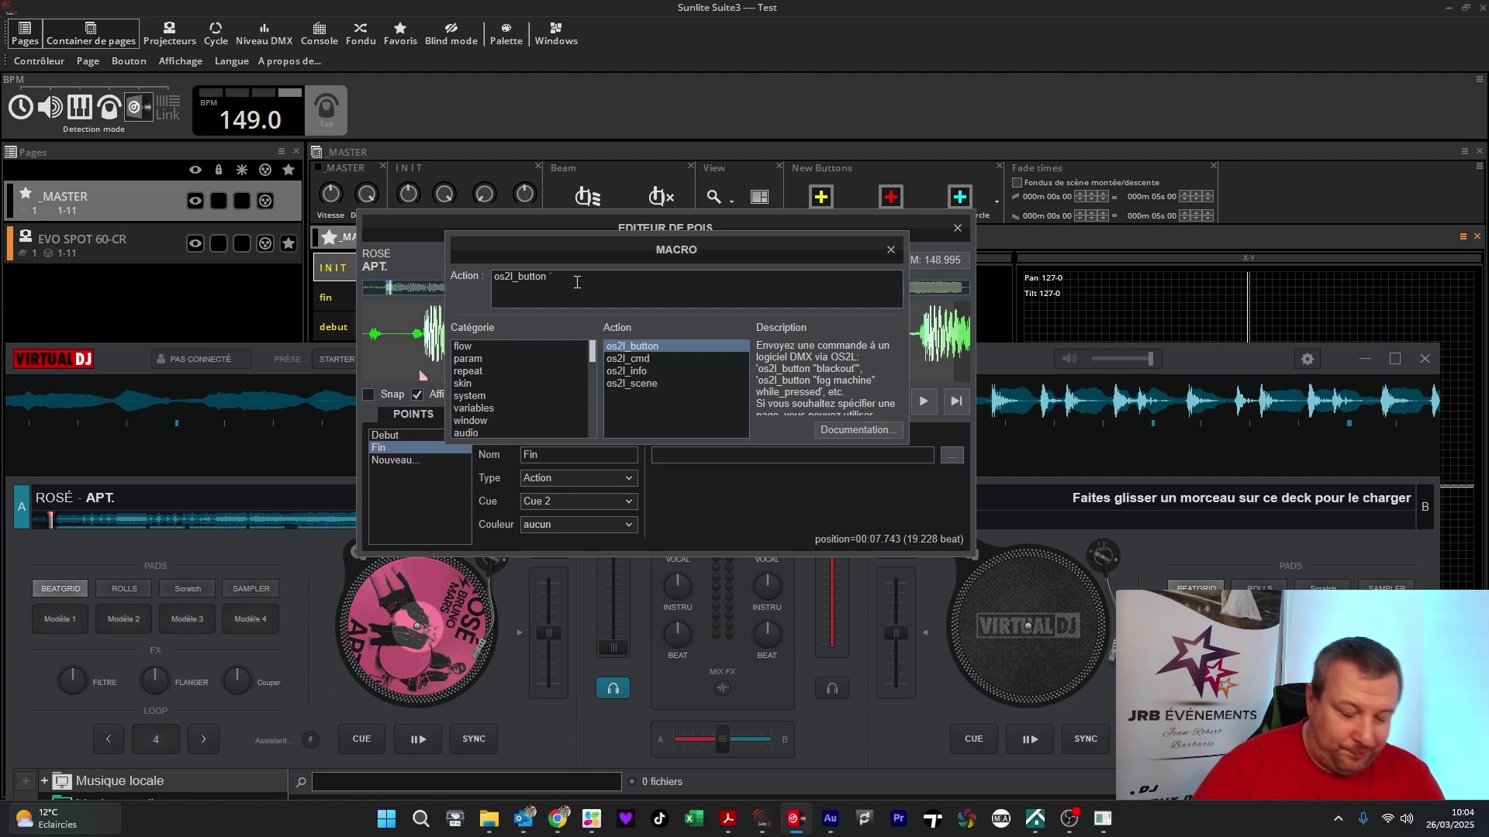
{"action": "type", "text": "fin"}
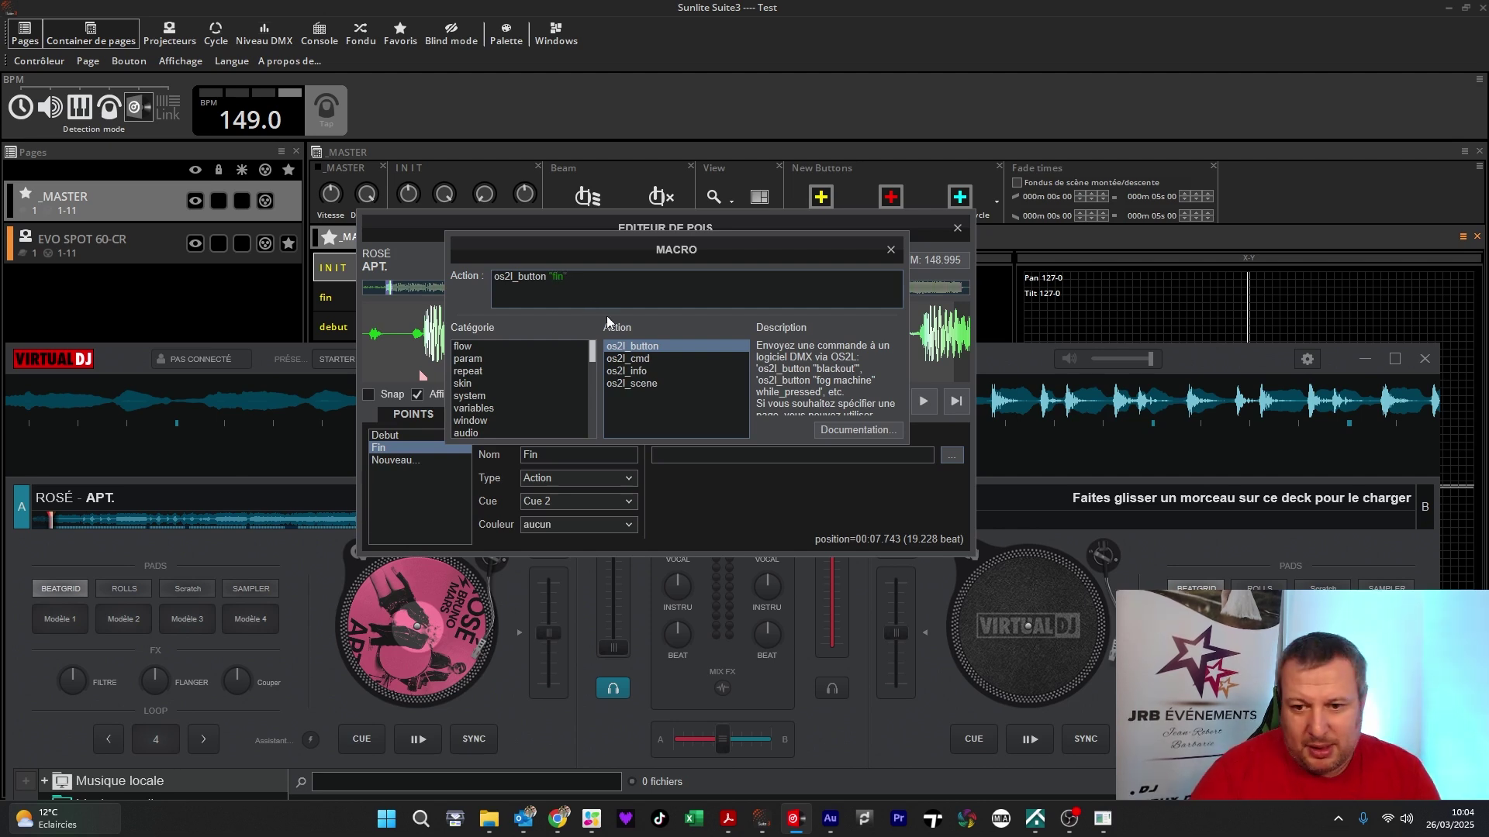
{"action": "left_click", "coordinate": [891, 249]}
- Shift the Fin point slightly earlier on the waveform, to about 7.736 s, and play the track to check it
{"action": "left_click_drag", "start_coordinate": [583, 229], "coordinate": [725, 217]}
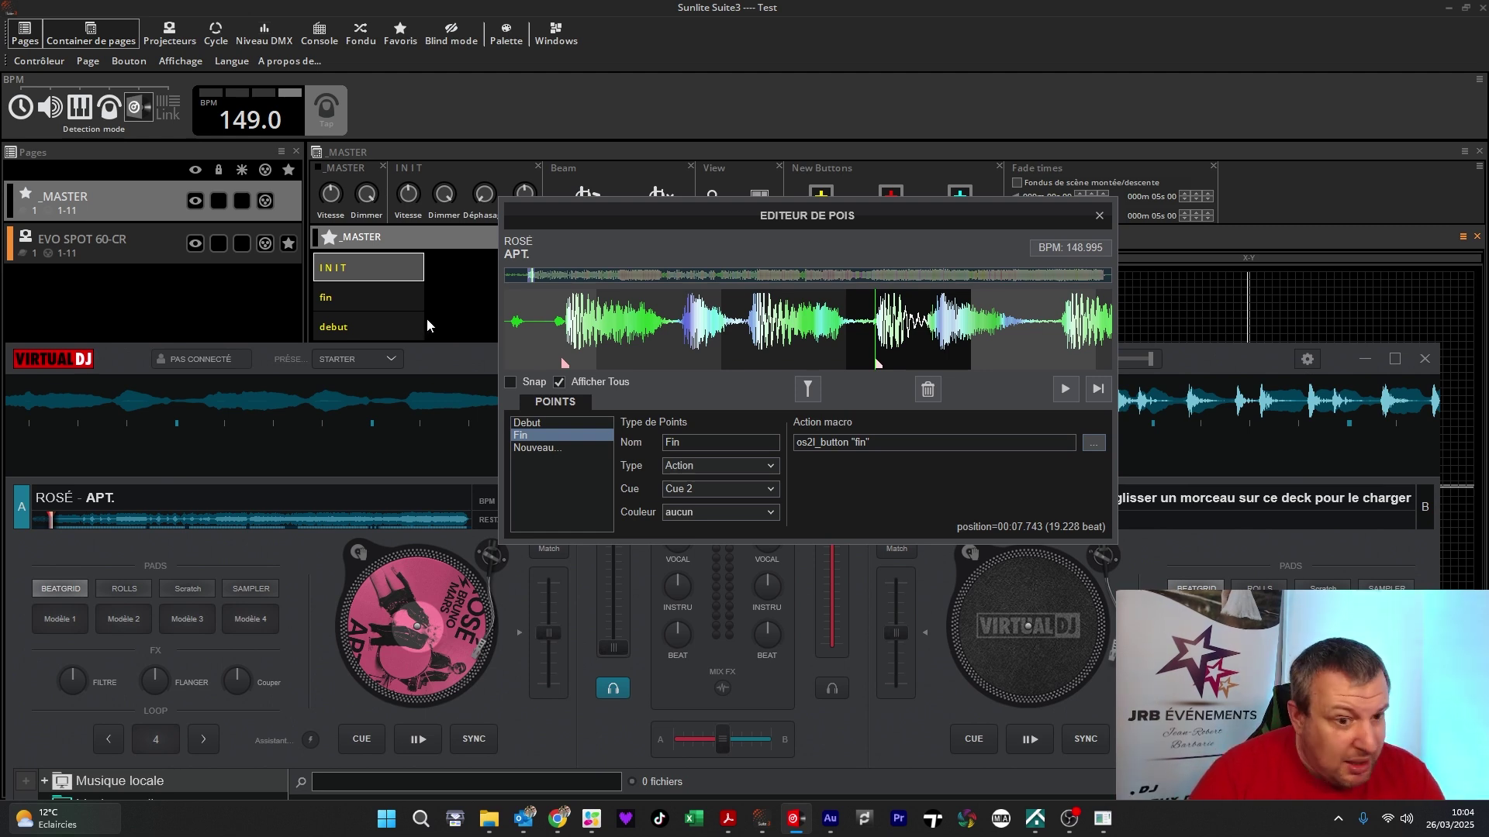
{"action": "scroll", "coordinate": [807, 347], "scroll_direction": "down", "scroll_amount": 2}
{"action": "scroll", "coordinate": [681, 365], "scroll_direction": "down", "scroll_amount": 3}
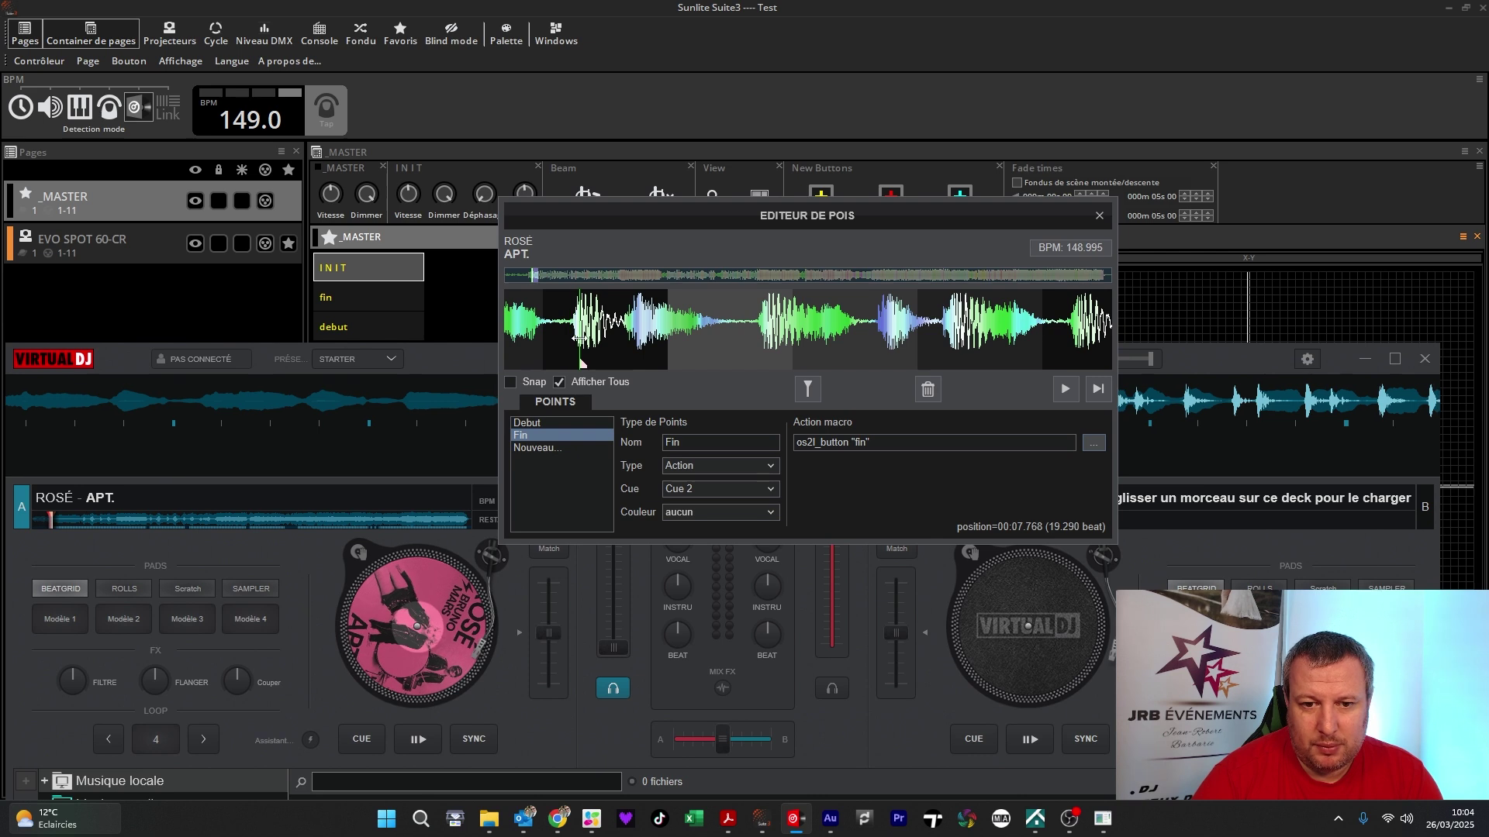
{"action": "left_click", "coordinate": [1063, 389]}
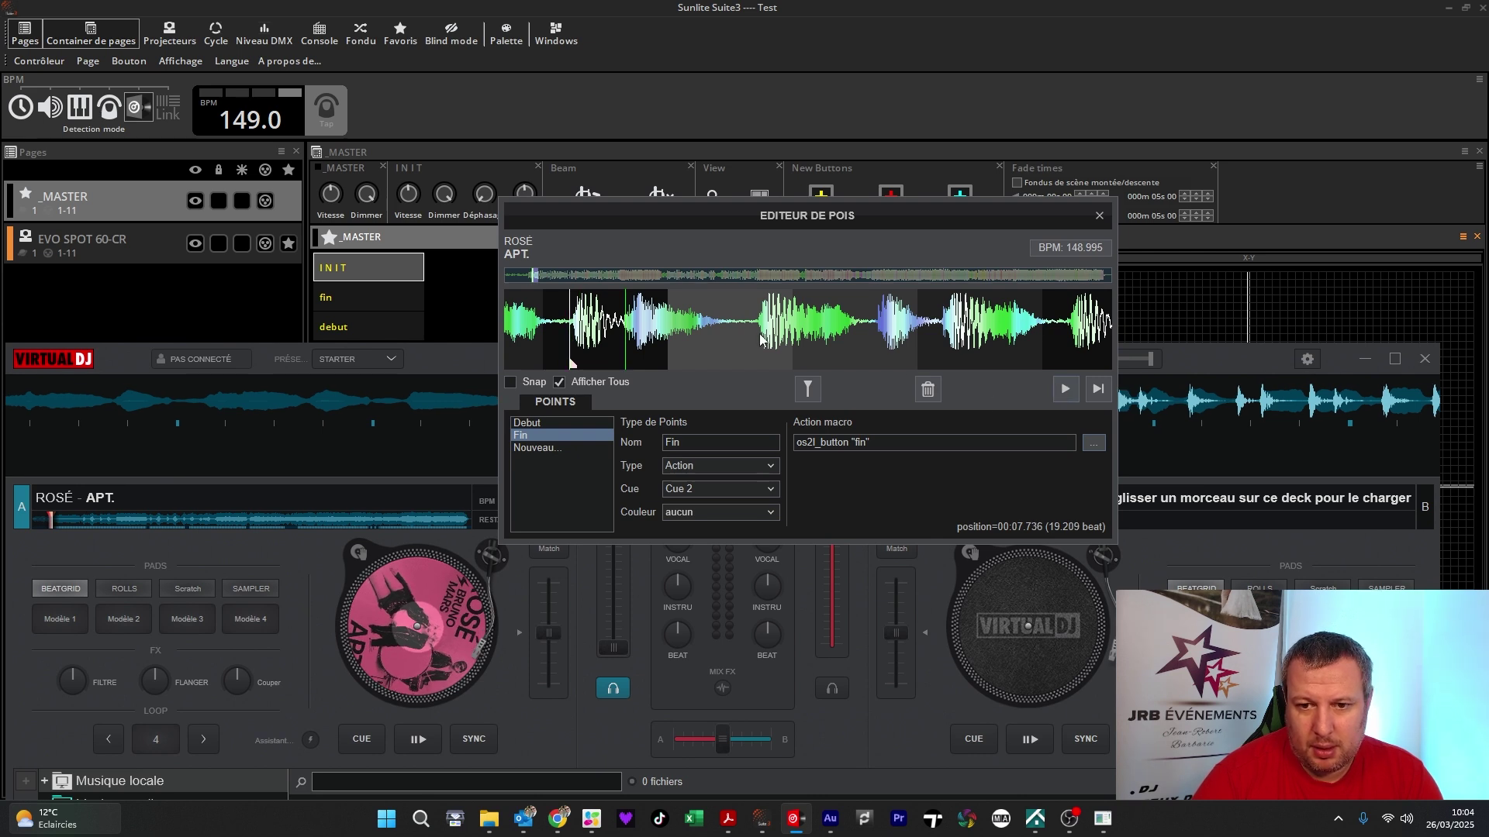
{"action": "key", "text": "space"}
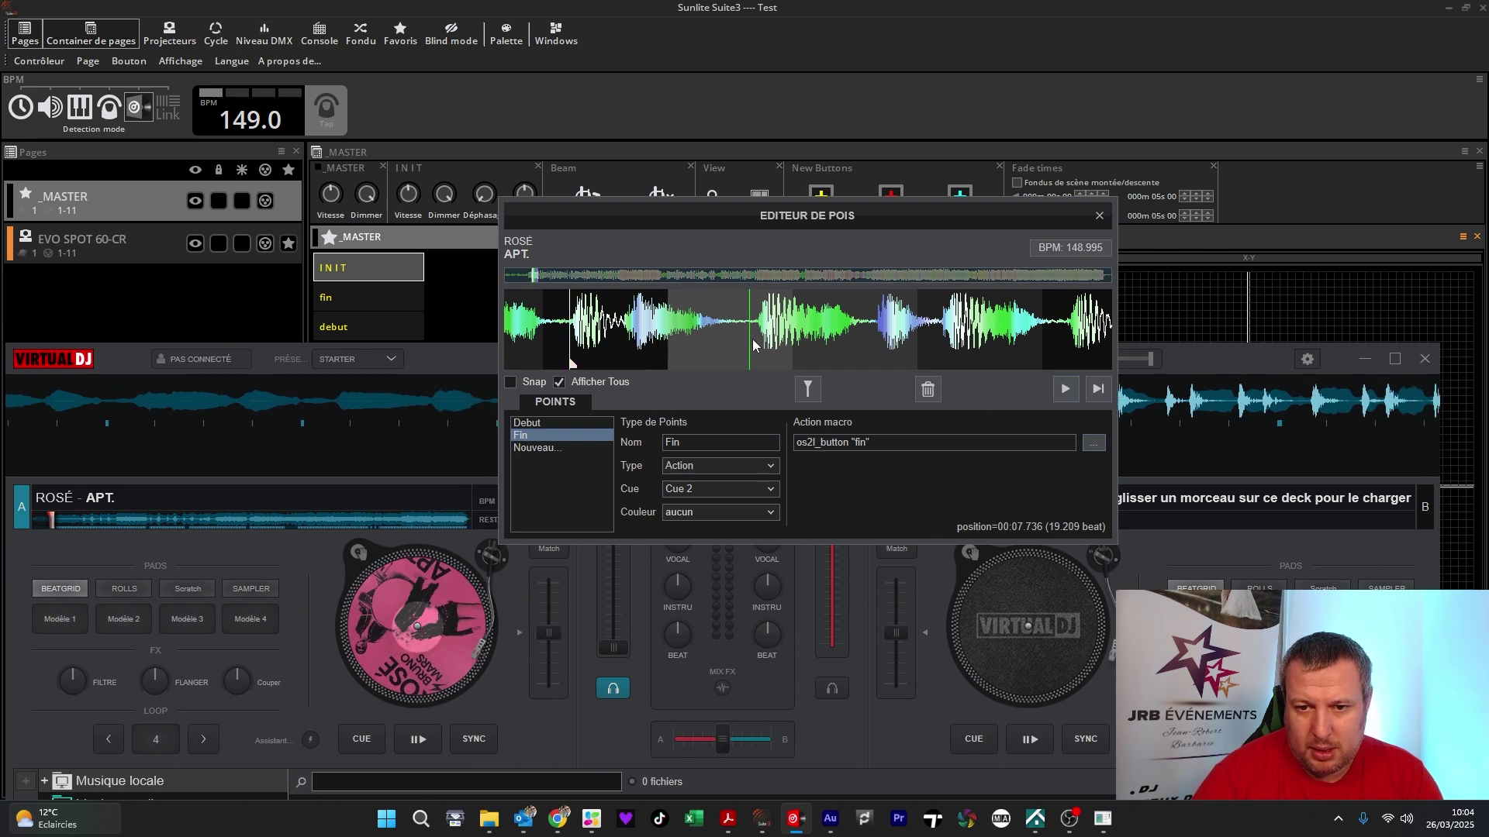
- Add a new point on the waveform at about 8.728 s, about one second after Fin
{"action": "left_click", "coordinate": [874, 343]}
{"action": "left_click_drag", "start_coordinate": [875, 343], "coordinate": [878, 345]}
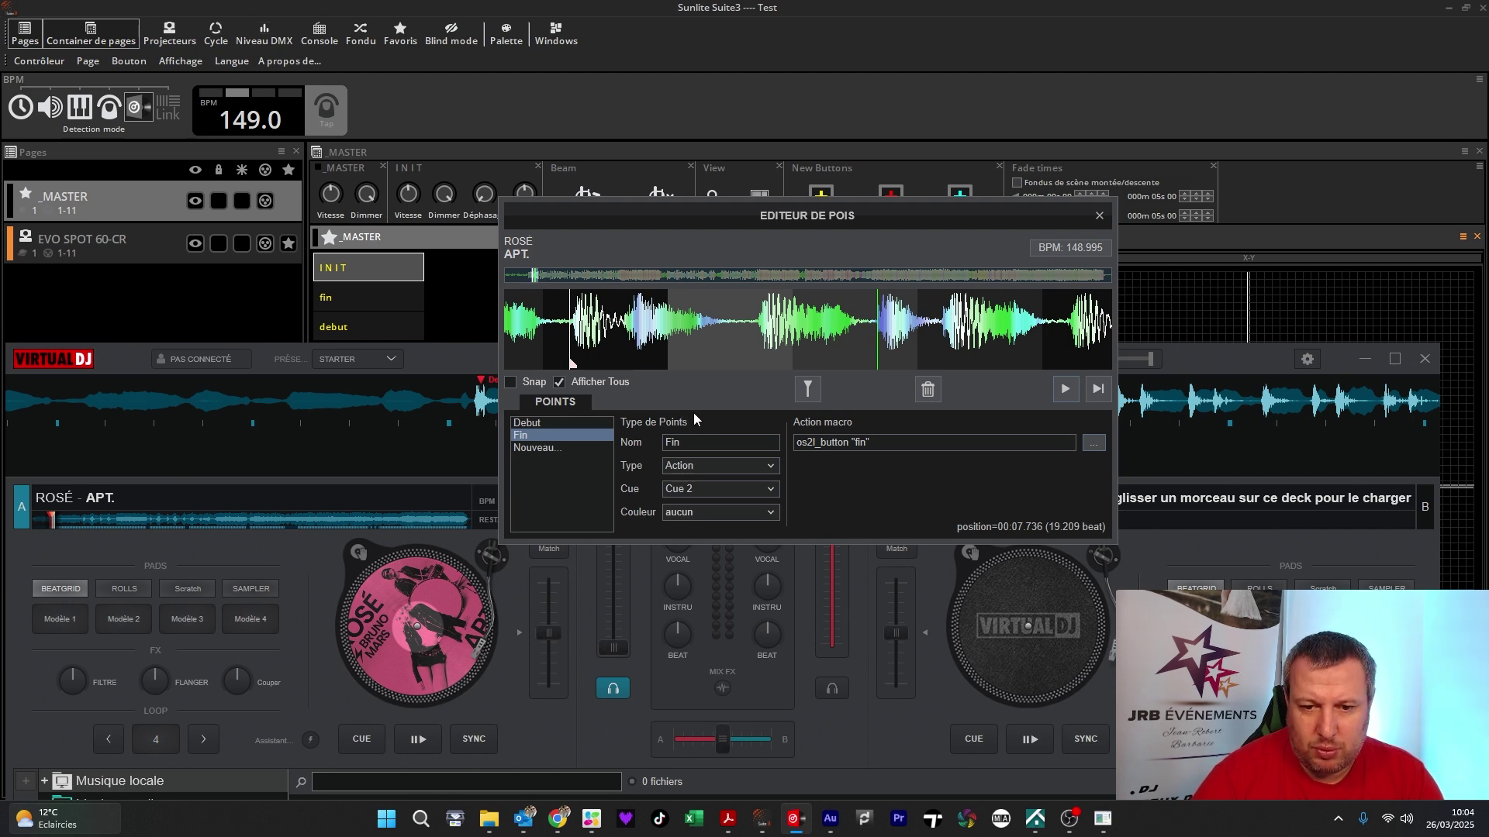
{"action": "left_click", "coordinate": [562, 446]}
- Rename the new point "Reset" and change its type to Action
{"action": "left_click", "coordinate": [711, 442]}
{"action": "type", "text": "Rest"}
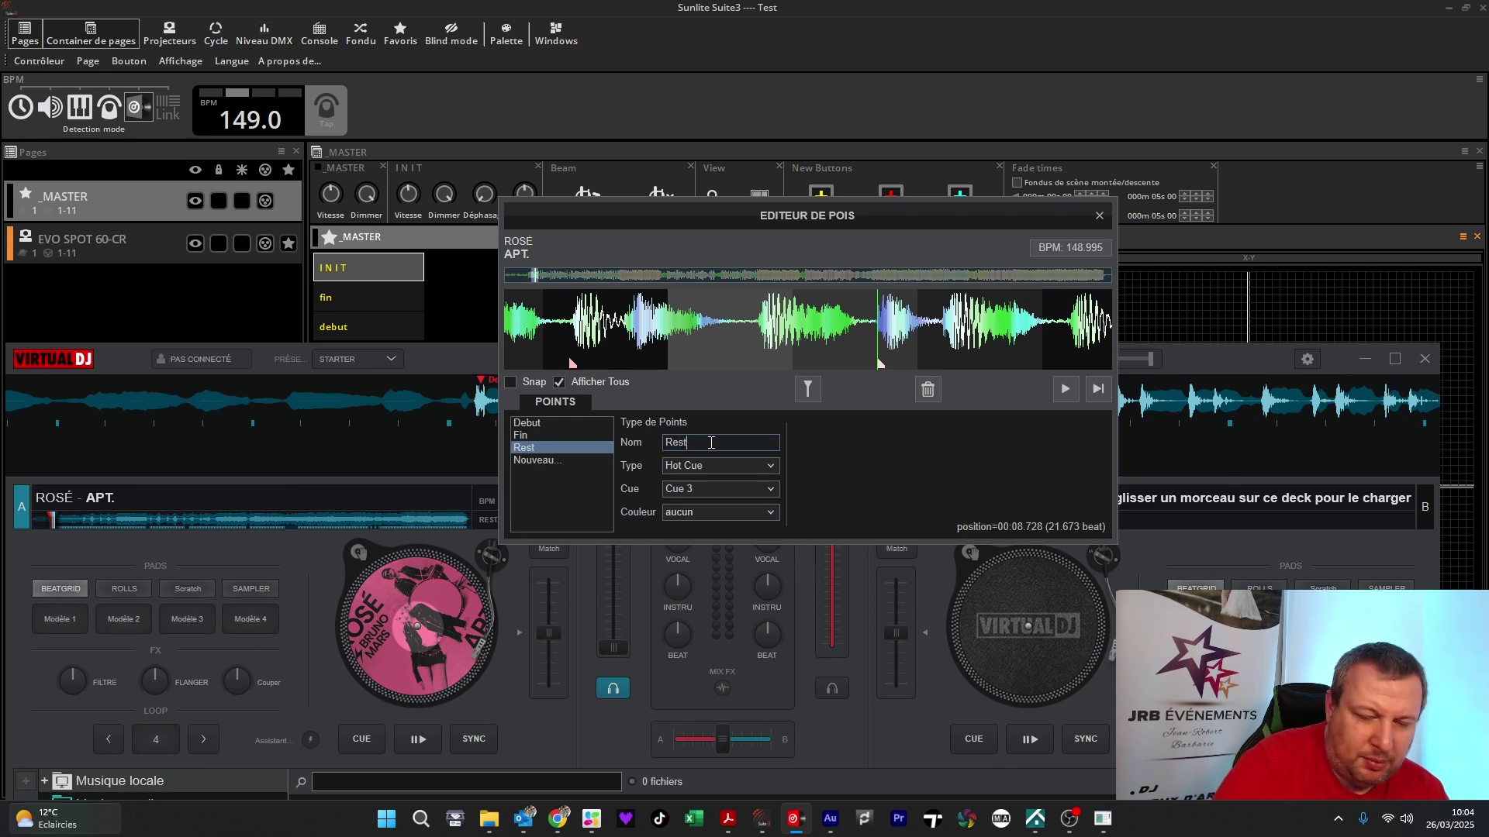
{"action": "key", "text": "BackSpace"}
{"action": "key", "text": "BackSpace"}
{"action": "type", "text": "e"}
{"action": "type", "text": "set"}
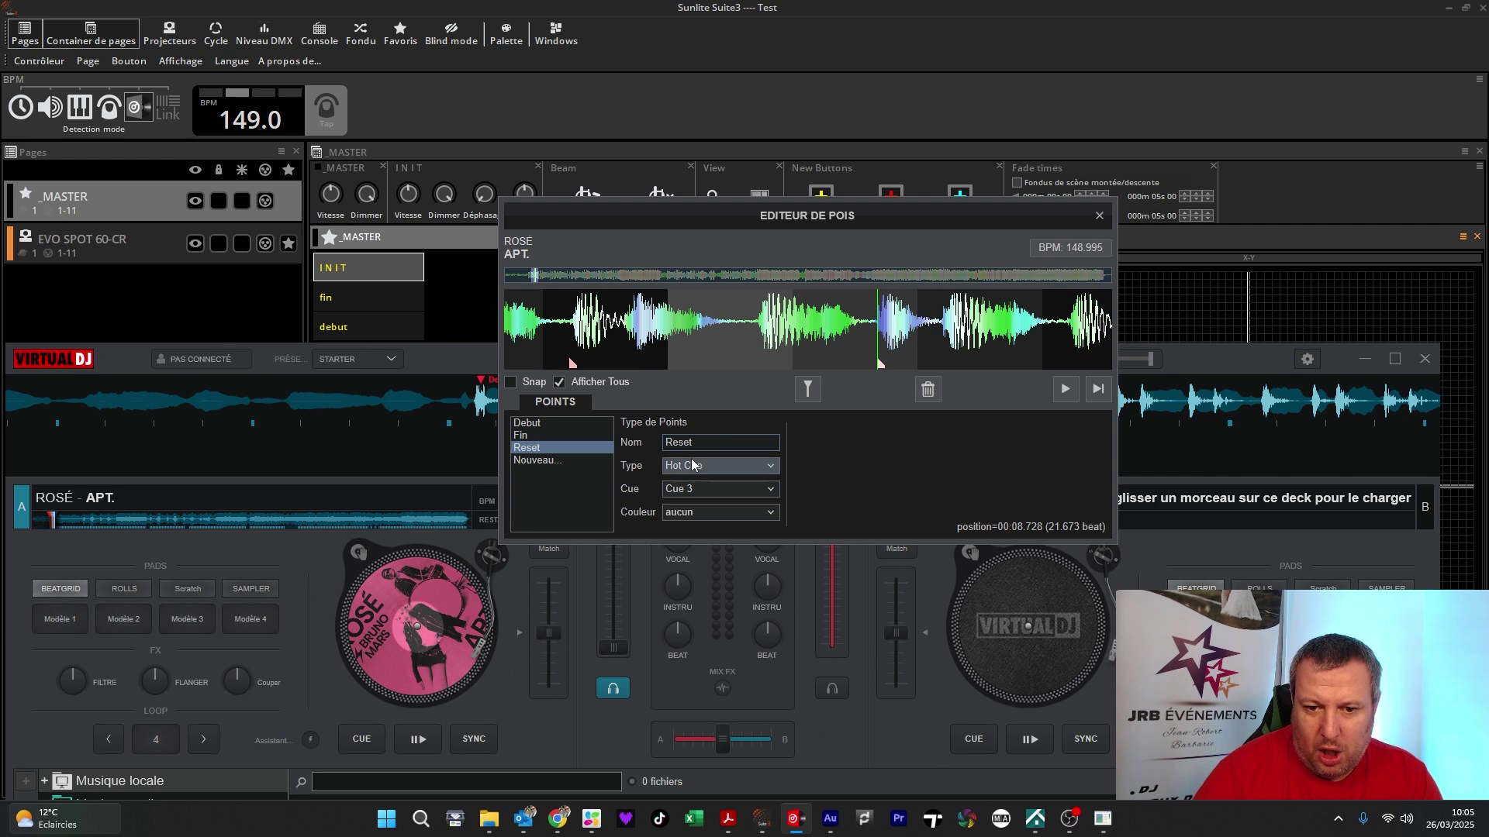
{"action": "left_click", "coordinate": [692, 465]}
{"action": "left_click", "coordinate": [694, 403]}
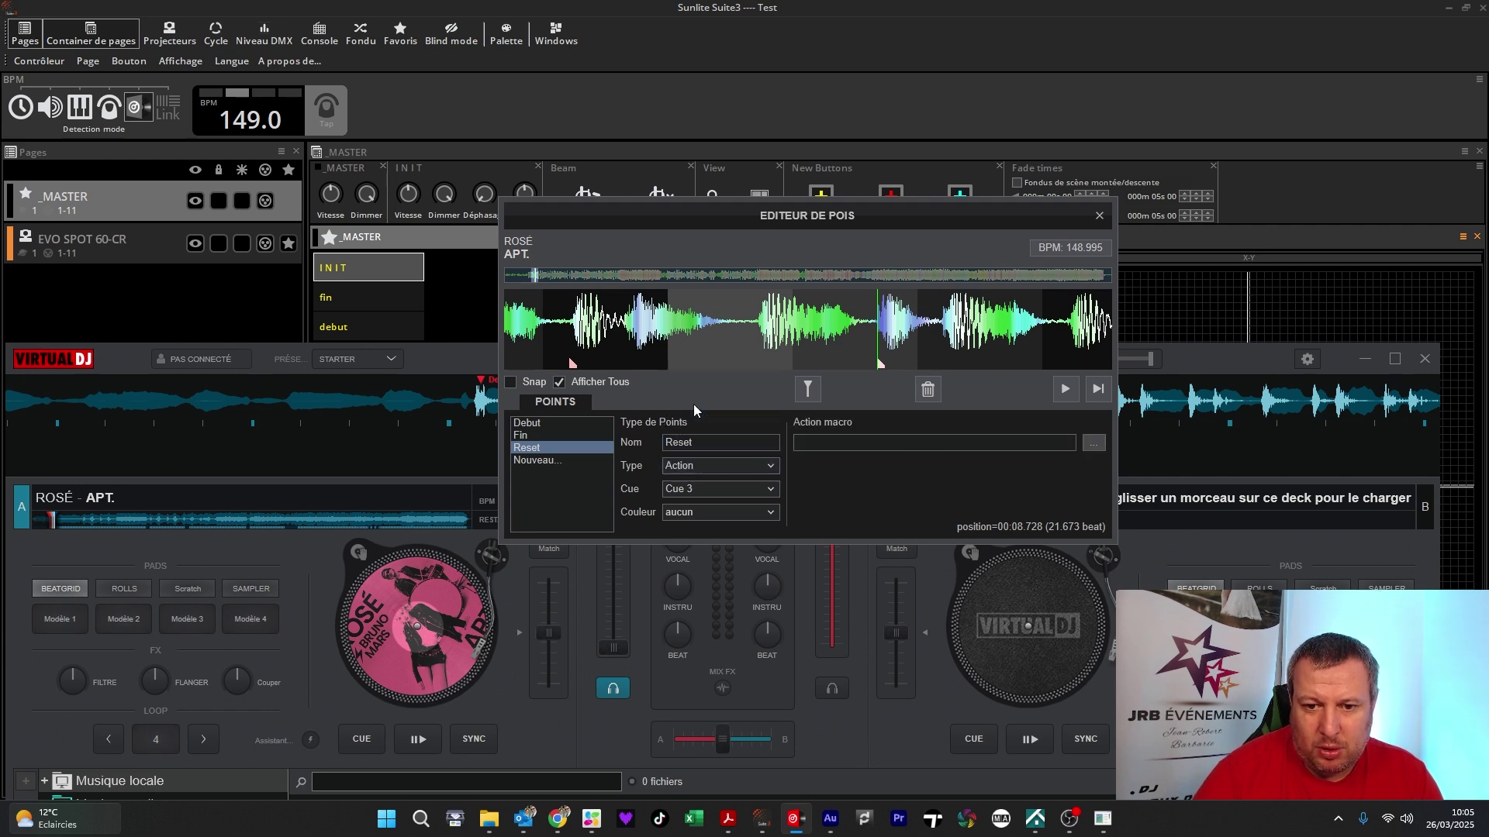
- Set the Reset point's action macro to os2l_button "I N I T" and close the macro editor
{"action": "left_click", "coordinate": [1094, 443]}
{"action": "left_click_drag", "start_coordinate": [699, 608], "coordinate": [721, 226]}
{"action": "left_click", "coordinate": [696, 239]}
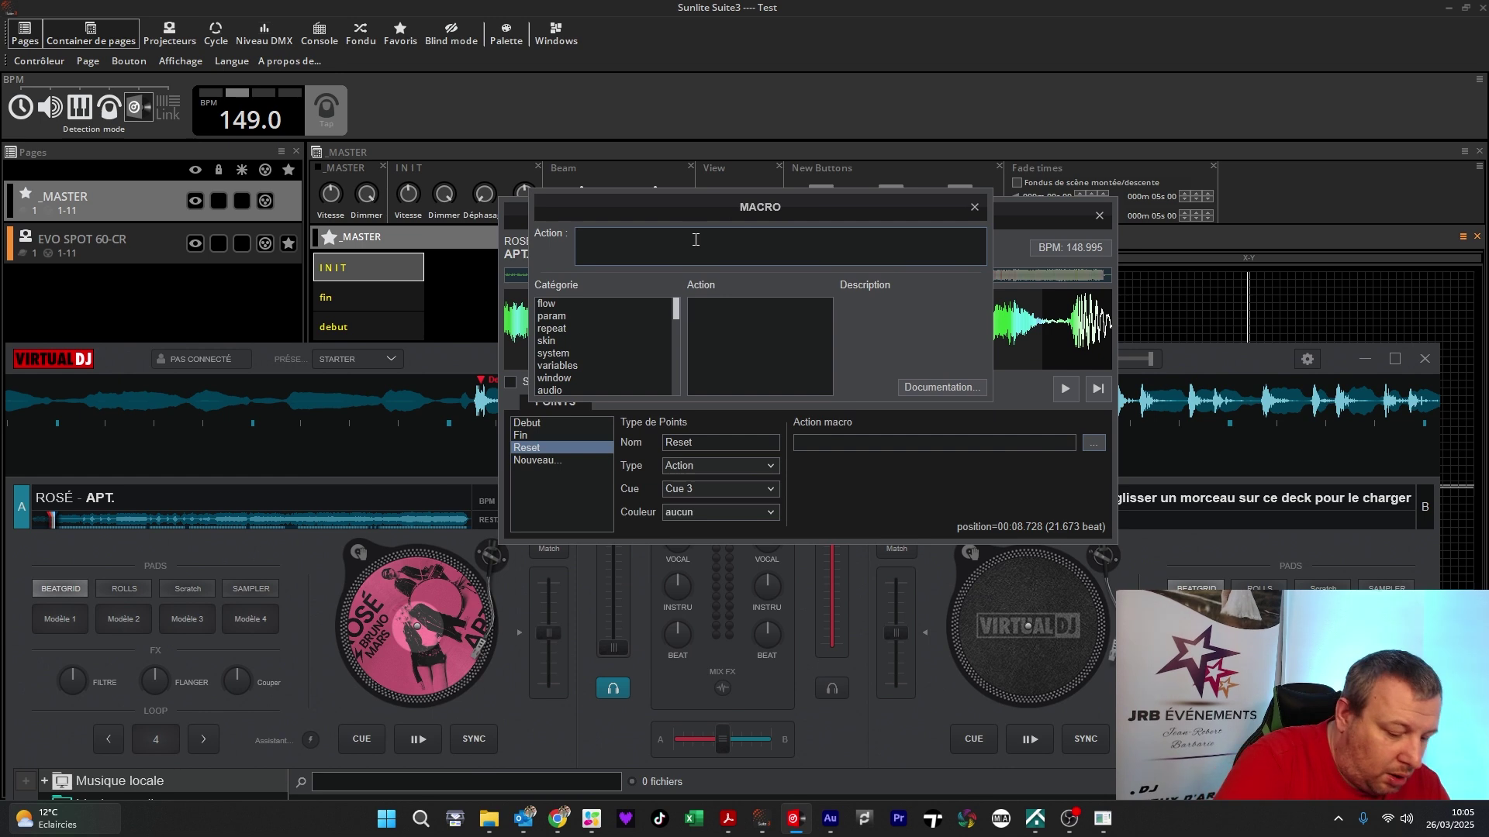
{"action": "type", "text": "os2l_button"}
{"action": "left_click", "coordinate": [742, 307]}
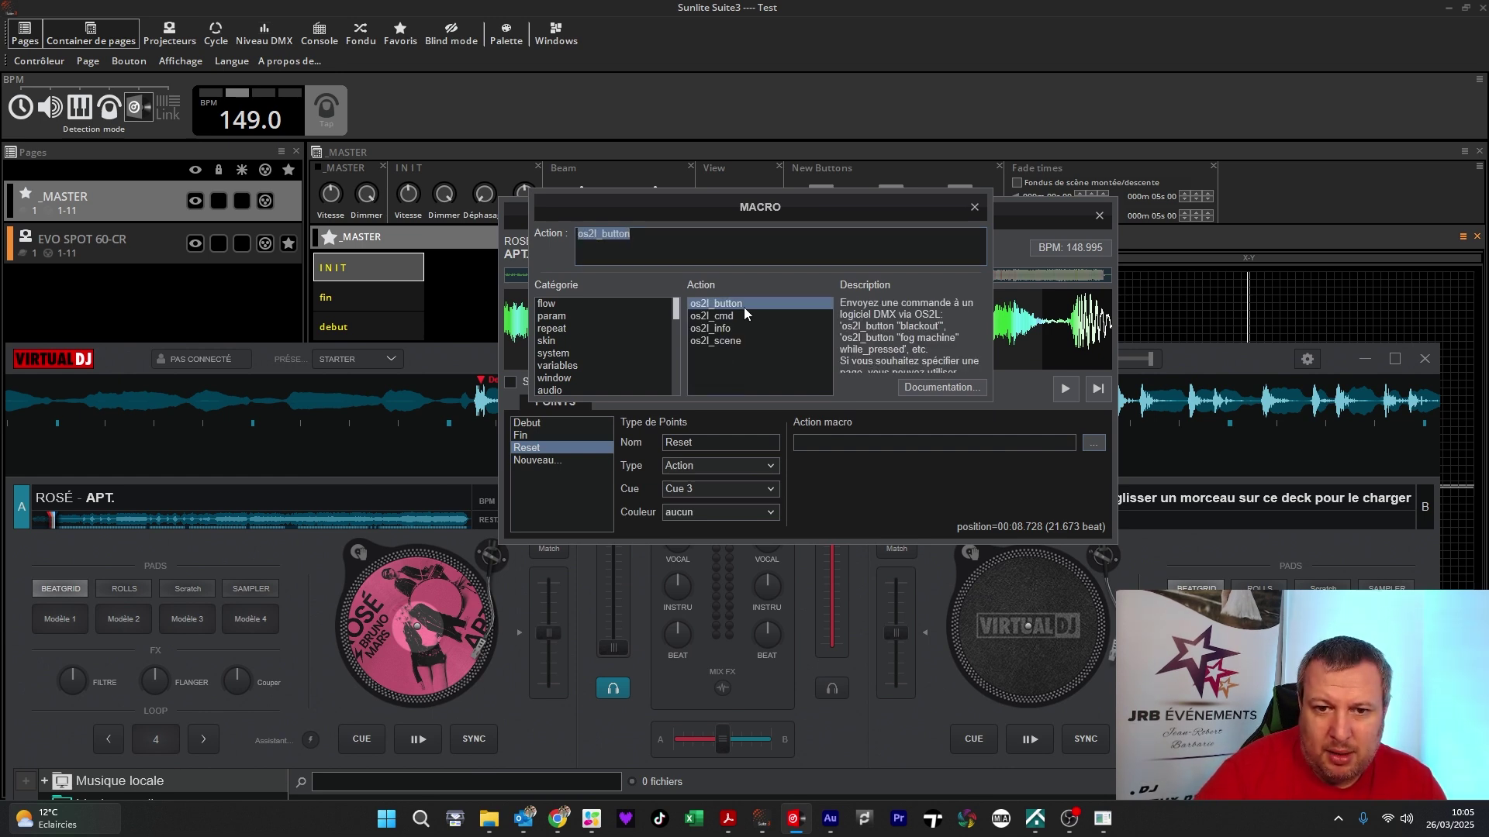
{"action": "left_click", "coordinate": [664, 240]}
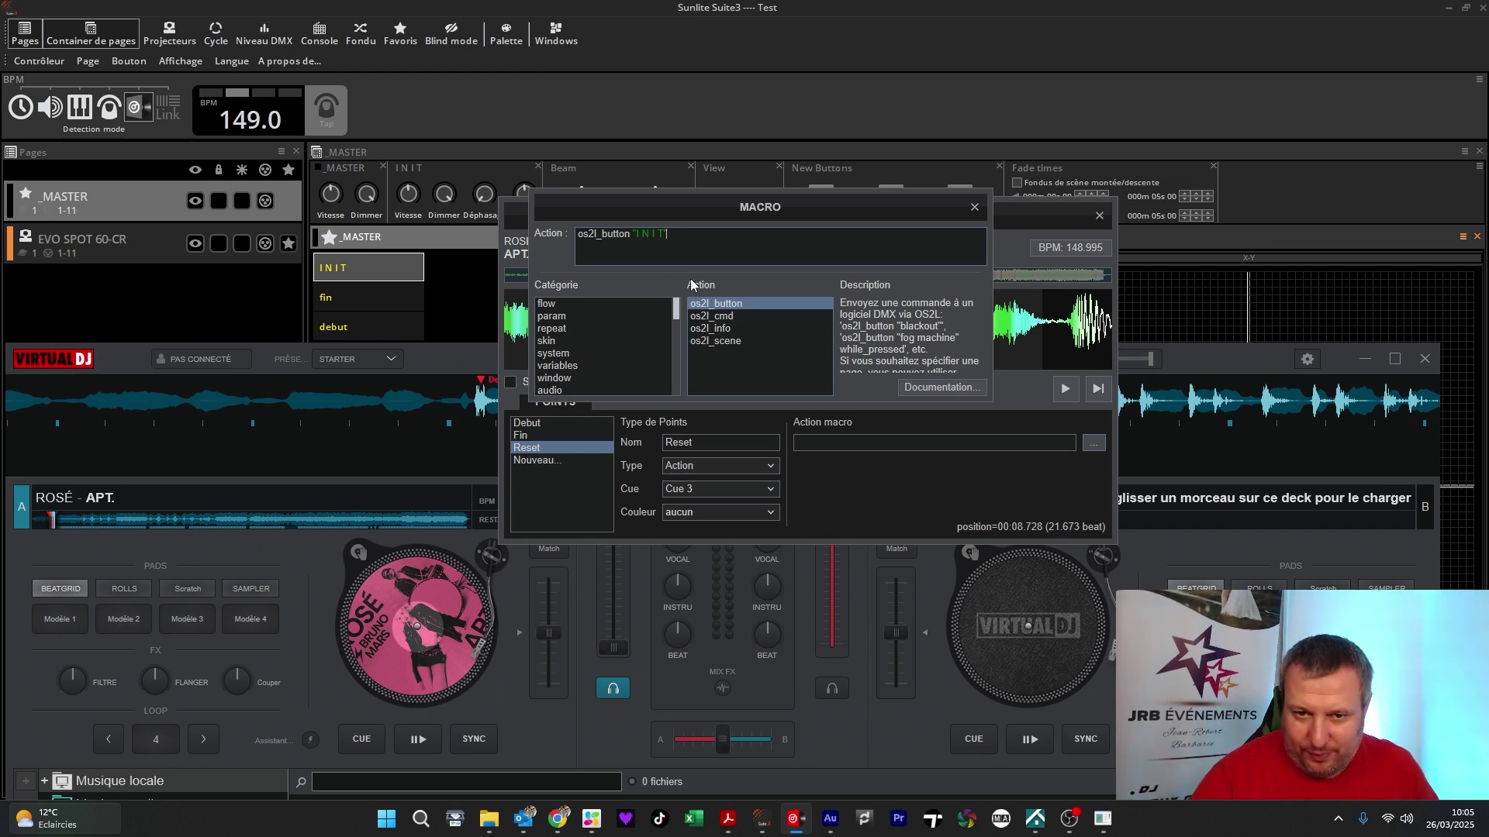
{"action": "type", "text": "\""}
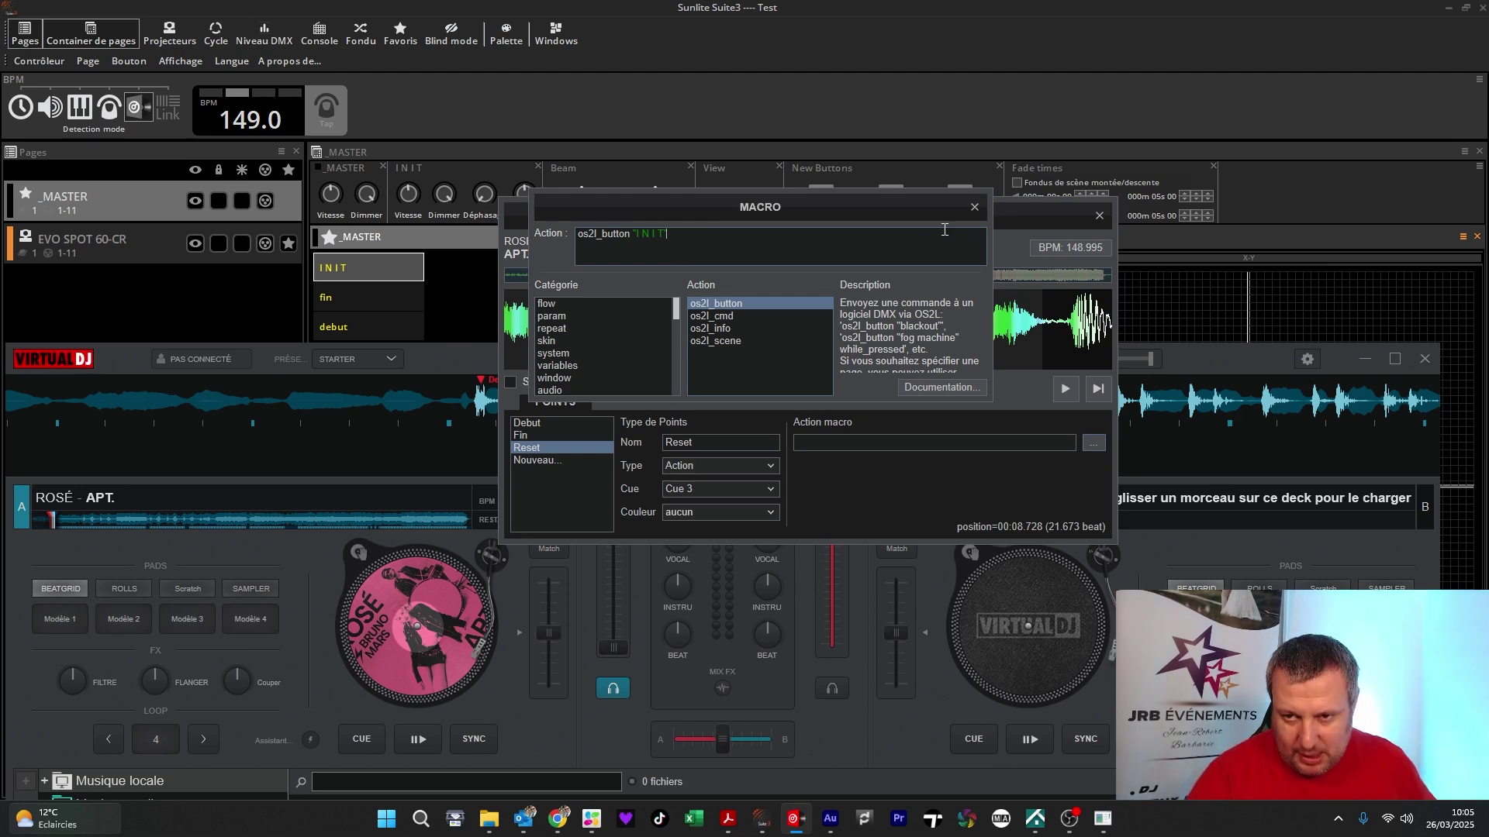
{"action": "left_click", "coordinate": [975, 208]}
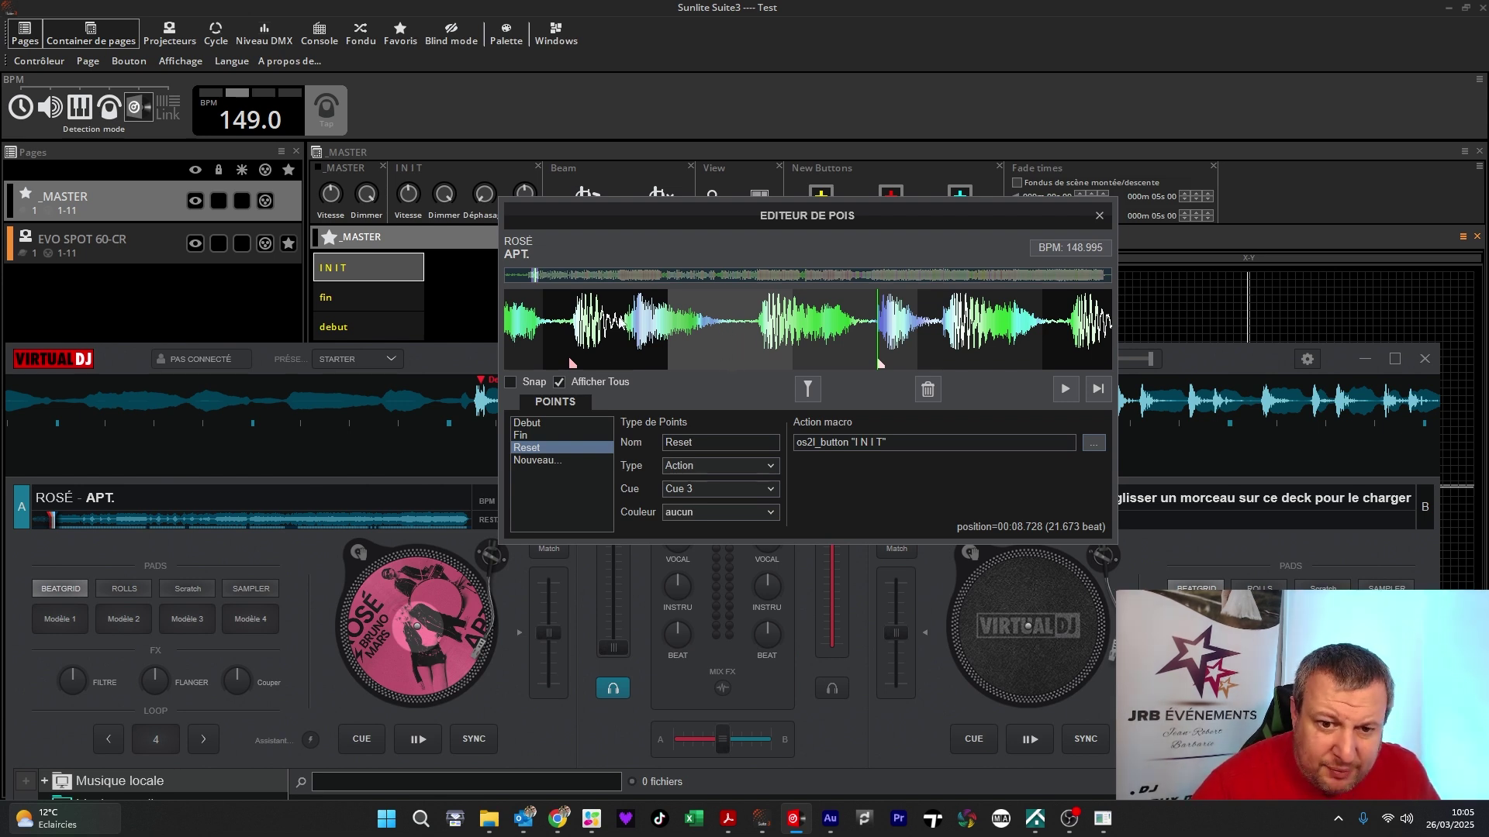
- Close the point editor, rewind the track to the intro and play it past the Debut, Fin and Reset points to test them
{"action": "left_click", "coordinate": [1099, 216]}
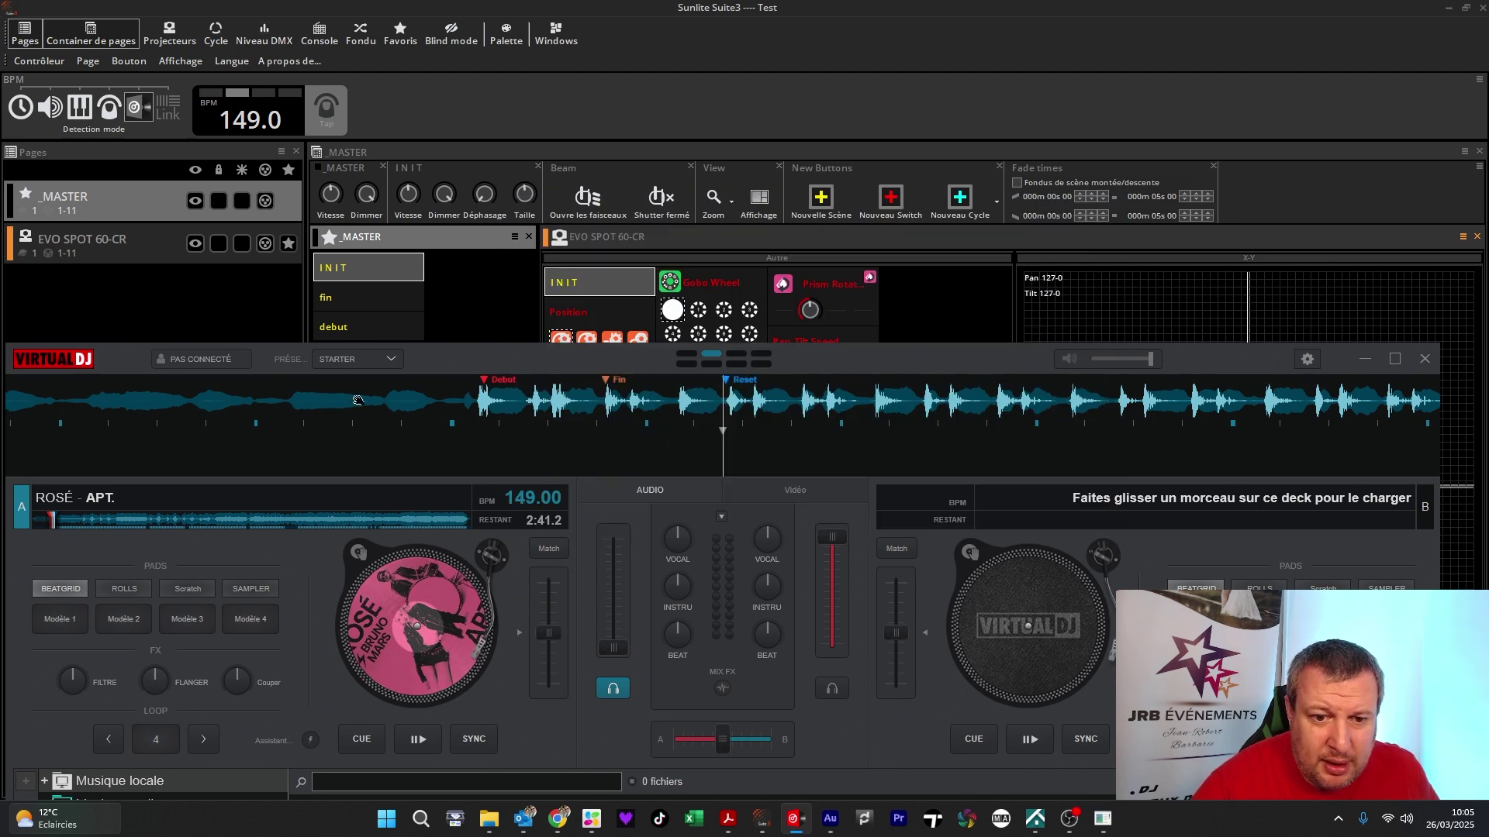
{"action": "left_click_drag", "start_coordinate": [347, 419], "coordinate": [743, 409]}
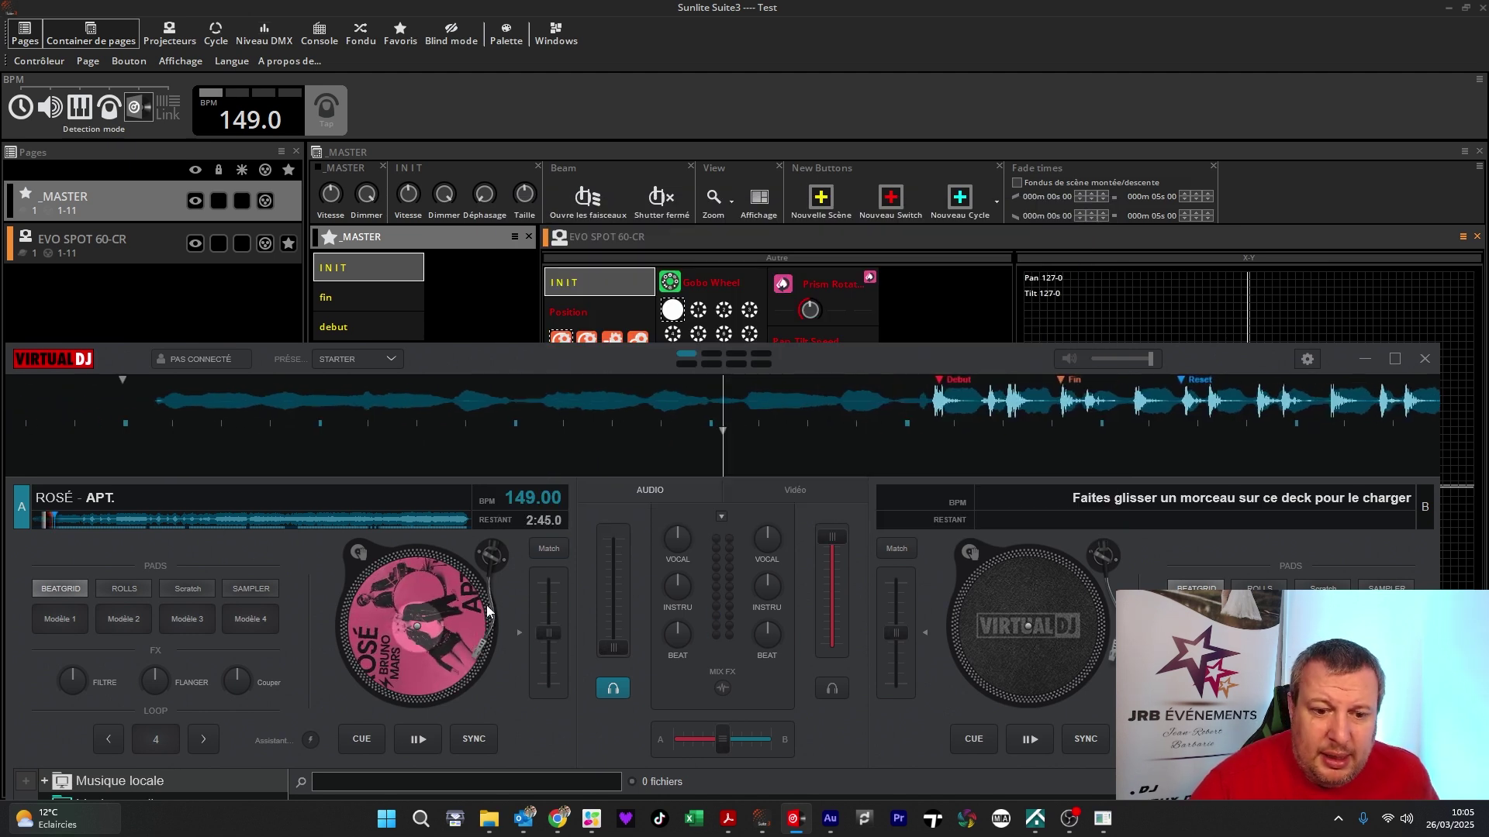
{"action": "left_click", "coordinate": [425, 741]}
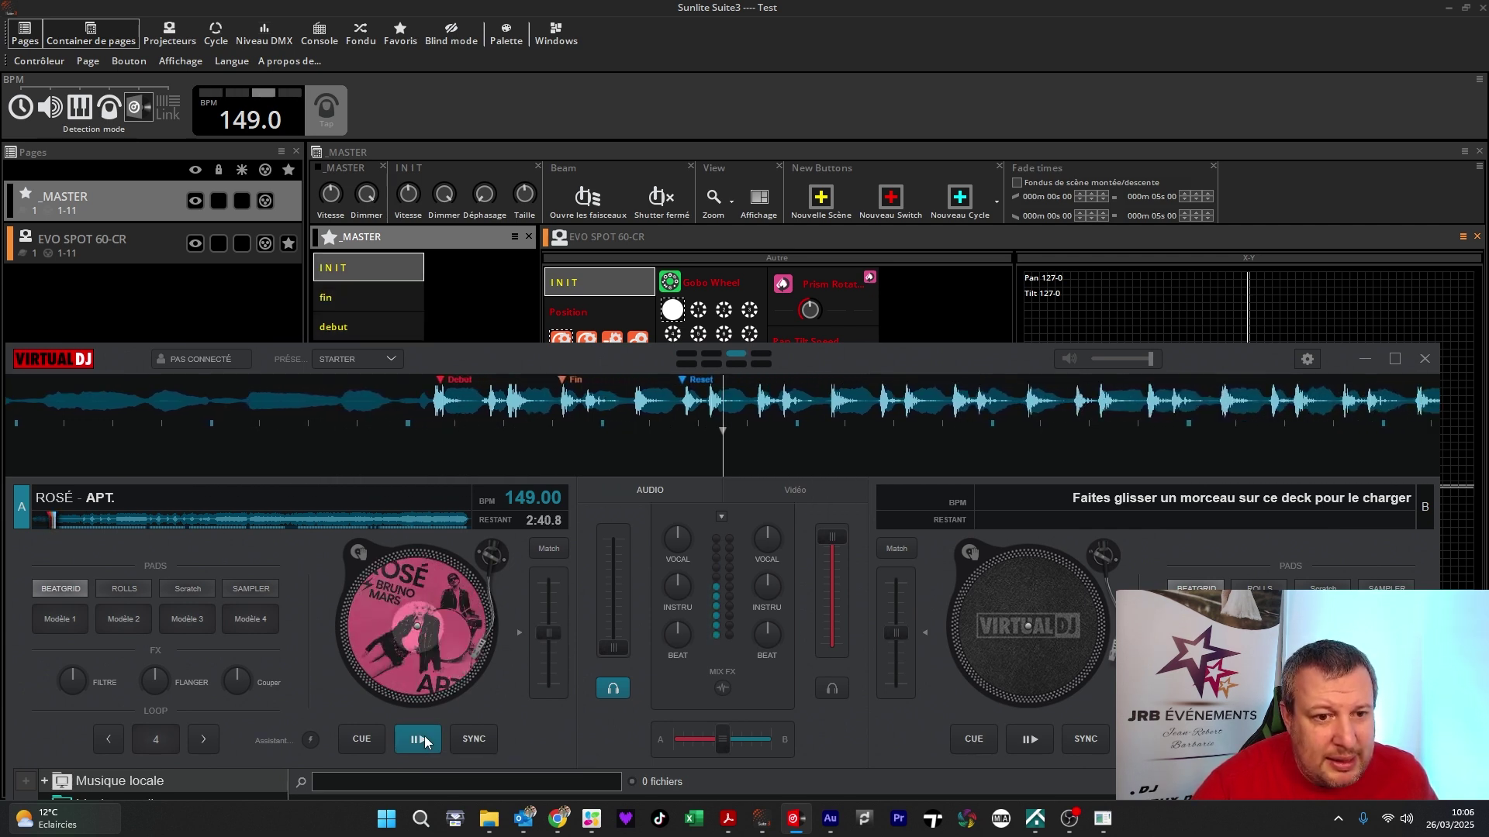
{"action": "left_click", "coordinate": [425, 740]}
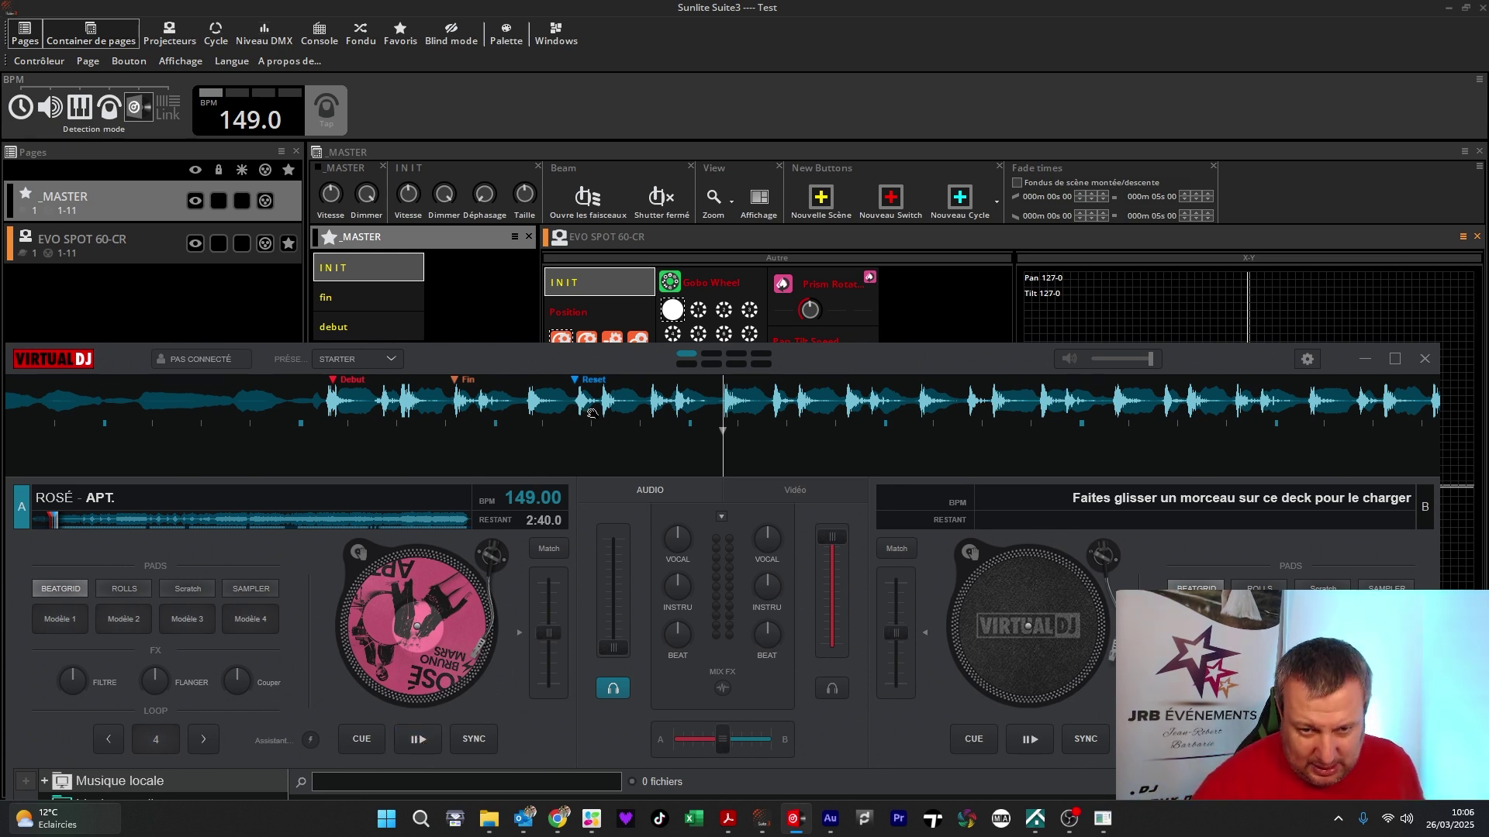
- Move the VirtualDJ window down to examine the EVO SPOT 60-CR fixture page behind it, and move it back up
{"action": "left_click_drag", "start_coordinate": [600, 354], "coordinate": [559, 632]}
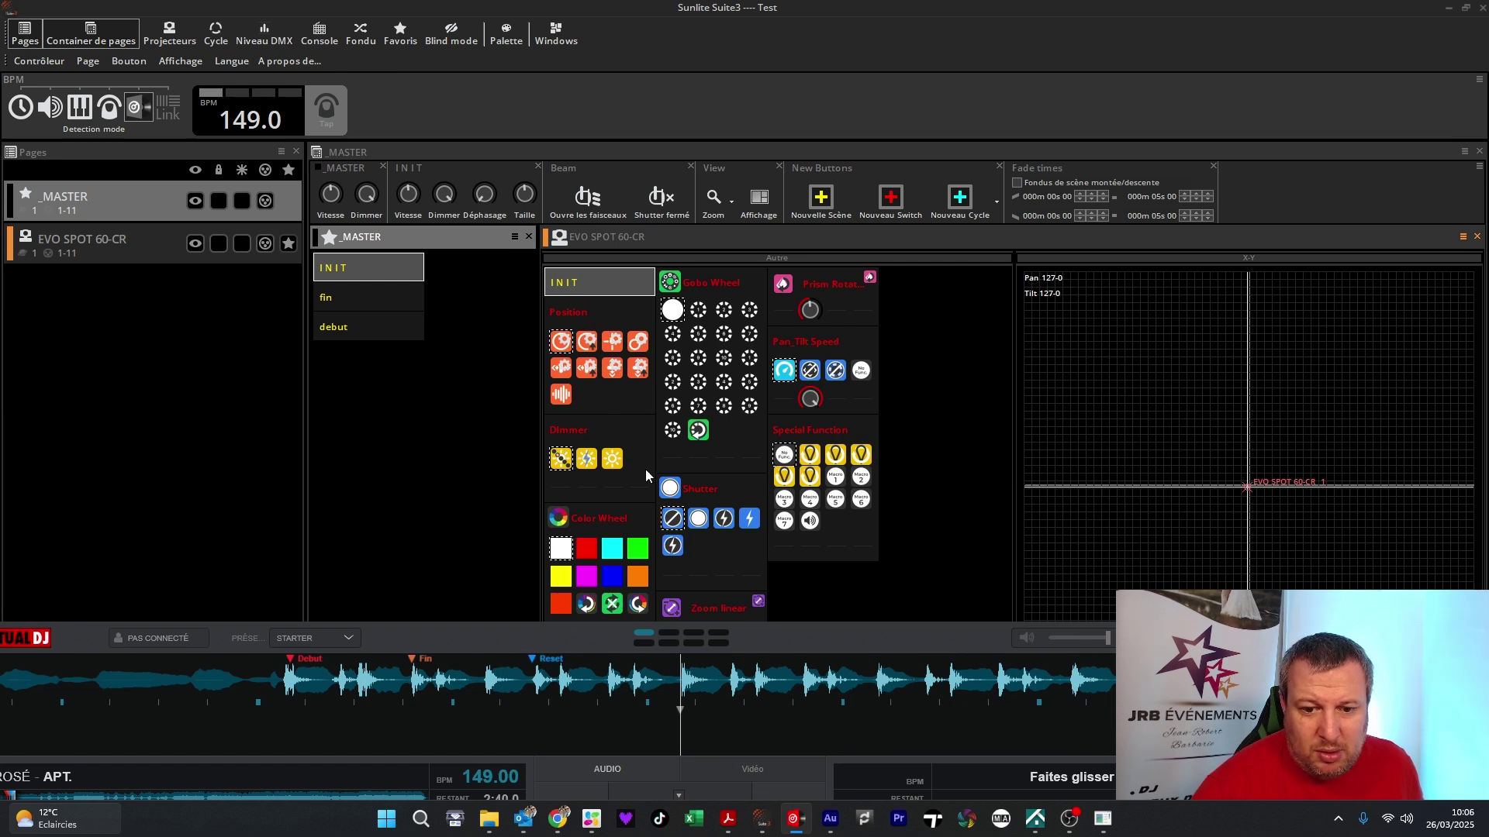
{"action": "left_click_drag", "start_coordinate": [767, 632], "coordinate": [780, 574]}
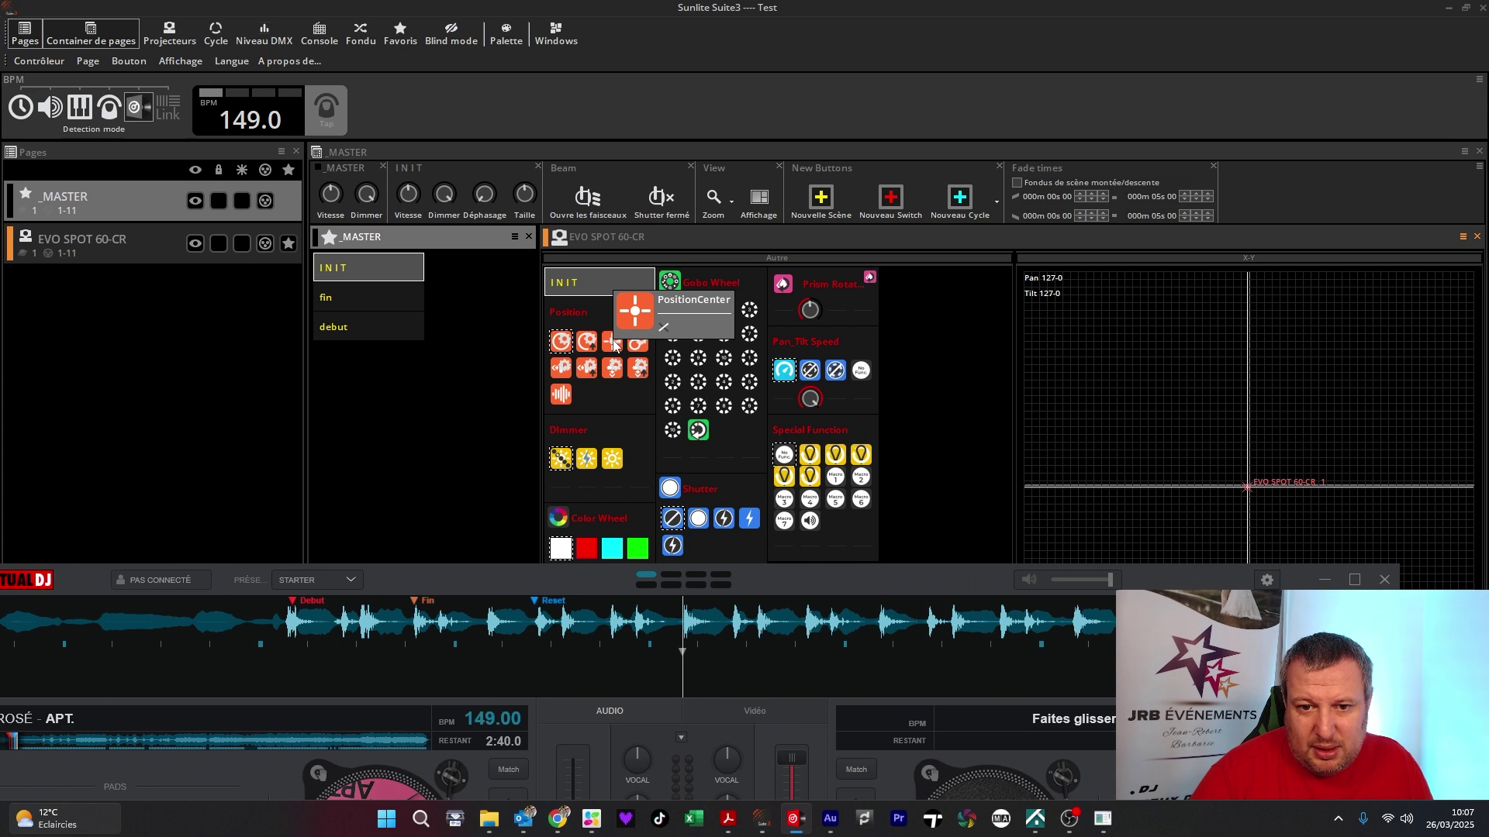
{"action": "left_click_drag", "start_coordinate": [793, 569], "coordinate": [798, 56]}
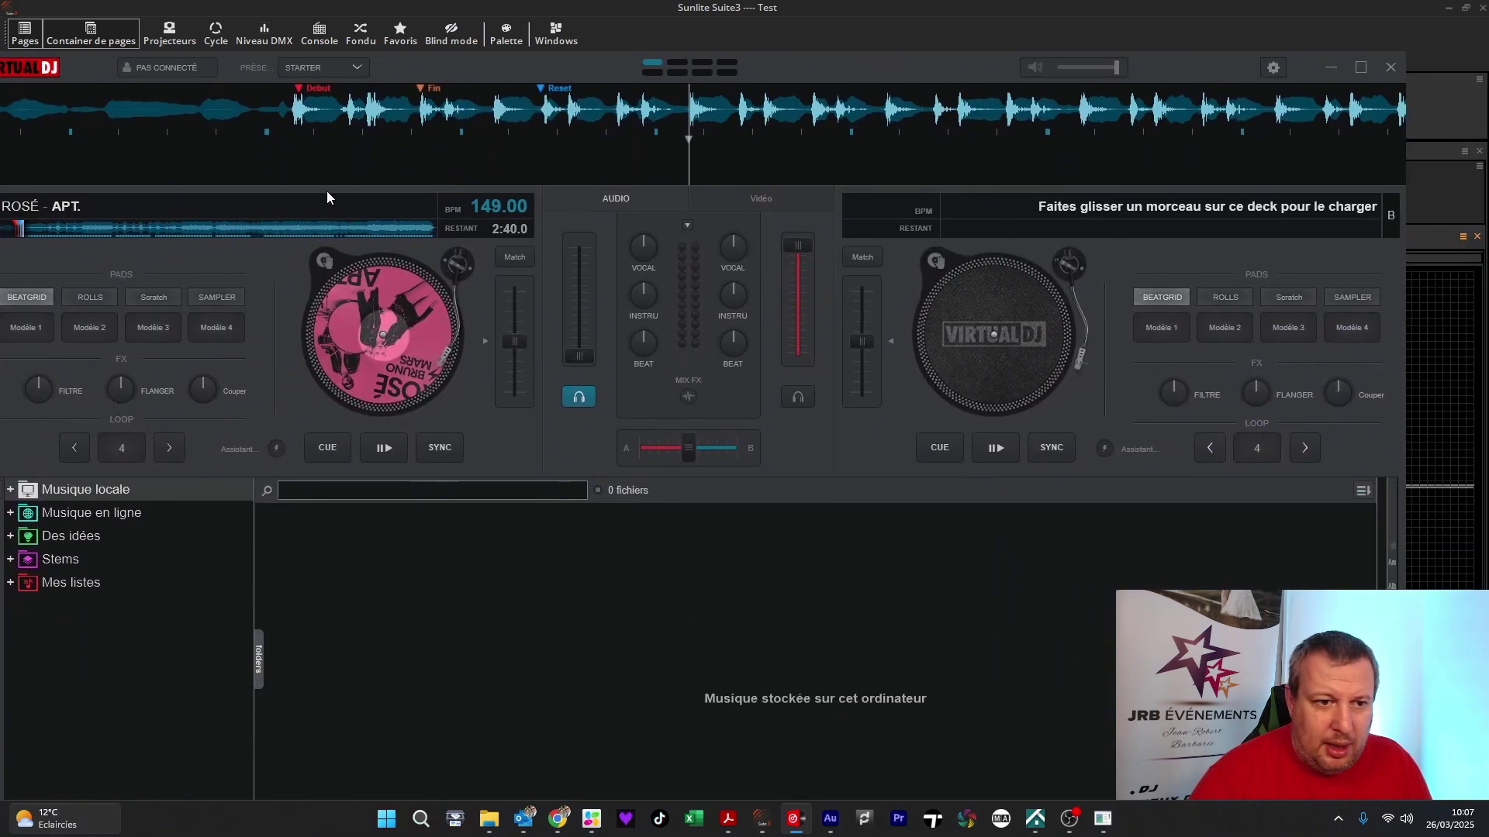
- Reopen the track's point editor and add a new point at the beat at about 9.949 s
{"action": "right_click", "coordinate": [31, 228]}
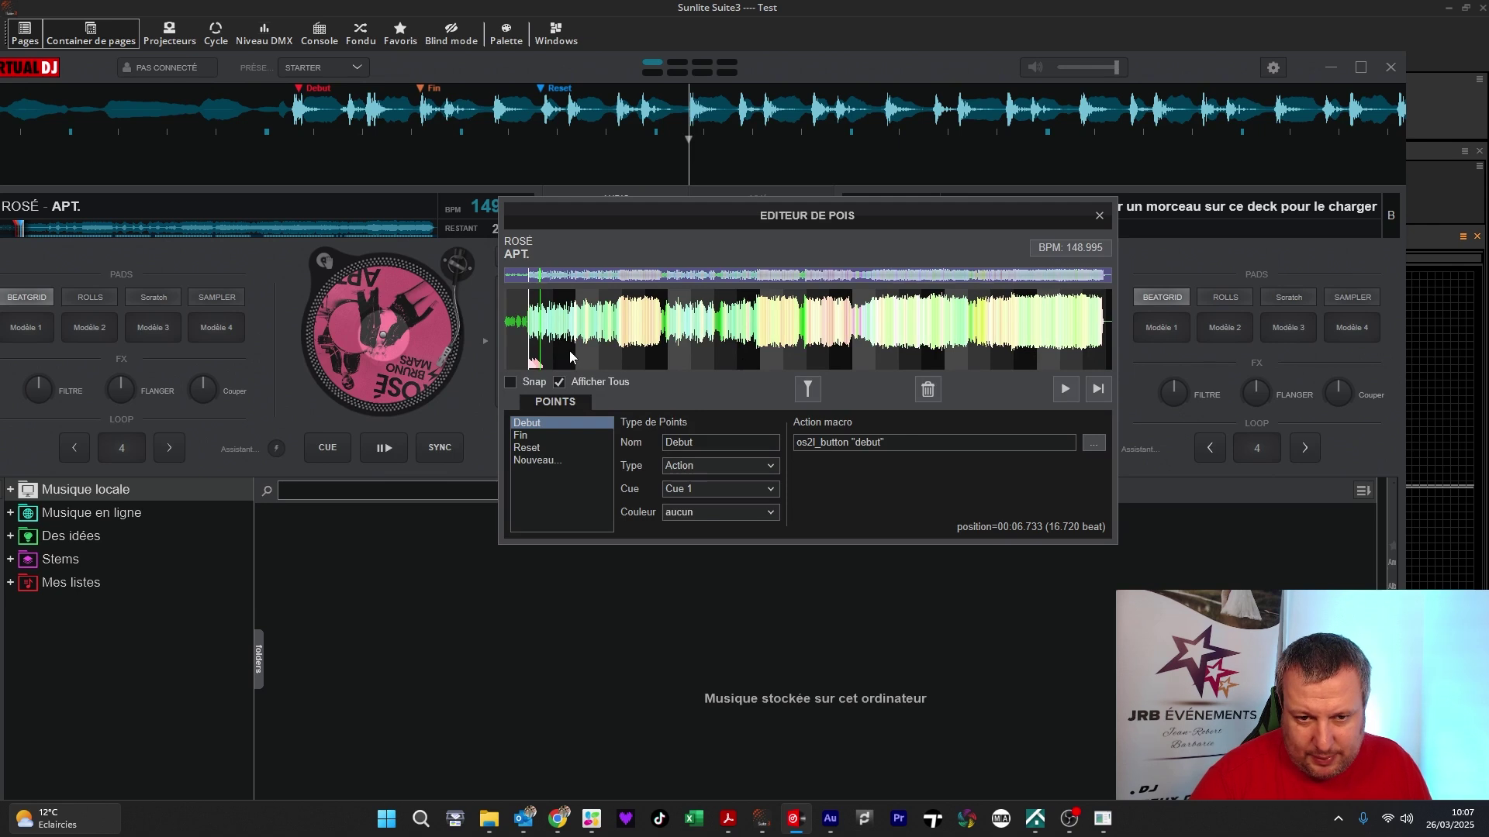
{"action": "scroll", "coordinate": [531, 349], "scroll_direction": "up", "scroll_amount": 4}
{"action": "scroll", "coordinate": [532, 349], "scroll_direction": "up", "scroll_amount": 4}
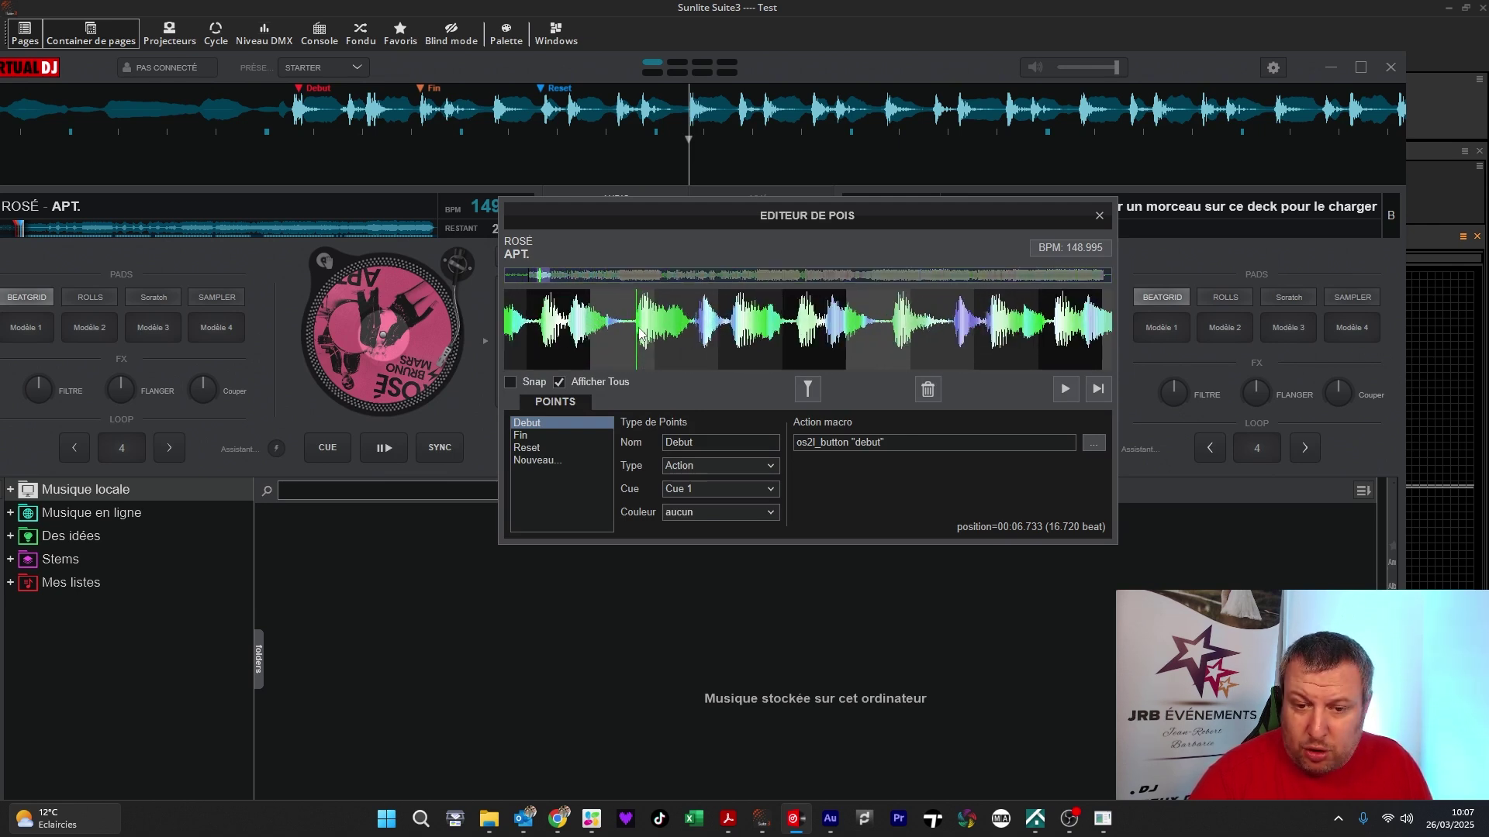
{"action": "left_click", "coordinate": [532, 461]}
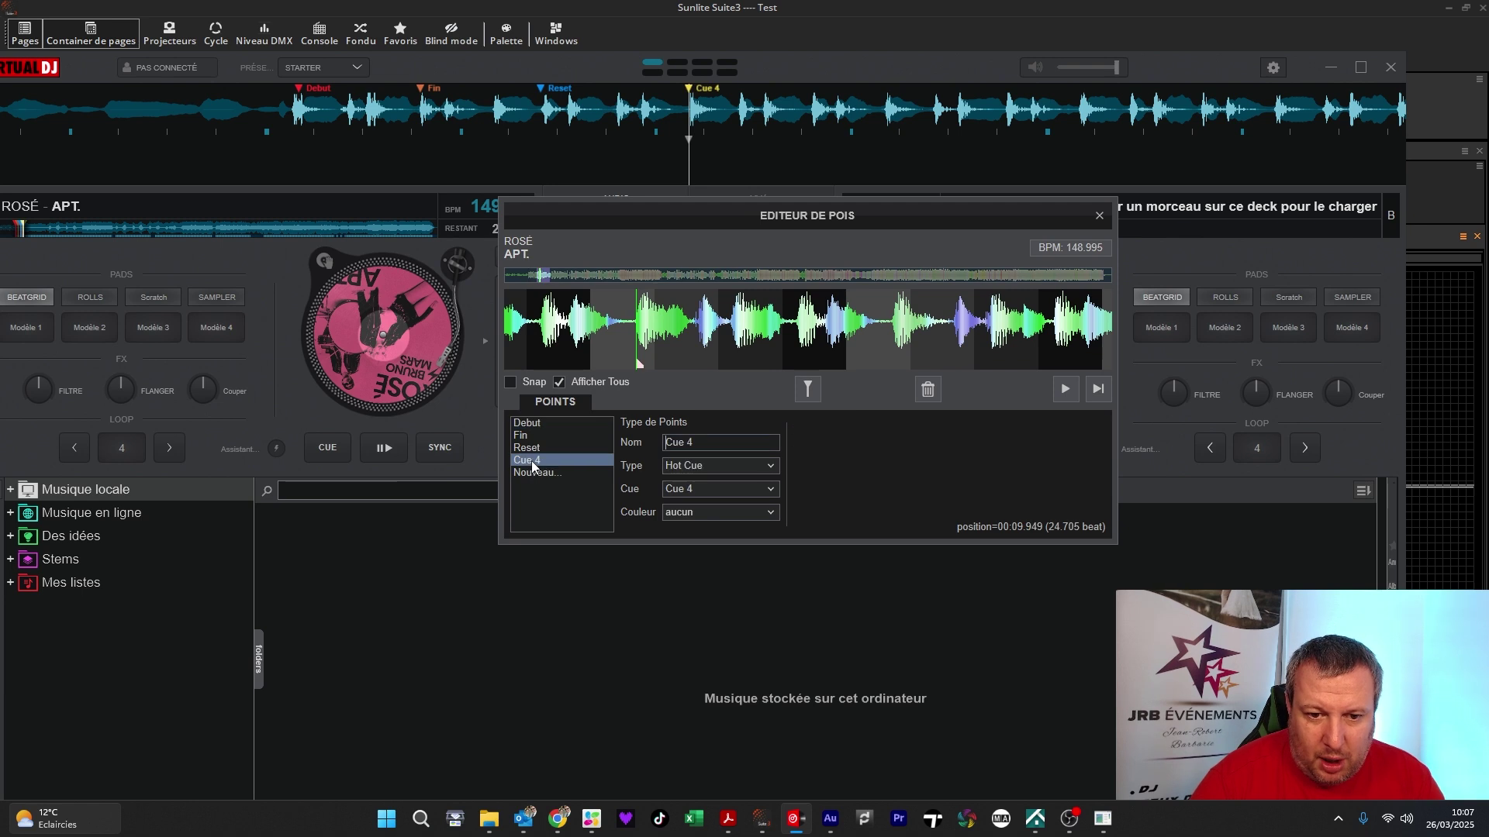
- Rename the new Cue 4 point as Mouvement and set its type to Action
{"action": "left_click", "coordinate": [693, 444]}
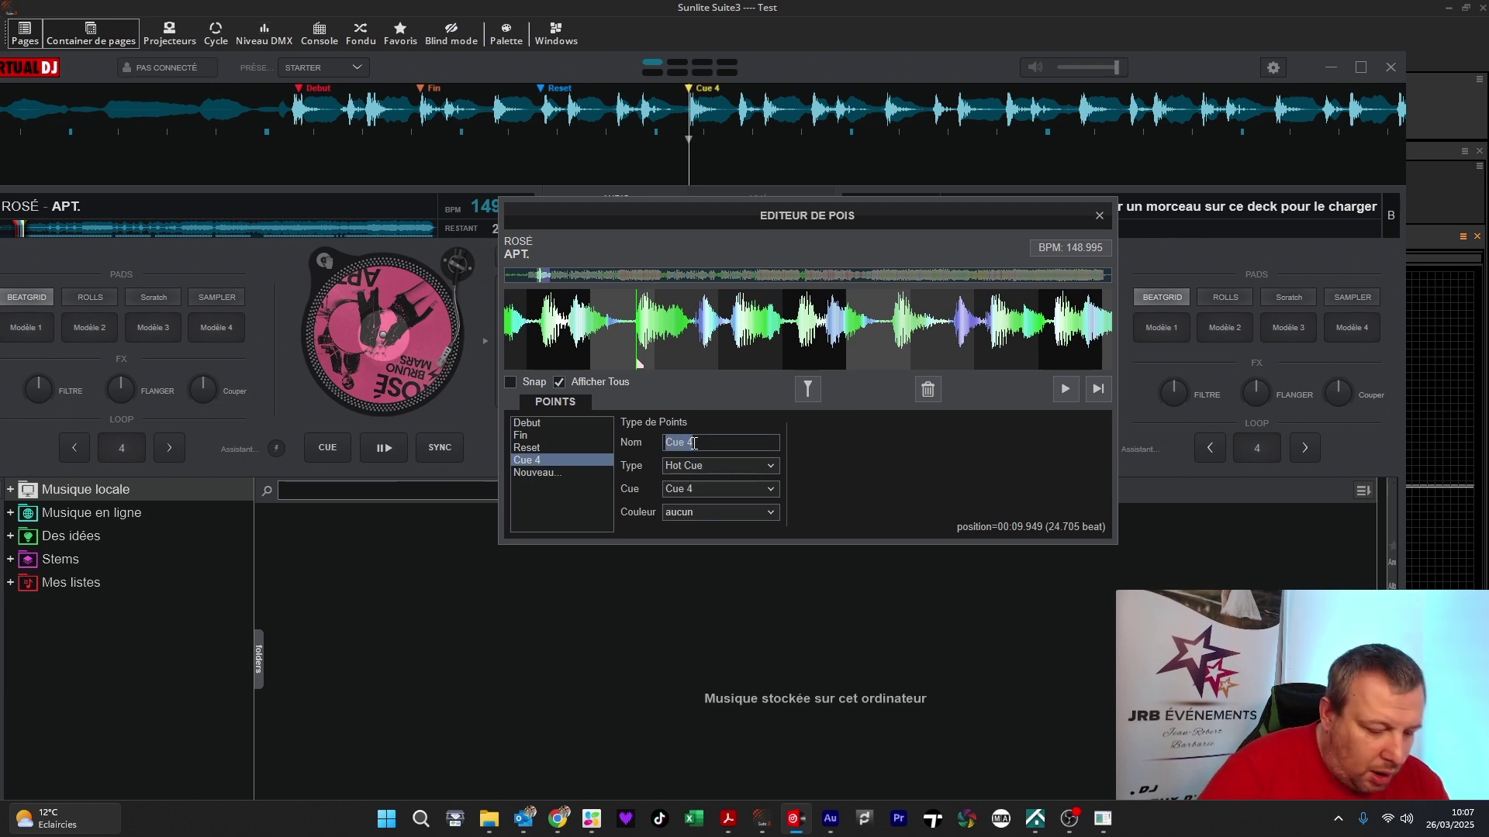
{"action": "type", "text": "Mouvement"}
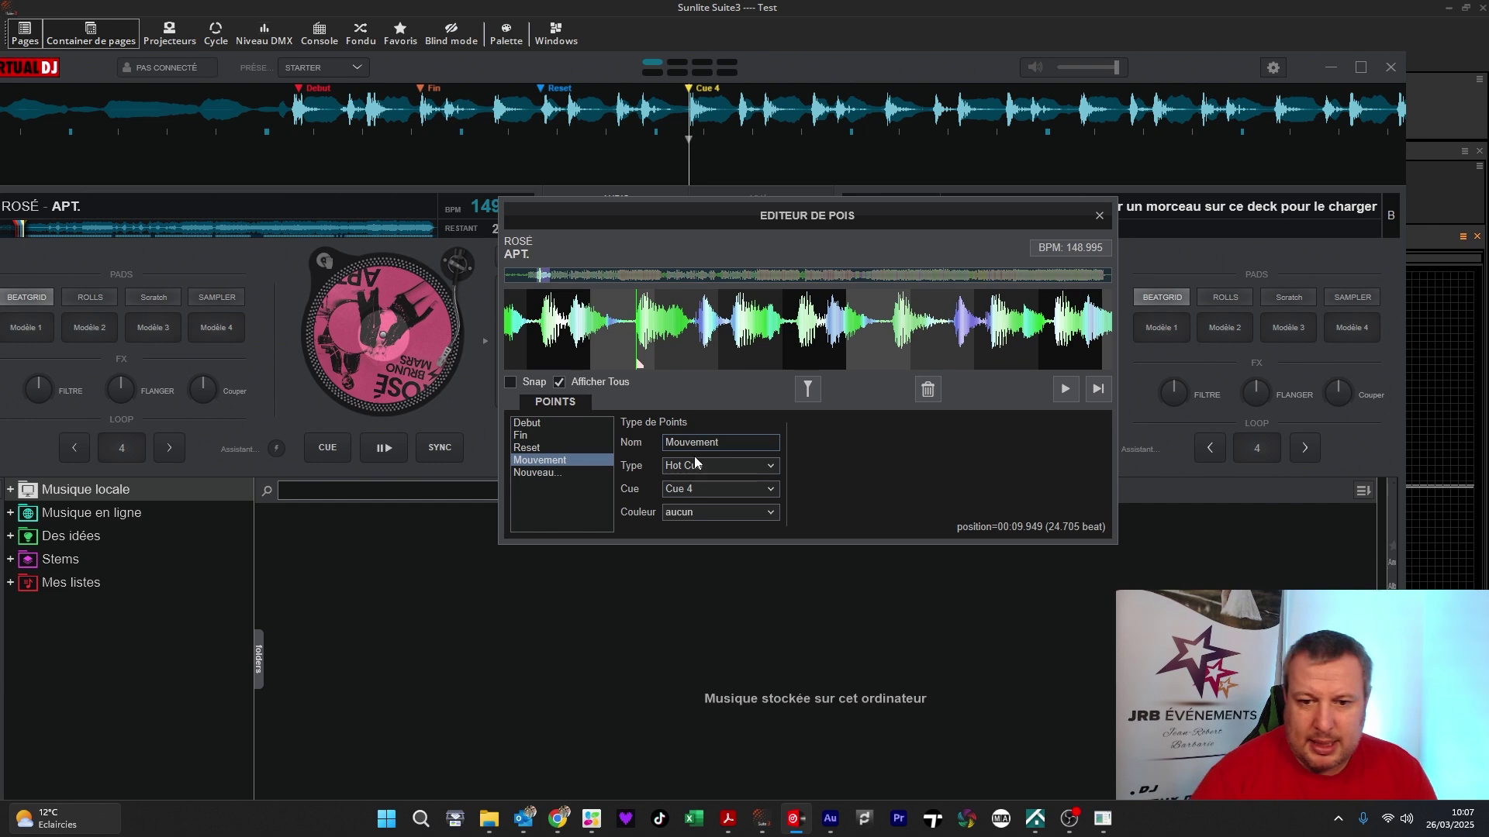
{"action": "left_click", "coordinate": [694, 459]}
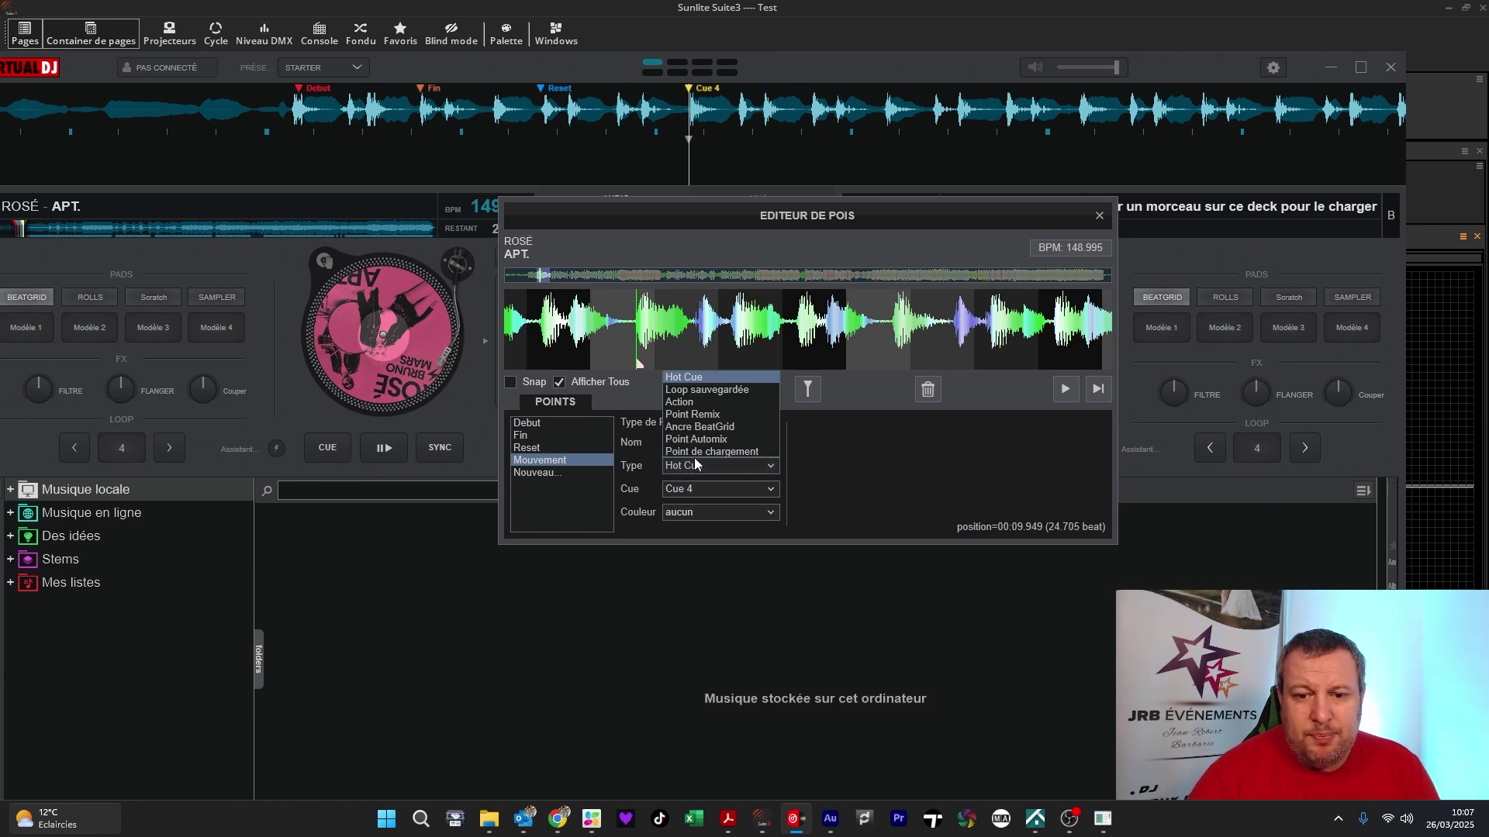
{"action": "left_click", "coordinate": [694, 403]}
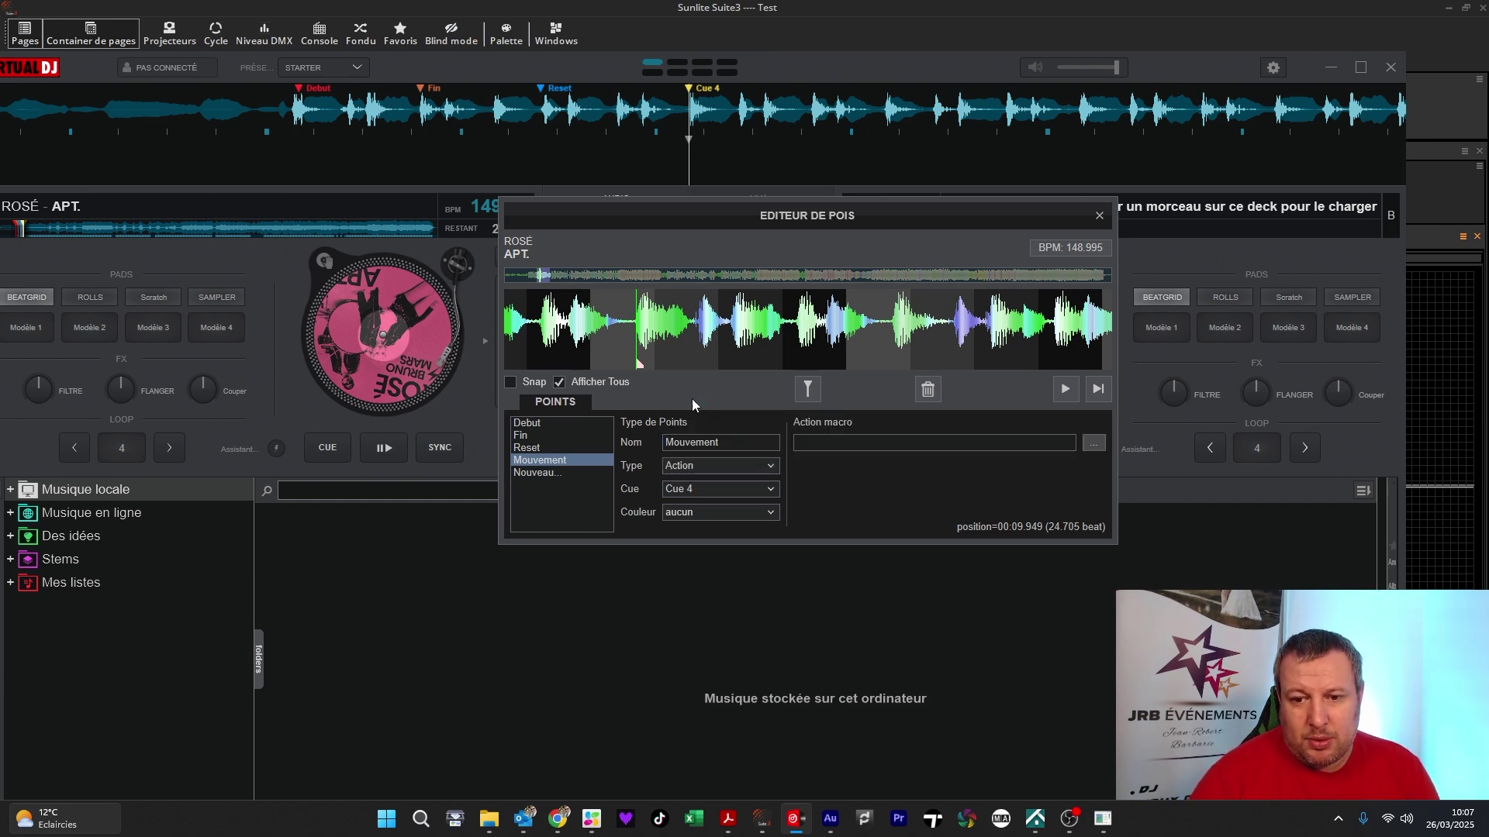
- Open the Mouvement point's action macro and enter the os2l_button command followed by an opening quotation mark
{"action": "left_click", "coordinate": [1092, 444]}
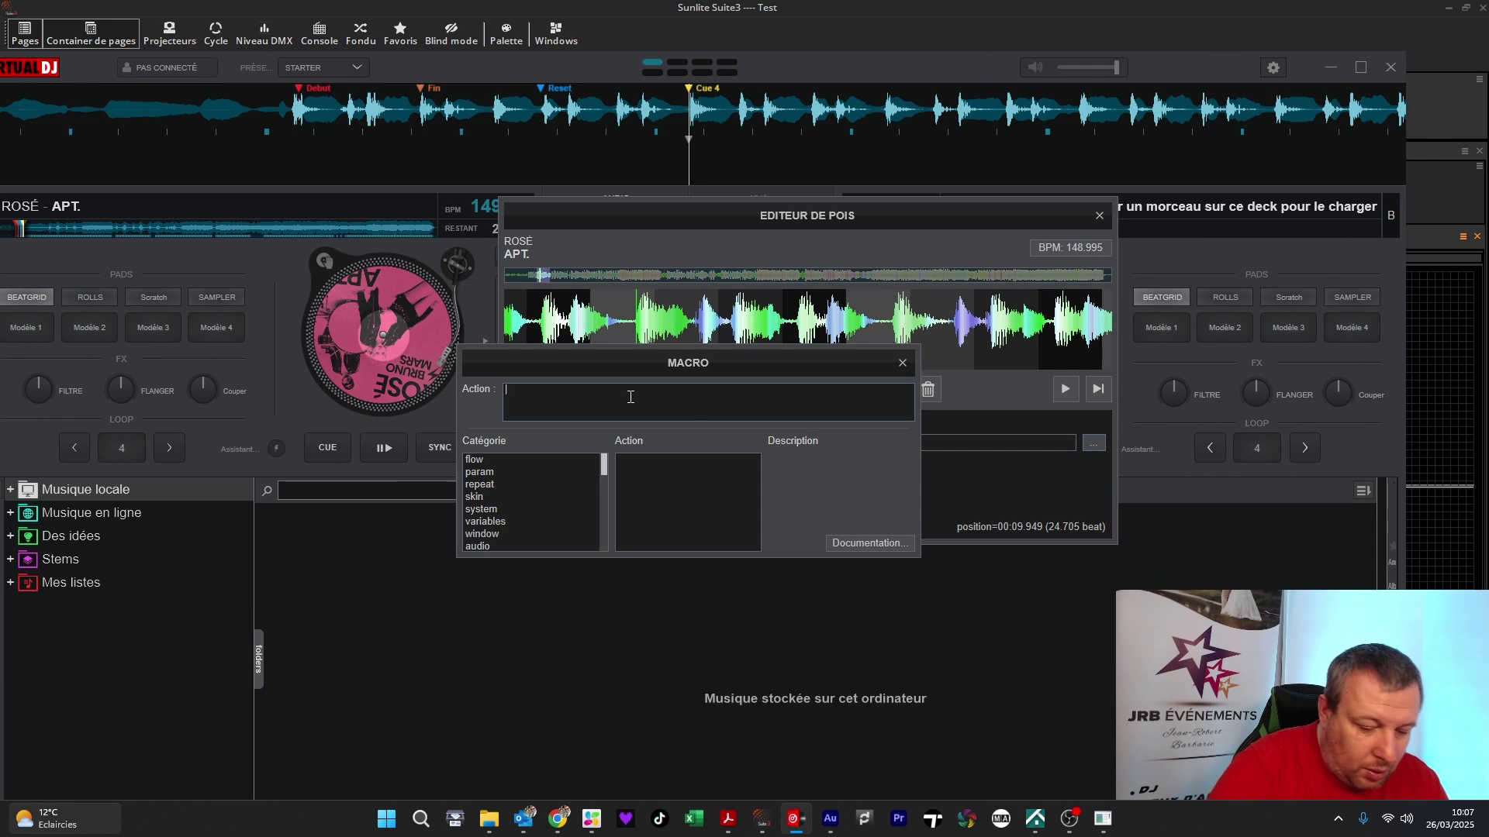
{"action": "type", "text": "os2l_button"}
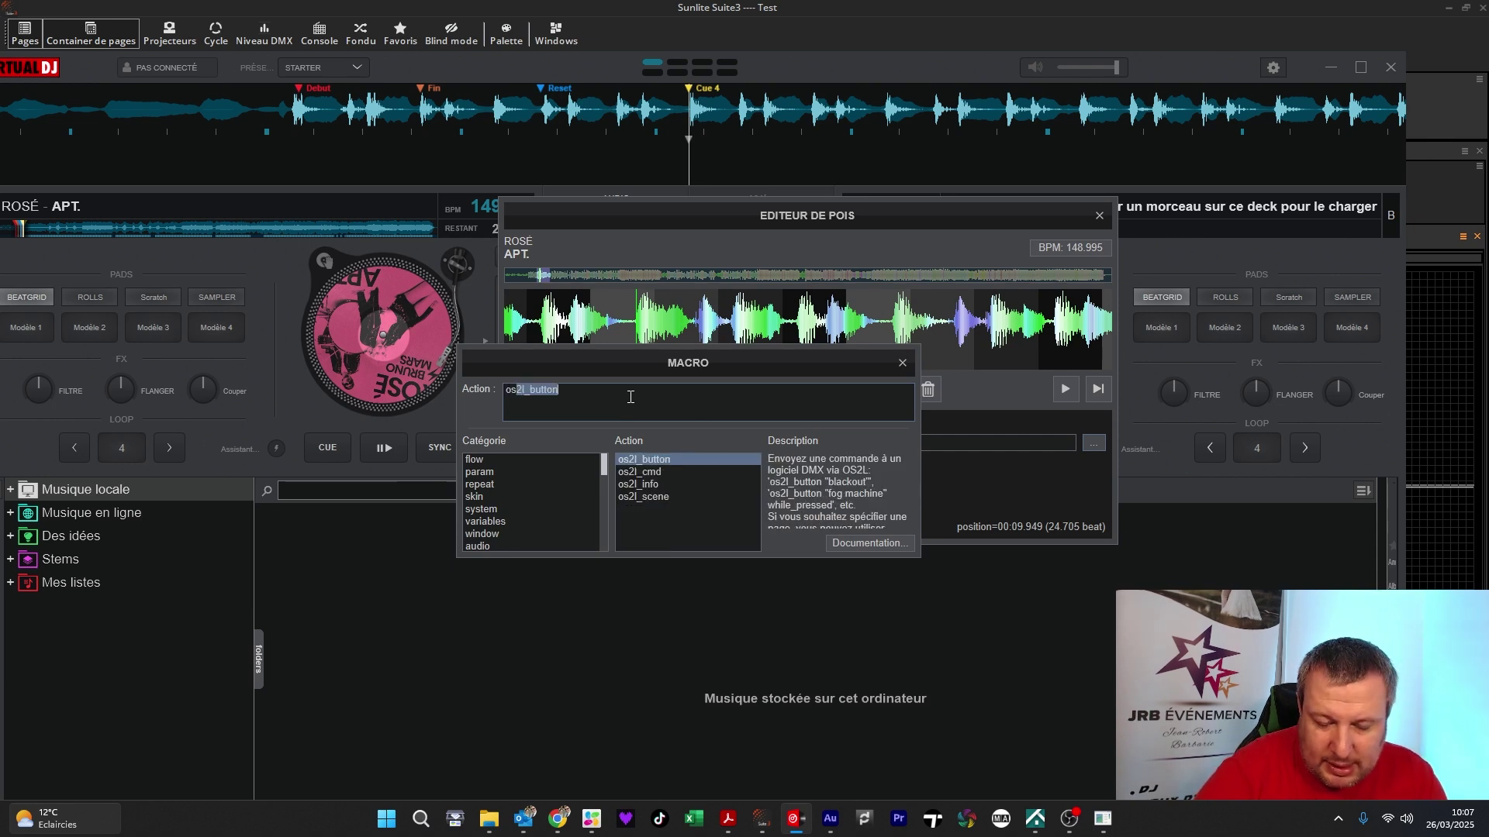
{"action": "left_click", "coordinate": [666, 458]}
{"action": "left_click", "coordinate": [611, 397]}
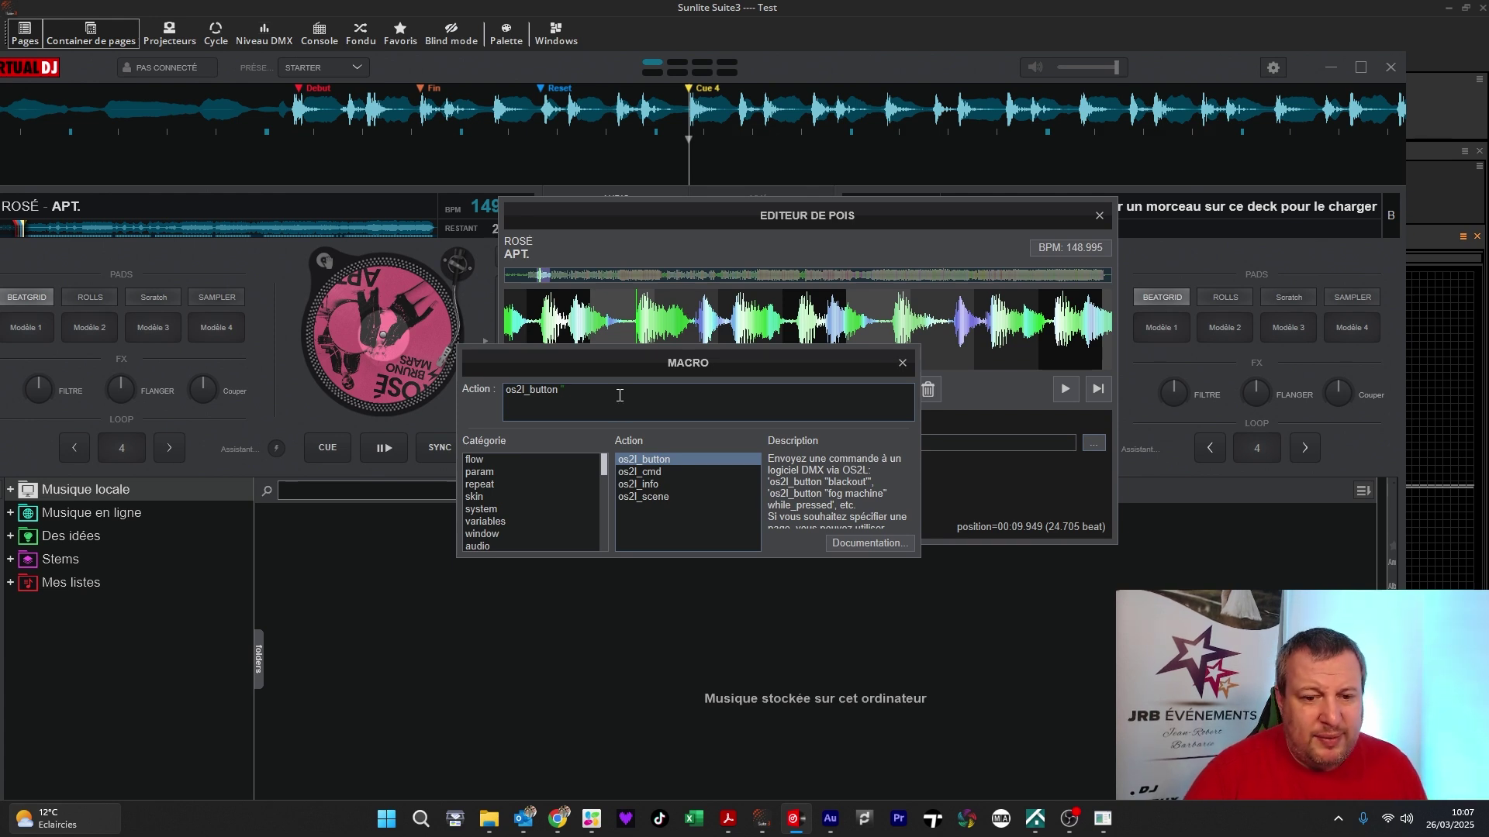
{"action": "type", "text": "\""}
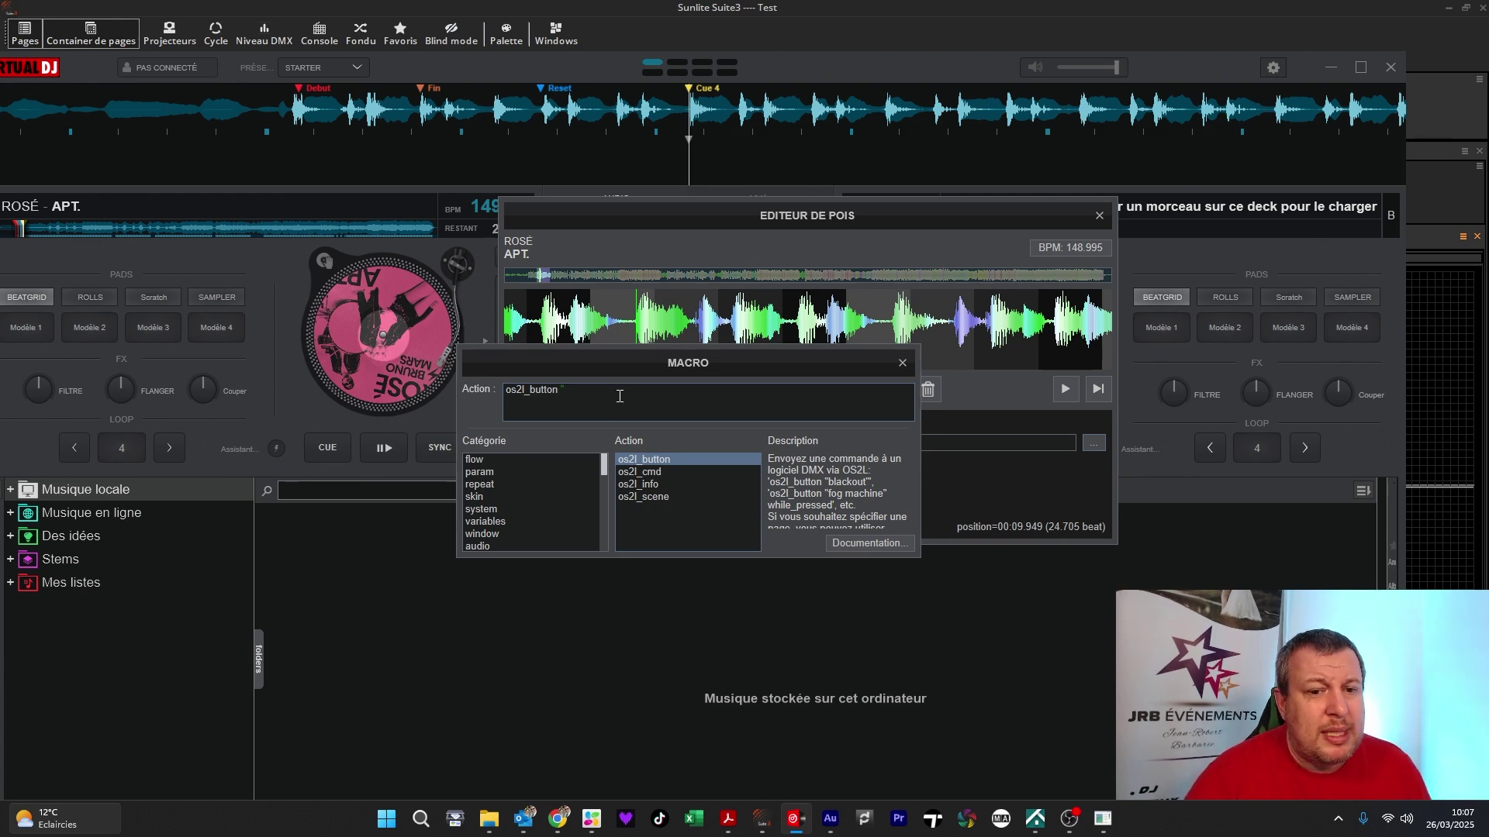
- Switch to Sunlite Suite3, copy the EVO SPOT 60-CR page's name from its rename dialog and cancel the renaming
{"action": "left_click", "coordinate": [761, 818]}
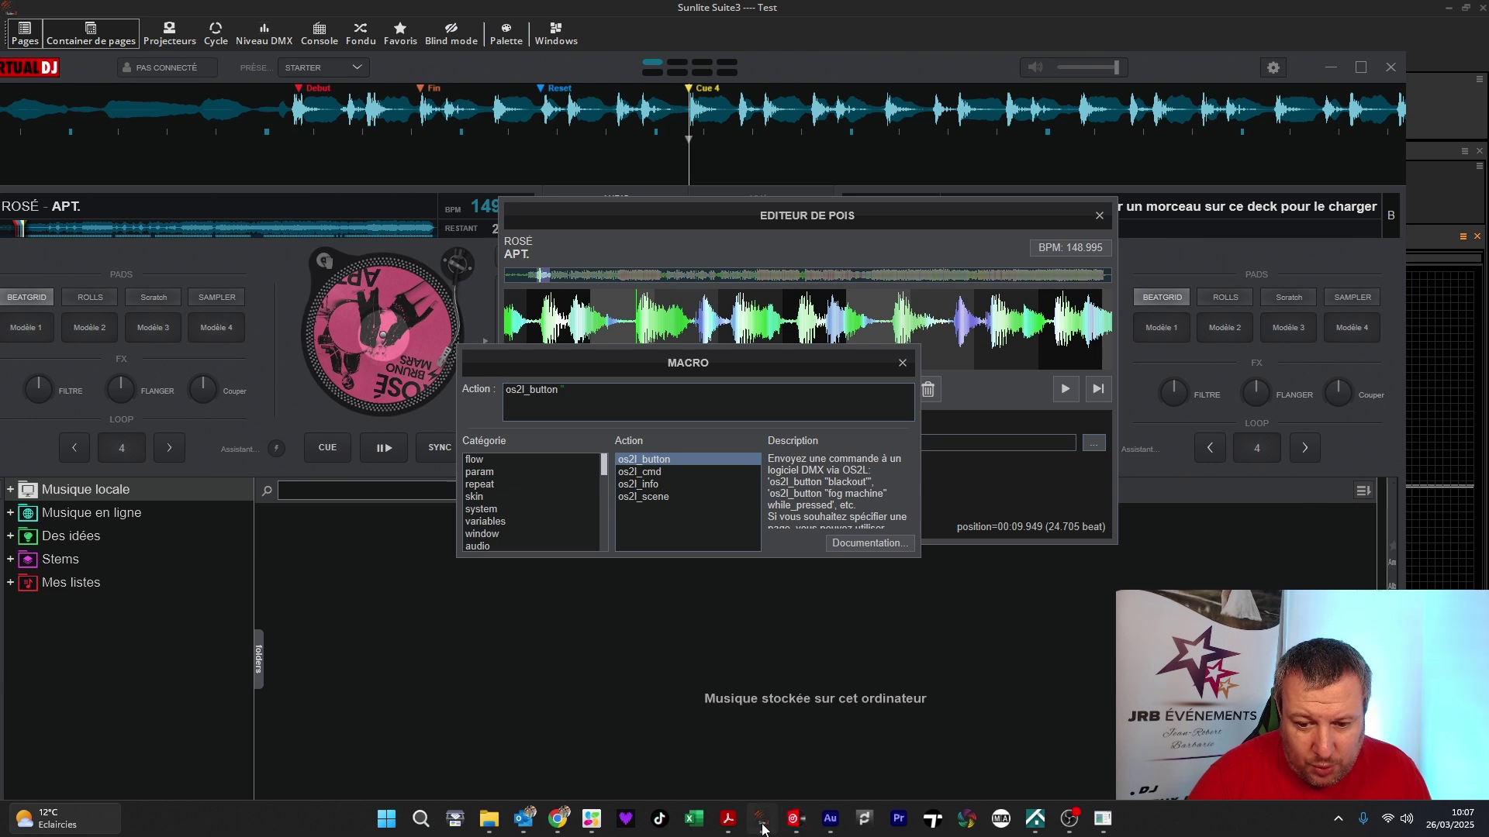
{"action": "left_click", "coordinate": [82, 240]}
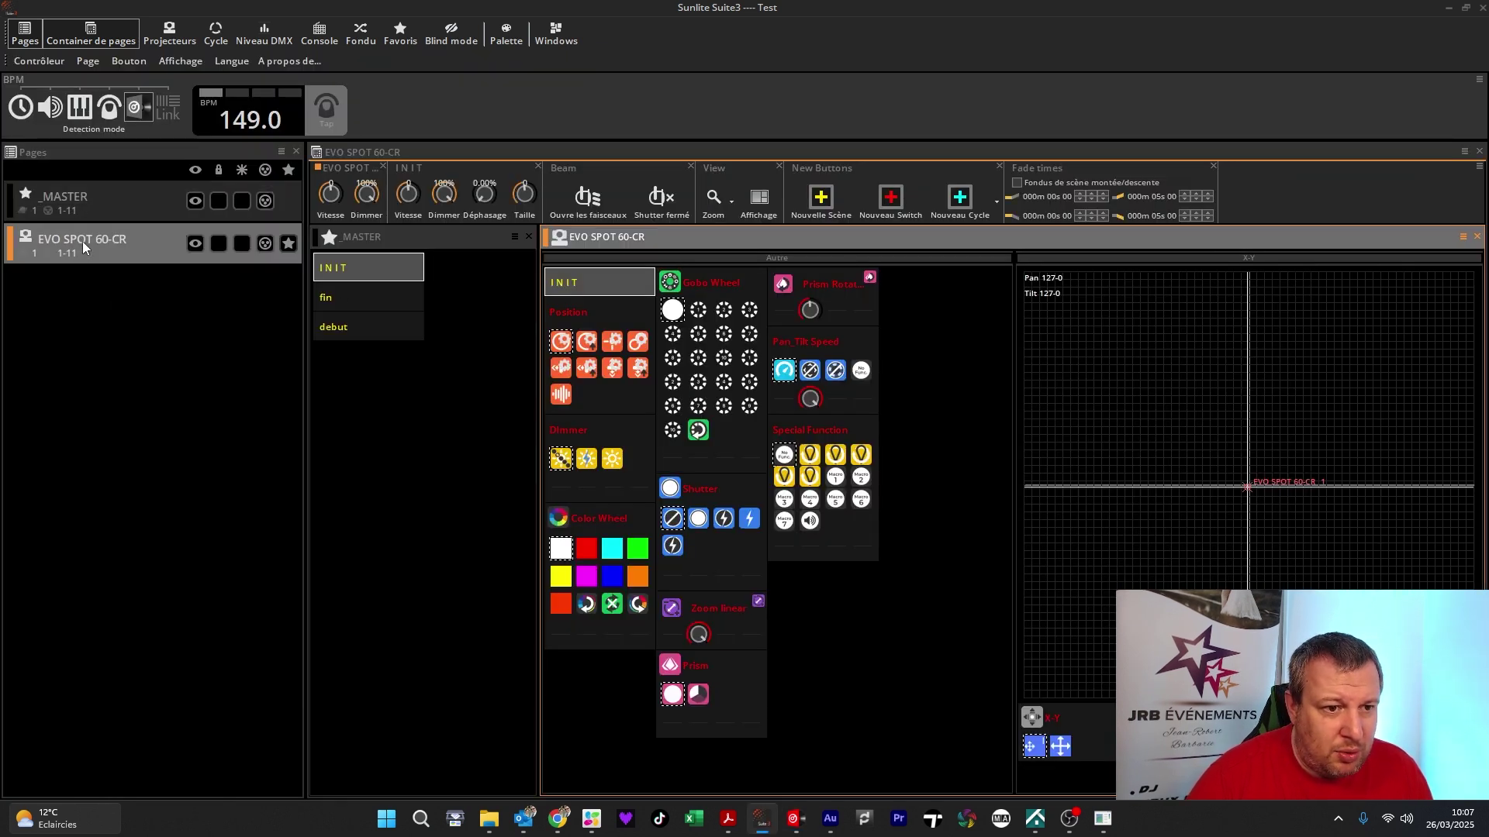
{"action": "right_click", "coordinate": [82, 241]}
{"action": "left_click", "coordinate": [133, 260]}
{"action": "key", "text": "ctrl+c"}
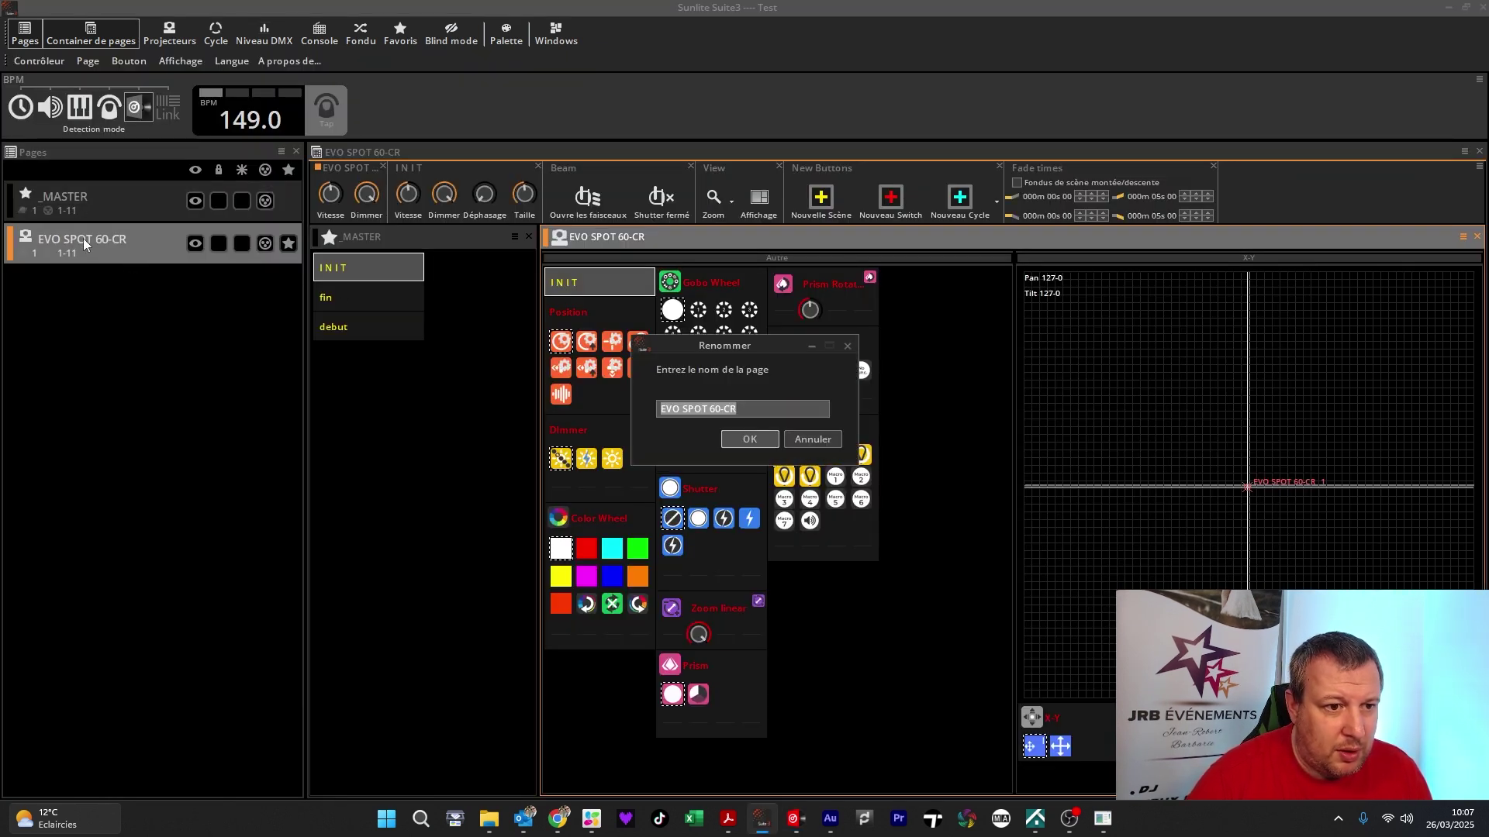
{"action": "right_click", "coordinate": [710, 410]}
{"action": "left_click", "coordinate": [776, 459]}
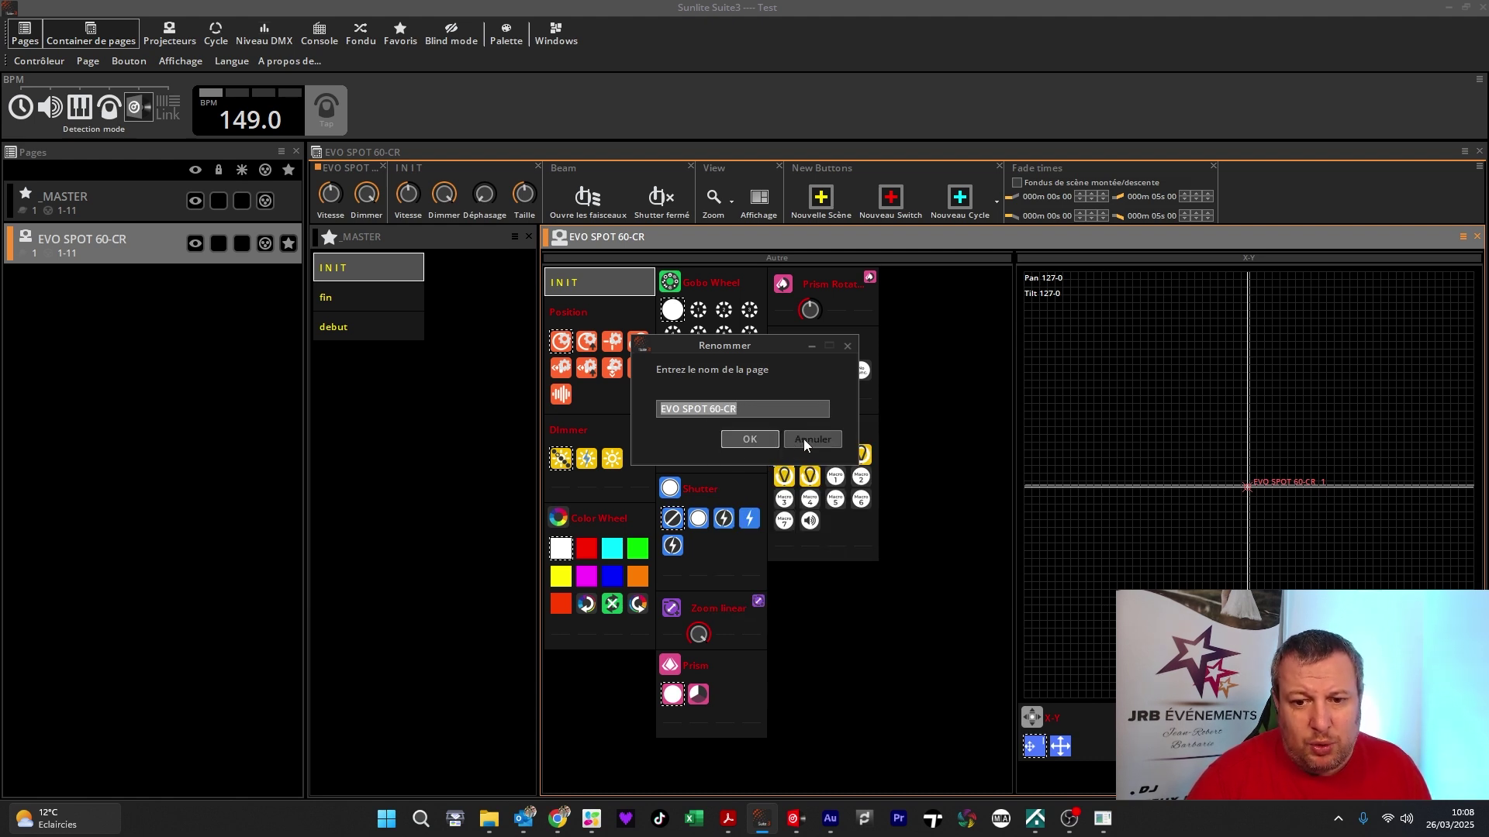
{"action": "left_click", "coordinate": [803, 439]}
- Return to VirtualDJ and paste "EVO SPOT 60-CR" in quotation marks as the page name in the os2l_button macro
{"action": "left_click", "coordinate": [796, 819]}
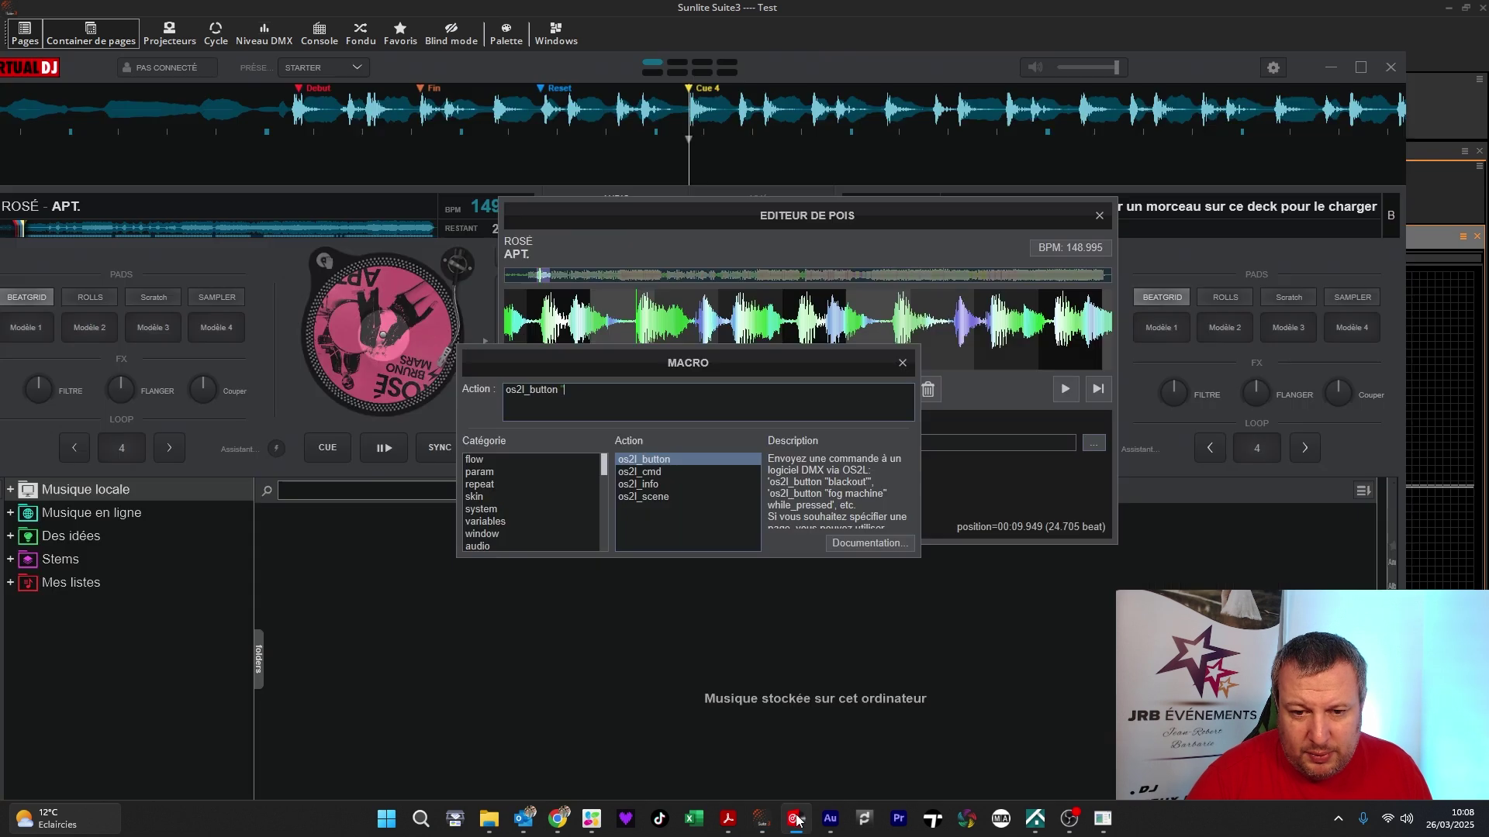
{"action": "type", "text": "\""}
{"action": "key", "text": "ctrl+v"}
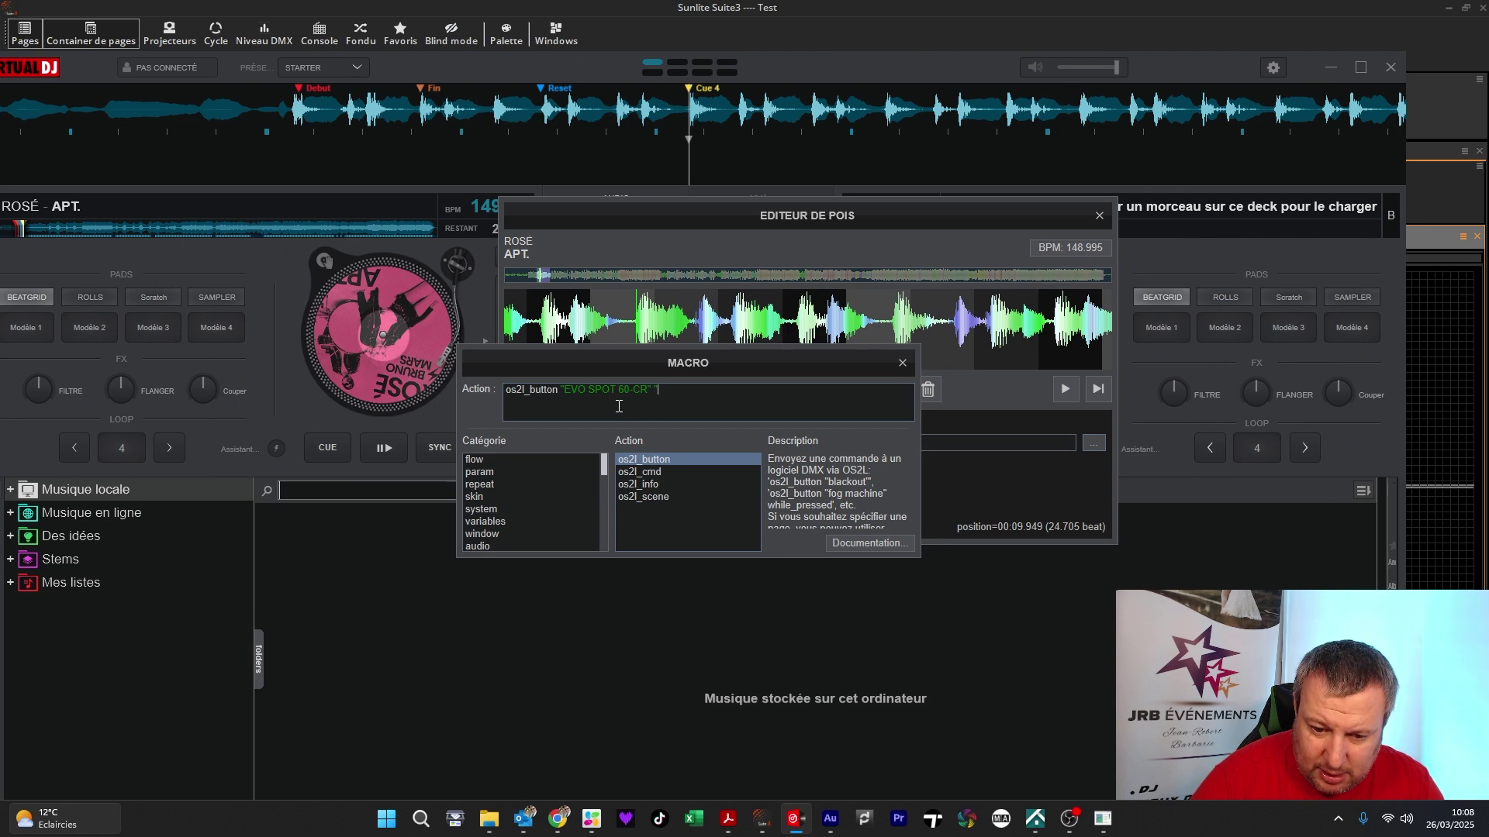
{"action": "left_click", "coordinate": [763, 817]}
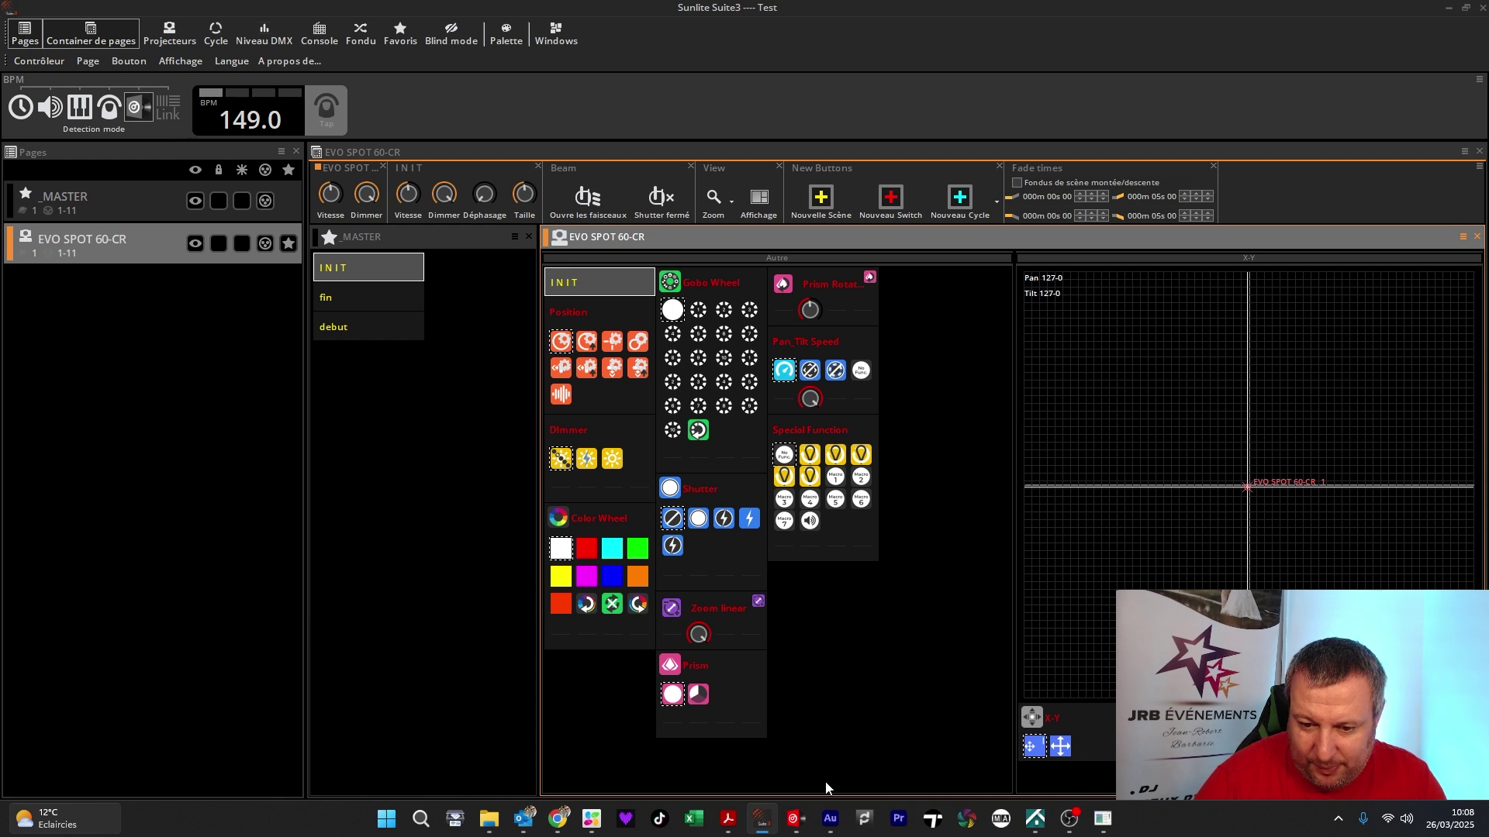
{"action": "left_click", "coordinate": [767, 820]}
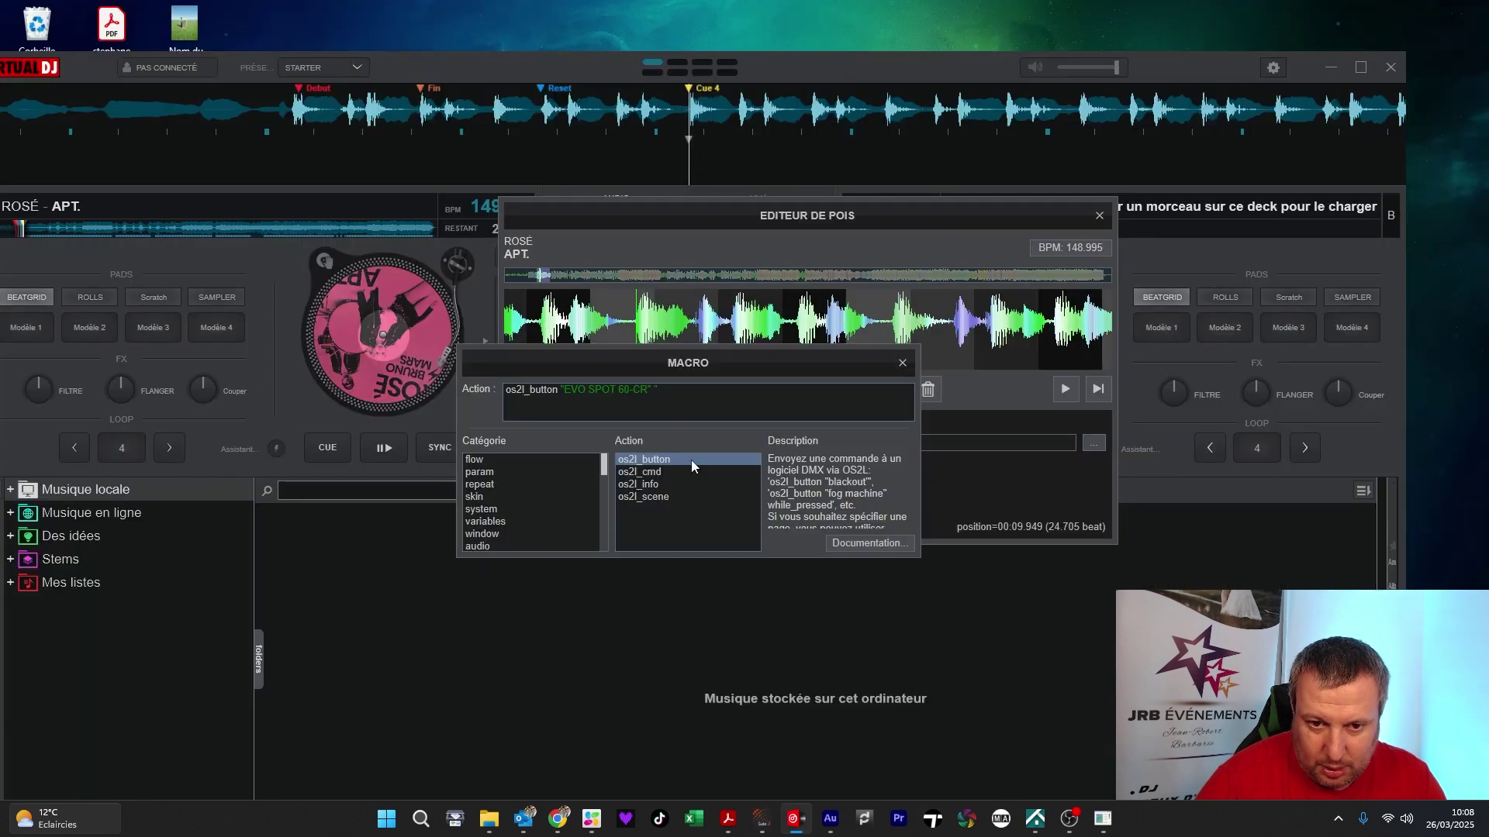
{"action": "type", "text": "Po"}
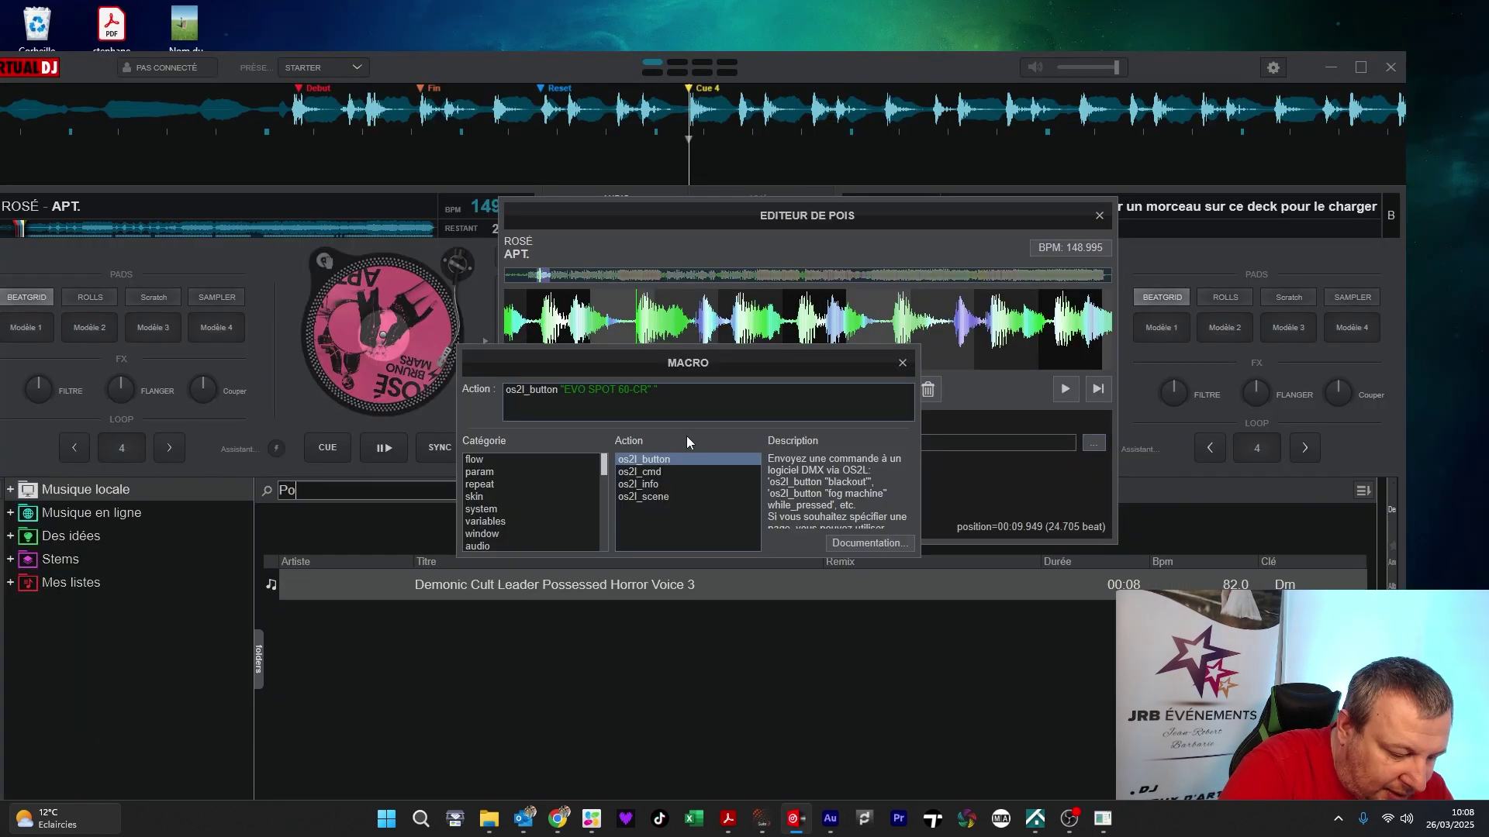
{"action": "type", "text": "si"}
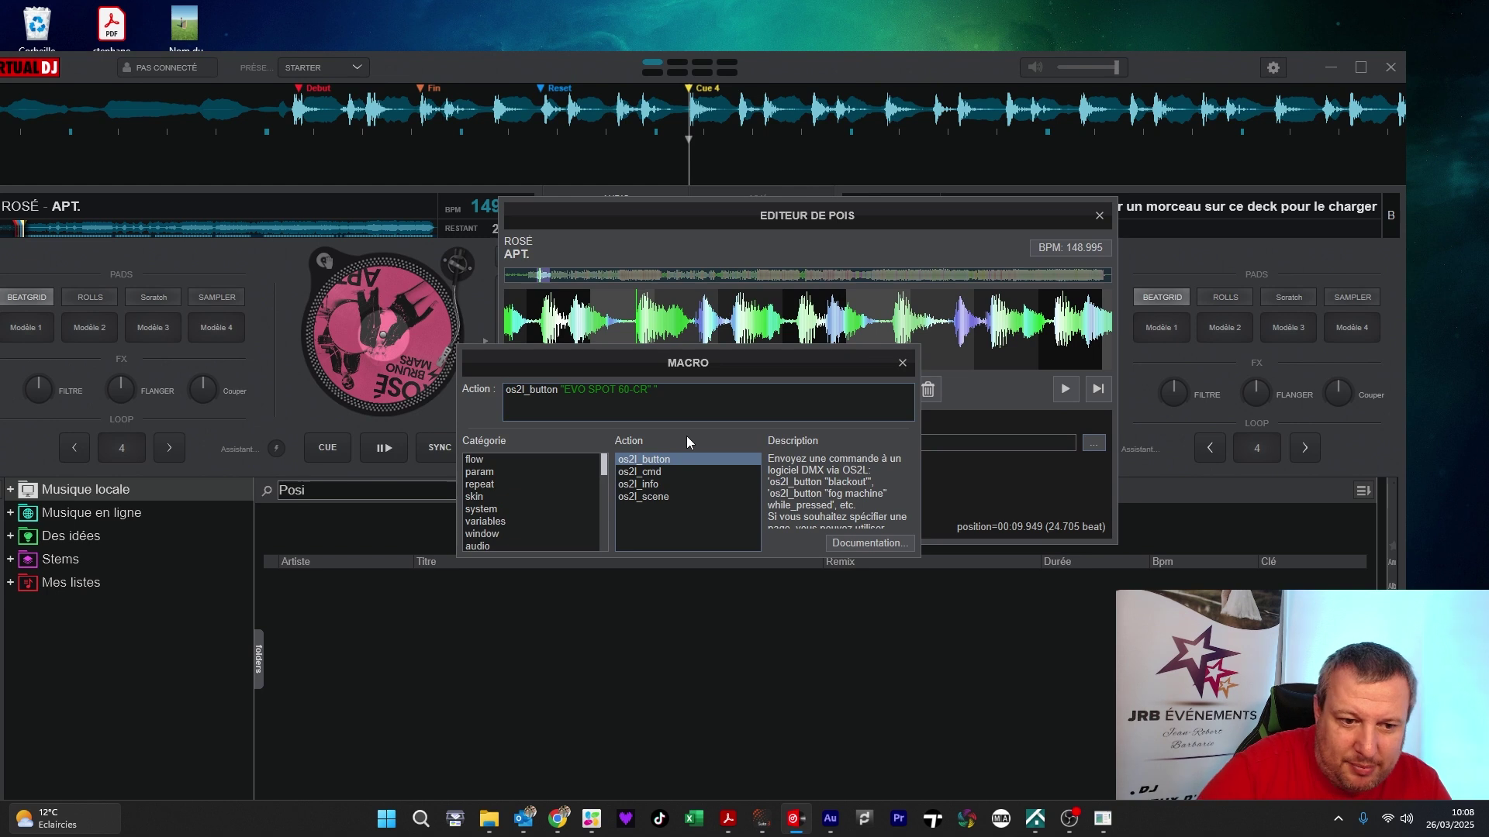
{"action": "key", "text": "BackSpace"}
{"action": "key", "text": "BackSpace"}
{"action": "key", "text": "BackSpace"}
{"action": "key", "text": "BackSpace"}
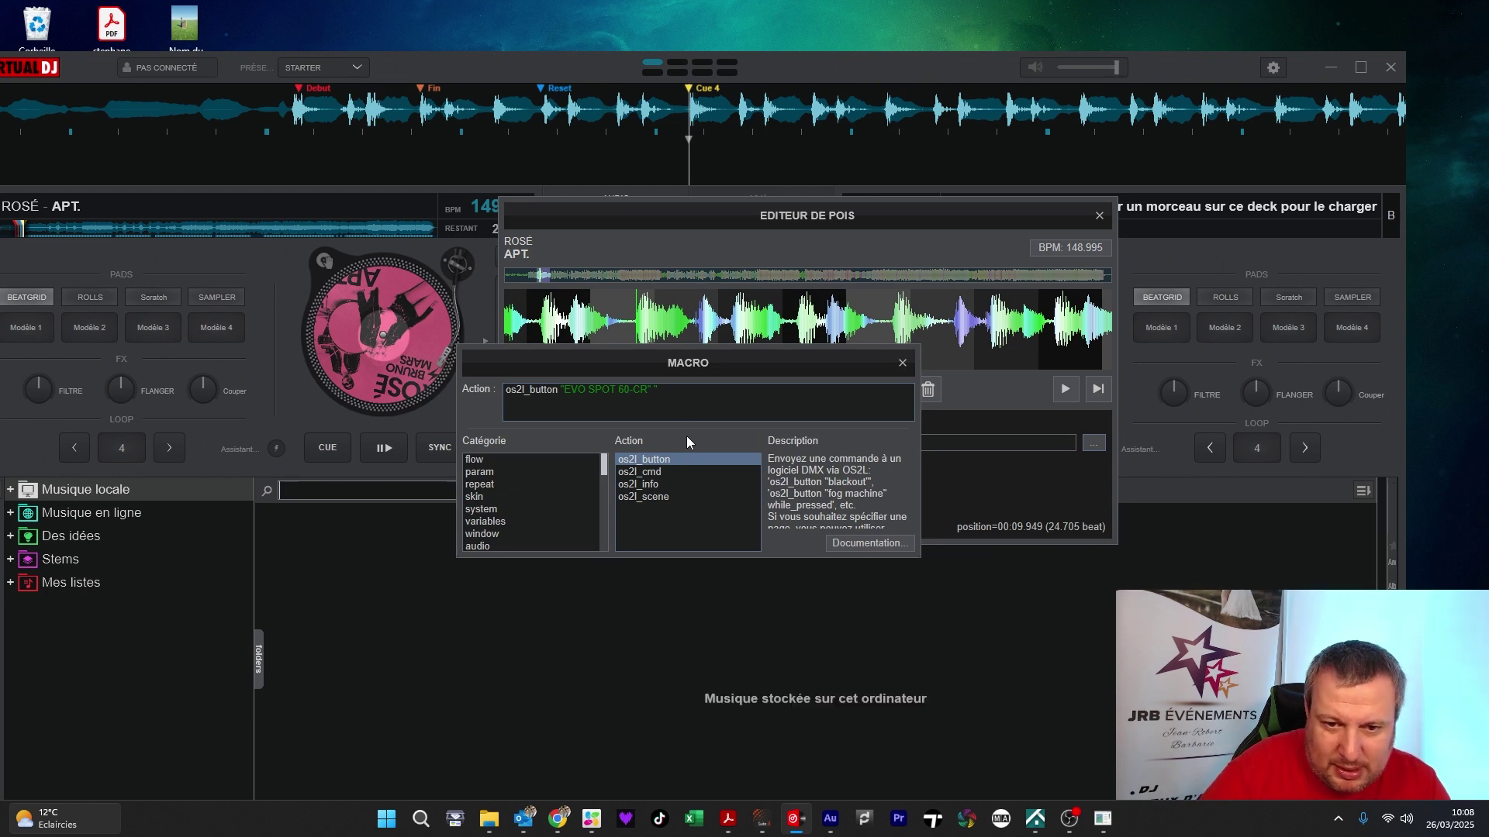
- Complete the macro with the button name "PositionEight", checking its spelling on the Sunlite fixture page, and close the macro editor
{"action": "left_click", "coordinate": [678, 397]}
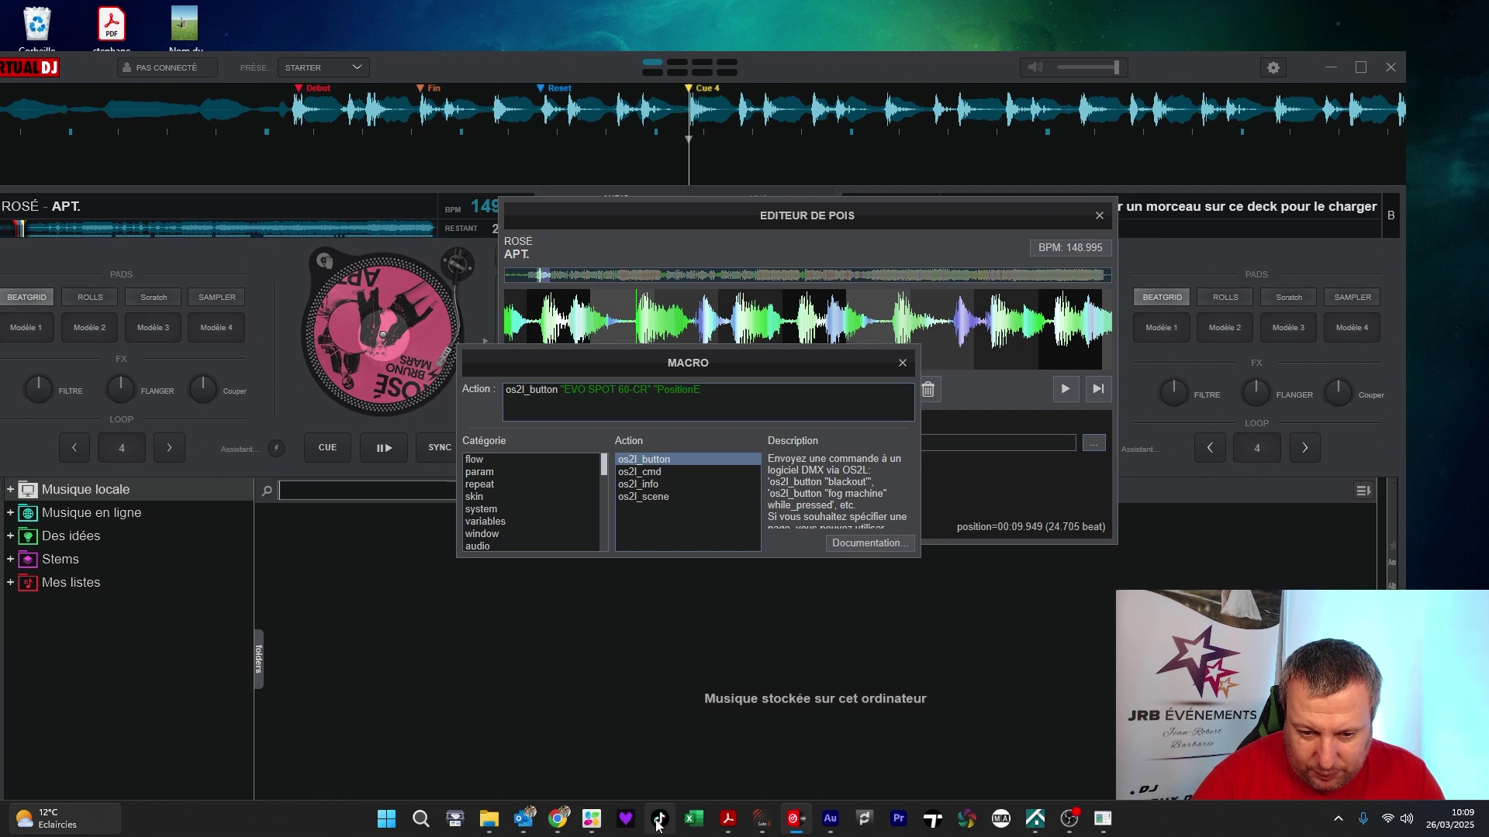
{"action": "mouse_move", "coordinate": [752, 823]}
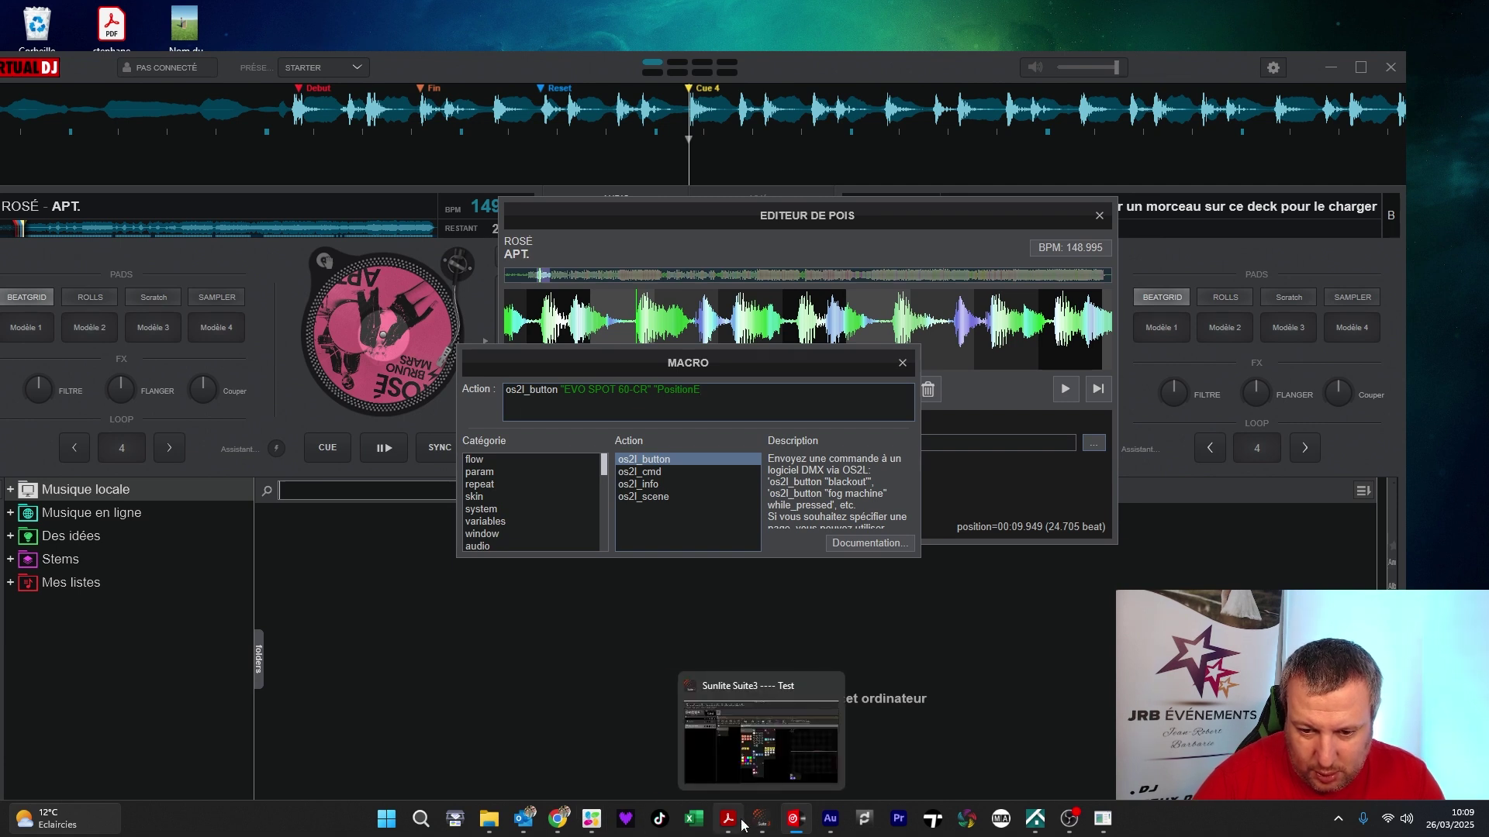
{"action": "left_click", "coordinate": [753, 822]}
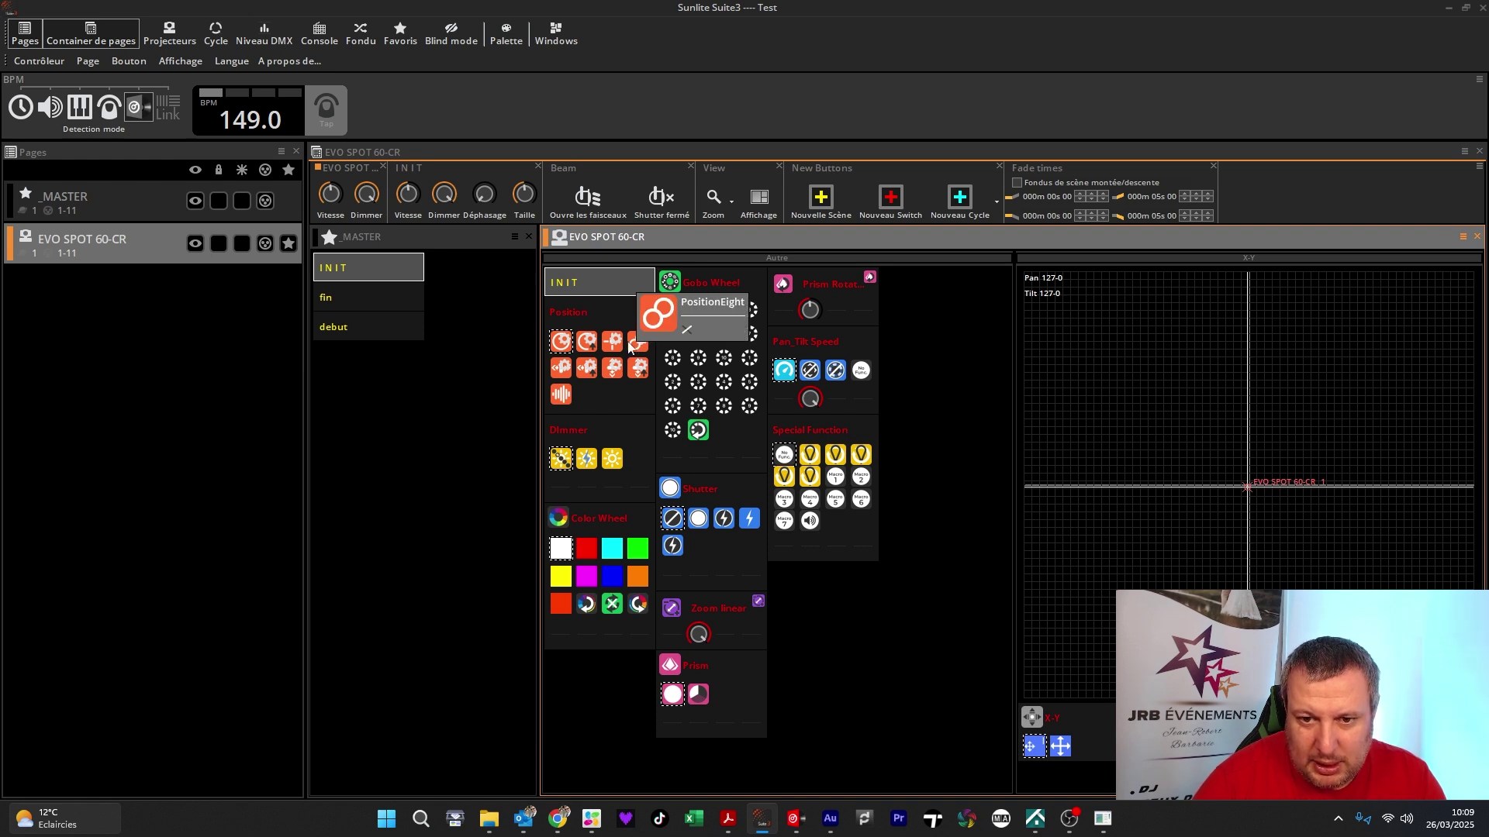
{"action": "left_click", "coordinate": [795, 820]}
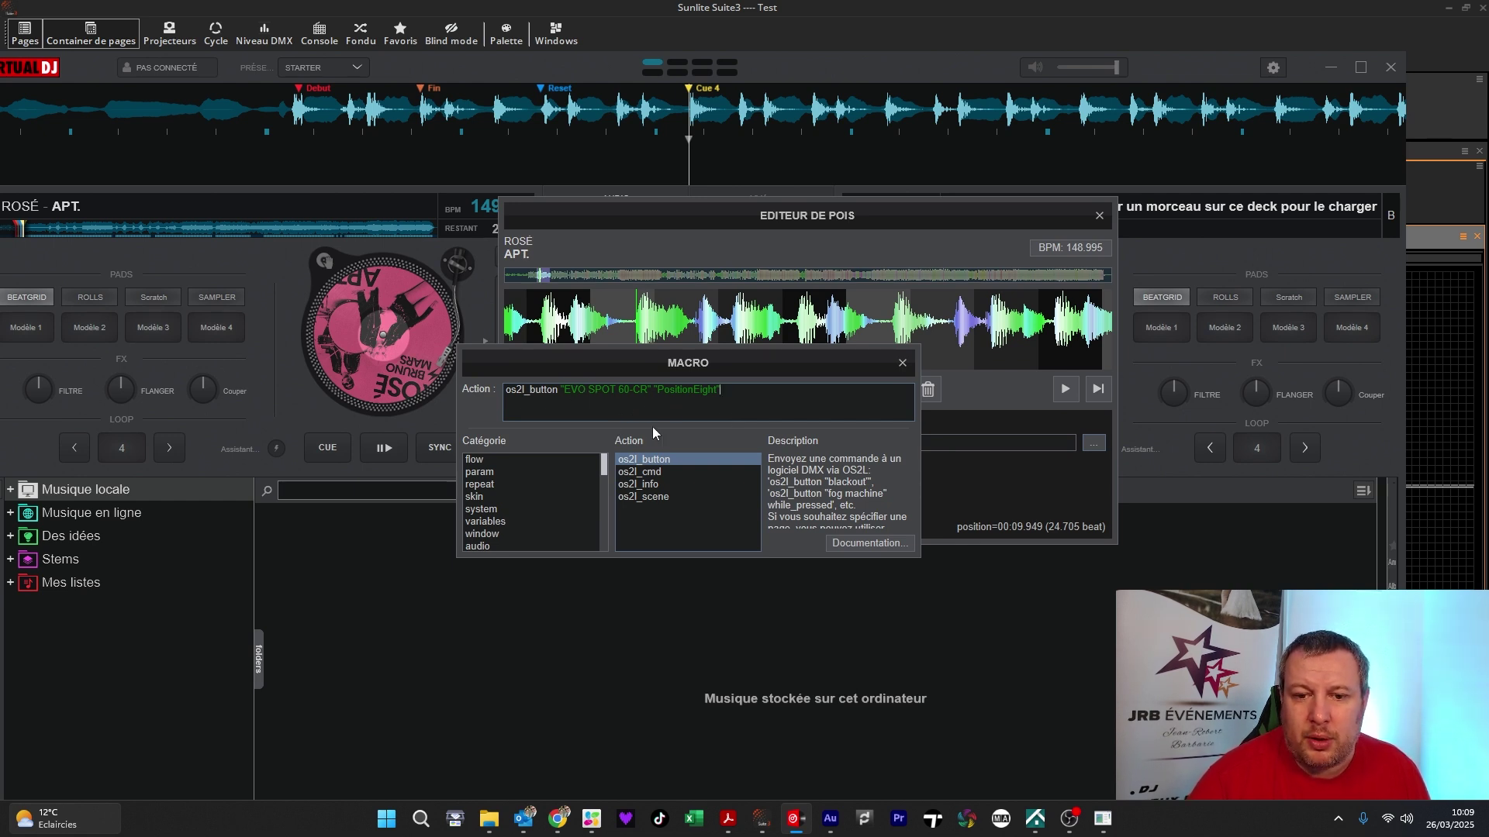
{"action": "left_click", "coordinate": [903, 363]}
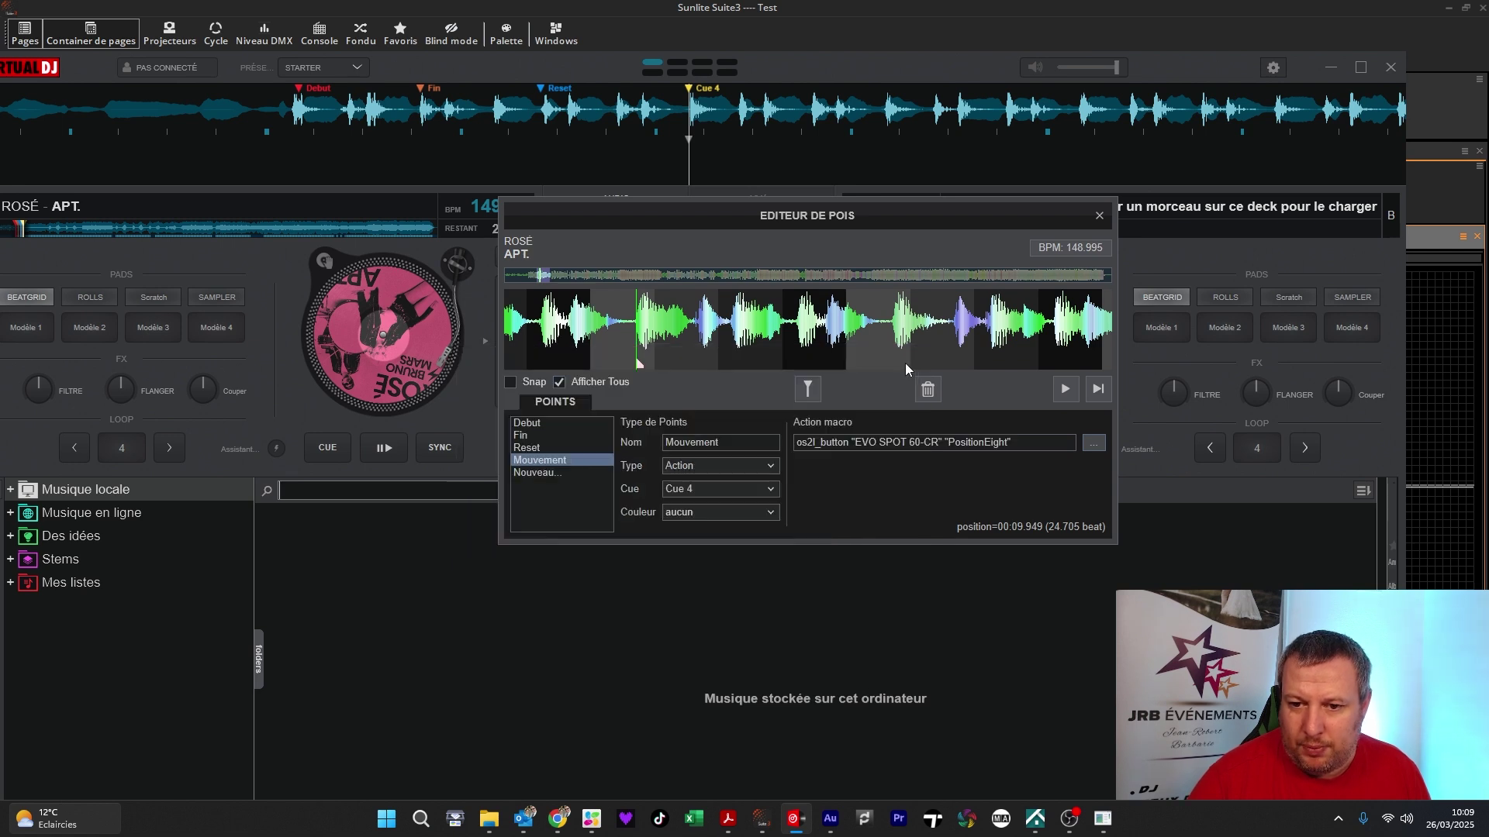
- Close the point editor and move the VirtualDJ window down so Sunlite's EVO SPOT 60-CR position buttons are visible above it
{"action": "left_click", "coordinate": [1098, 216]}
{"action": "left_click", "coordinate": [953, 49]}
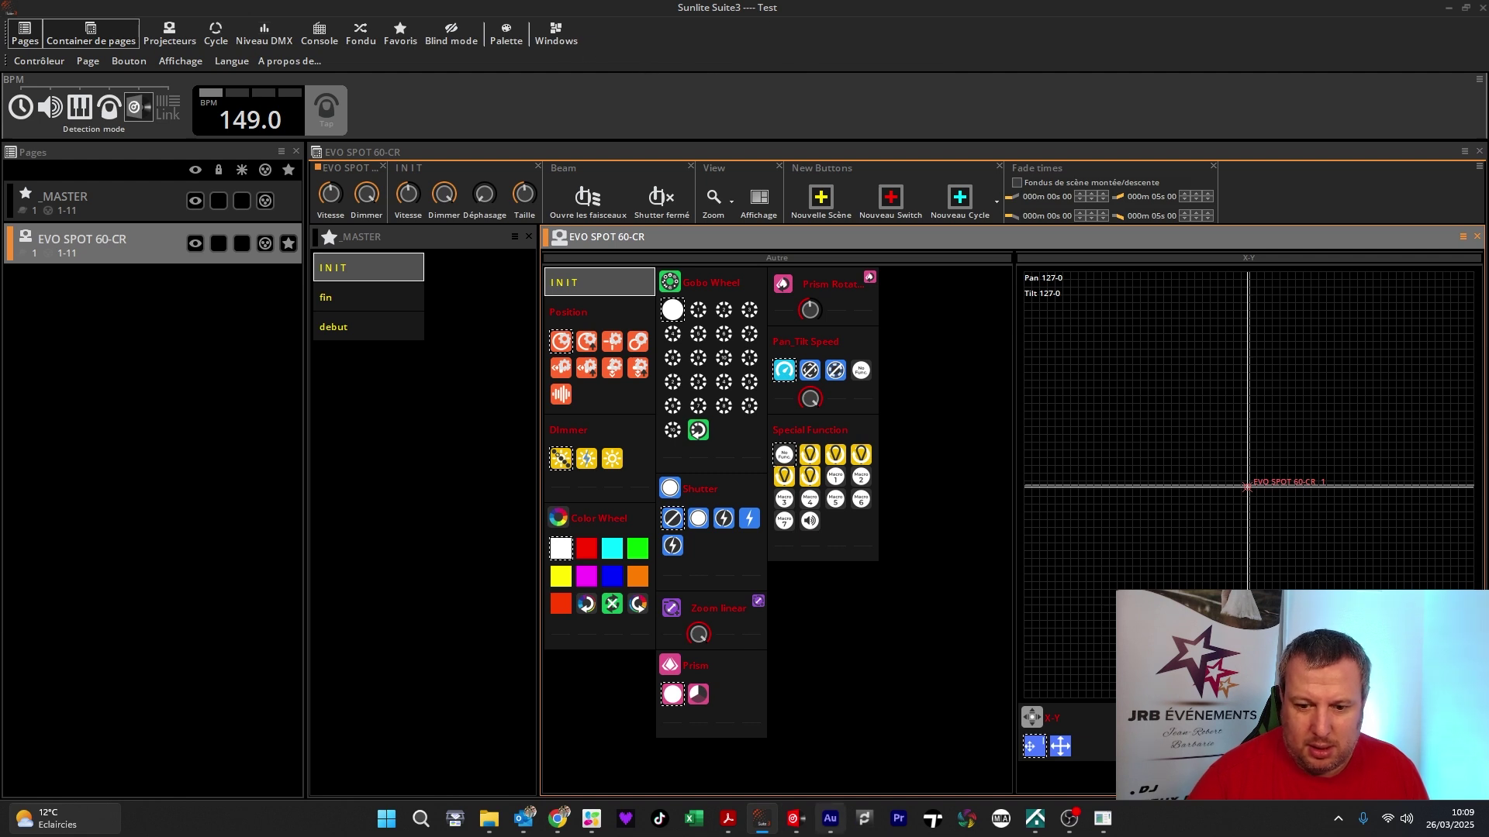
{"action": "left_click", "coordinate": [794, 828]}
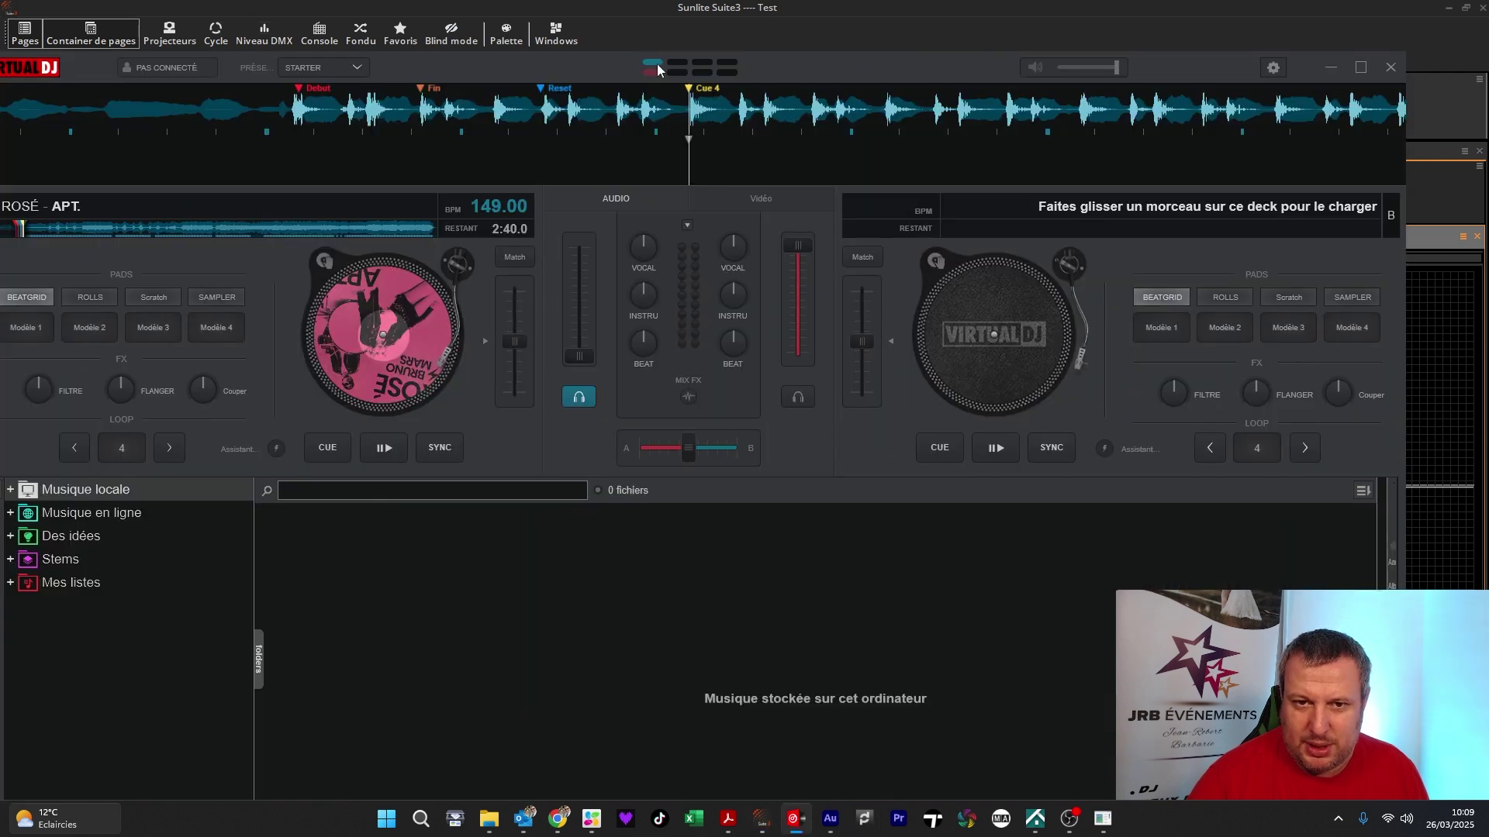
{"action": "left_click", "coordinate": [662, 36]}
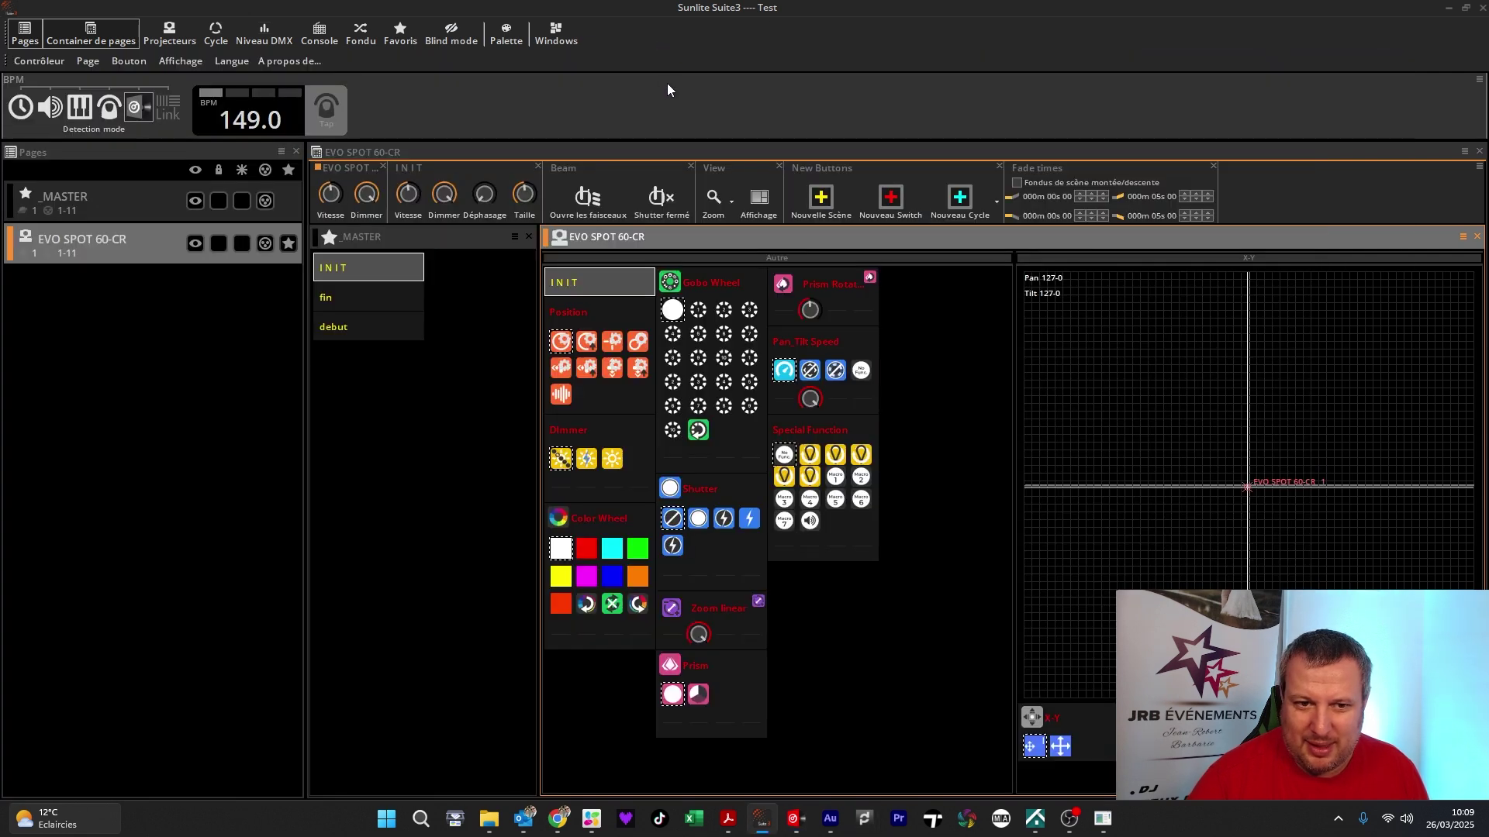
{"action": "left_click", "coordinate": [792, 827]}
{"action": "left_click_drag", "start_coordinate": [96, 71], "coordinate": [137, 424]}
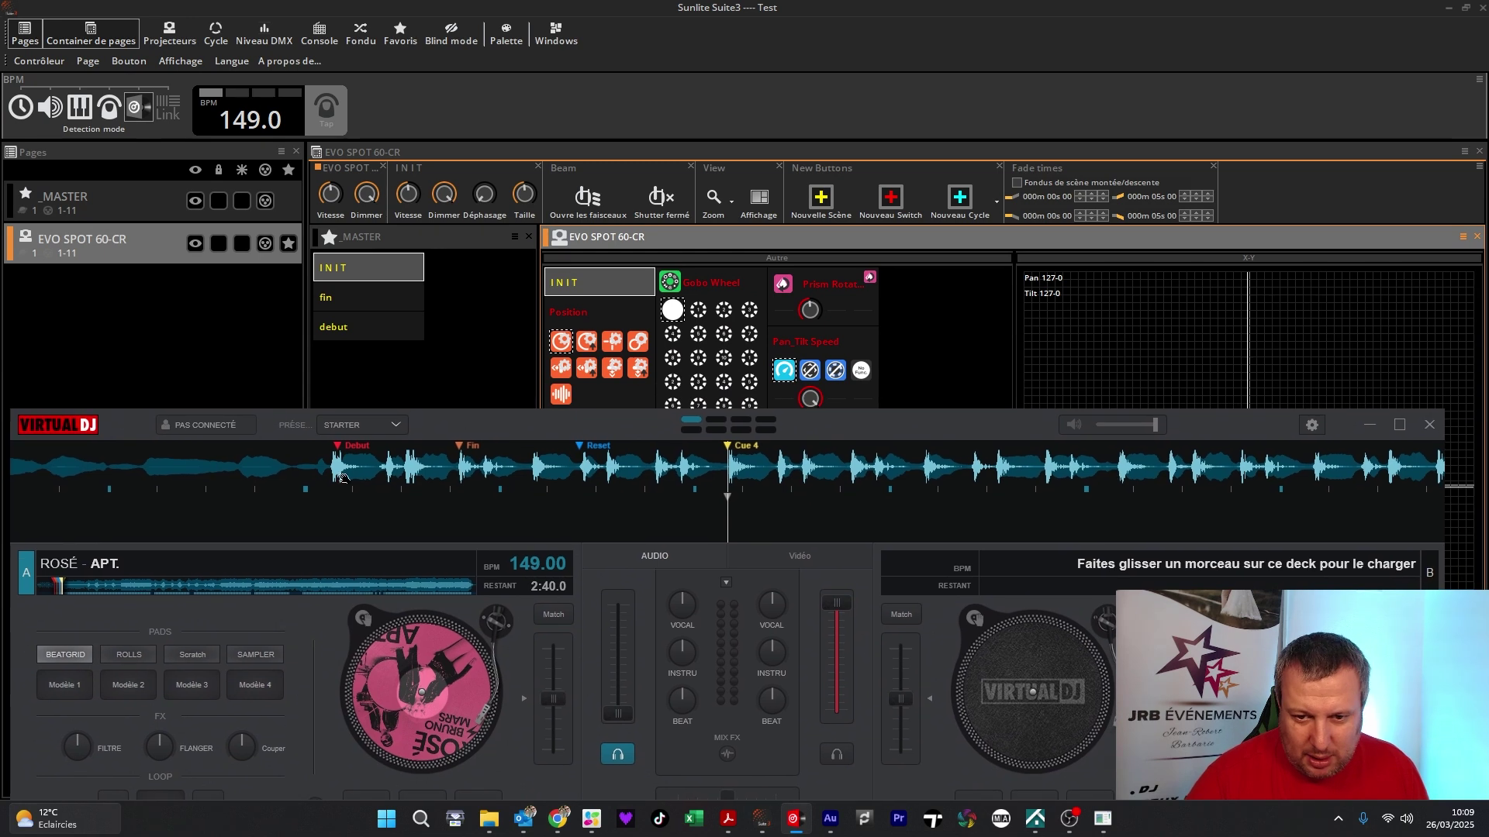
- Rewind the track to before the Mouvement point, play it past that point to test the macro and pause
{"action": "left_click_drag", "start_coordinate": [640, 470], "coordinate": [798, 474]}
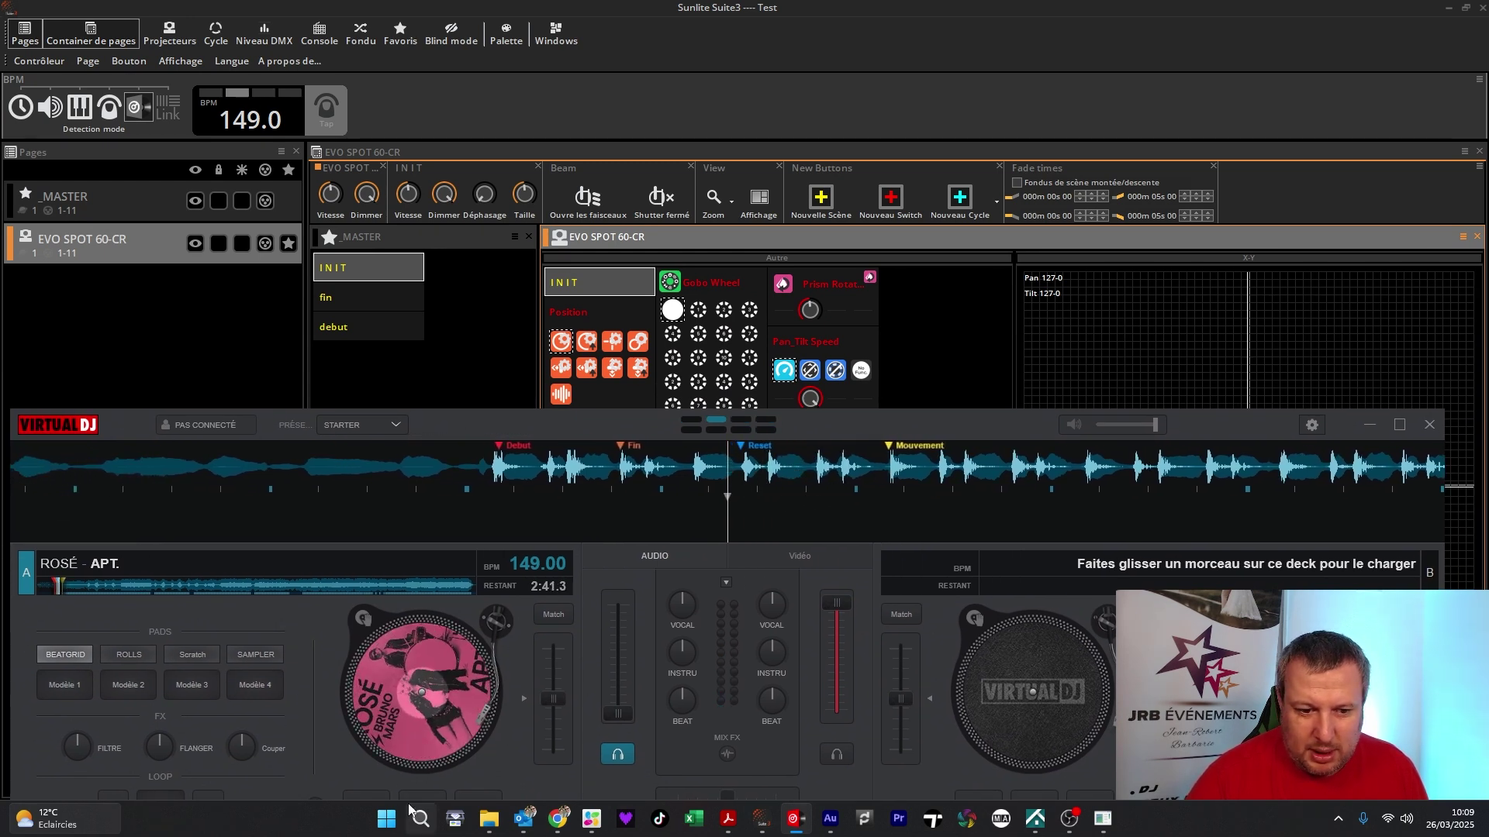
{"action": "left_click_drag", "start_coordinate": [439, 424], "coordinate": [439, 403]}
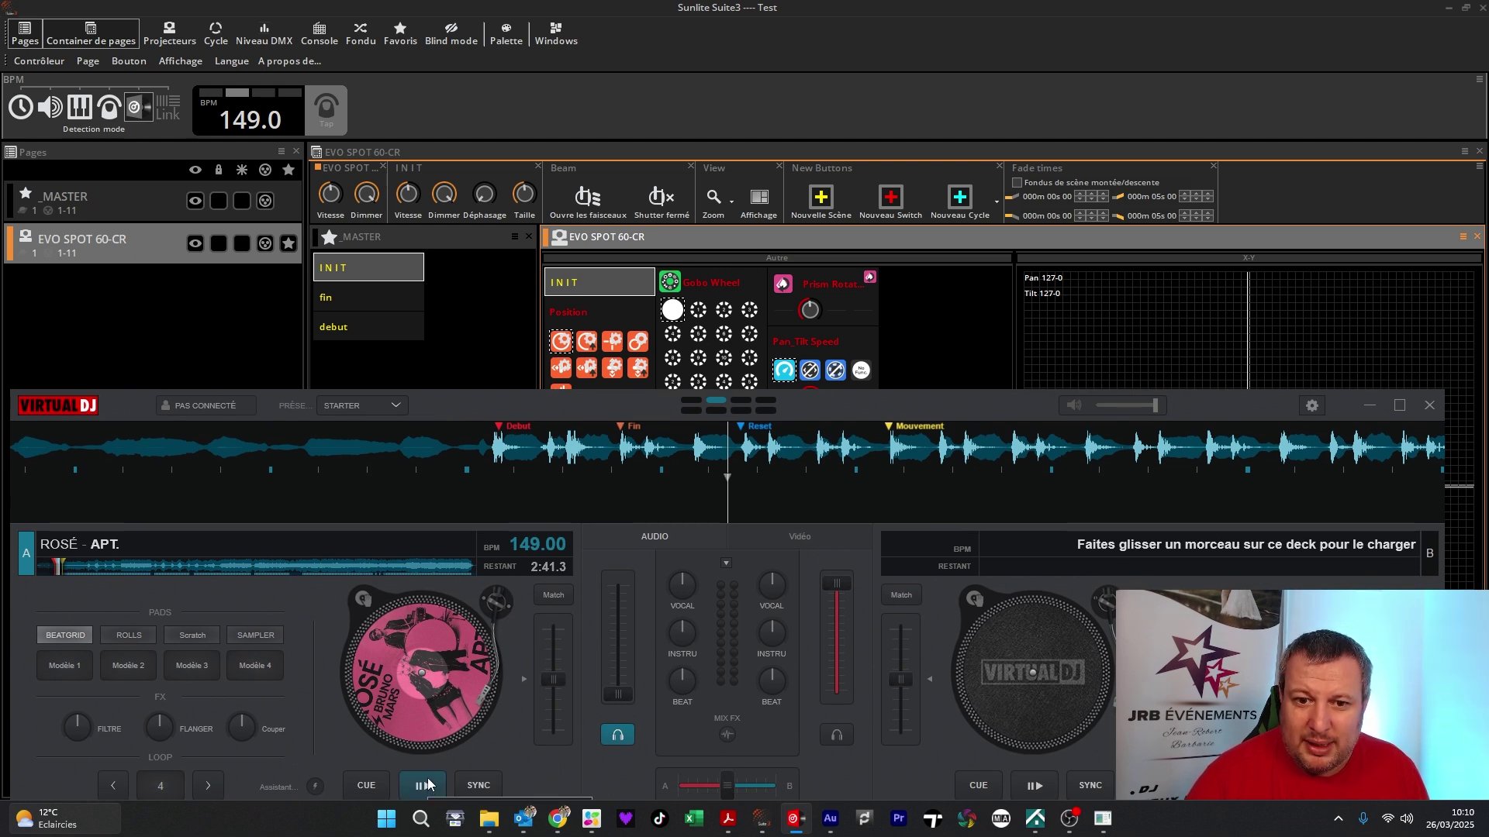
{"action": "left_click", "coordinate": [425, 785]}
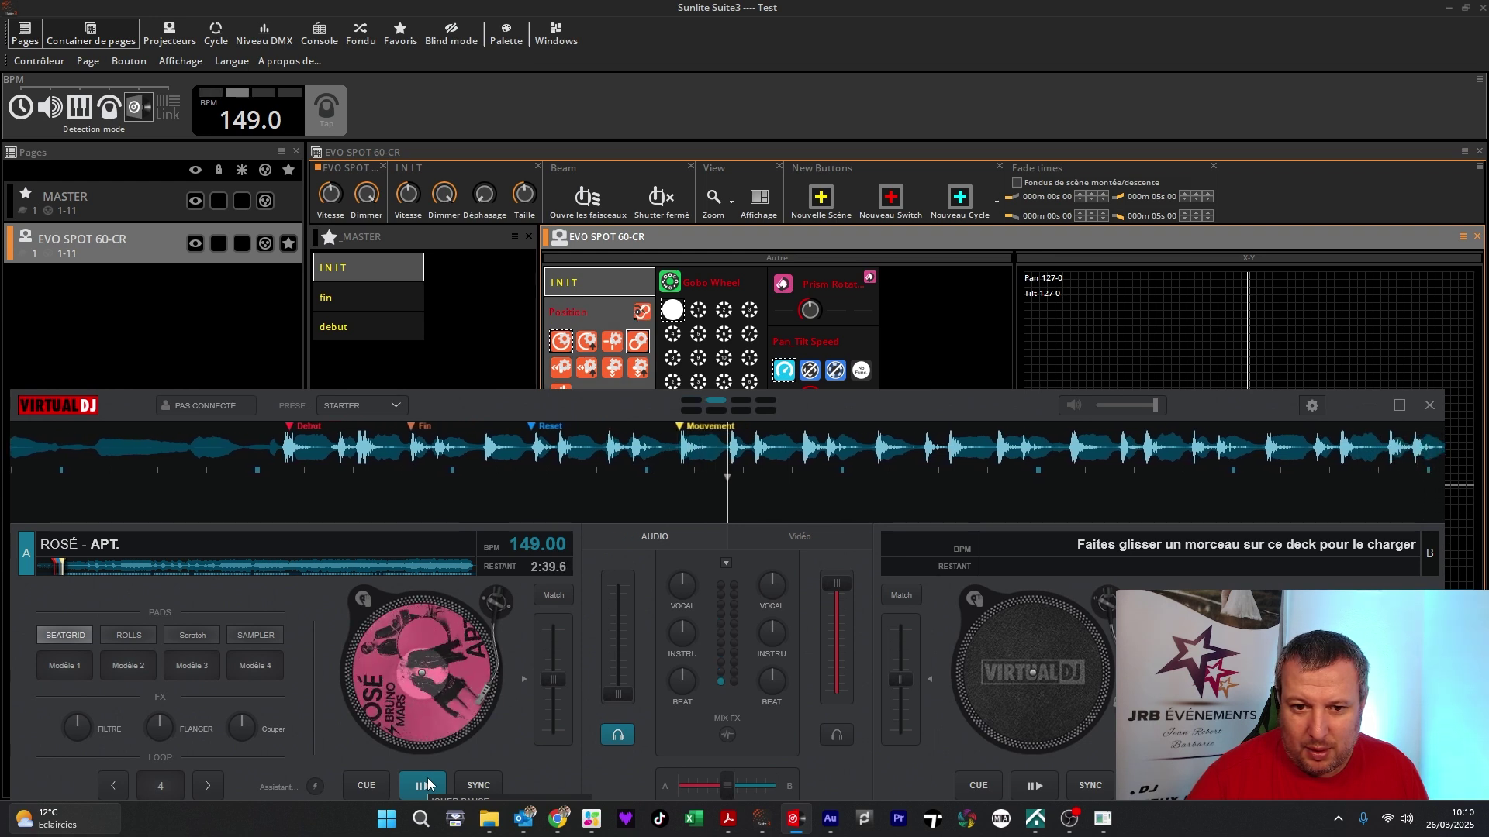
{"action": "left_click", "coordinate": [426, 785]}
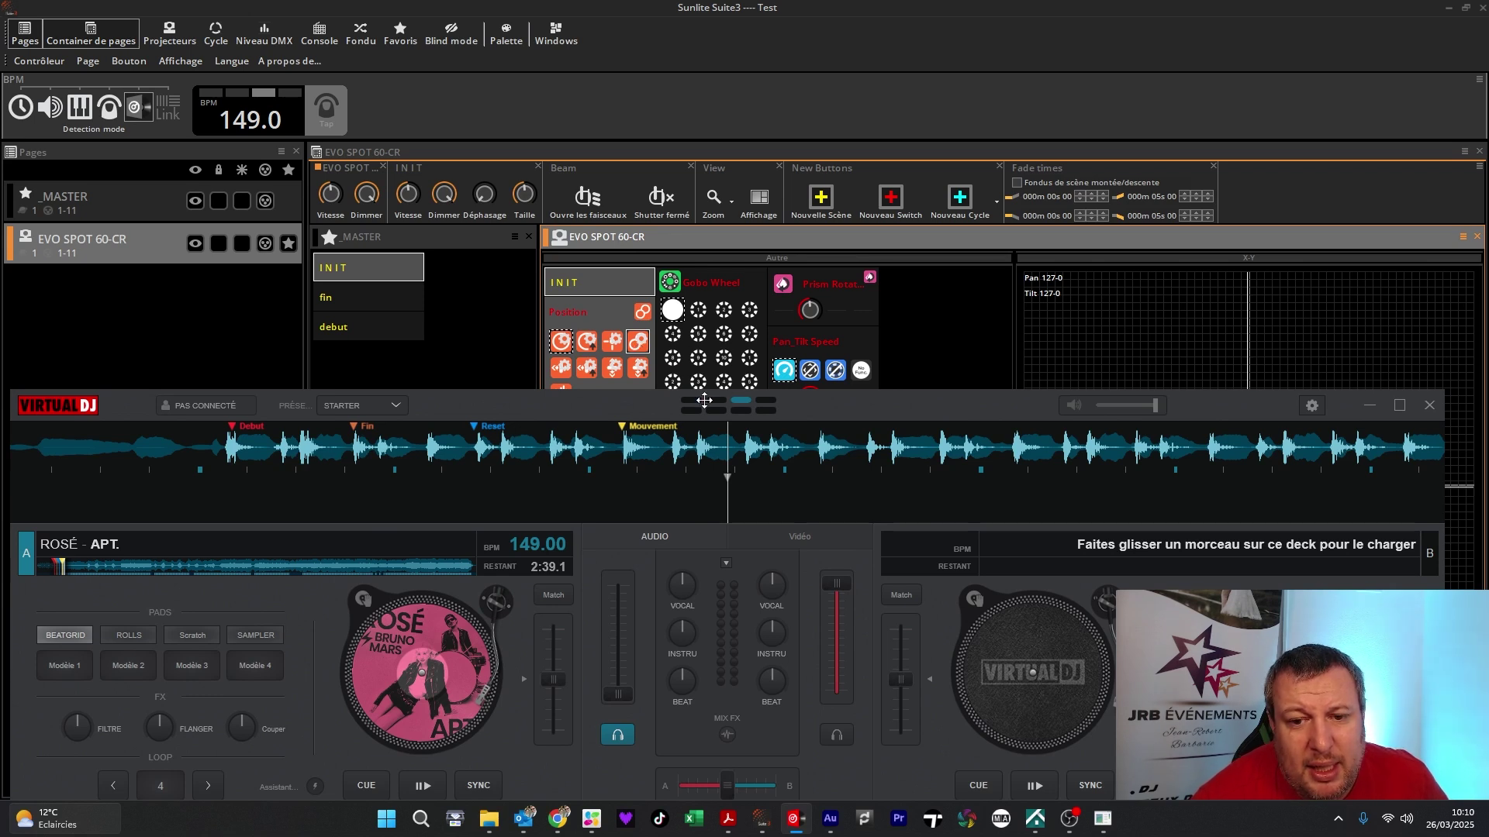
- Raise the VirtualDJ window, reopen the track's point editor and copy the Mouvement point's os2l_button action macro
{"action": "left_click_drag", "start_coordinate": [814, 401], "coordinate": [822, 230]}
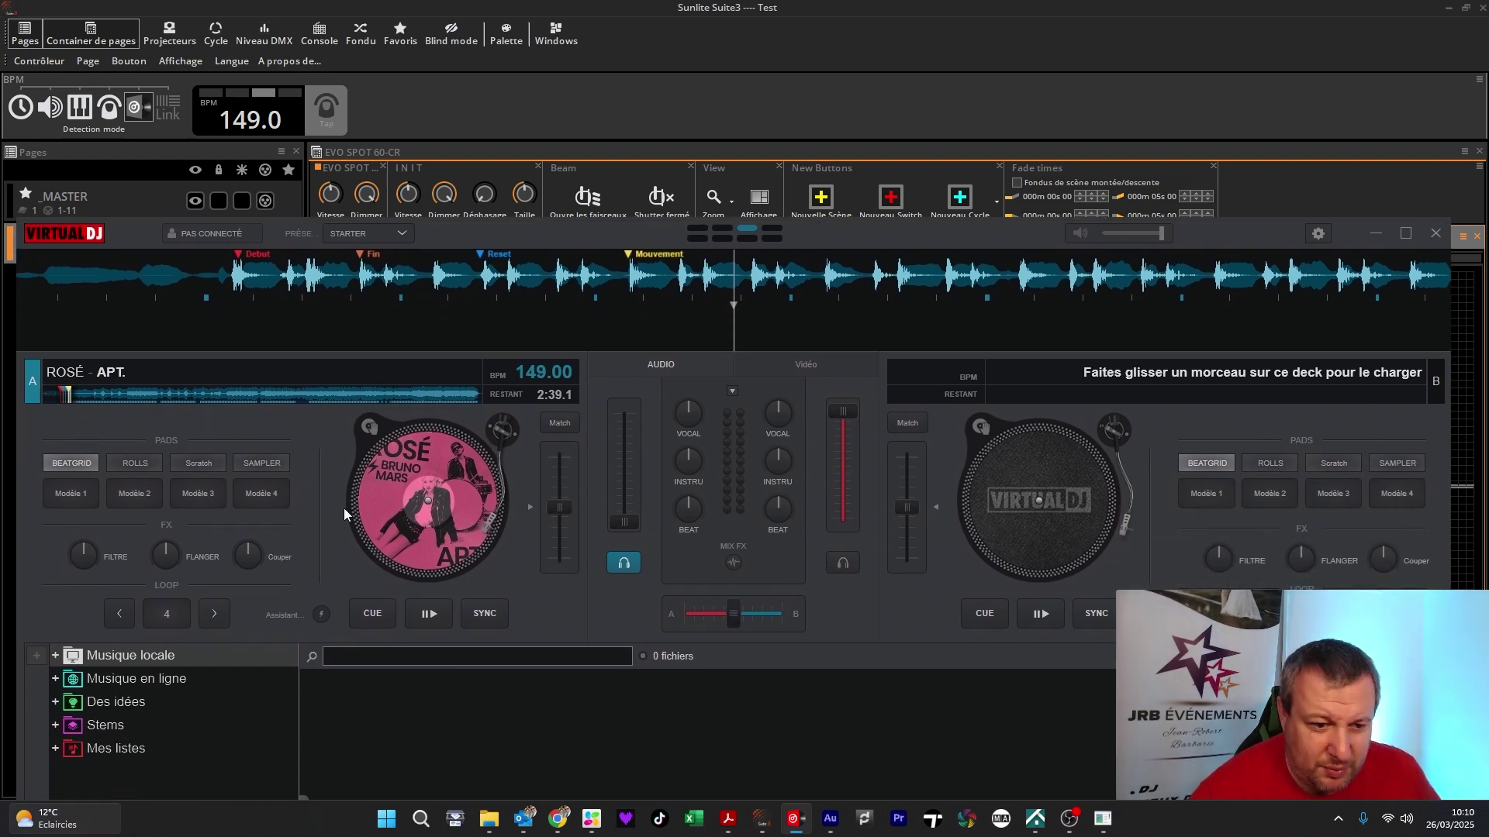
{"action": "right_click", "coordinate": [72, 390]}
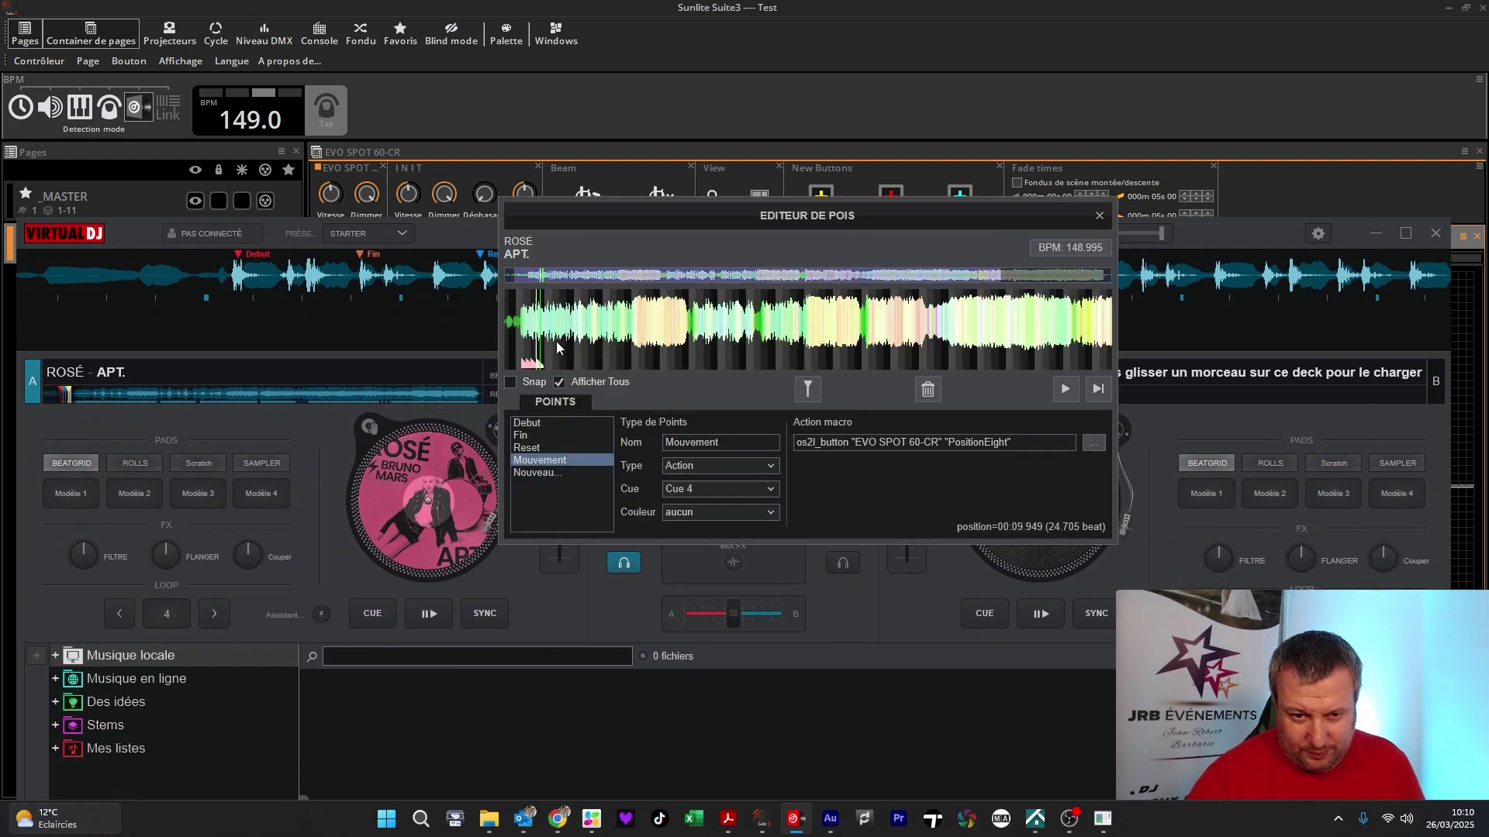
{"action": "scroll", "coordinate": [610, 351], "scroll_direction": "up", "scroll_amount": 4}
{"action": "scroll", "coordinate": [546, 339], "scroll_direction": "up", "scroll_amount": 4}
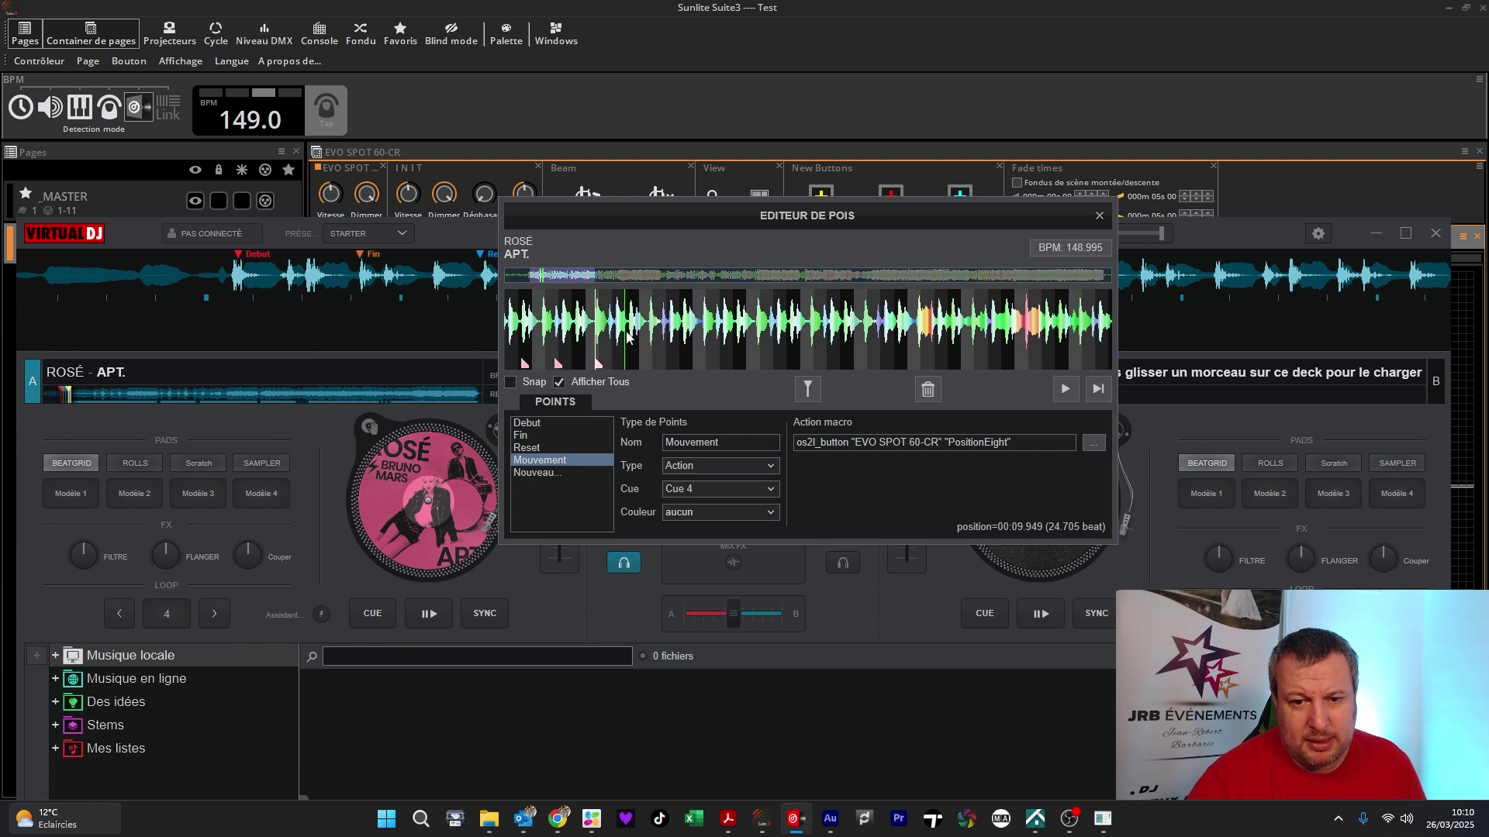
{"action": "scroll", "coordinate": [644, 330], "scroll_direction": "up", "scroll_amount": 4}
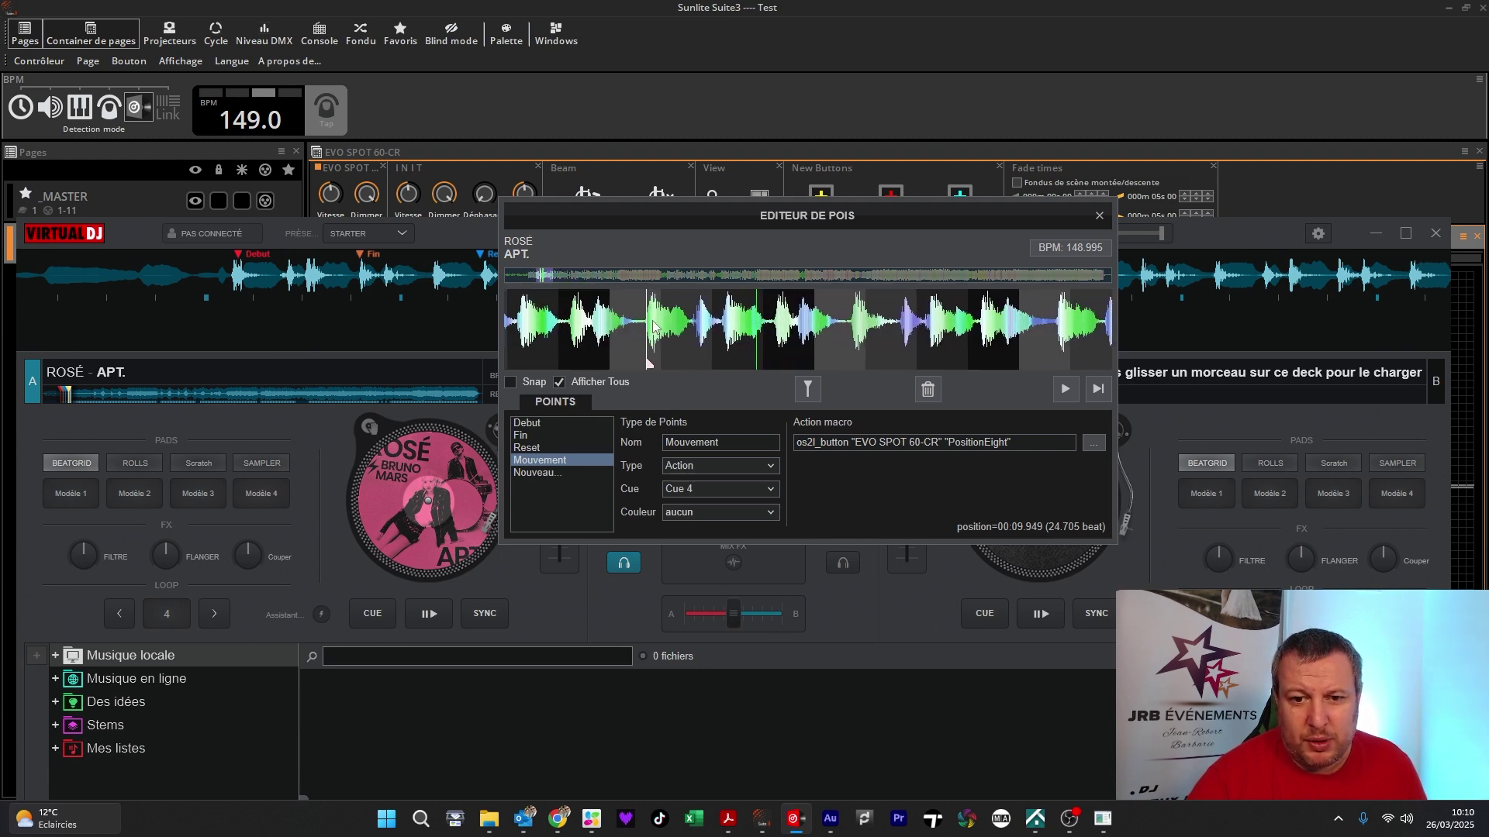
{"action": "scroll", "coordinate": [654, 325], "scroll_direction": "up", "scroll_amount": 2}
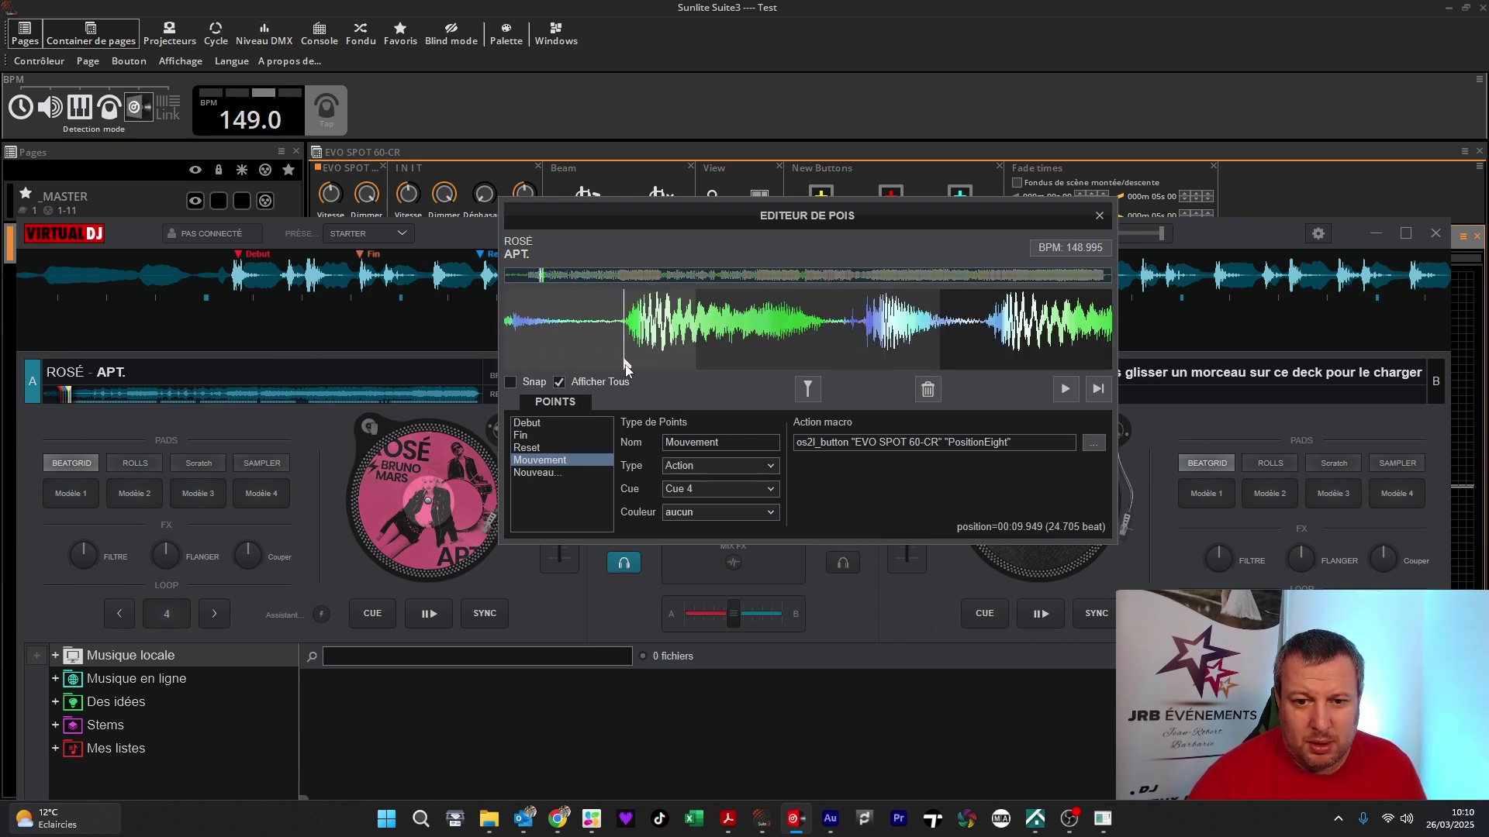
{"action": "triple_click", "coordinate": [852, 439]}
{"action": "right_click", "coordinate": [853, 440]}
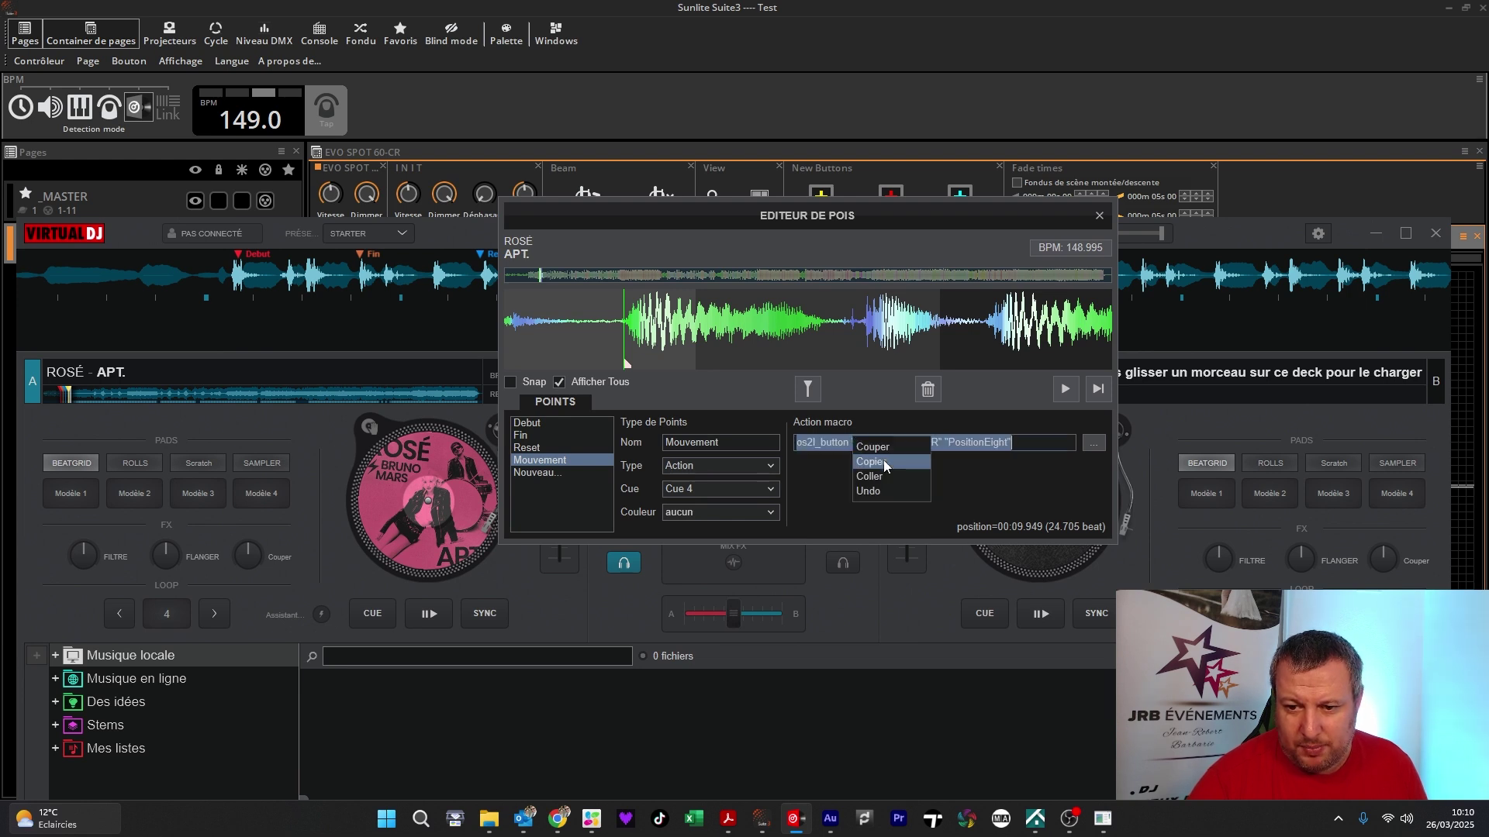
{"action": "left_click", "coordinate": [867, 464]}
- Add a new point named "Mouvement Off" and set its type to Action
{"action": "left_click", "coordinate": [542, 474]}
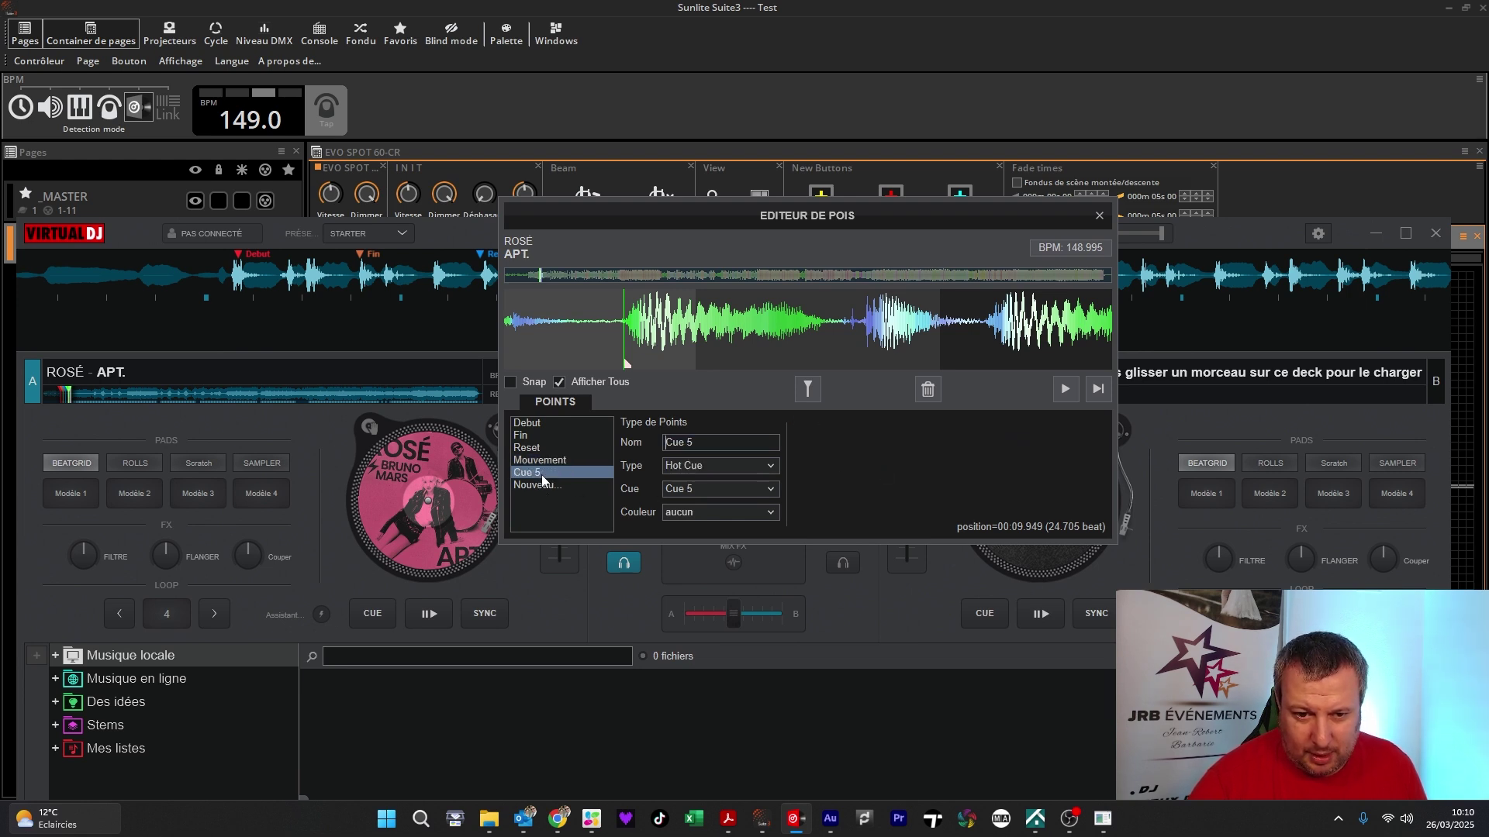
{"action": "triple_click", "coordinate": [680, 446]}
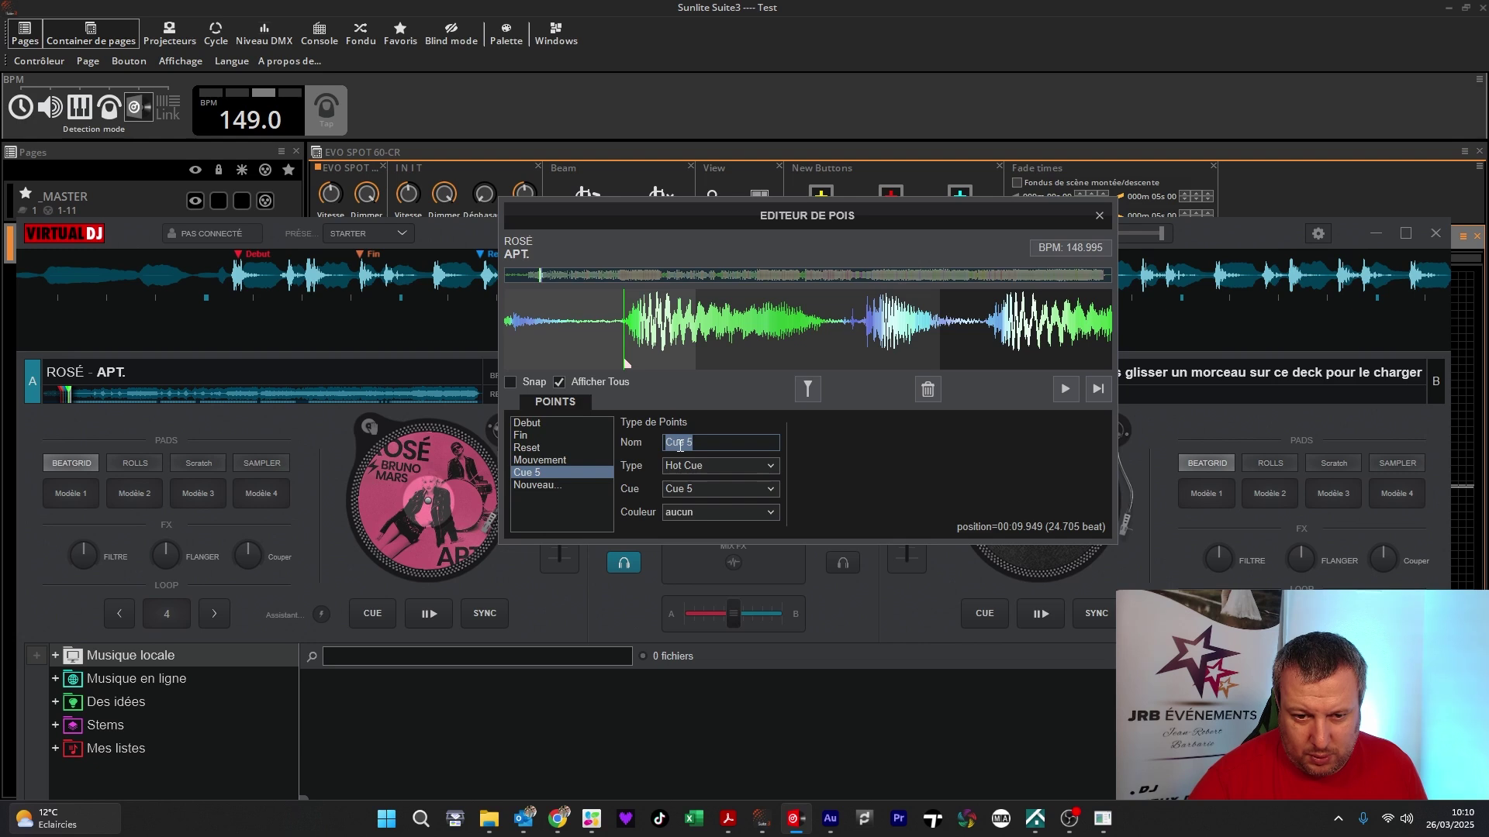
{"action": "type", "text": "Mouvement Off"}
{"action": "left_click", "coordinate": [705, 467]}
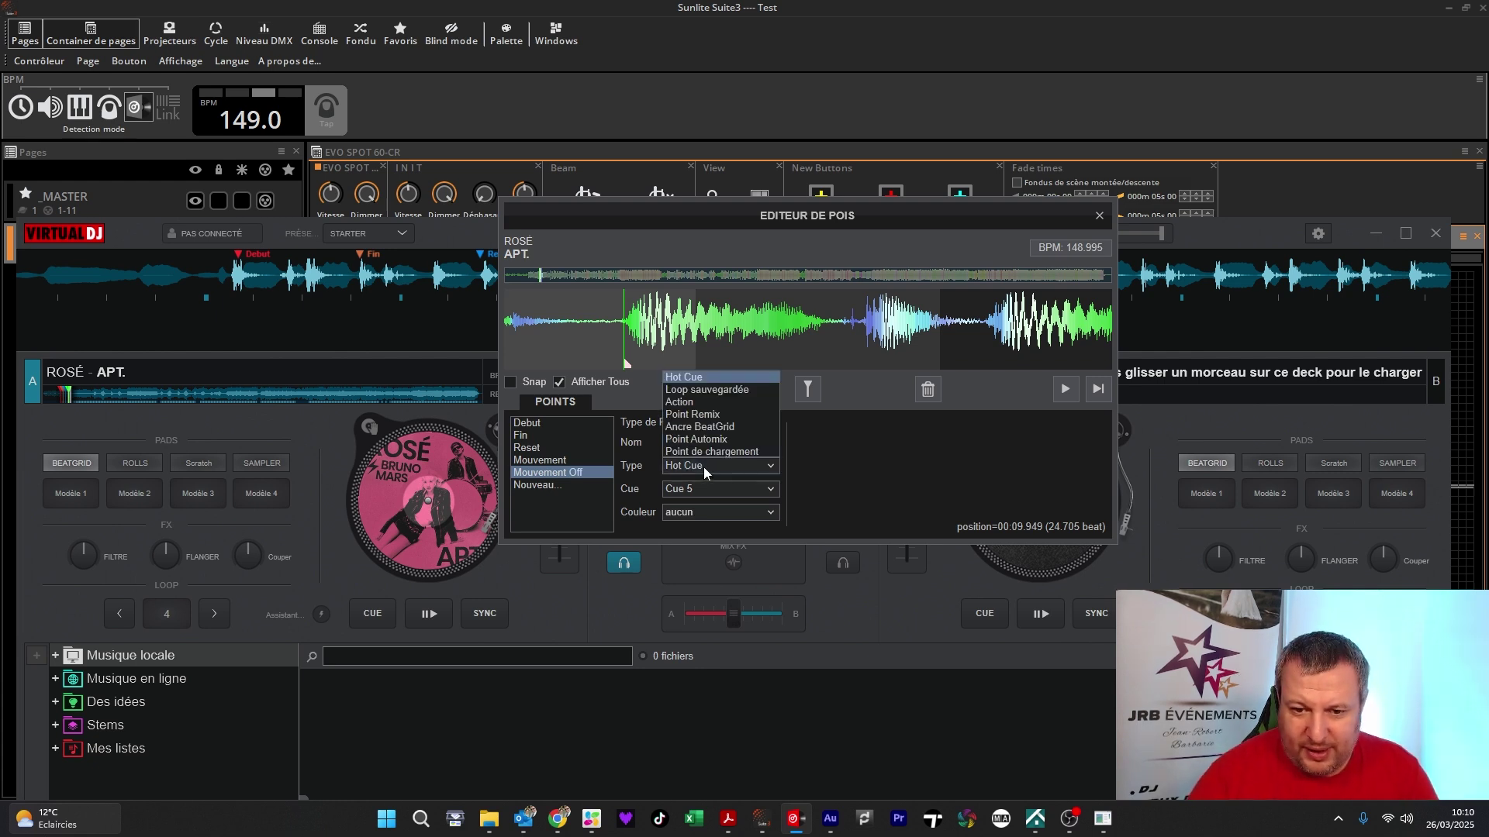
{"action": "left_click", "coordinate": [693, 402]}
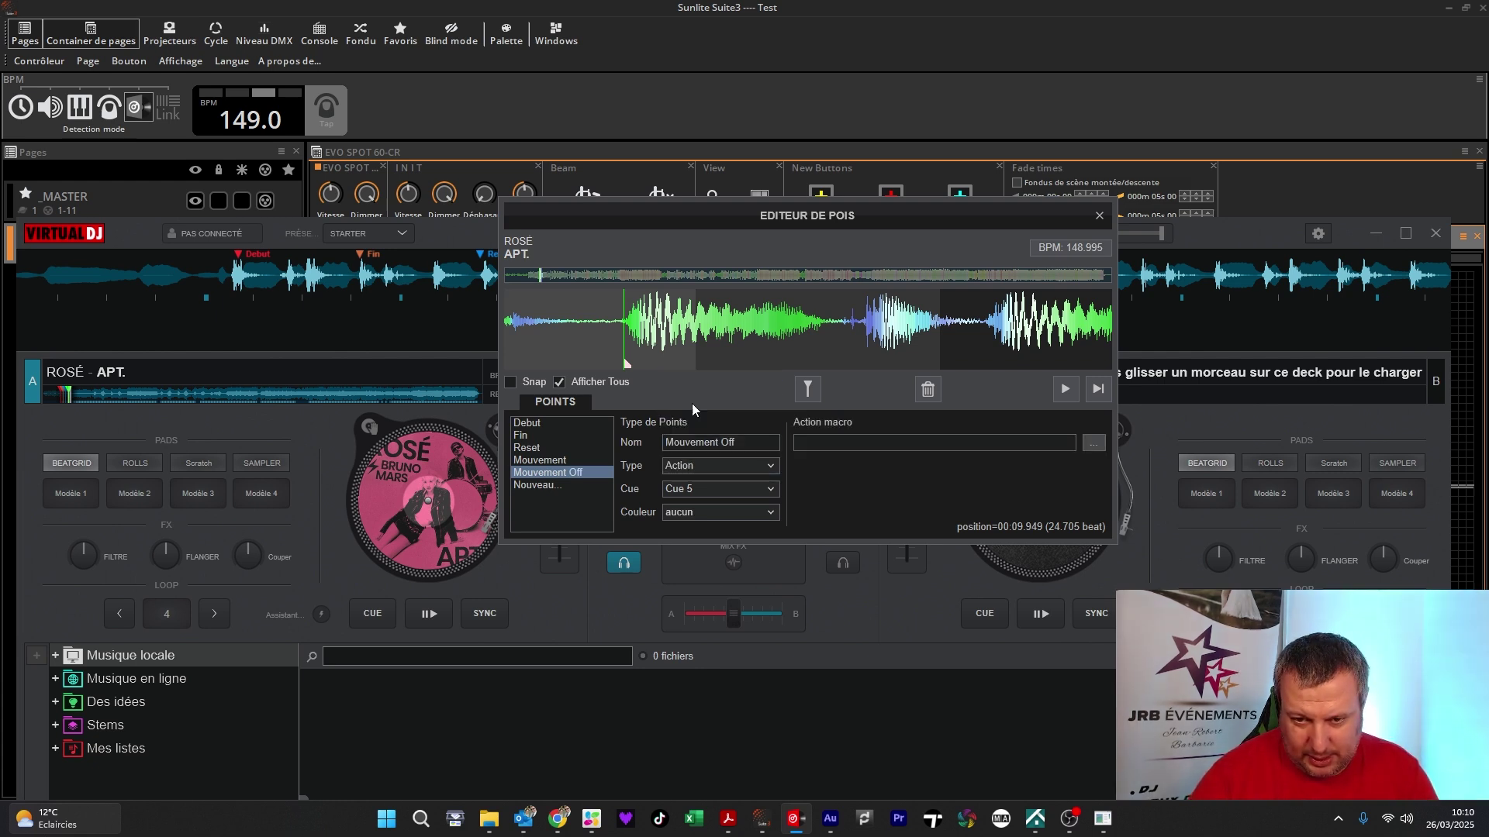
- Paste the copied macro into the Mouvement Off point and append off, giving os2l_button "EVO SPOT 60-CR" "PositionEight" off
{"action": "right_click", "coordinate": [829, 442]}
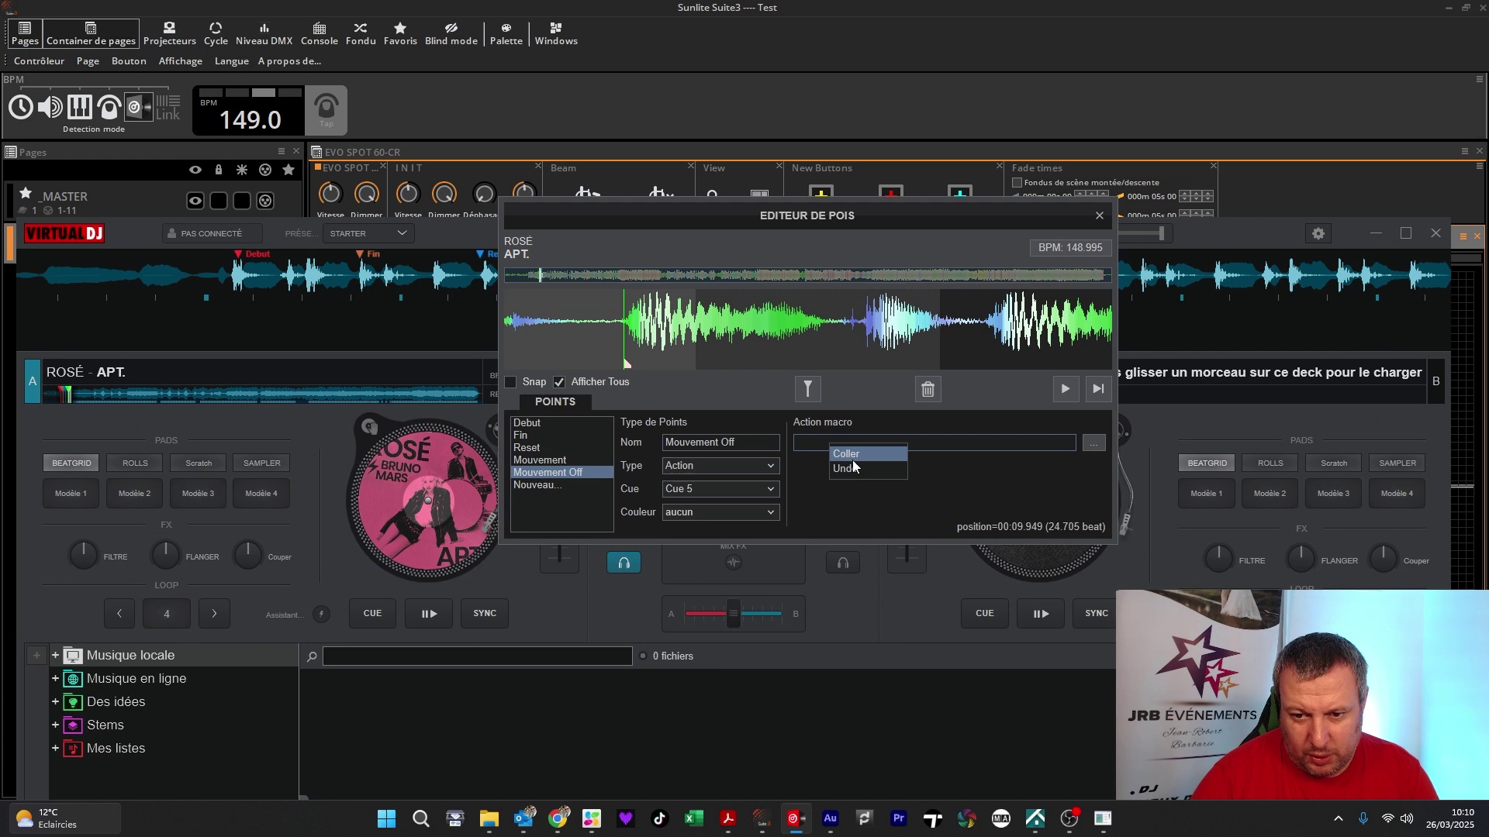
{"action": "left_click", "coordinate": [853, 456]}
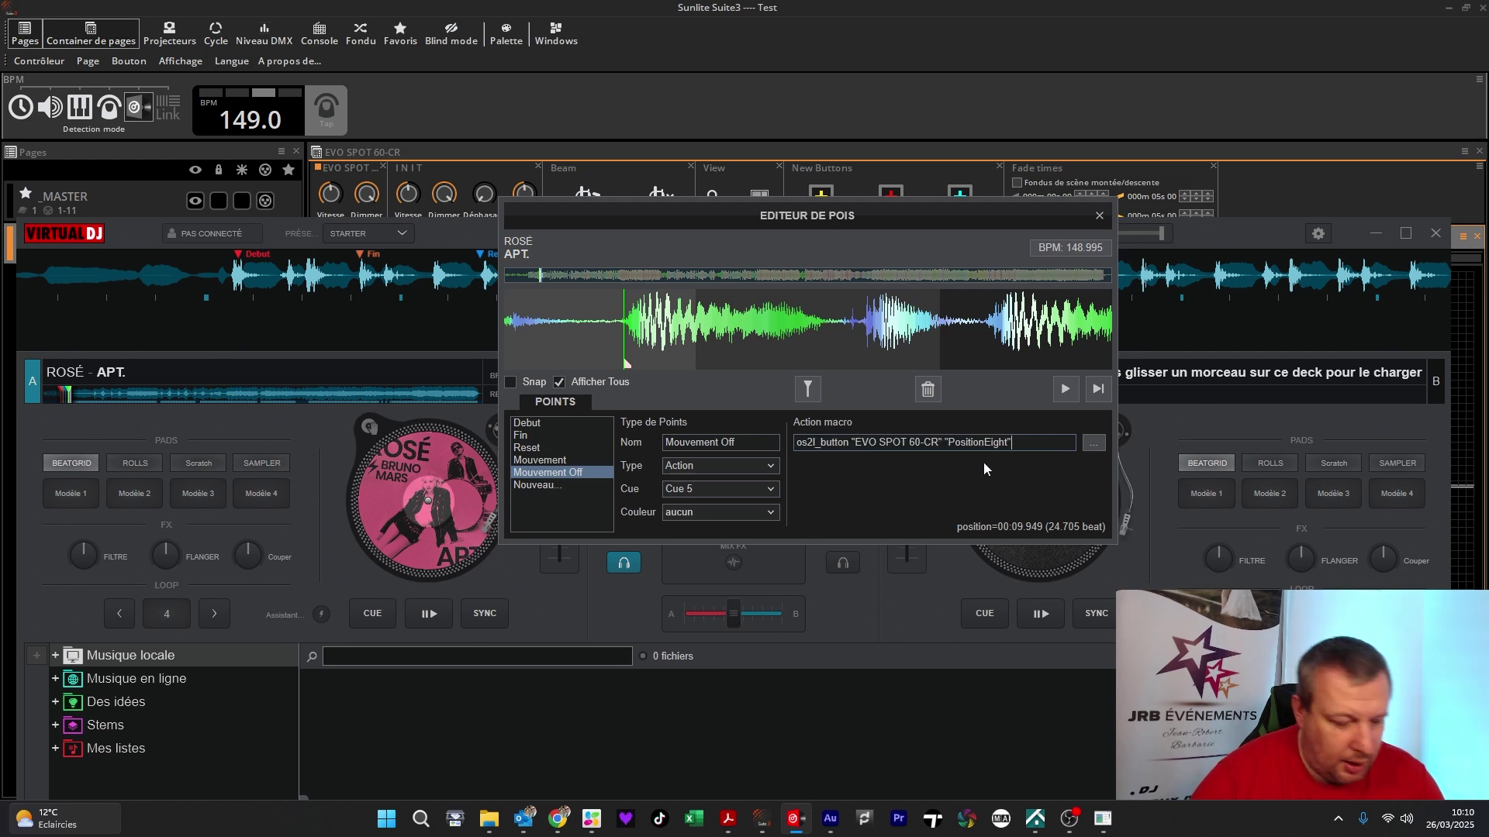
{"action": "type", "text": "of"}
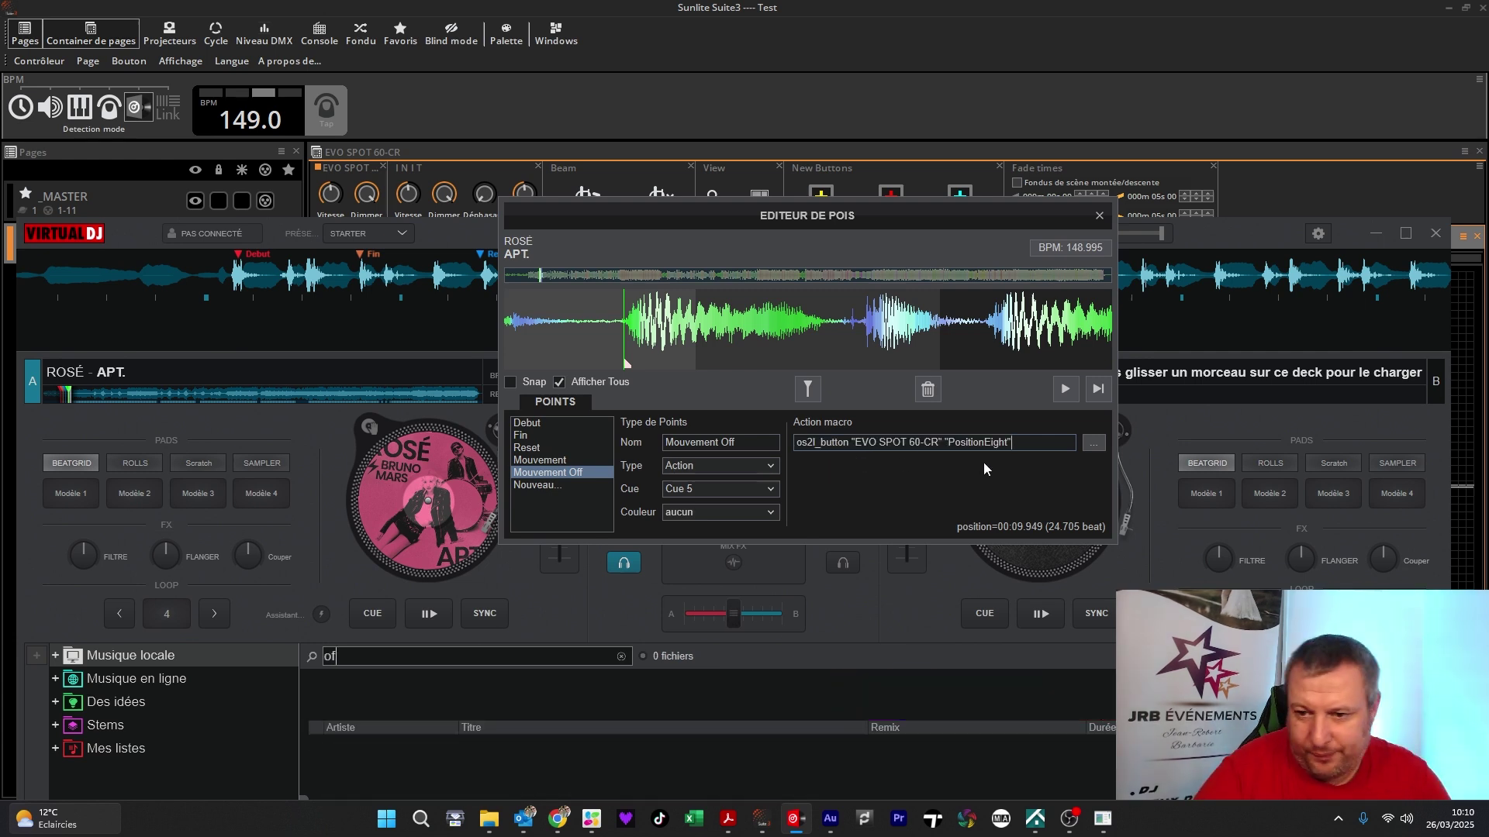
{"action": "key", "text": "BackSpace"}
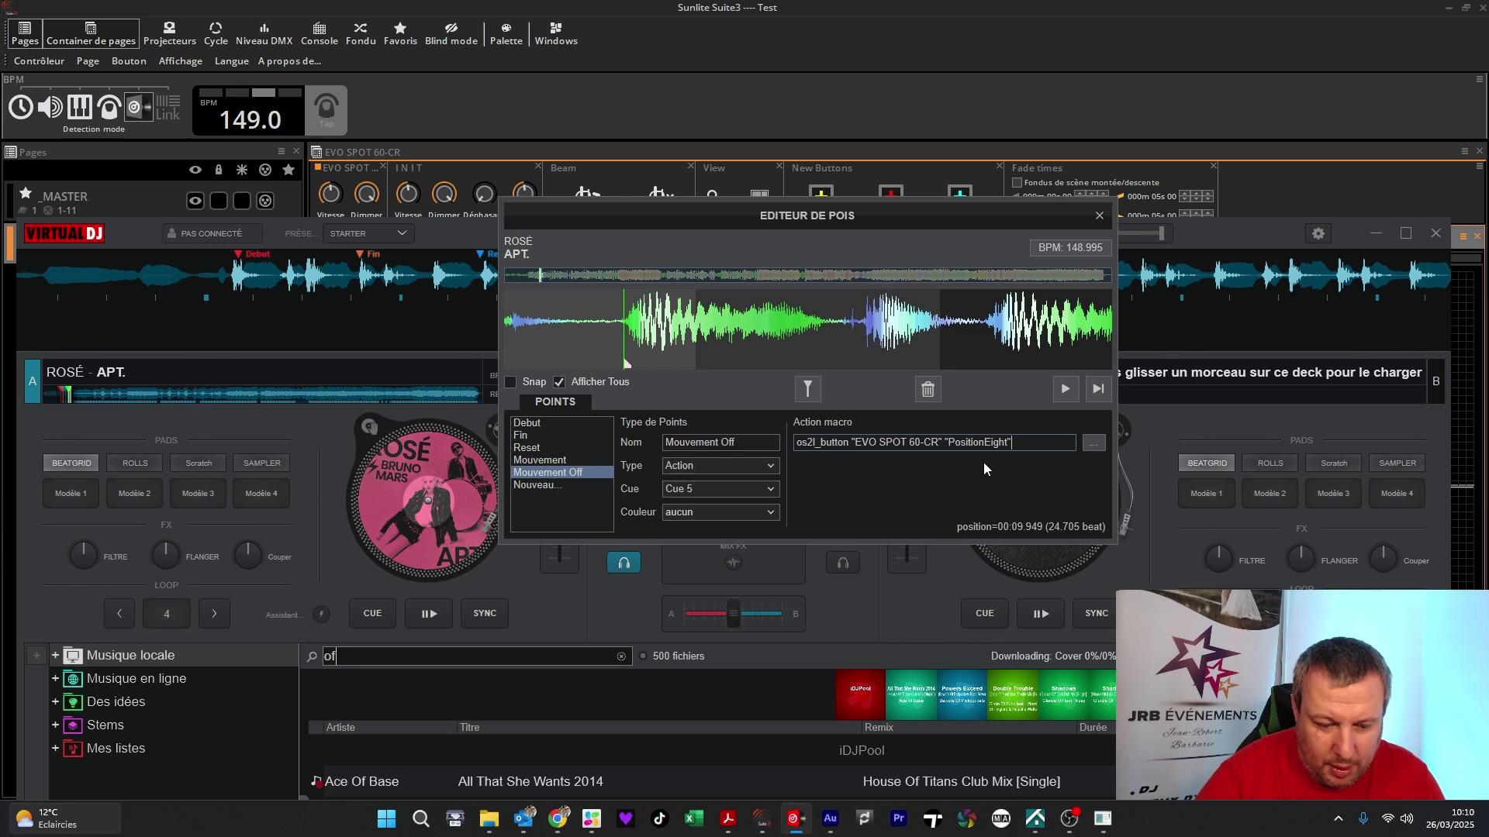
{"action": "key", "text": "BackSpace"}
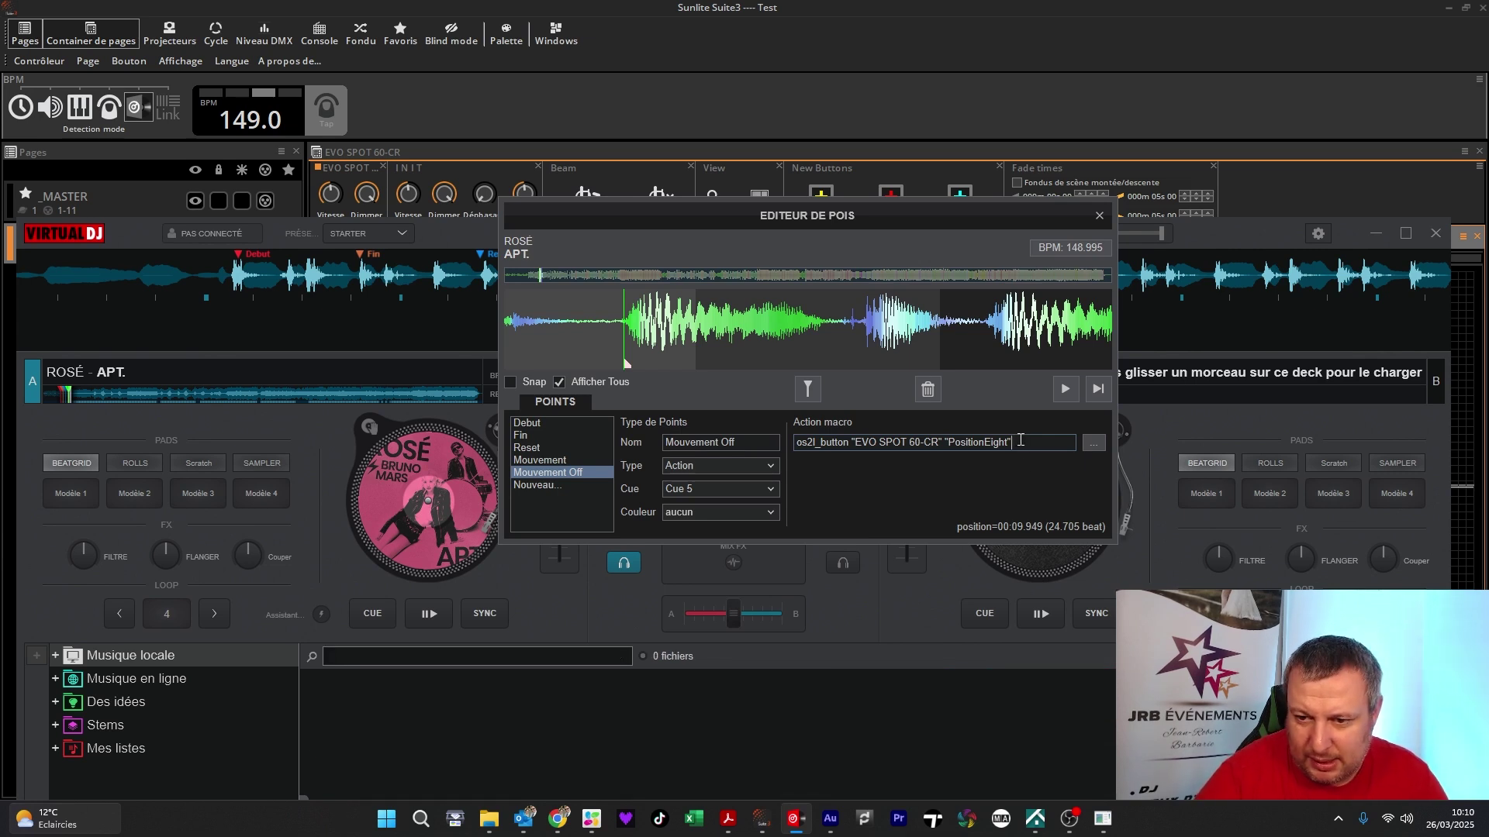
{"action": "left_click", "coordinate": [1021, 439]}
{"action": "type", "text": "off"}
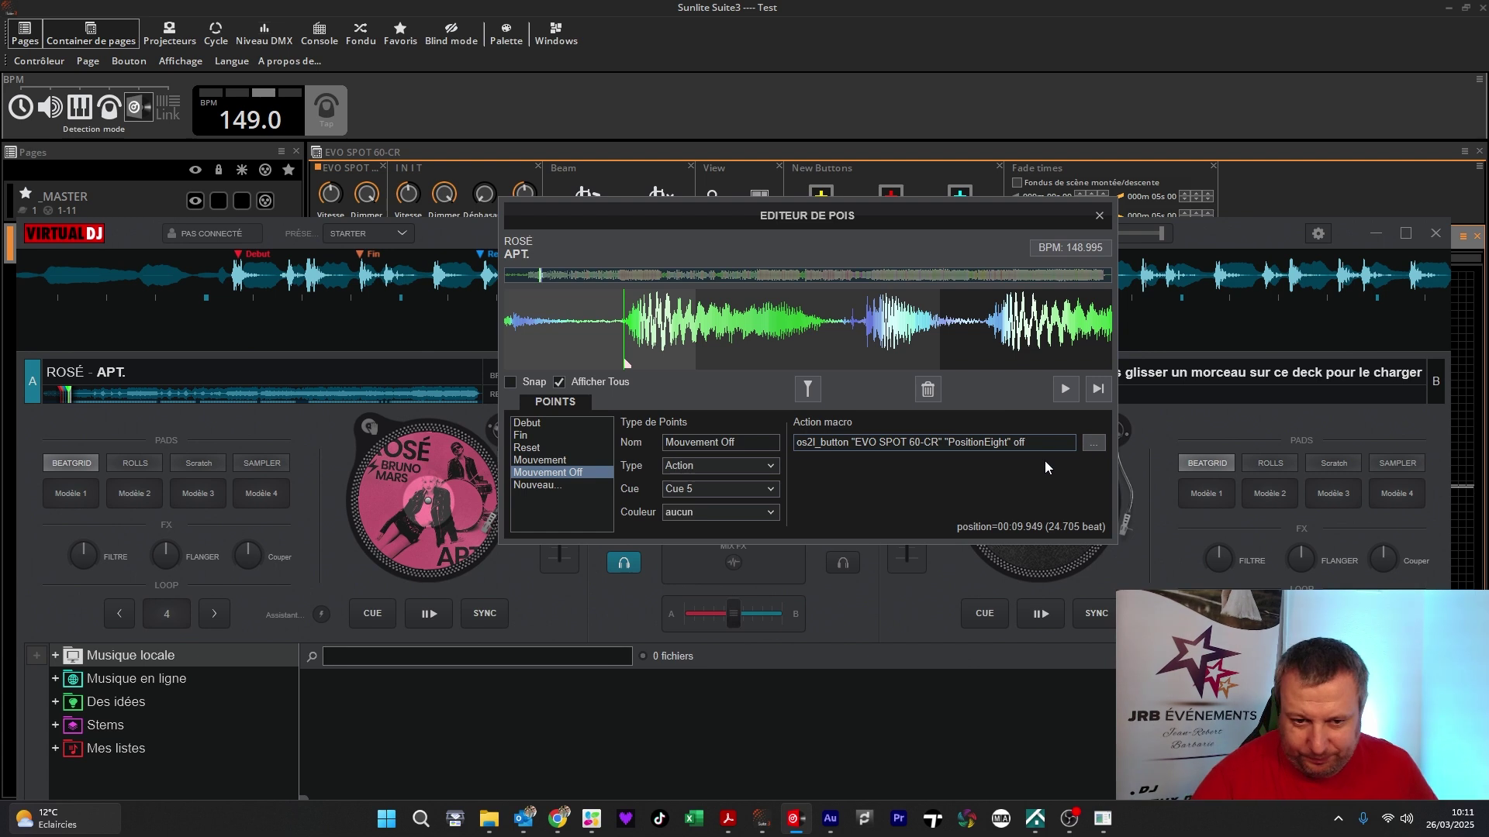
- Close the point editor, lower the VirtualDJ window to uncover Sunlite's position buttons and rewind the track to just before the Mouvement point
{"action": "left_click", "coordinate": [1100, 217]}
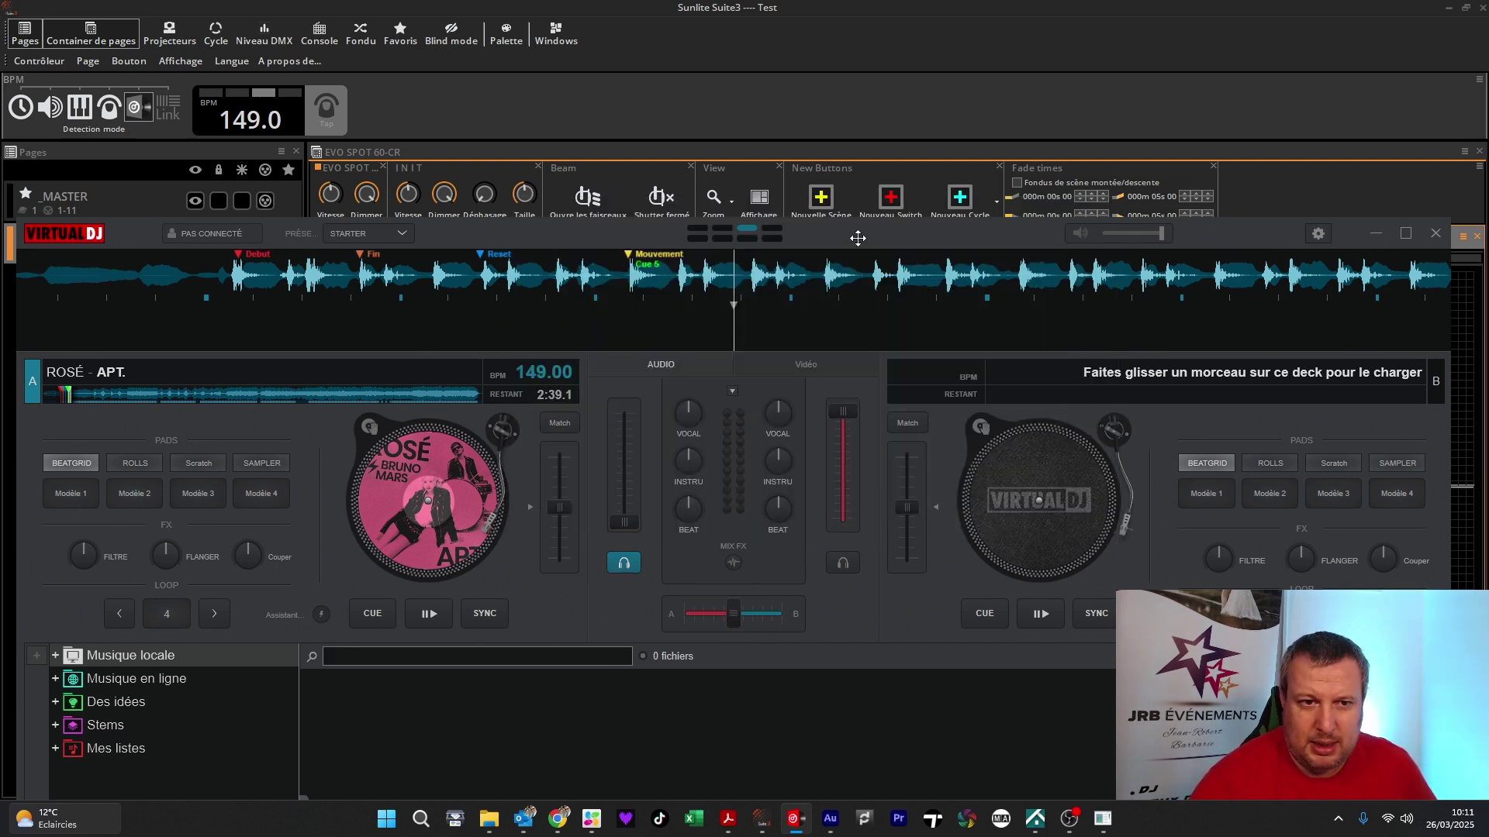
{"action": "left_click_drag", "start_coordinate": [848, 239], "coordinate": [854, 387]}
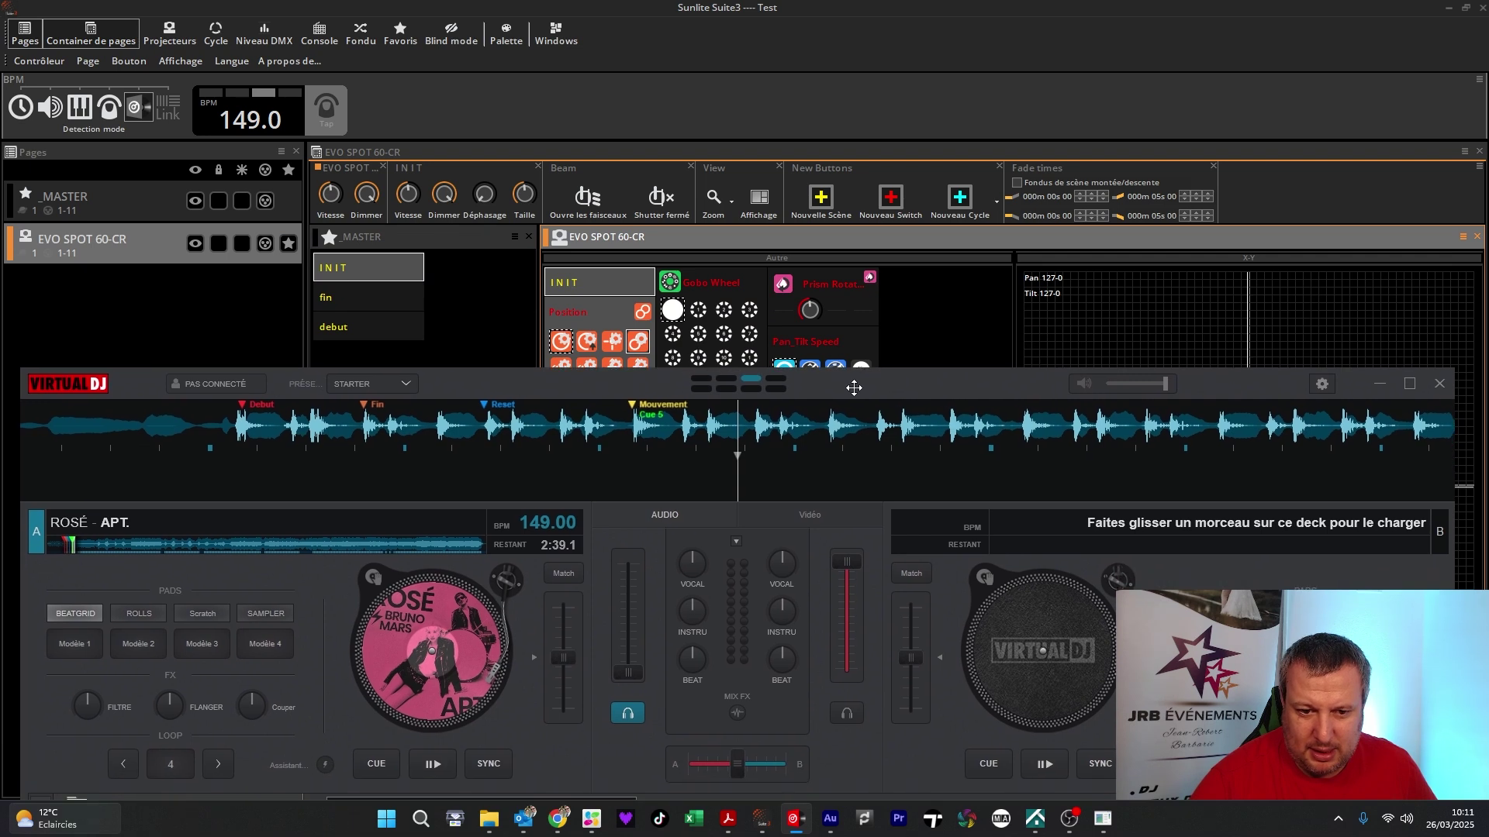
{"action": "left_click_drag", "start_coordinate": [707, 435], "coordinate": [809, 426]}
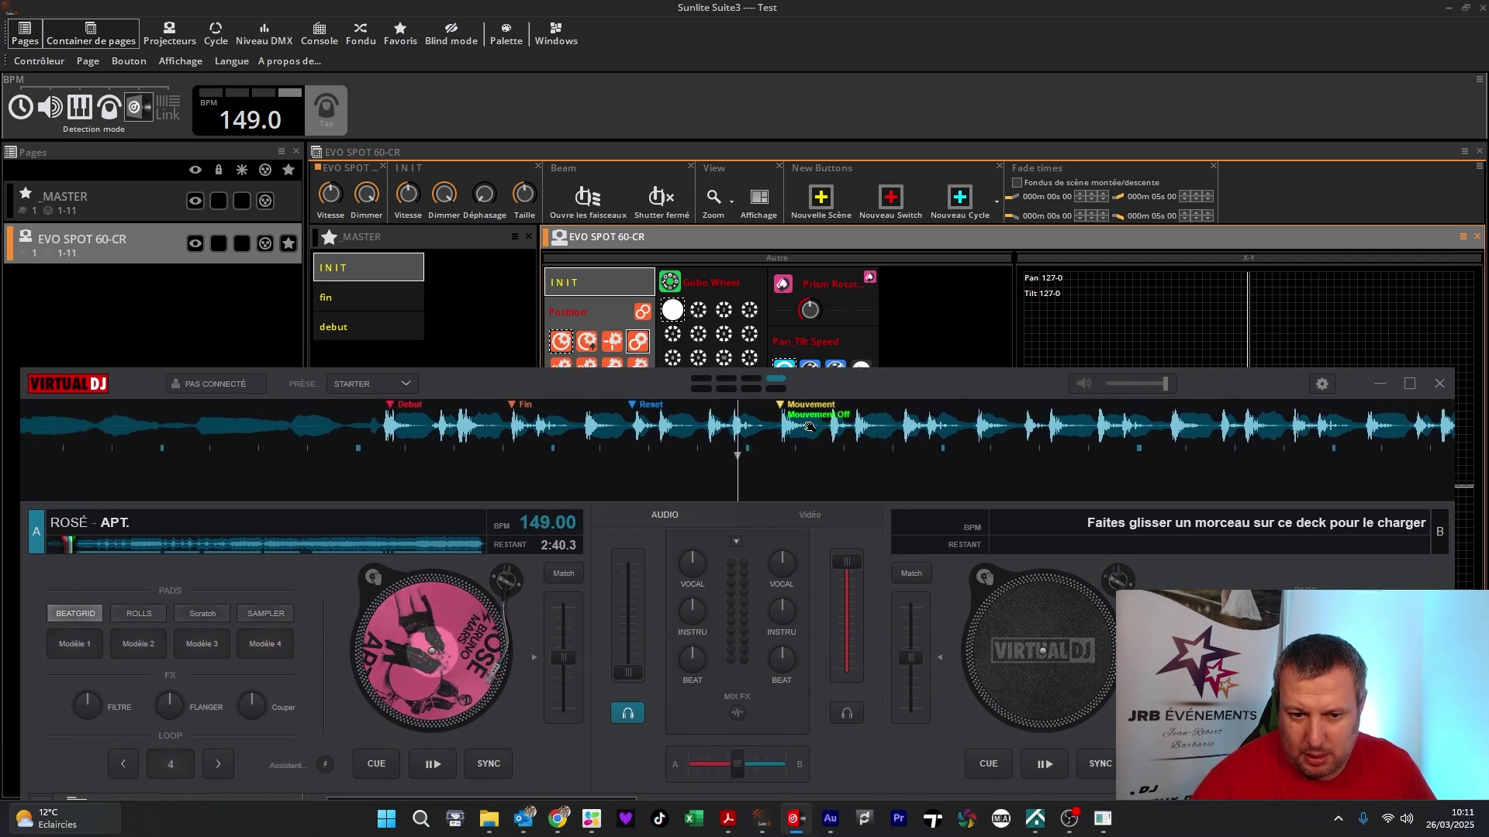
{"action": "scroll", "coordinate": [810, 434], "scroll_direction": "up", "scroll_amount": 2}
{"action": "scroll", "coordinate": [810, 438], "scroll_direction": "up", "scroll_amount": 3}
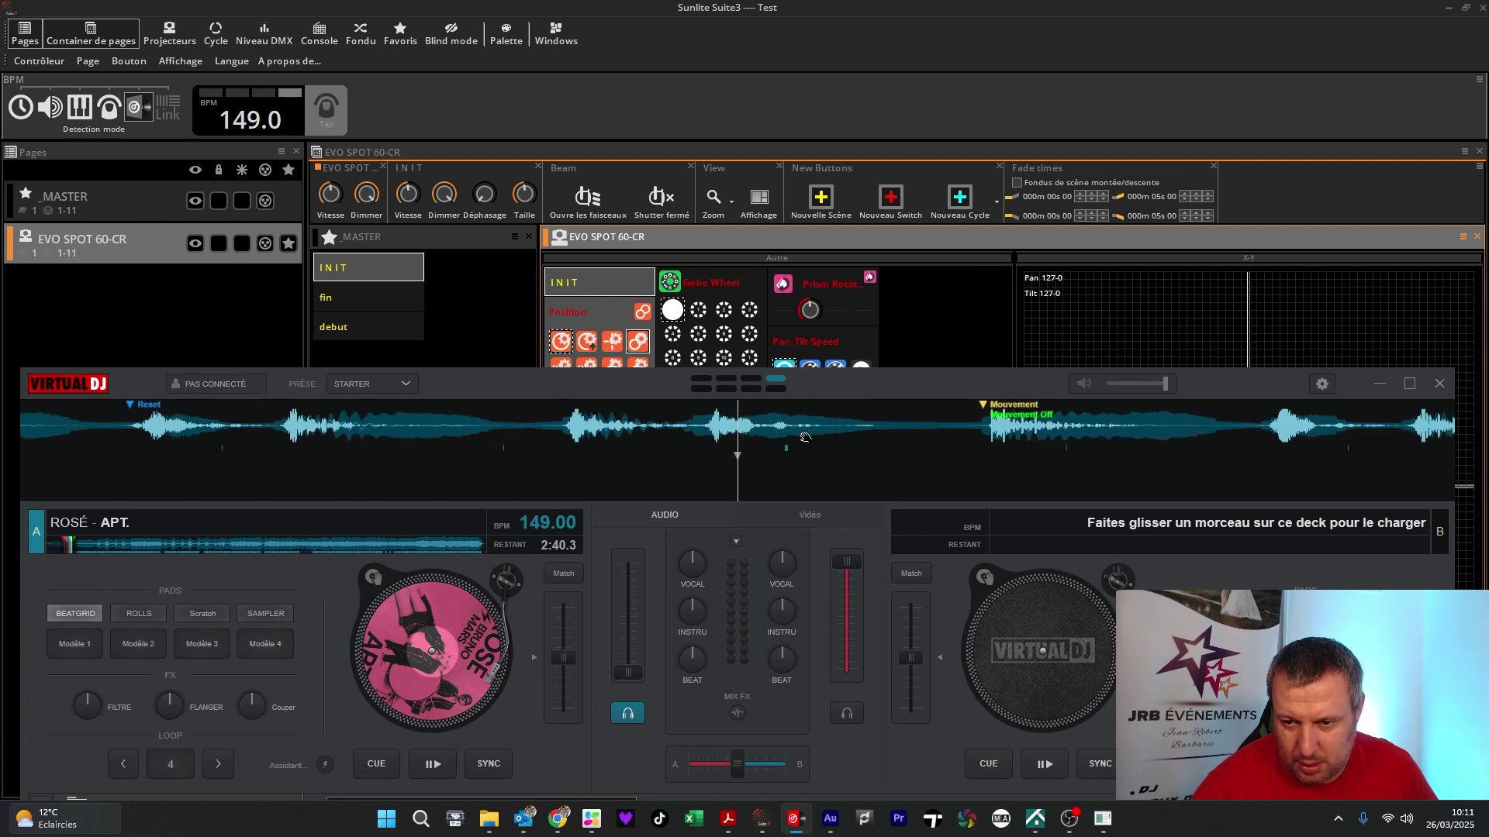
{"action": "scroll", "coordinate": [798, 433], "scroll_direction": "down", "scroll_amount": 3}
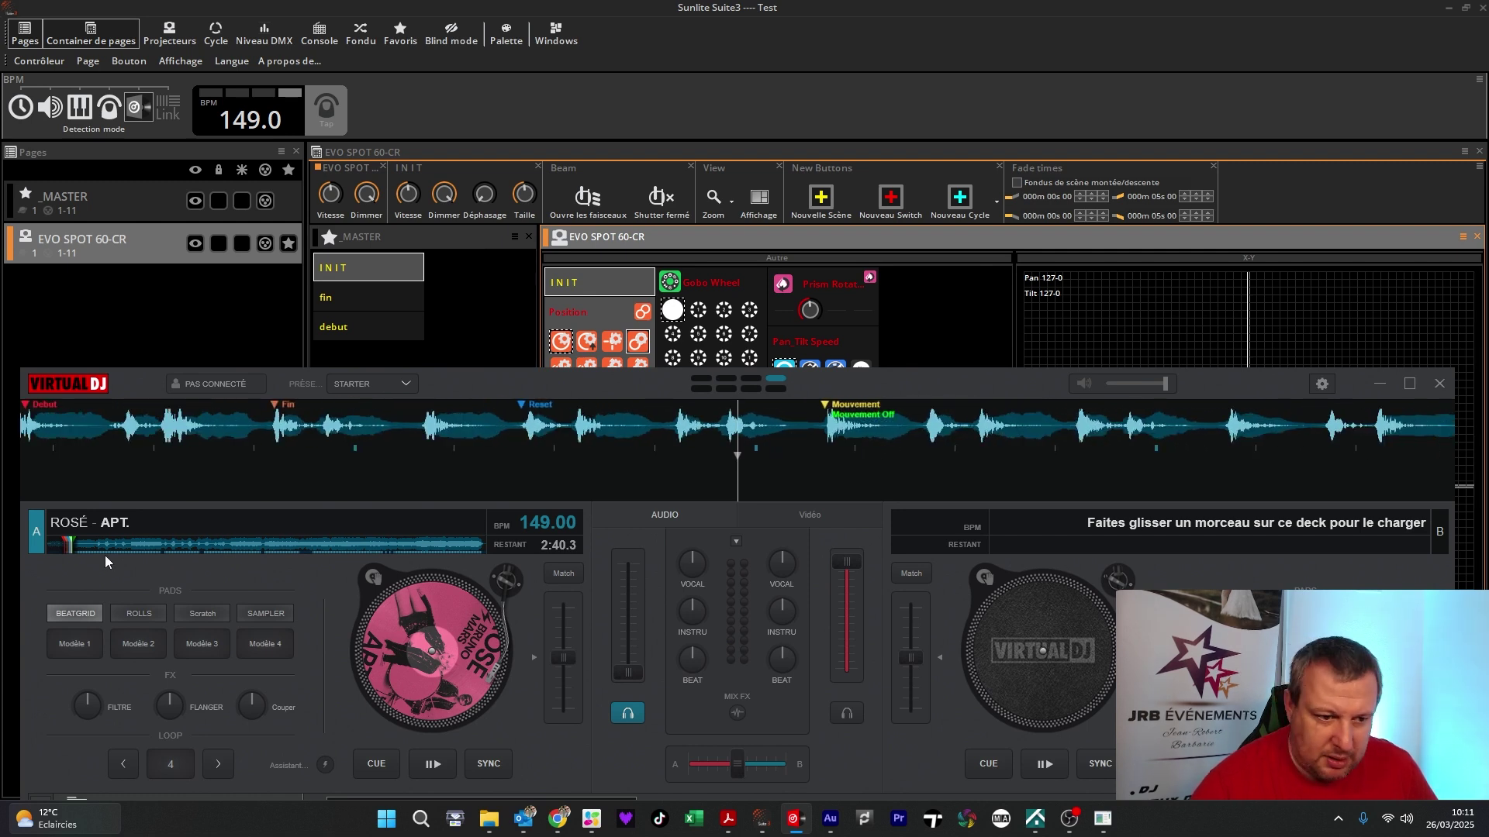
- Reopen the point editor and check the entries of the overlapping Mouvement and Mouvement Off points
{"action": "right_click", "coordinate": [73, 546]}
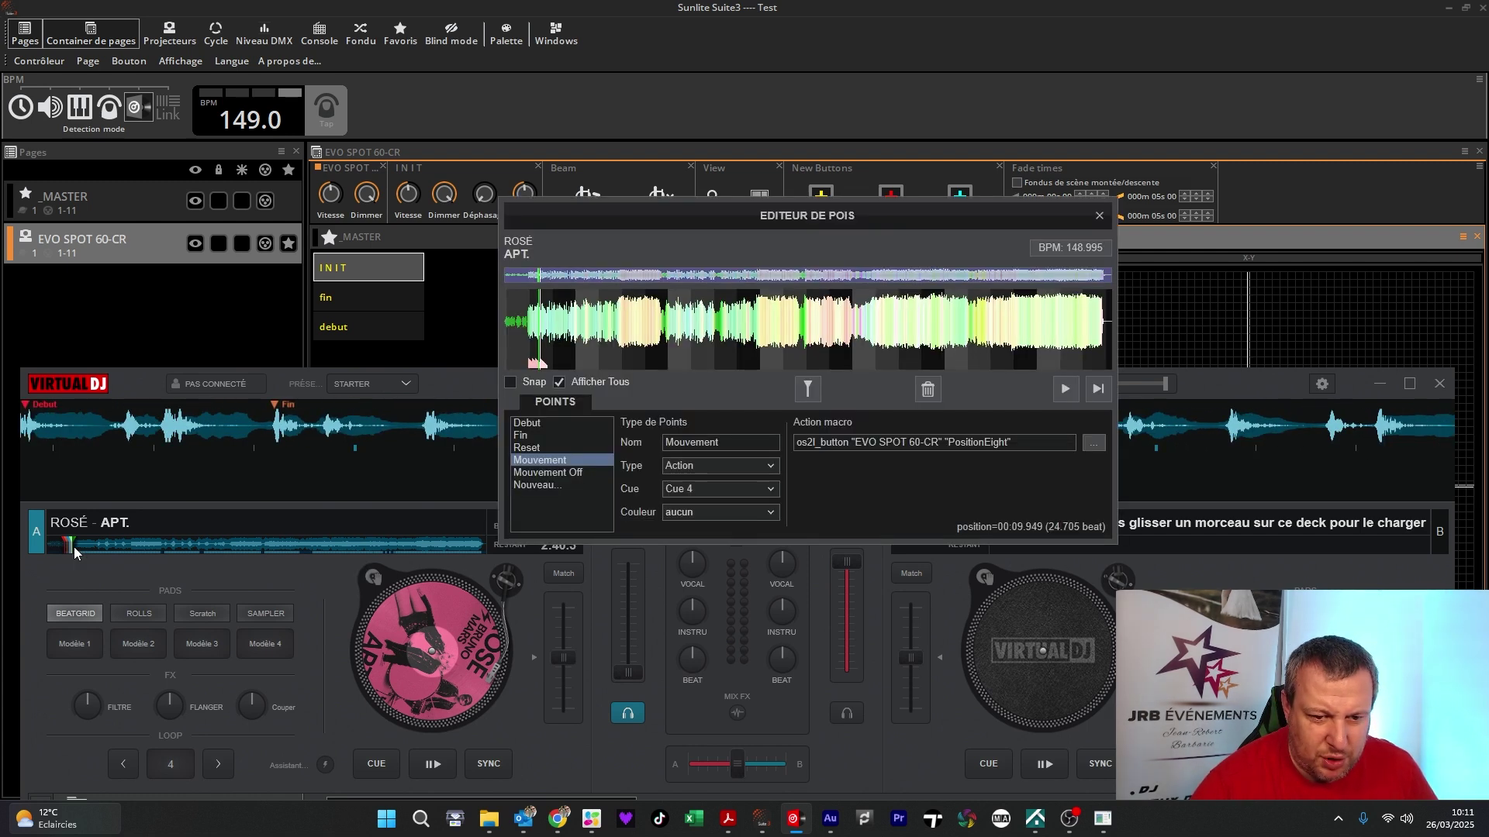
{"action": "left_click", "coordinate": [73, 547]}
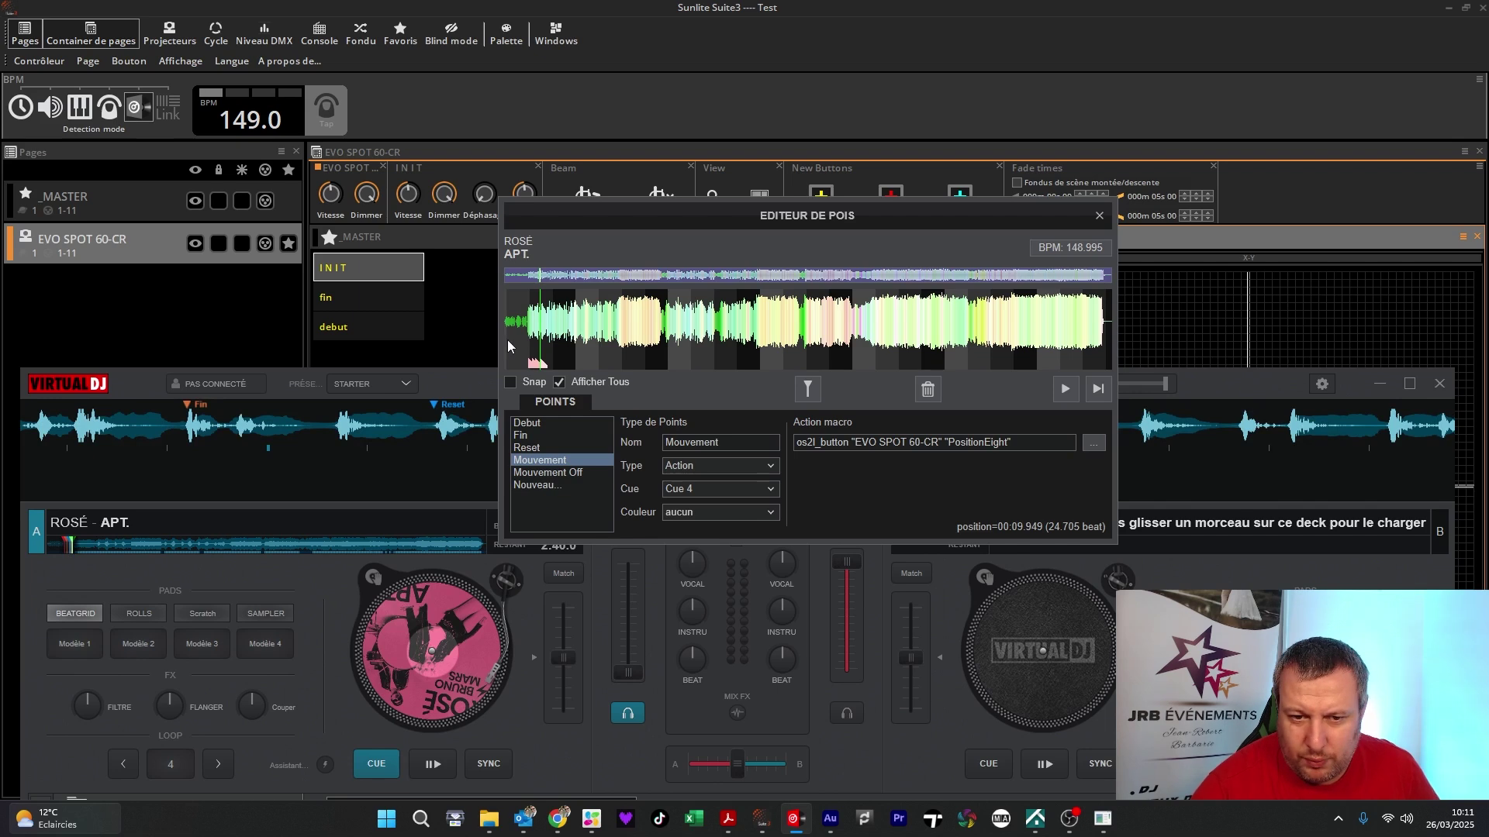
{"action": "scroll", "coordinate": [527, 339], "scroll_direction": "up", "scroll_amount": 2}
{"action": "scroll", "coordinate": [543, 340], "scroll_direction": "up", "scroll_amount": 4}
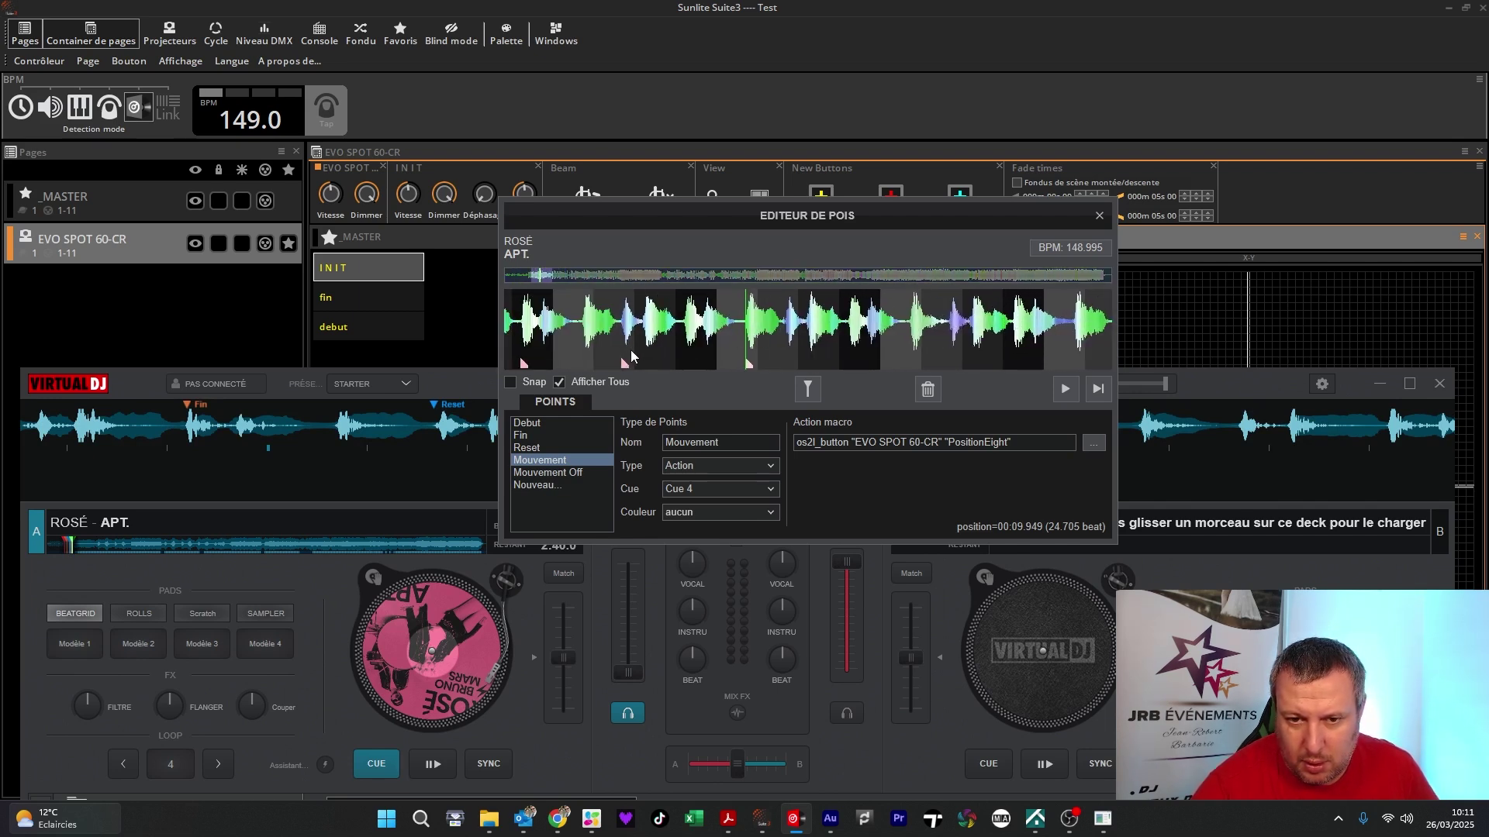
{"action": "left_click", "coordinate": [552, 472]}
{"action": "left_click", "coordinate": [548, 463]}
{"action": "left_click", "coordinate": [549, 475]}
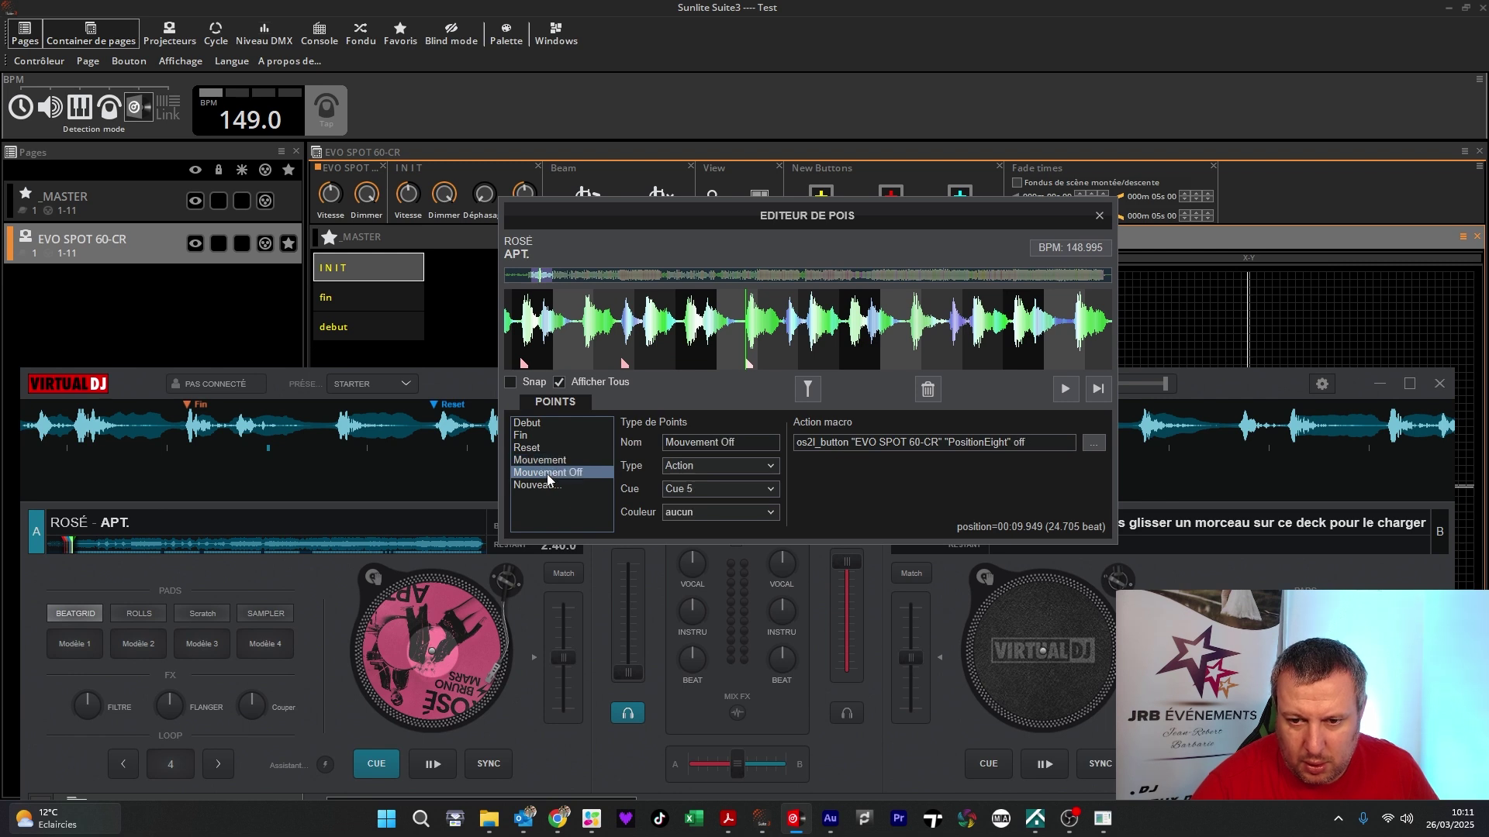
- Separate the overlapping markers by moving Mouvement Off after Mouvement, to position 00:10.975, and close the point editor
{"action": "left_click", "coordinate": [747, 365]}
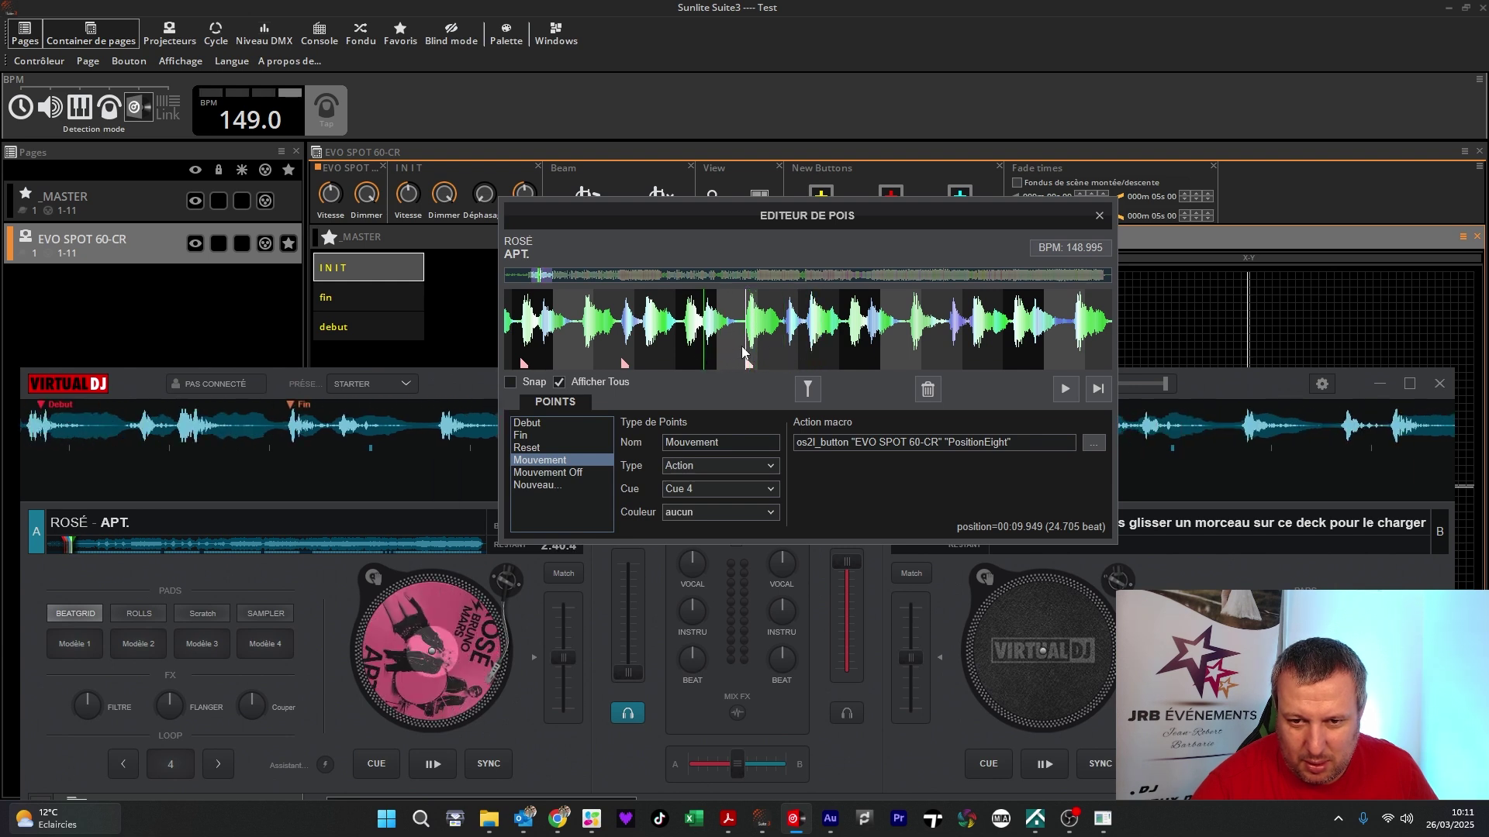
{"action": "left_click_drag", "start_coordinate": [742, 343], "coordinate": [799, 343]}
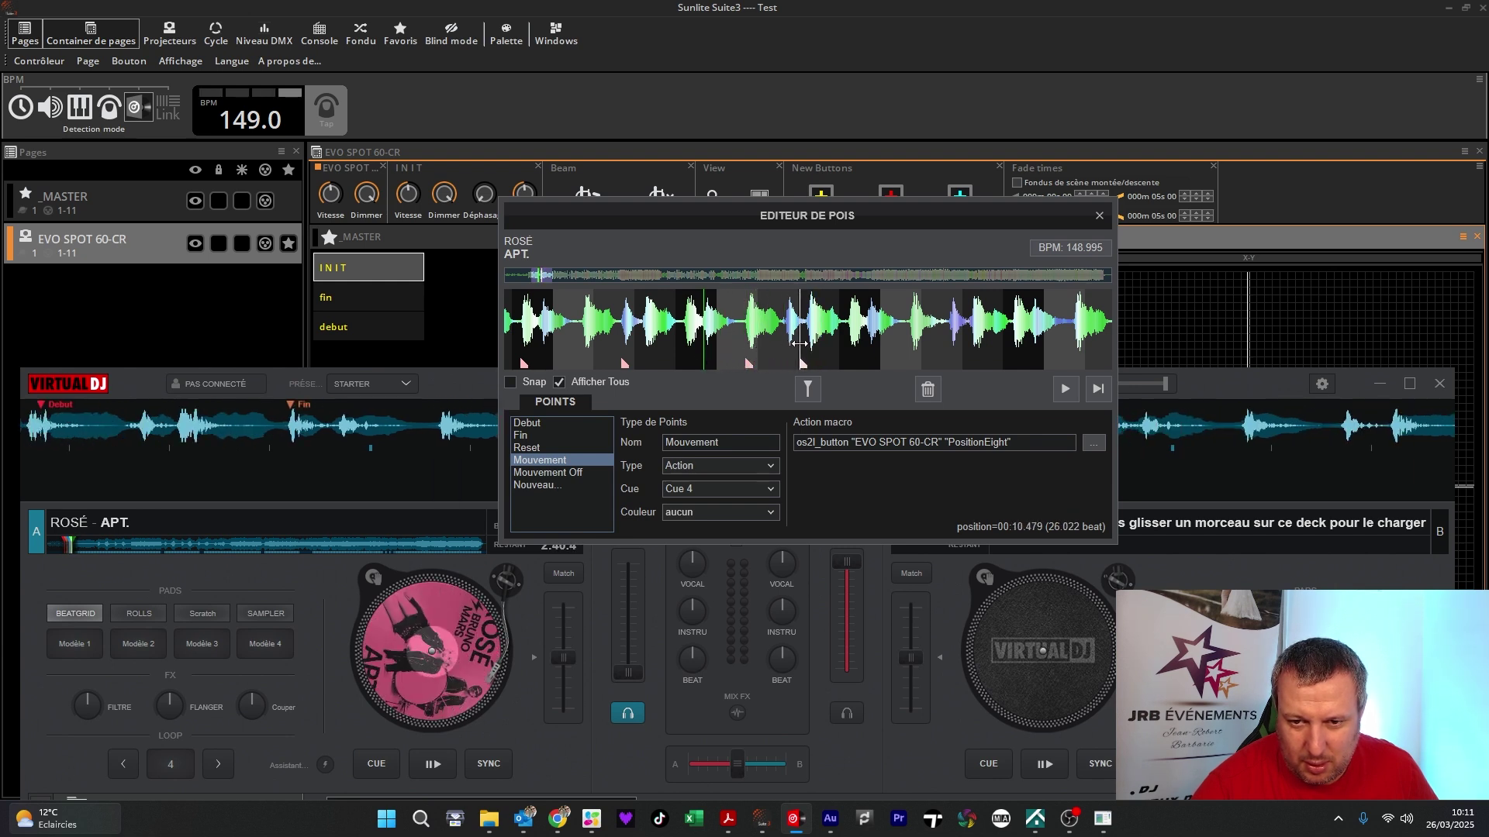
{"action": "left_click", "coordinate": [803, 364]}
{"action": "left_click", "coordinate": [747, 365]}
{"action": "left_click_drag", "start_coordinate": [746, 350], "coordinate": [851, 355]}
{"action": "left_click", "coordinate": [802, 355]}
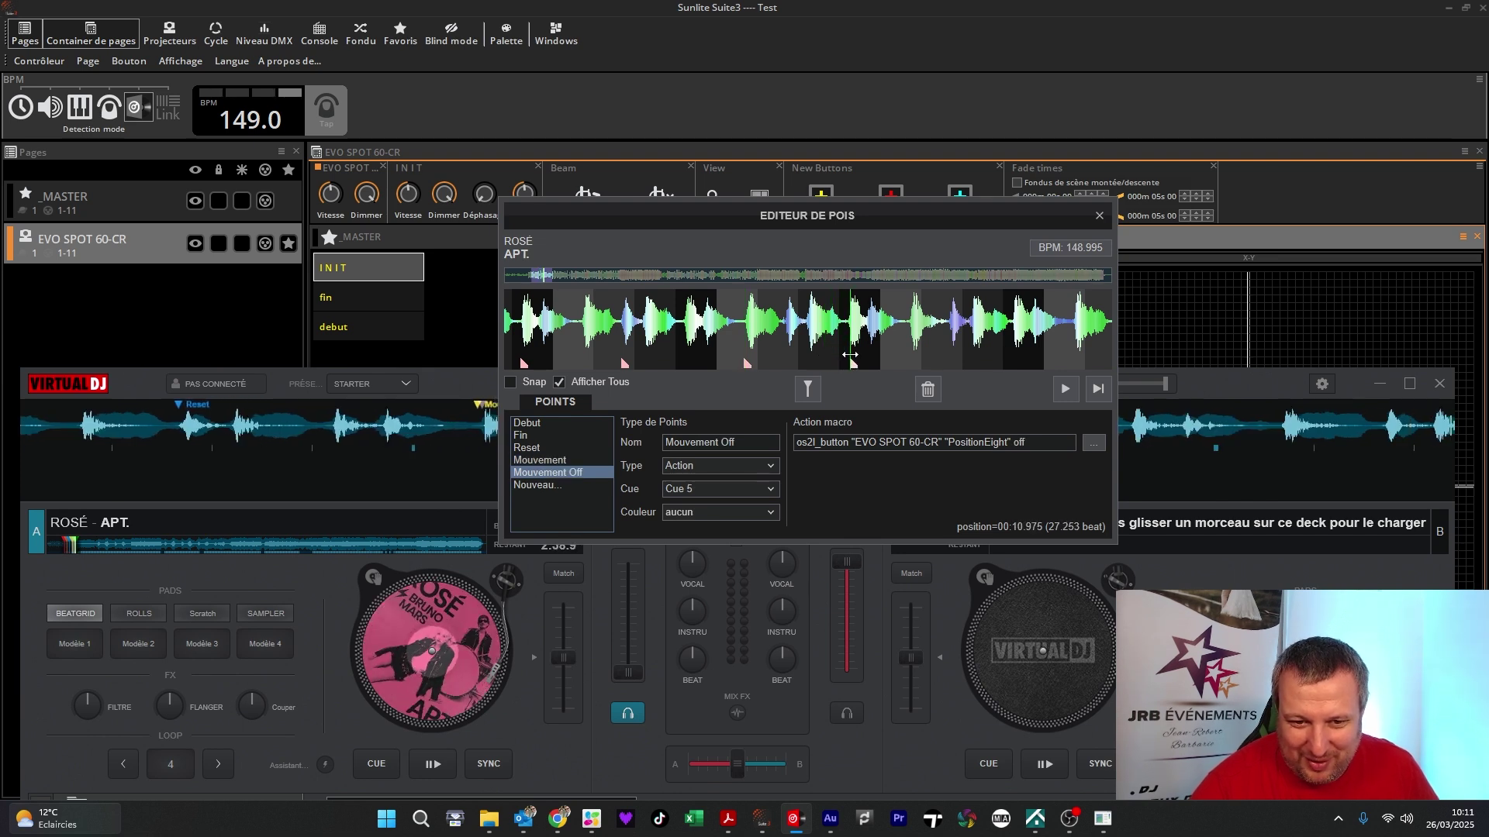
{"action": "left_click", "coordinate": [1099, 215]}
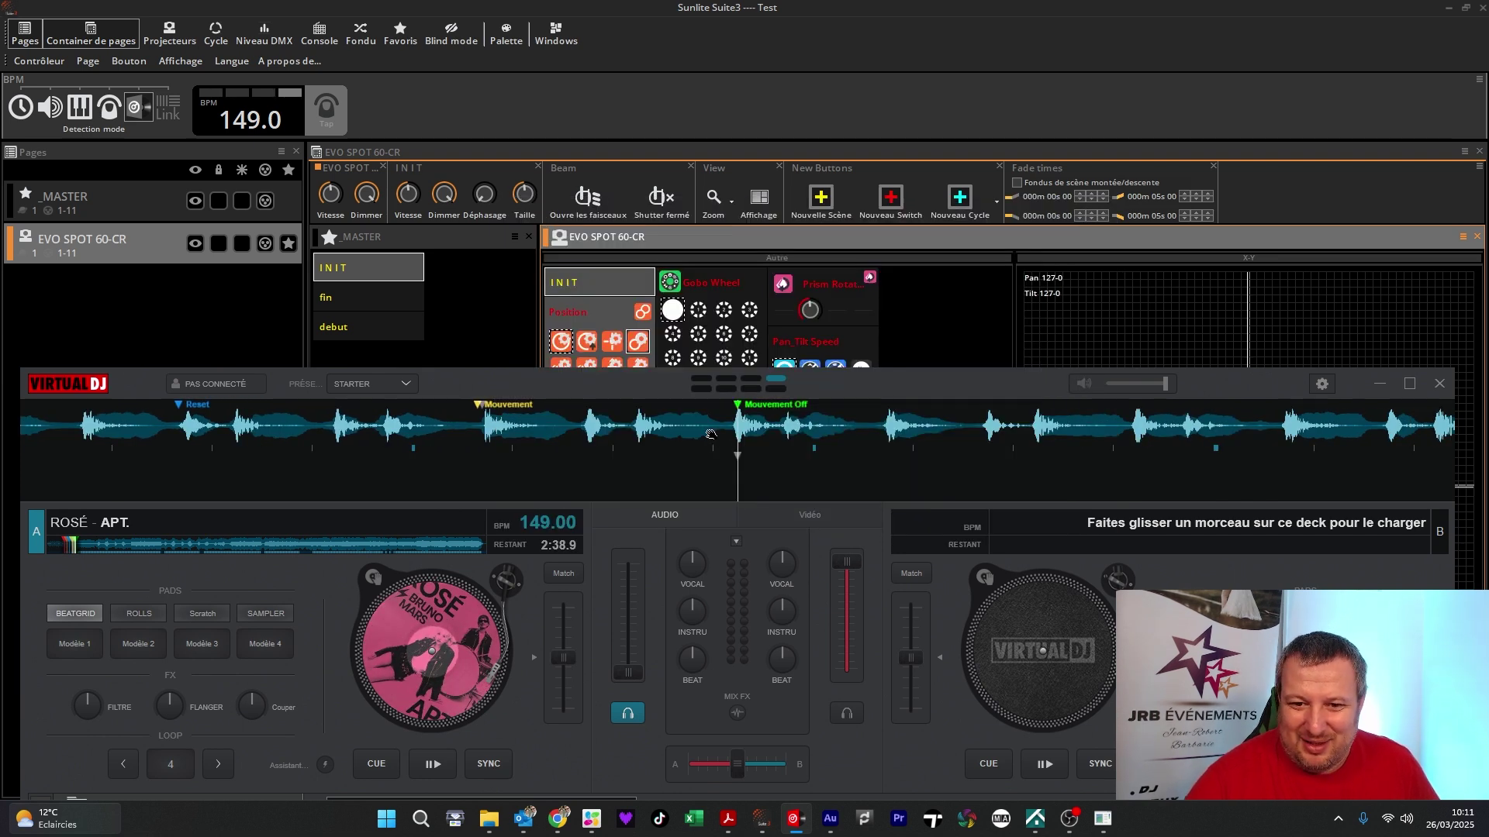
- Rewind the track to before the Reset point, play it past Mouvement and Mouvement Off to test both macros, and pause
{"action": "left_click_drag", "start_coordinate": [593, 440], "coordinate": [1221, 427]}
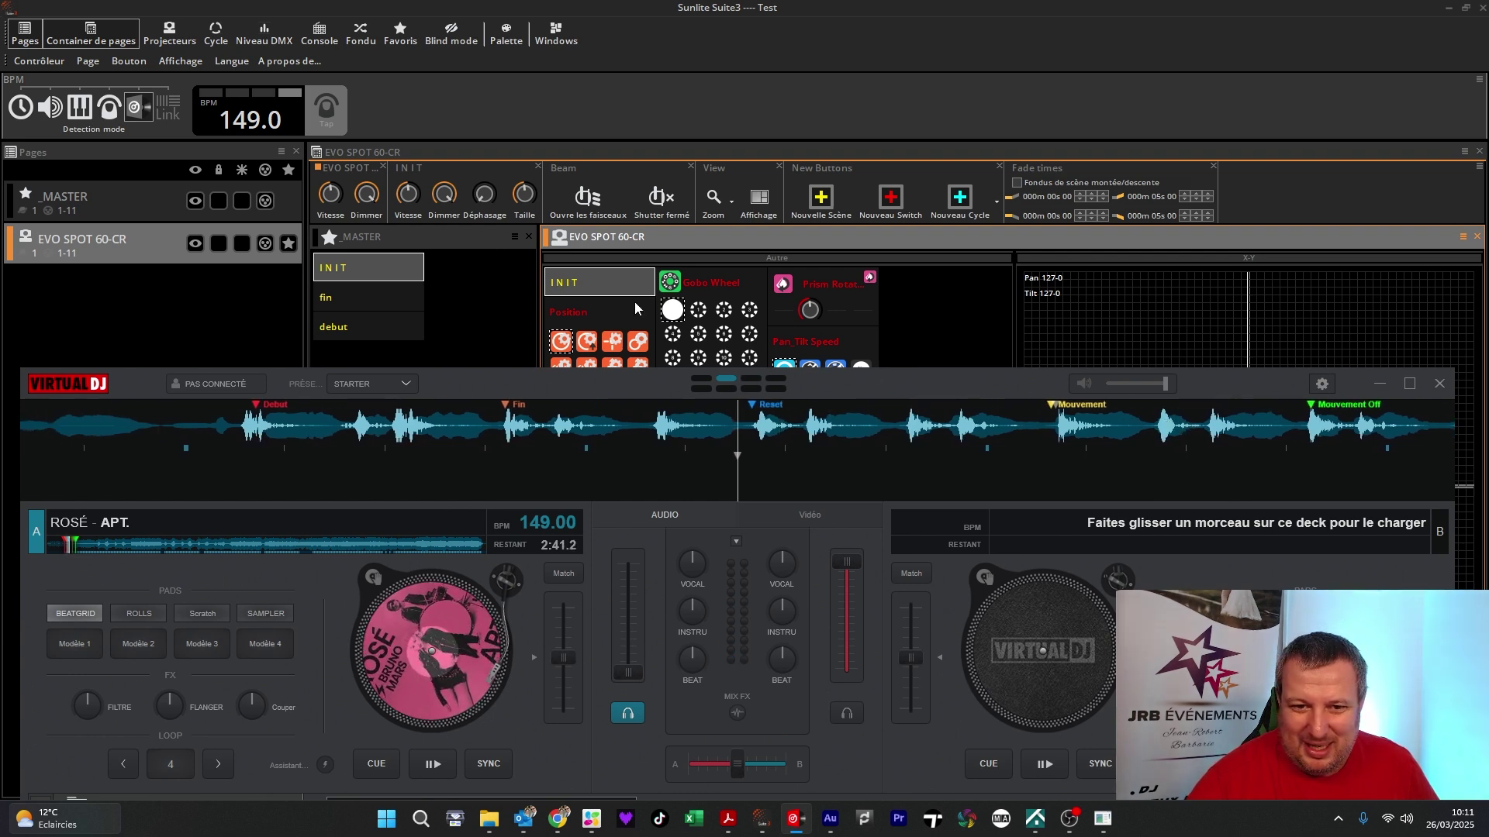
{"action": "left_click", "coordinate": [442, 764]}
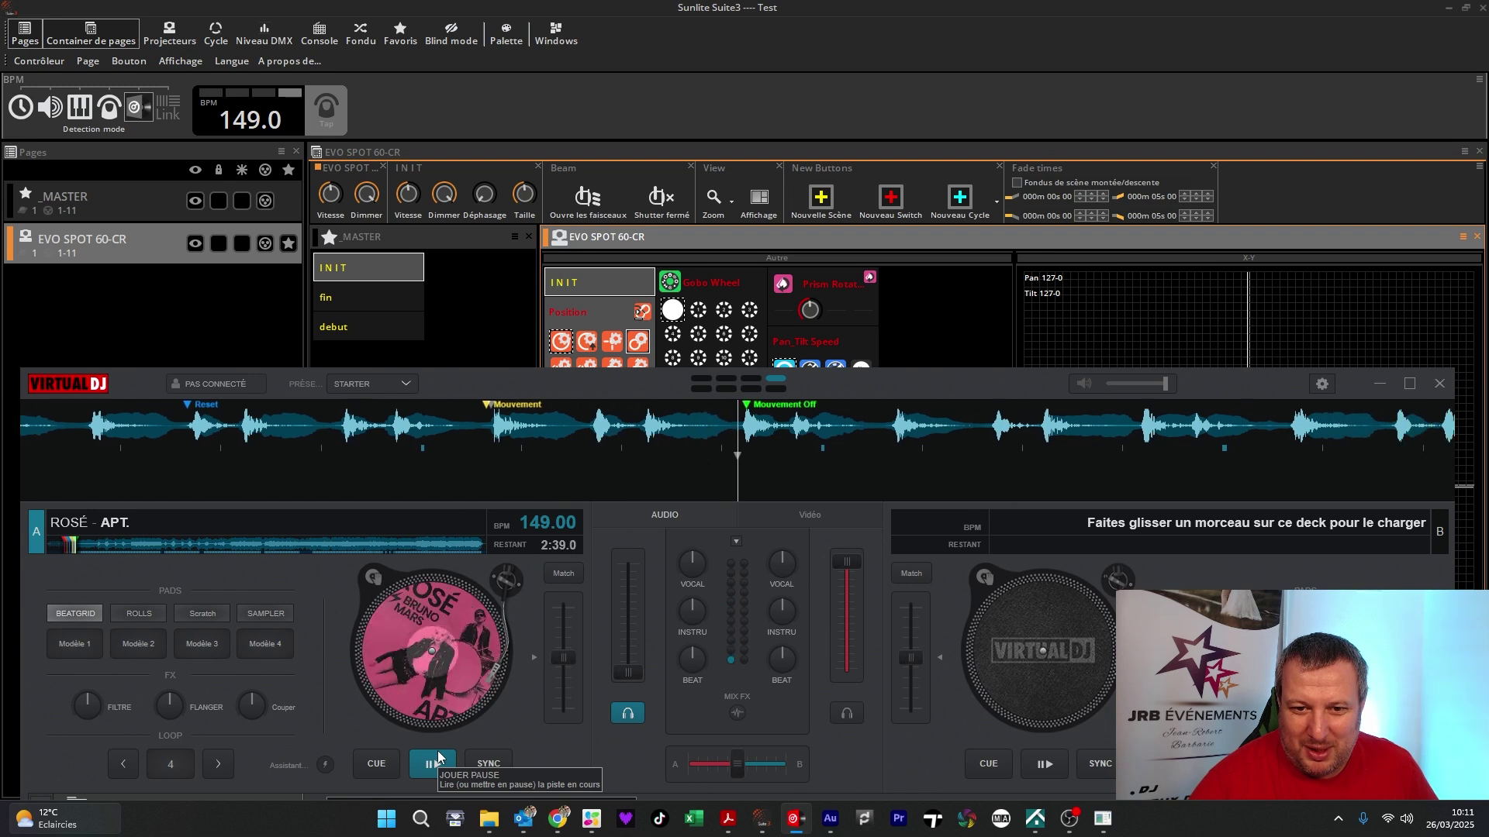
{"action": "left_click", "coordinate": [433, 761]}
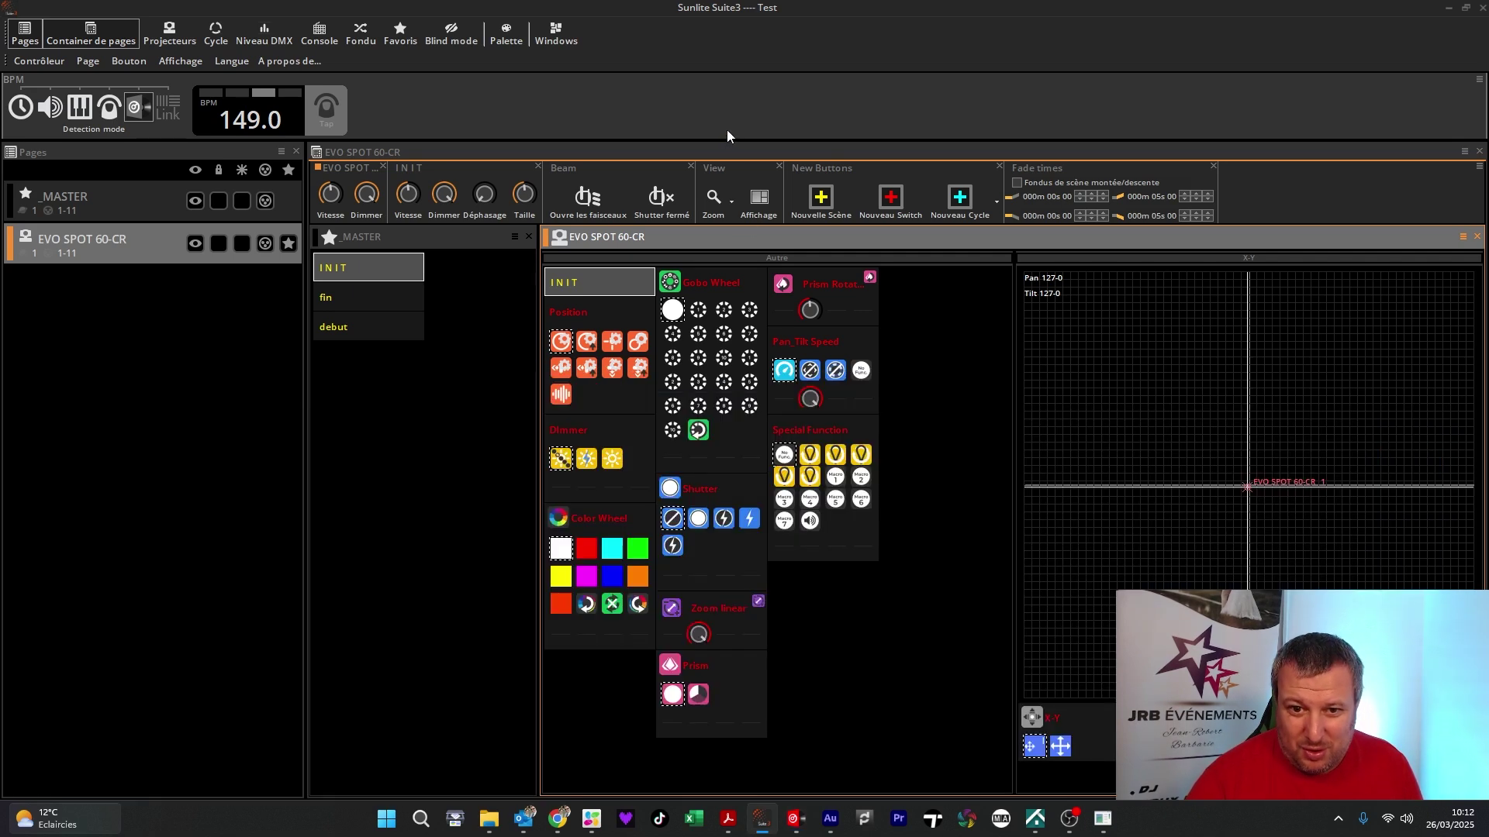
- Switch to VirtualDJ, change its main interface to the Default - Essentials skin and close the settings
{"action": "left_click", "coordinate": [731, 138]}
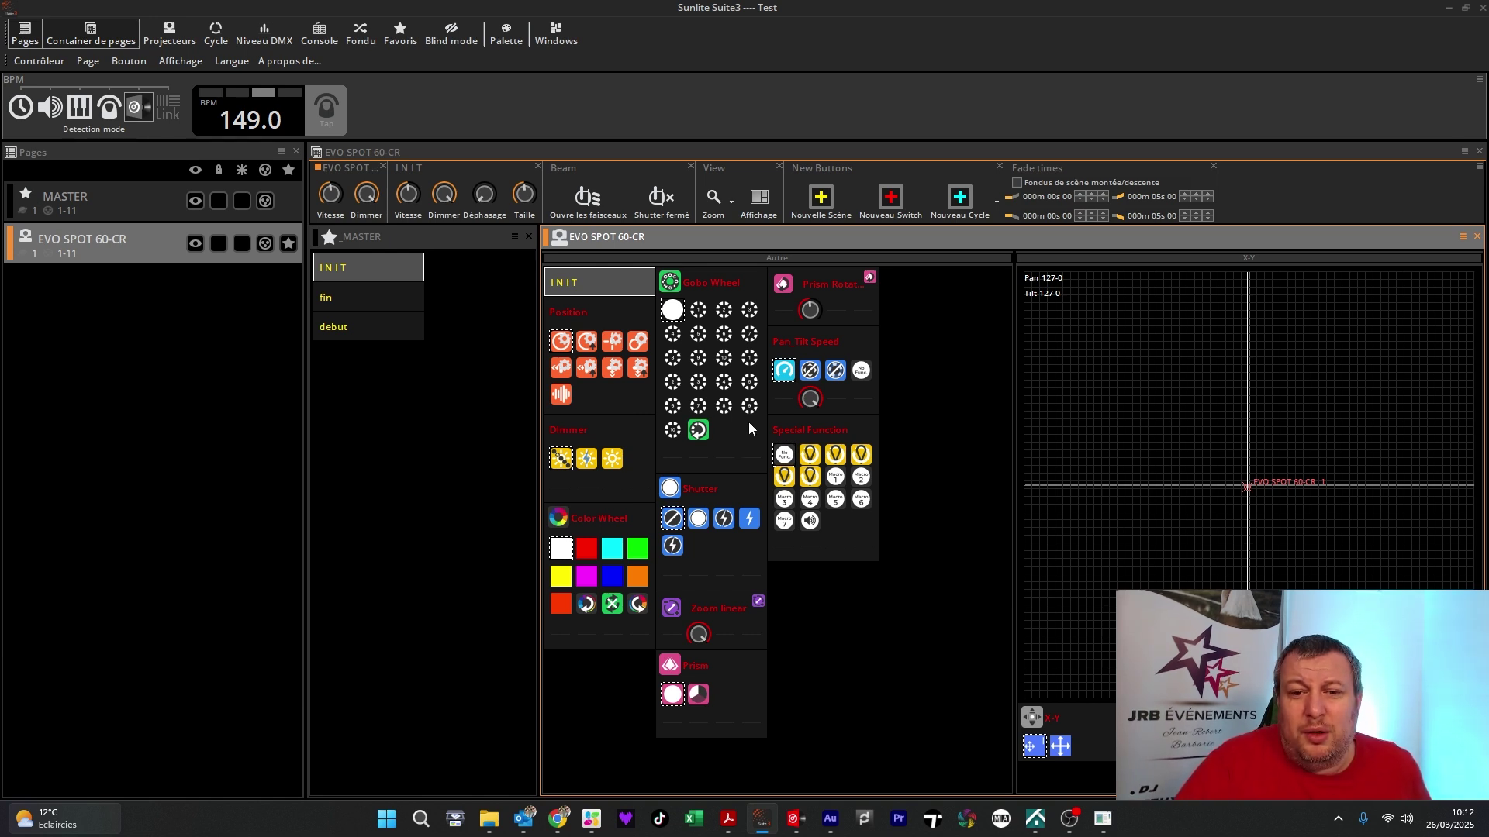
{"action": "key", "text": "alt+Tab"}
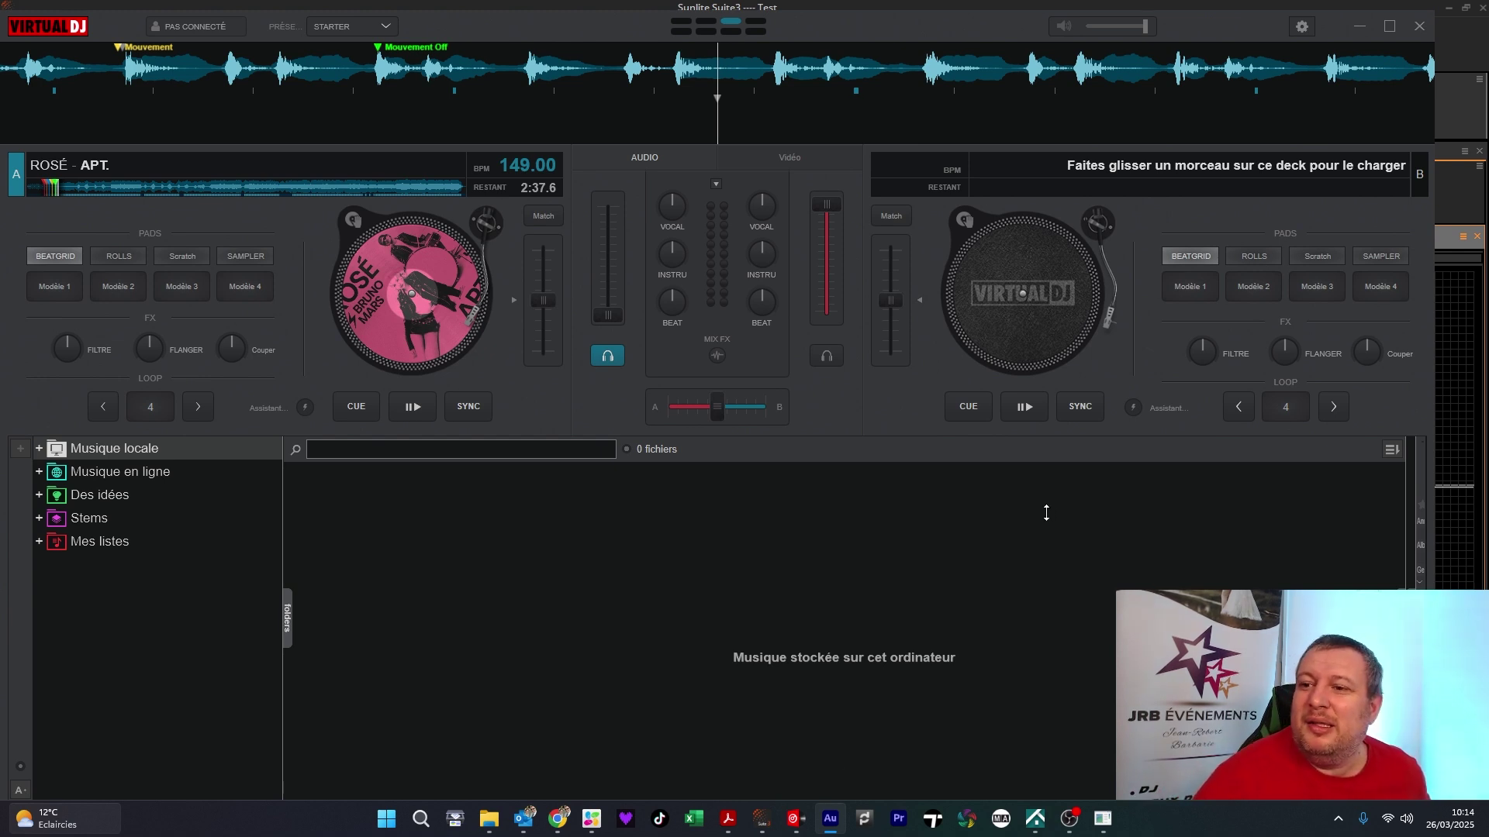
{"action": "left_click", "coordinate": [1301, 29]}
{"action": "left_click", "coordinate": [391, 273]}
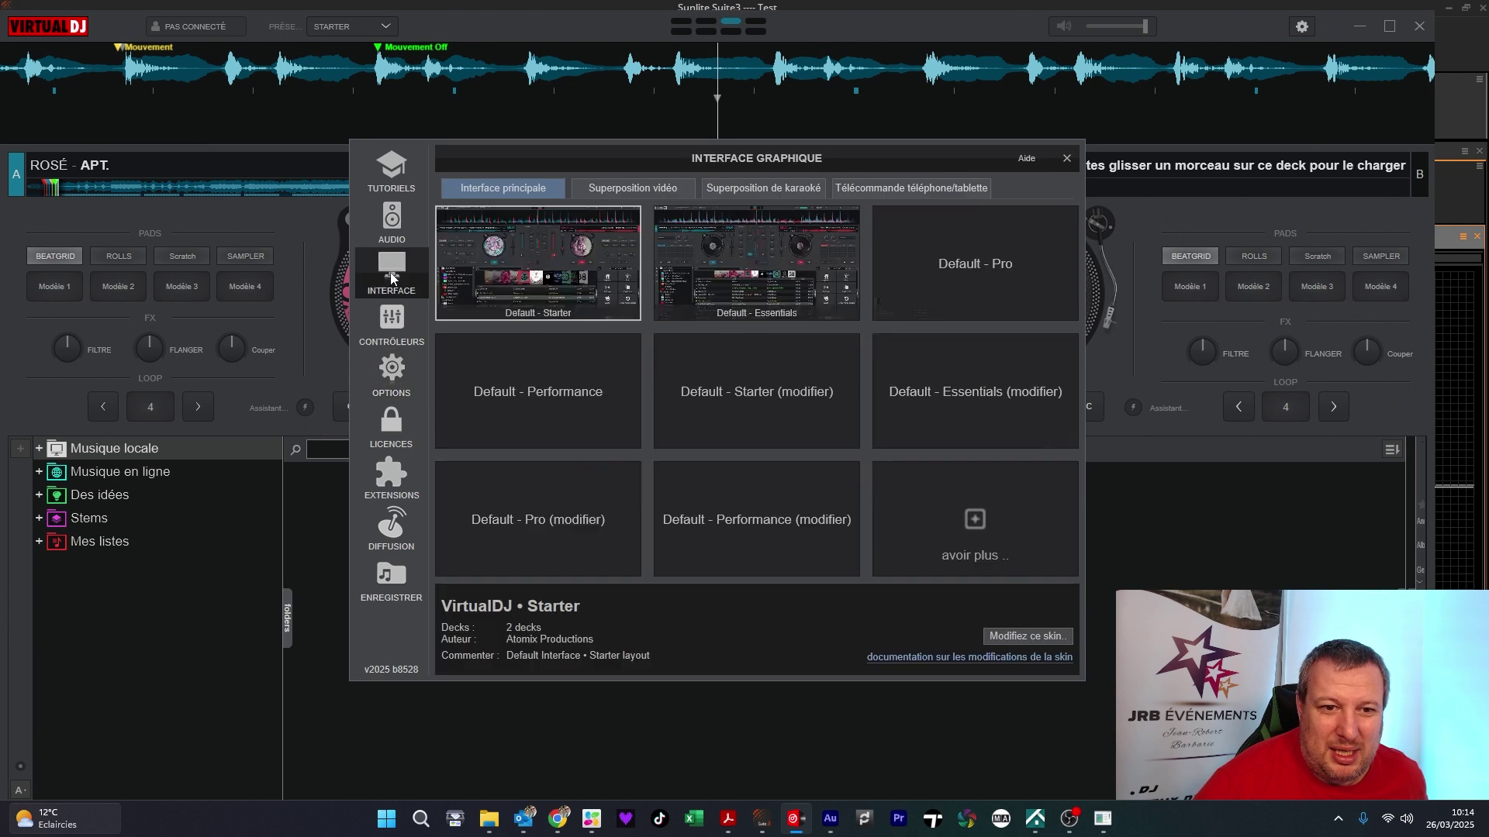
{"action": "left_click", "coordinate": [732, 270]}
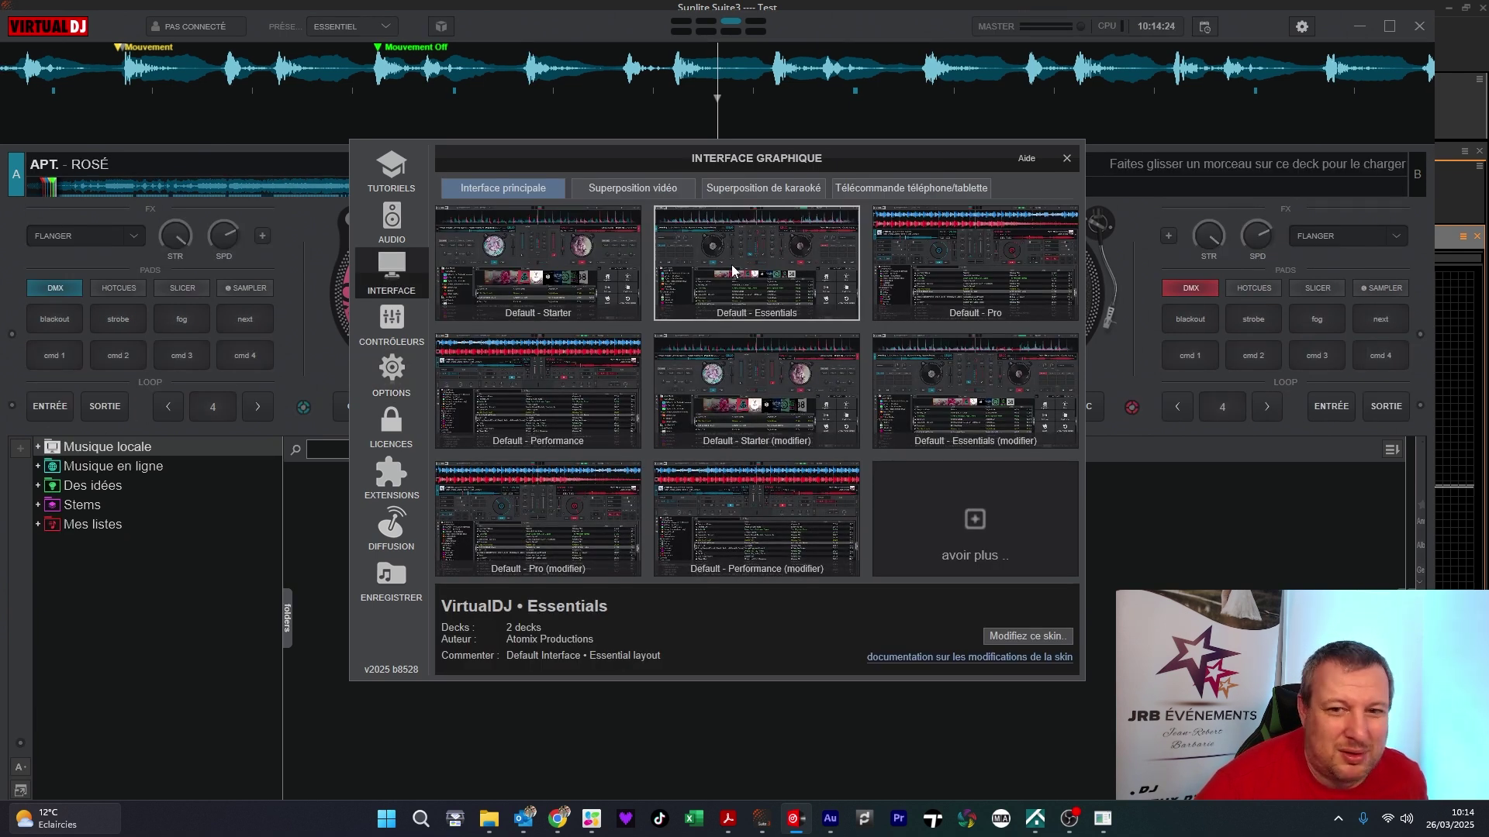
{"action": "mouse_move", "coordinate": [955, 284]}
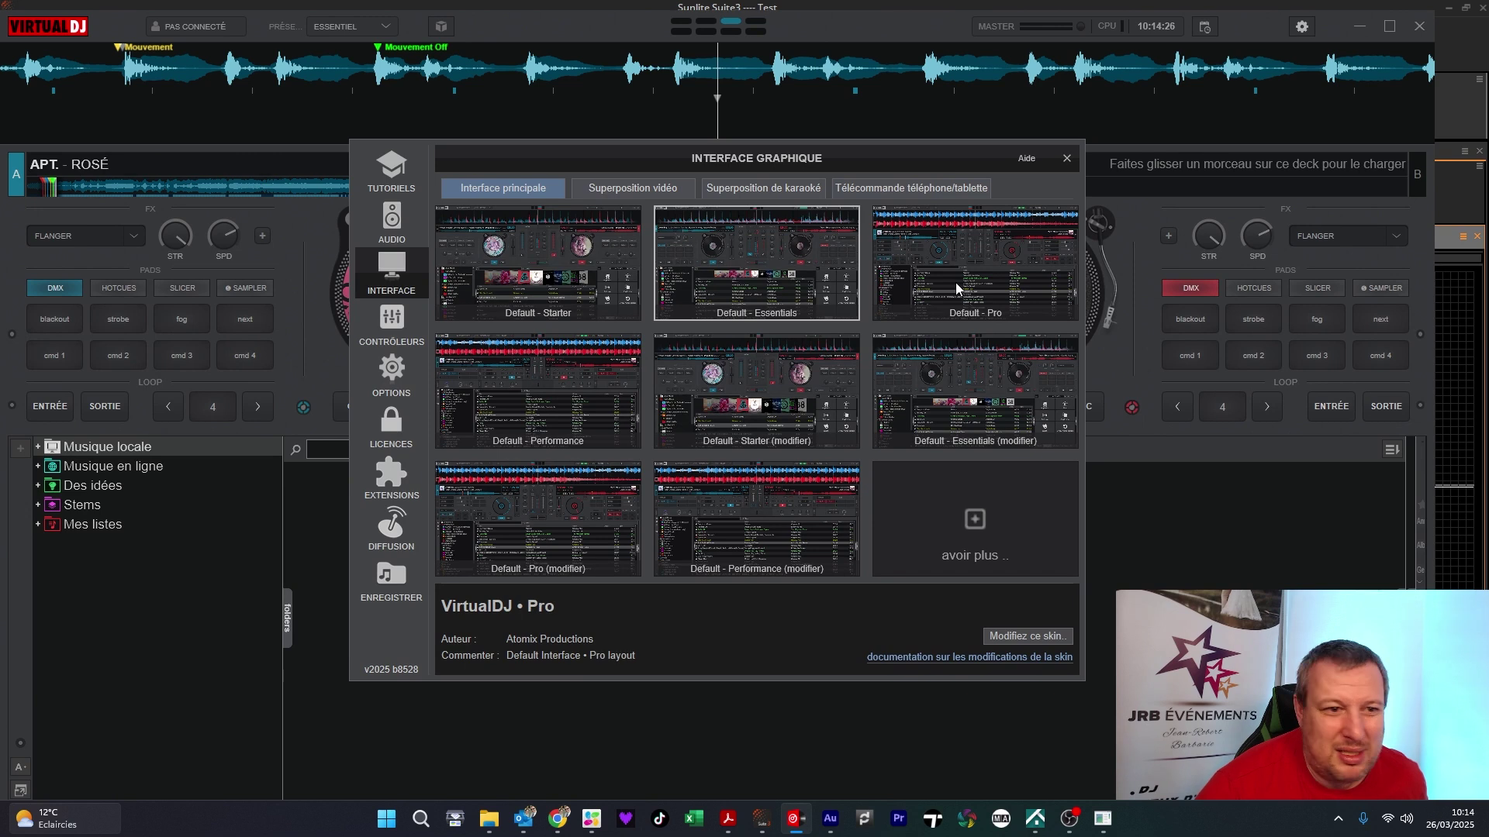
{"action": "left_click", "coordinate": [1064, 161]}
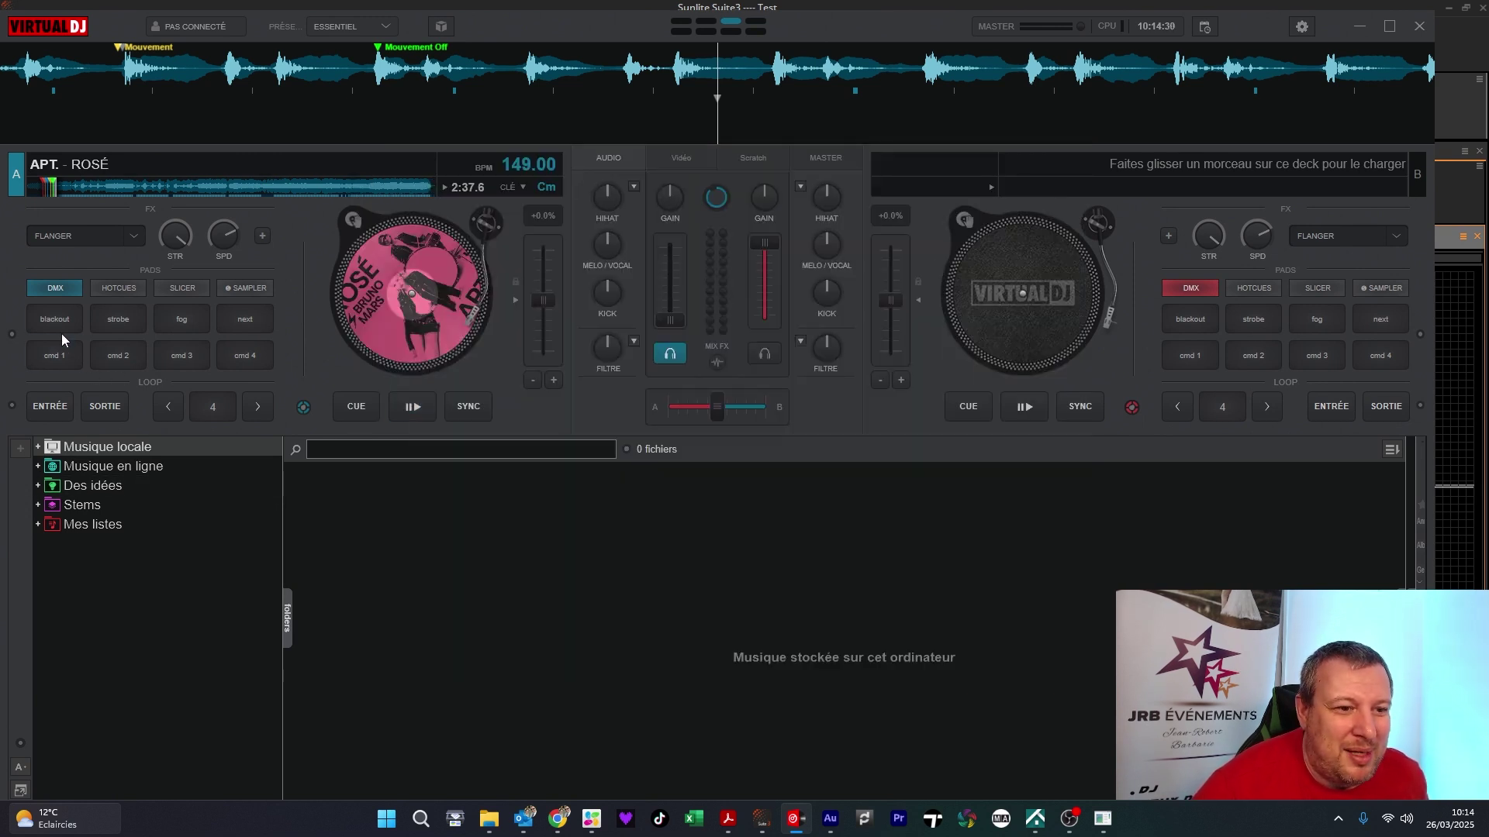
- Open the pad editor for deck A's dmx page, check Pads 2 to 4 and return to Pad 1
{"action": "right_click", "coordinate": [51, 292]}
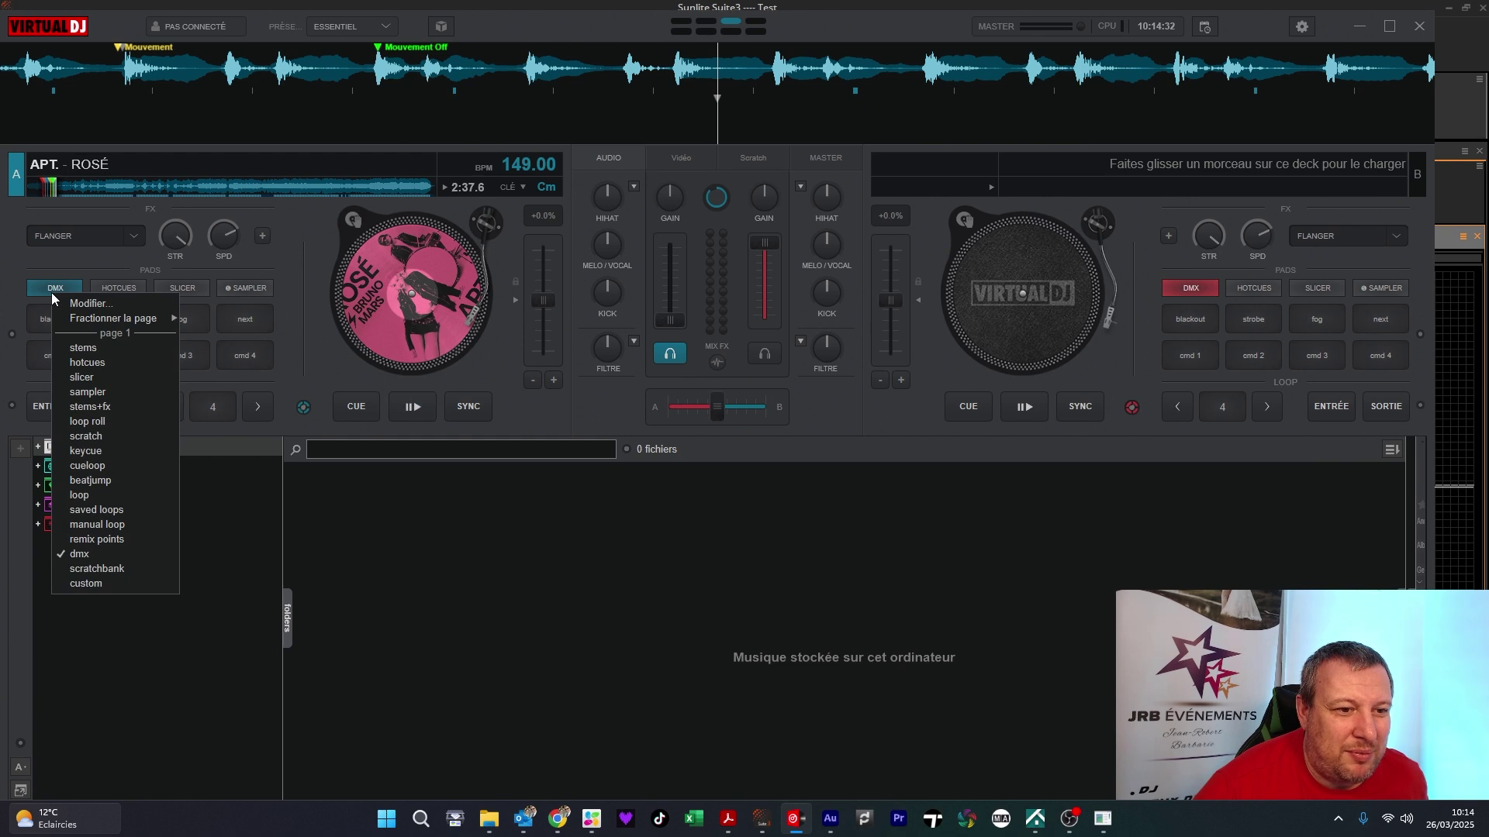
{"action": "right_click", "coordinate": [53, 289]}
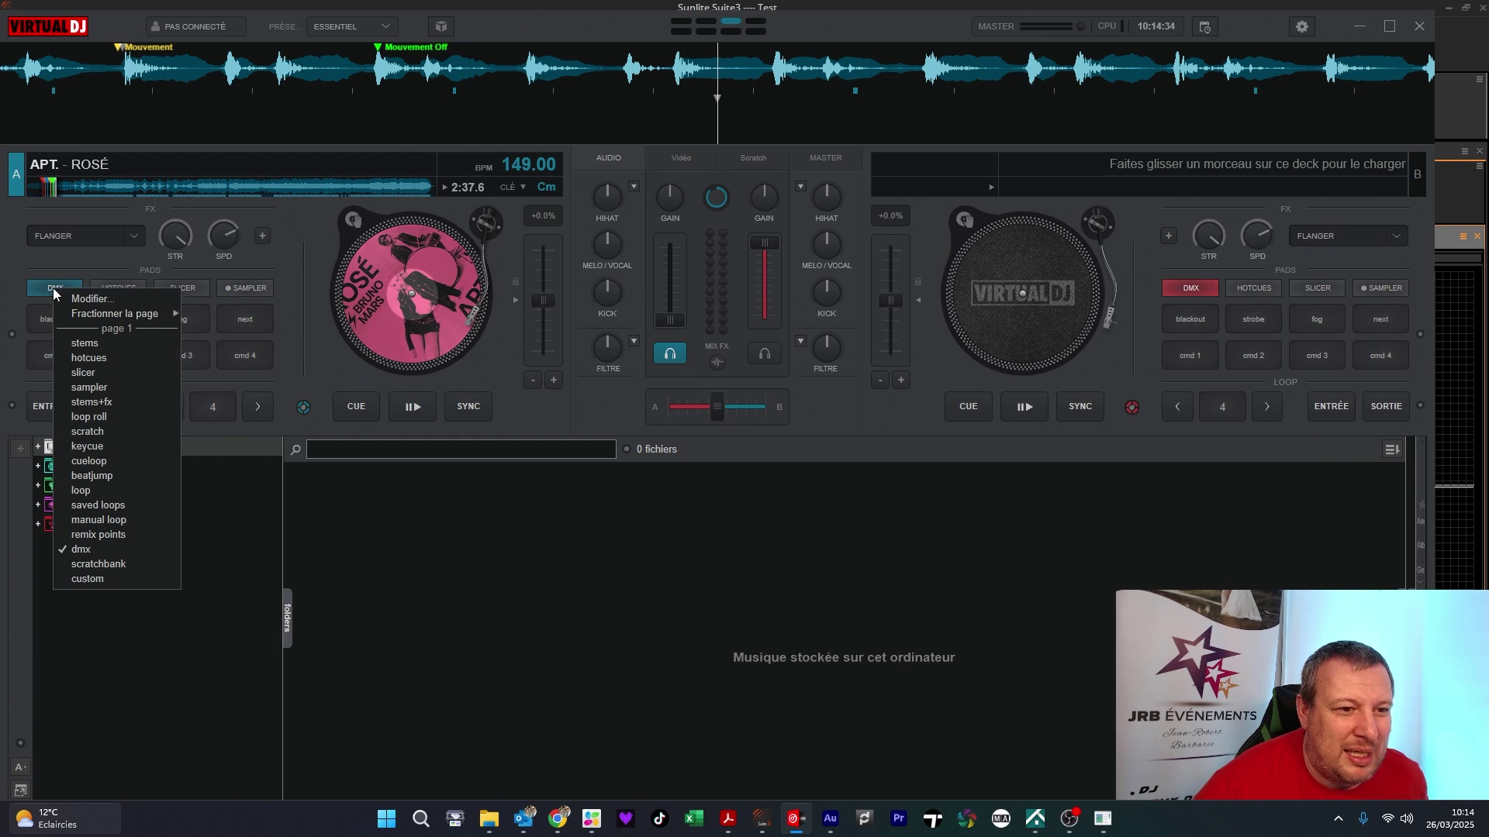
{"action": "left_click", "coordinate": [84, 301]}
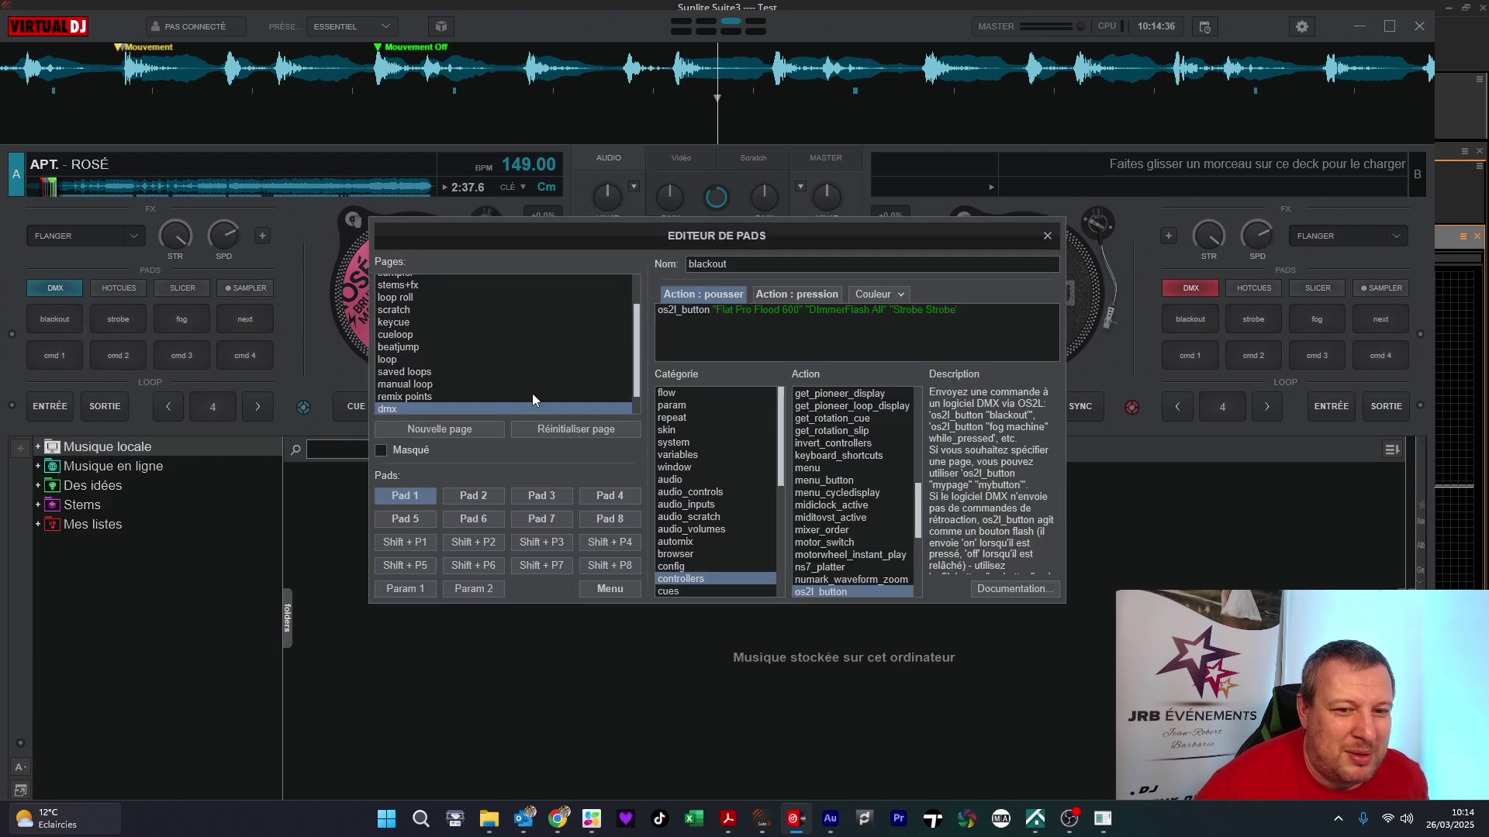
{"action": "left_click", "coordinate": [456, 498]}
{"action": "left_click", "coordinate": [537, 500]}
{"action": "left_click", "coordinate": [613, 500]}
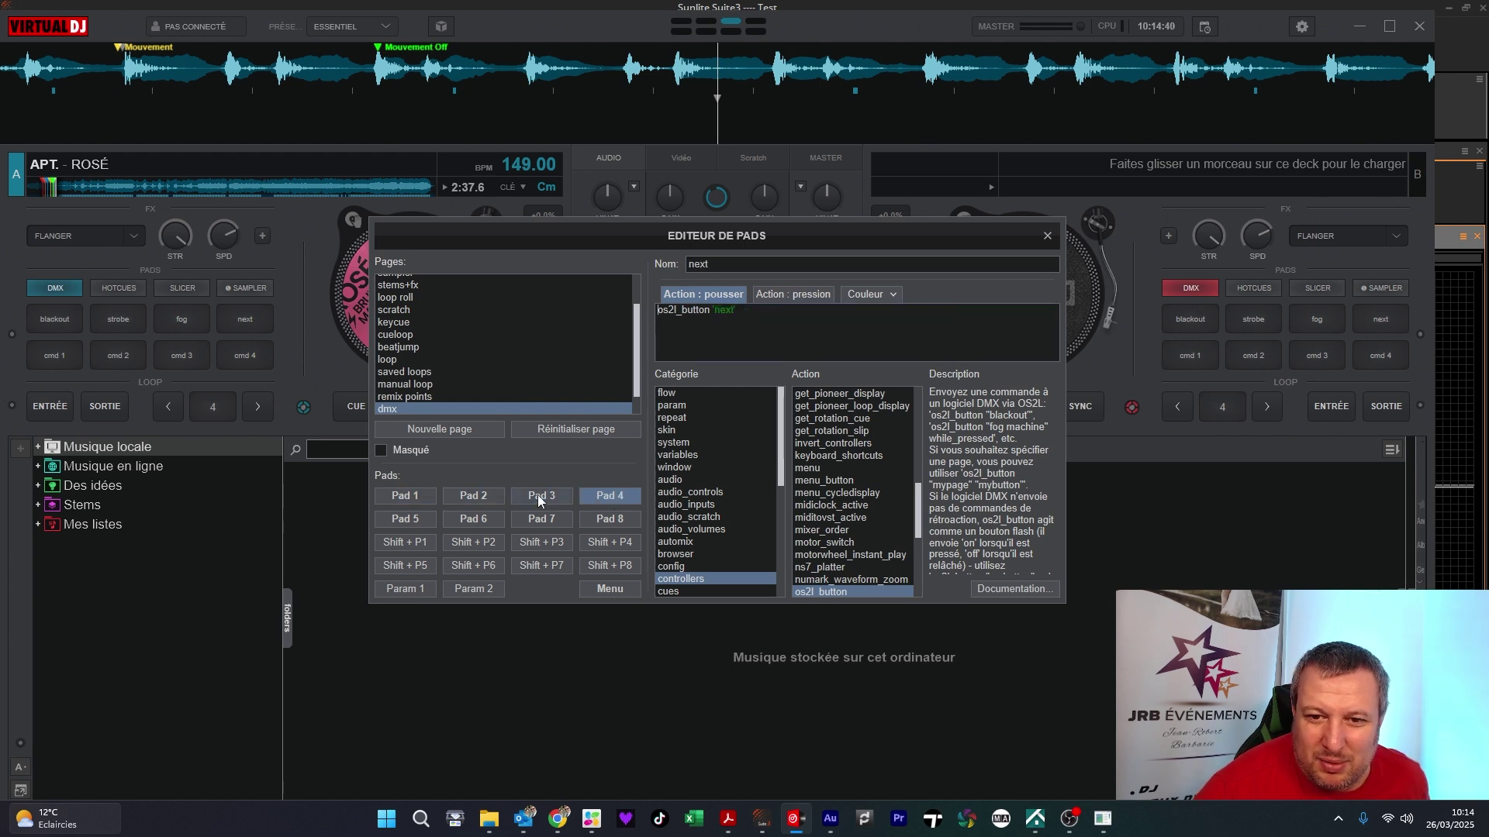
{"action": "left_click", "coordinate": [402, 500]}
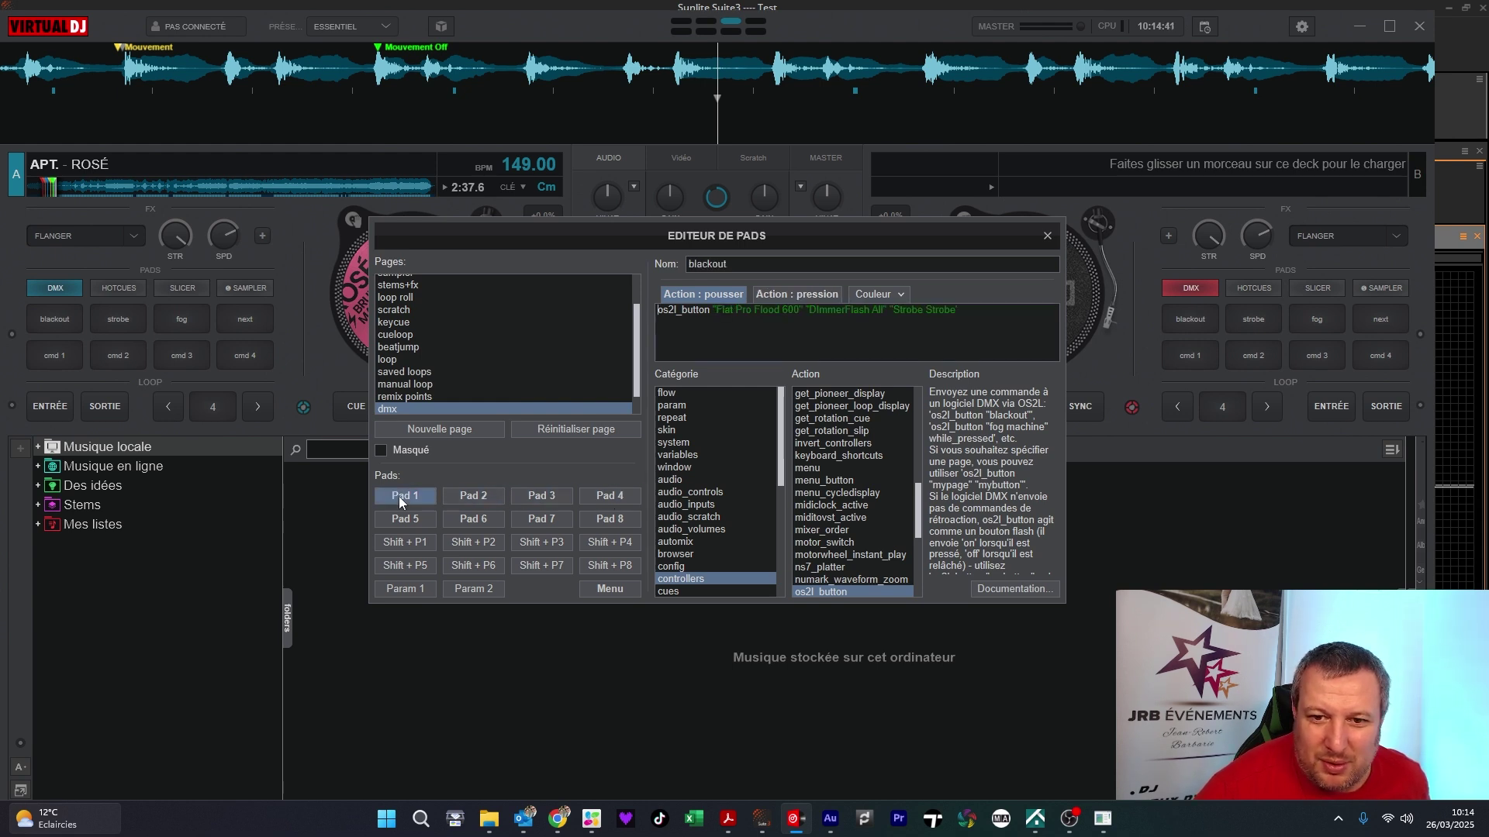
- Replace Pad 1's "pousser" action with os2l_button followed by the copied command os2l_button "EVO SPOT 60-CR" "PositionEight"
{"action": "triple_click", "coordinate": [750, 314]}
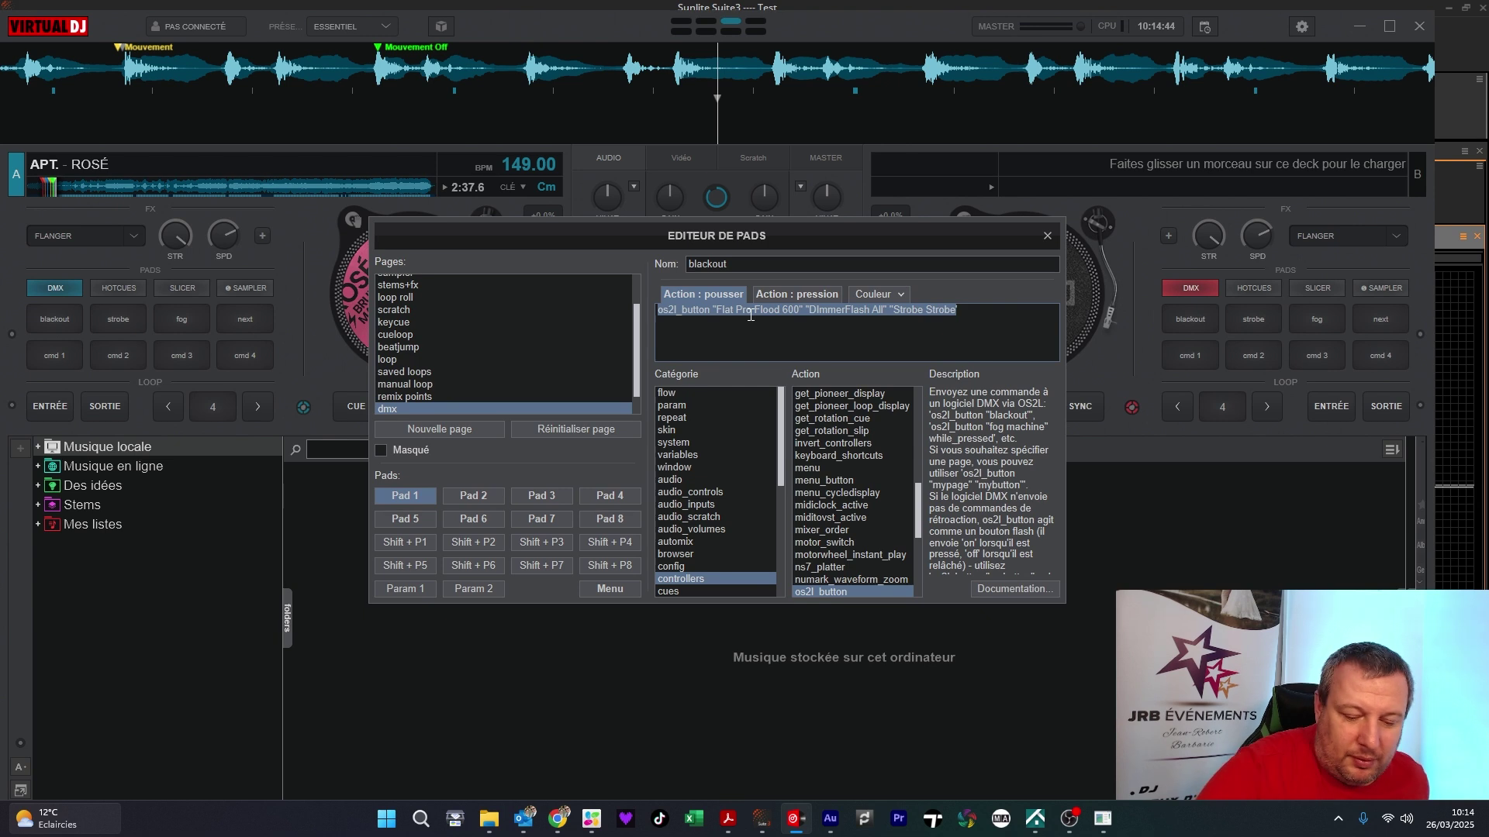
{"action": "key", "text": "BackSpace"}
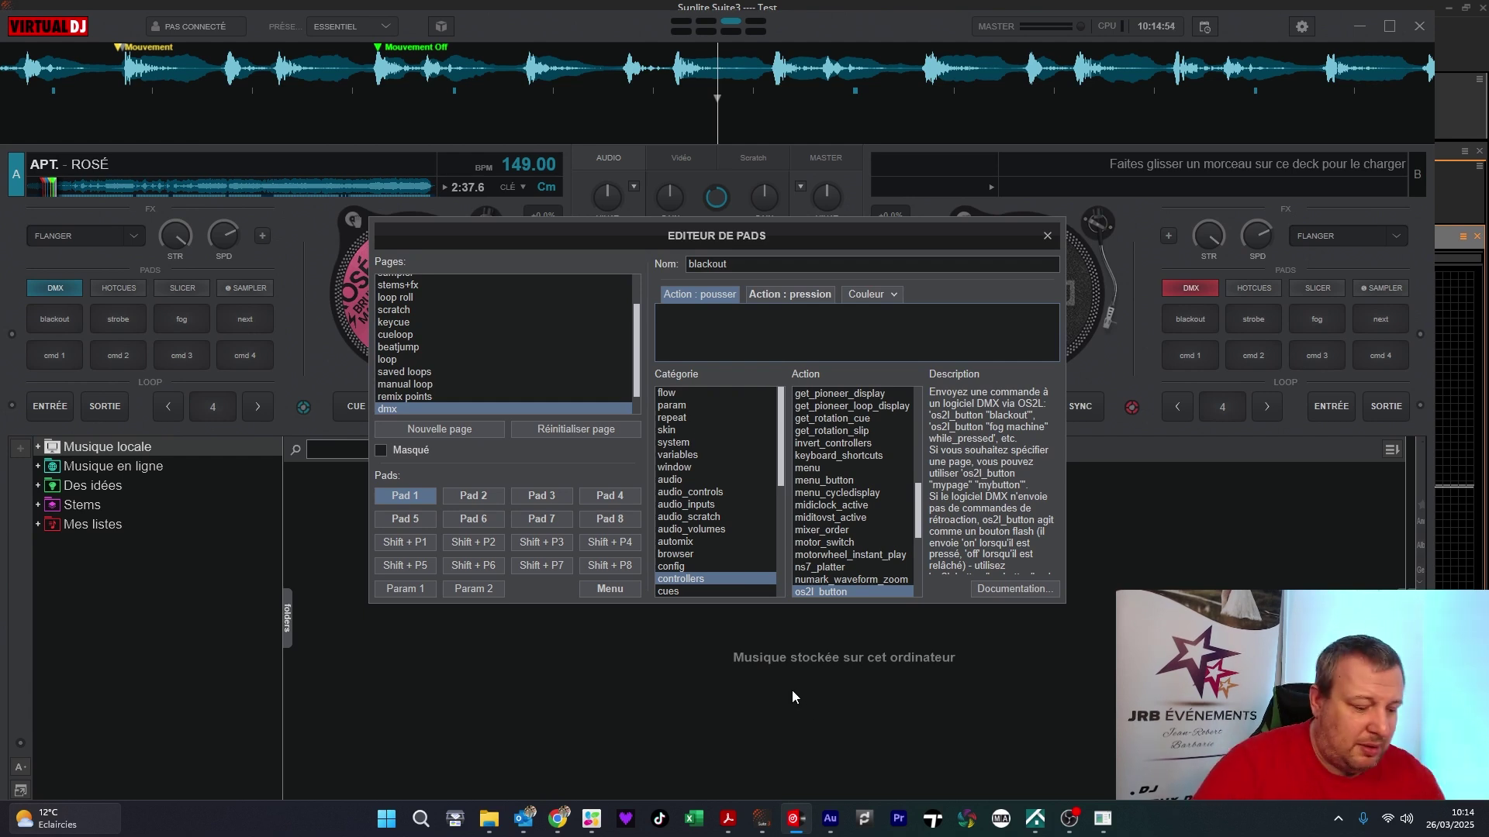
{"action": "type", "text": "os2l_button"}
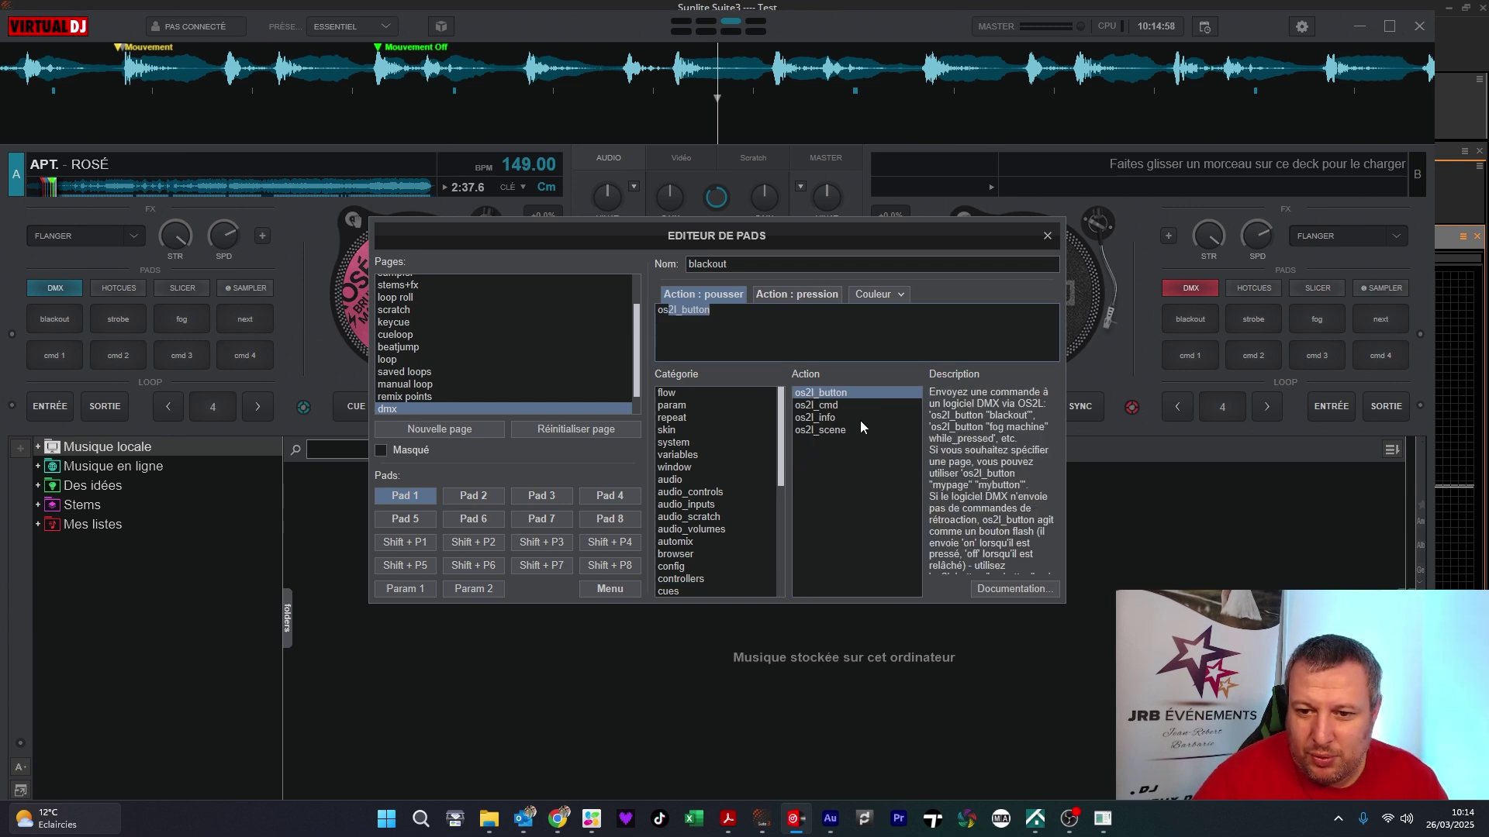
{"action": "left_click", "coordinate": [756, 326]}
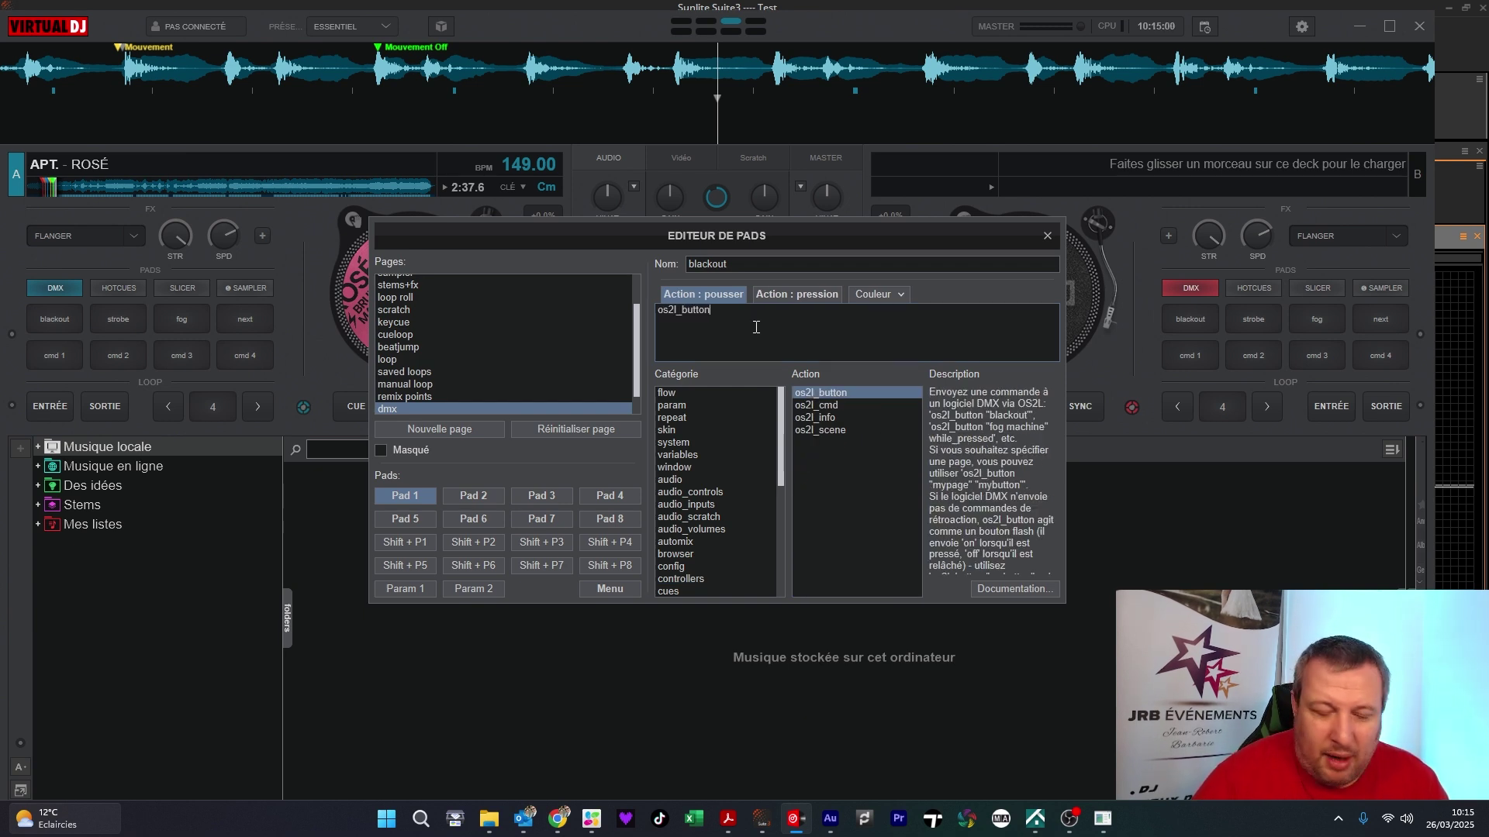
{"action": "type", "text": "'"}
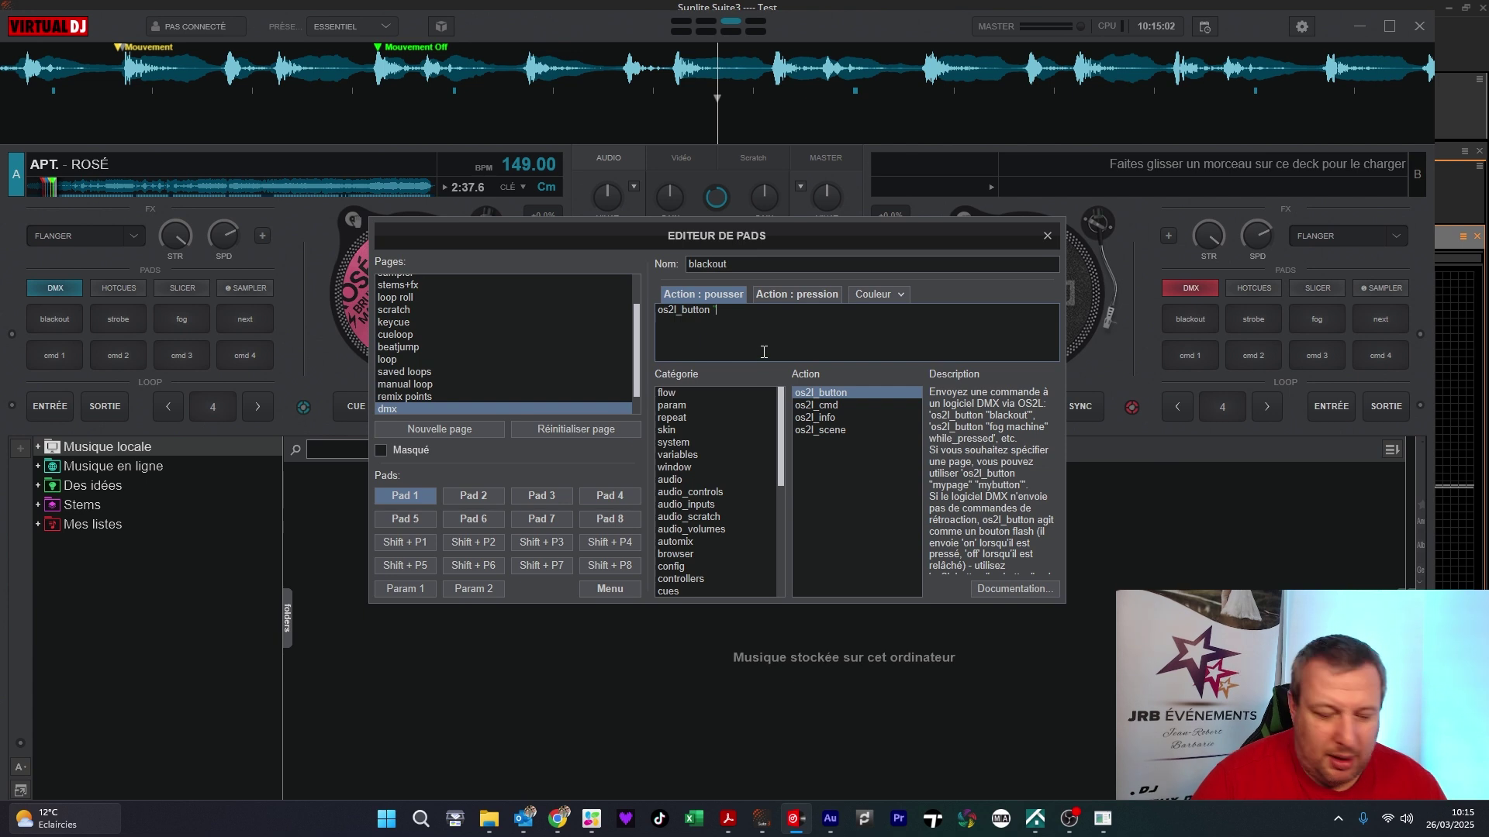
{"action": "type", "text": "os2l_button \"EVO SPOT 60-CR\" \"PositionEight\""}
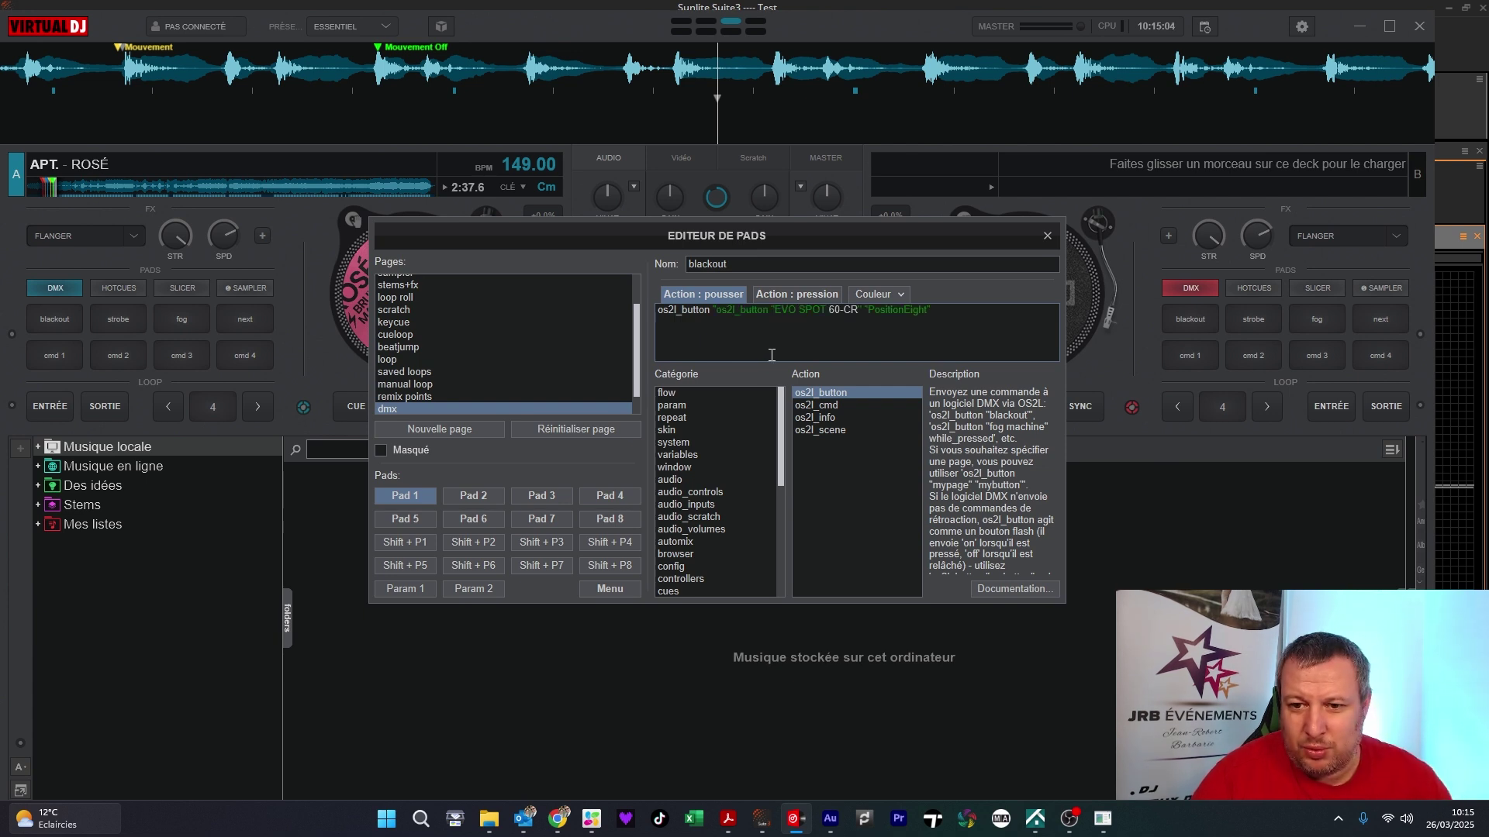
- Replace PositionEight in Pad 1's "pousser" action with "Shutter Strobe", checking the shutter button's exact name in Sunlite Suite3
{"action": "left_click_drag", "start_coordinate": [943, 311], "coordinate": [870, 310]}
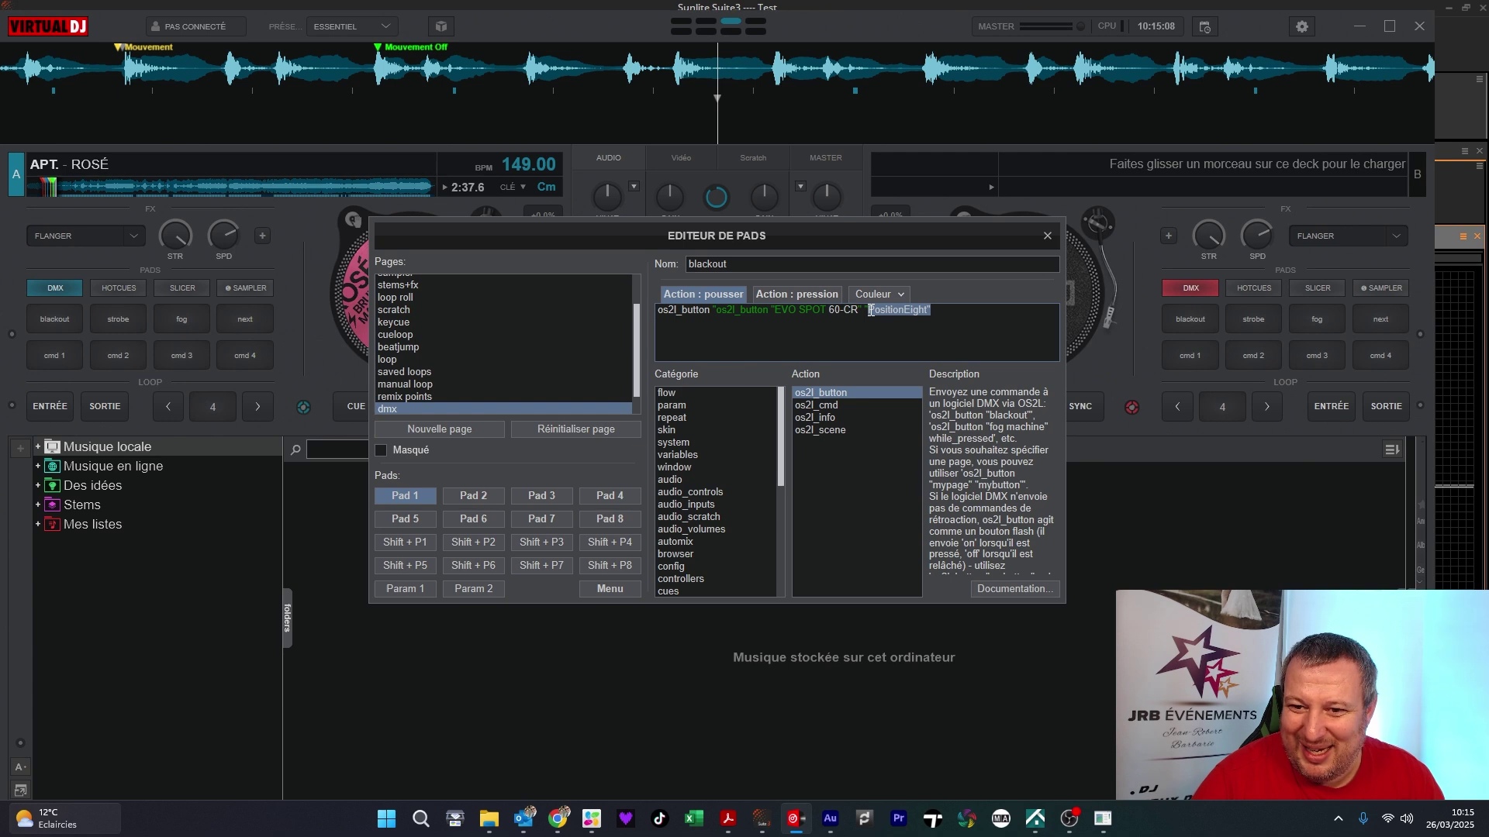
{"action": "key", "text": "BackSpace"}
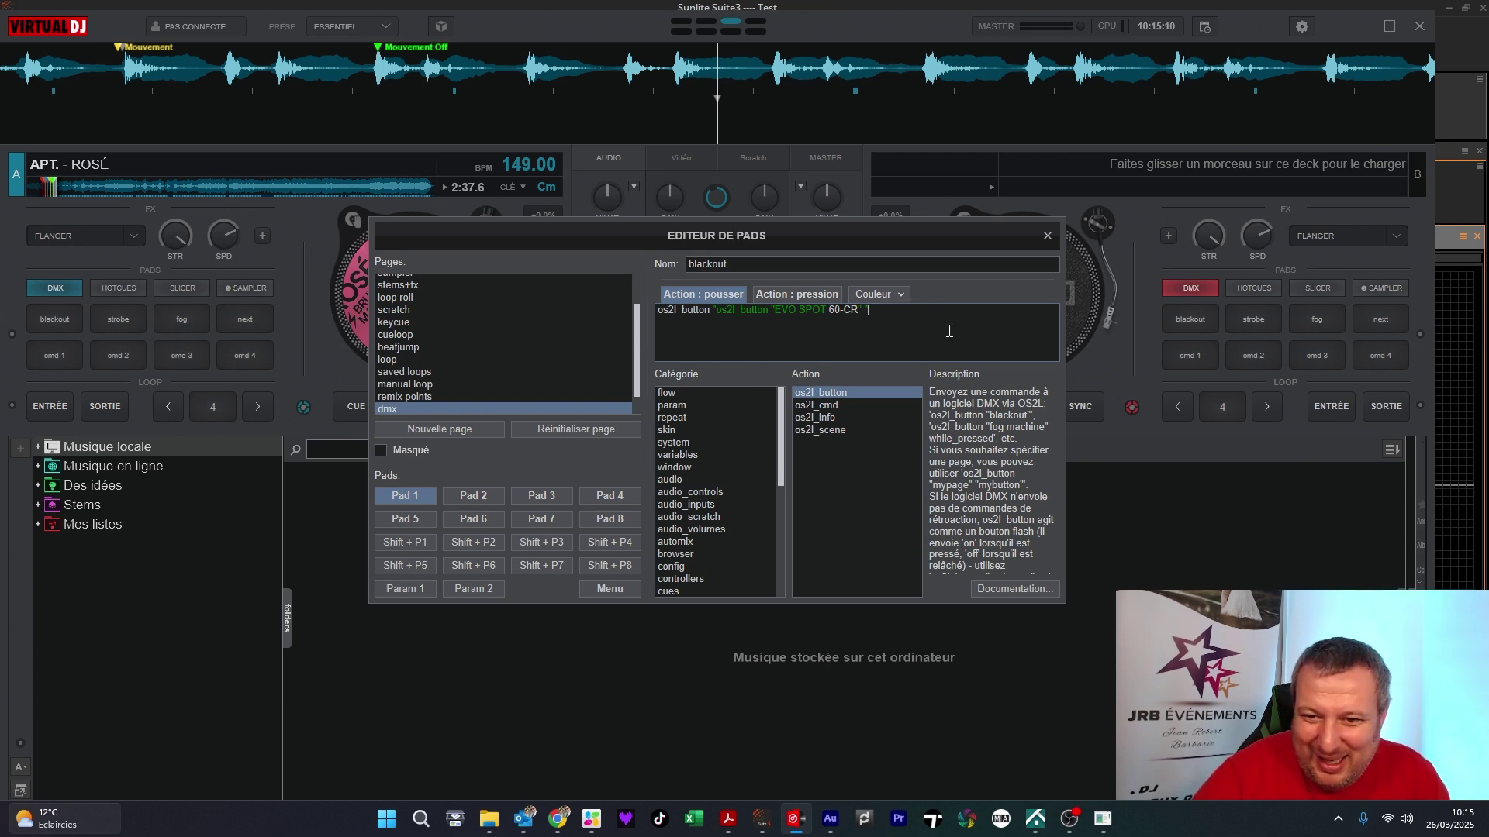
{"action": "left_click", "coordinate": [763, 818]}
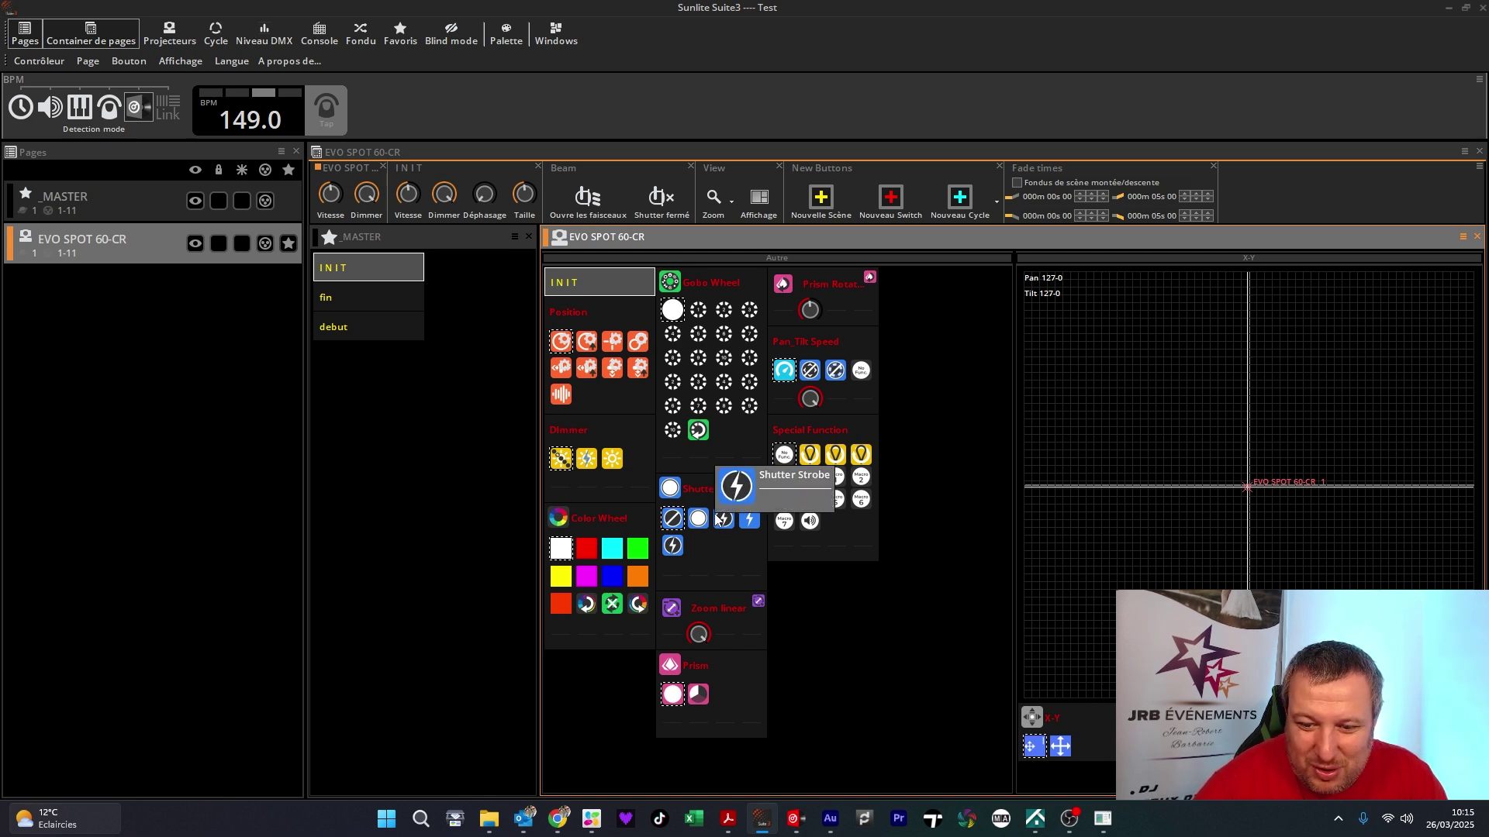
{"action": "left_click", "coordinate": [794, 819]}
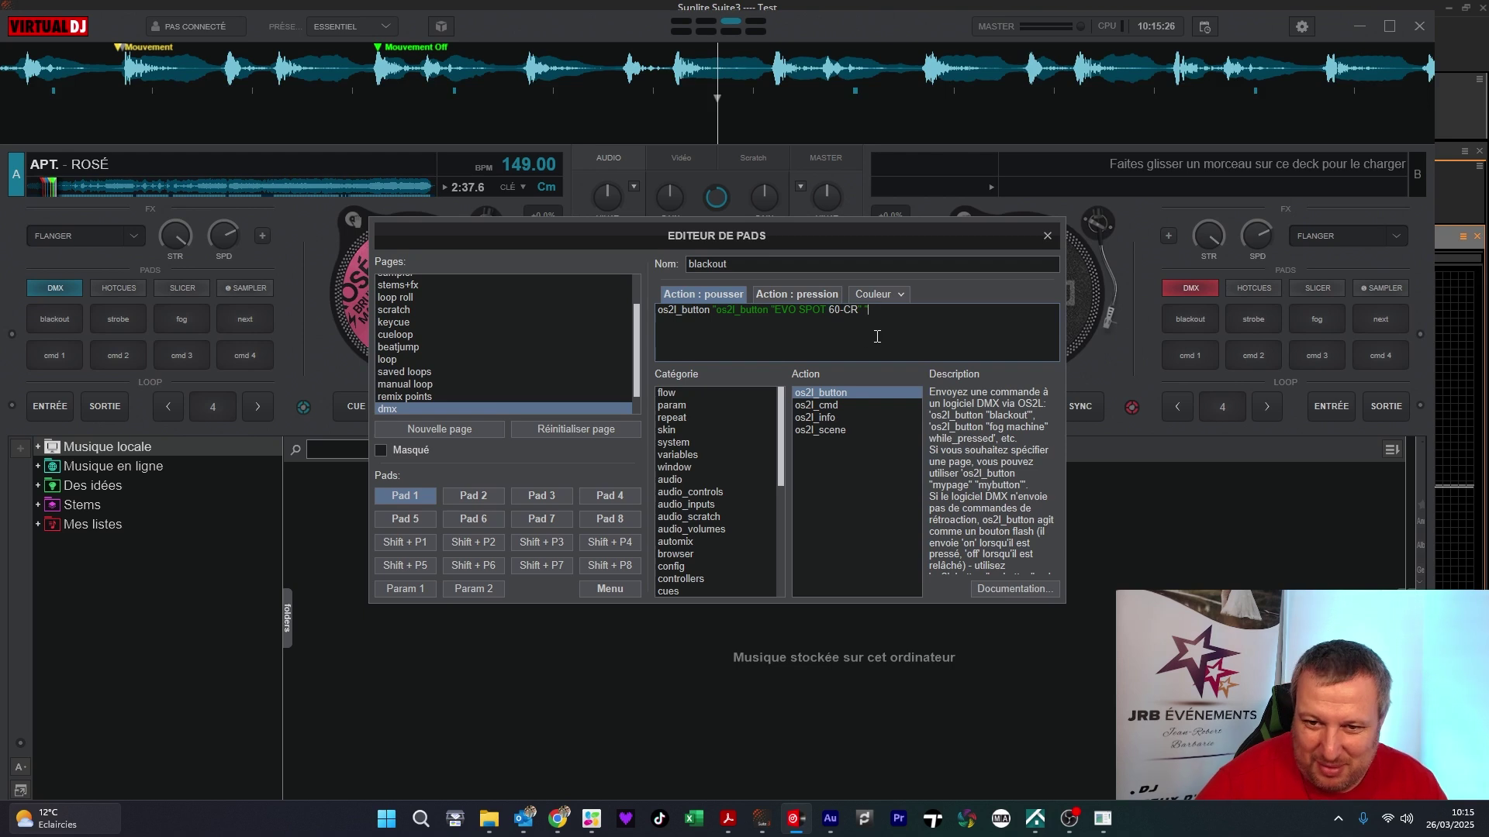
{"action": "type", "text": "St"}
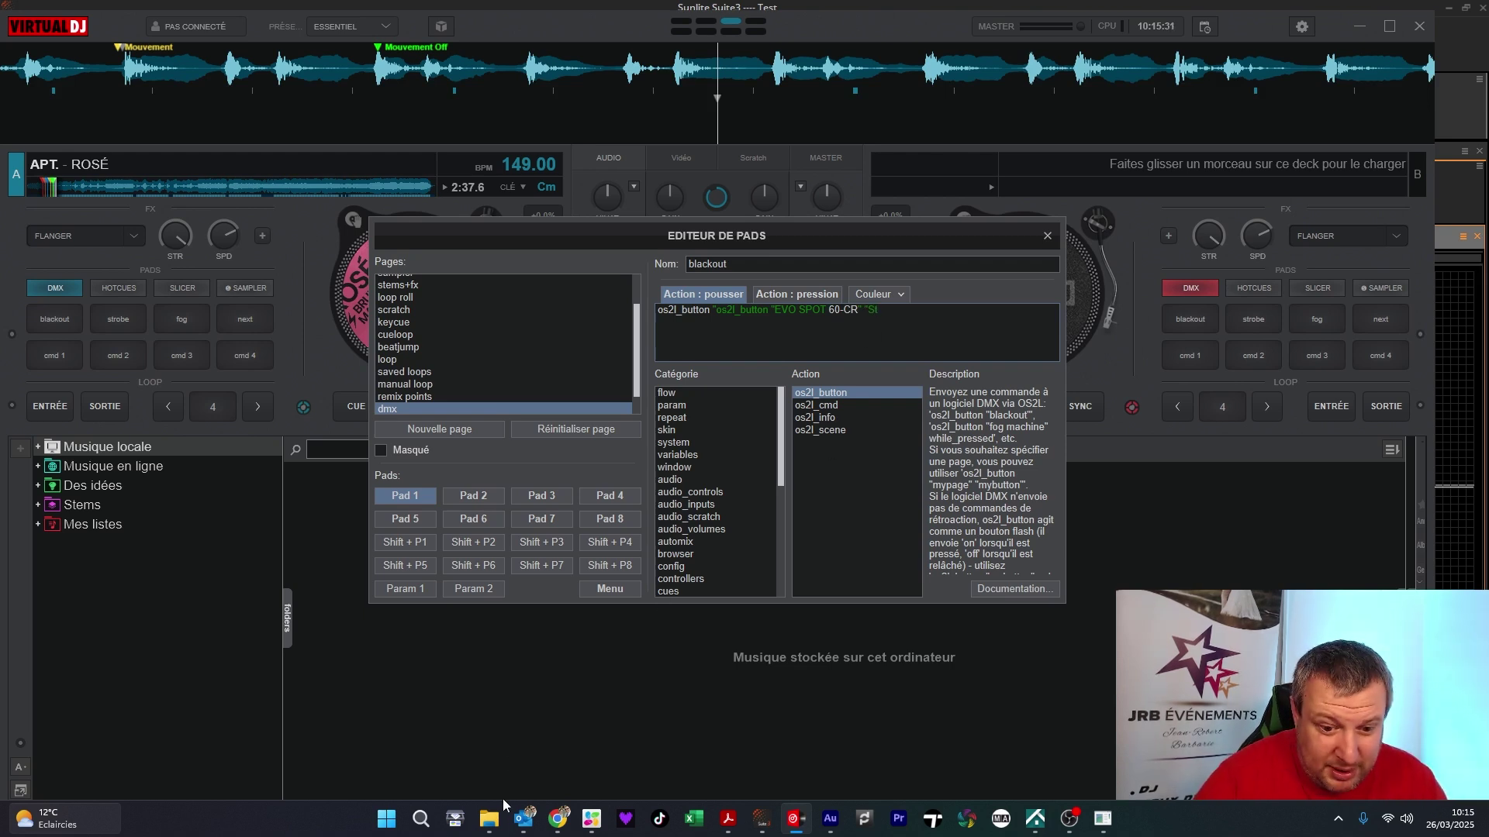
{"action": "left_click", "coordinate": [763, 821]}
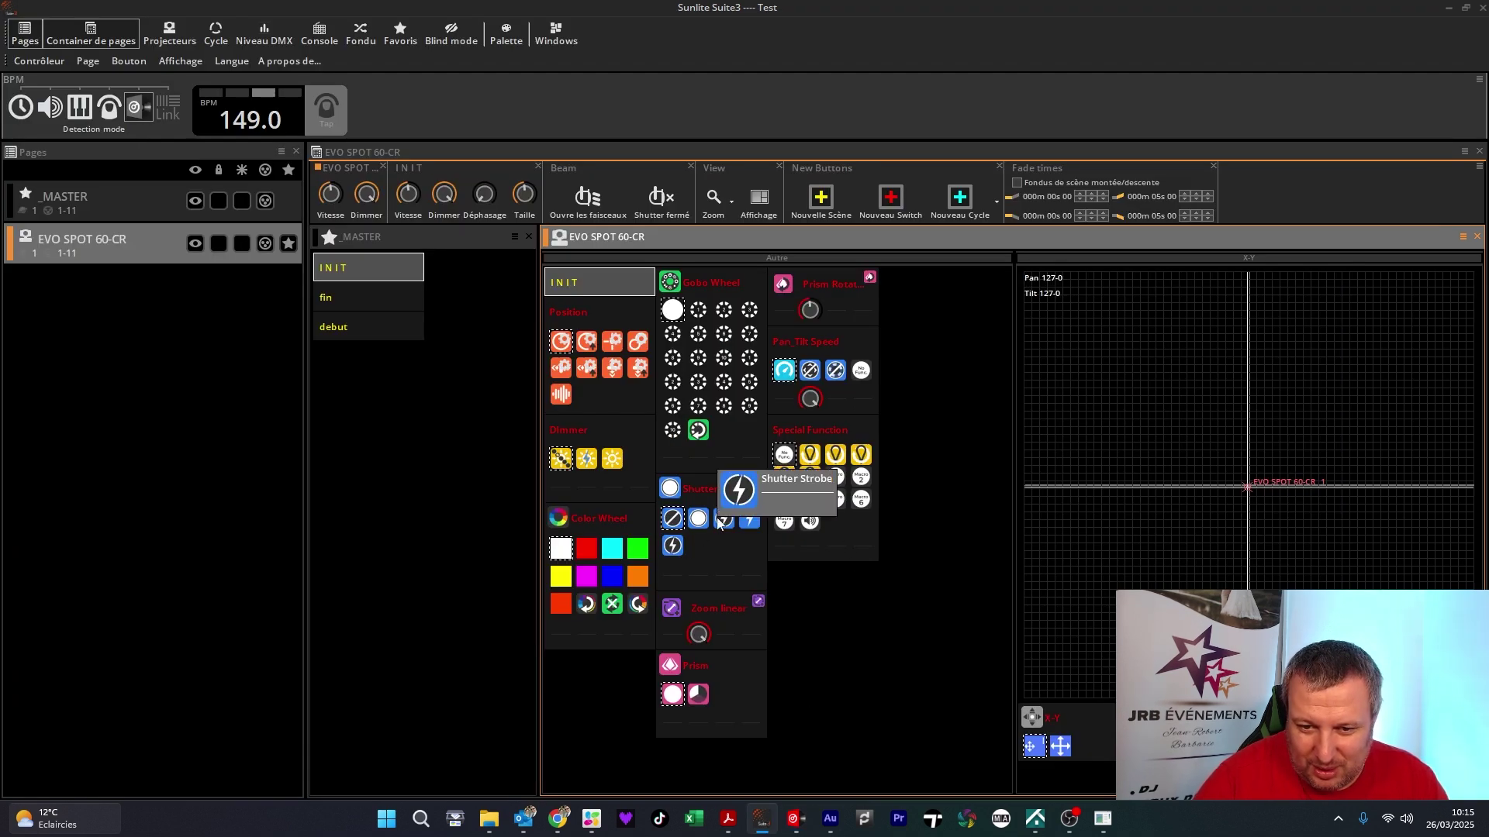
{"action": "left_click", "coordinate": [794, 819]}
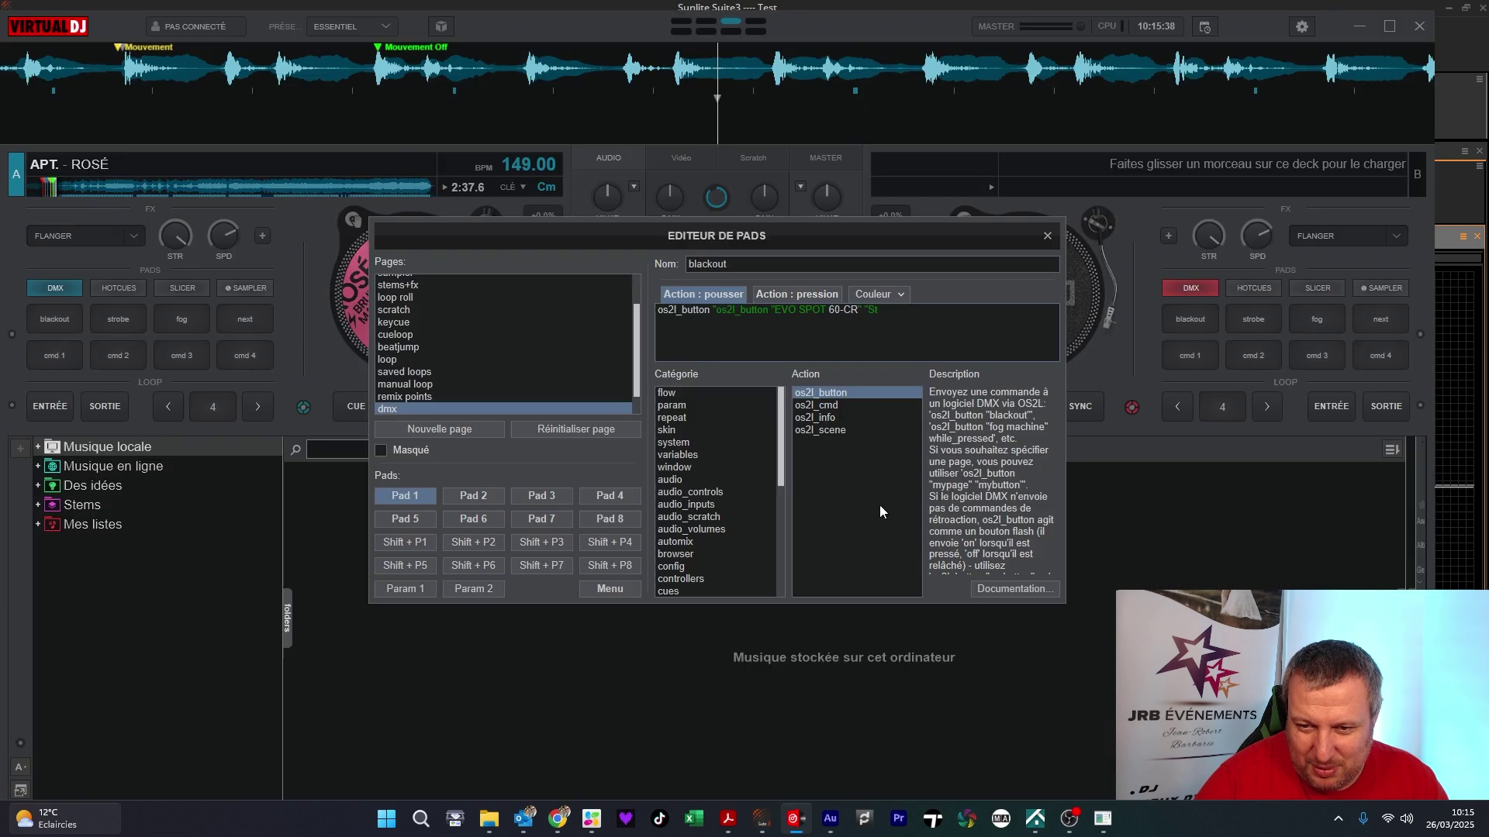
{"action": "type", "text": "hutter"}
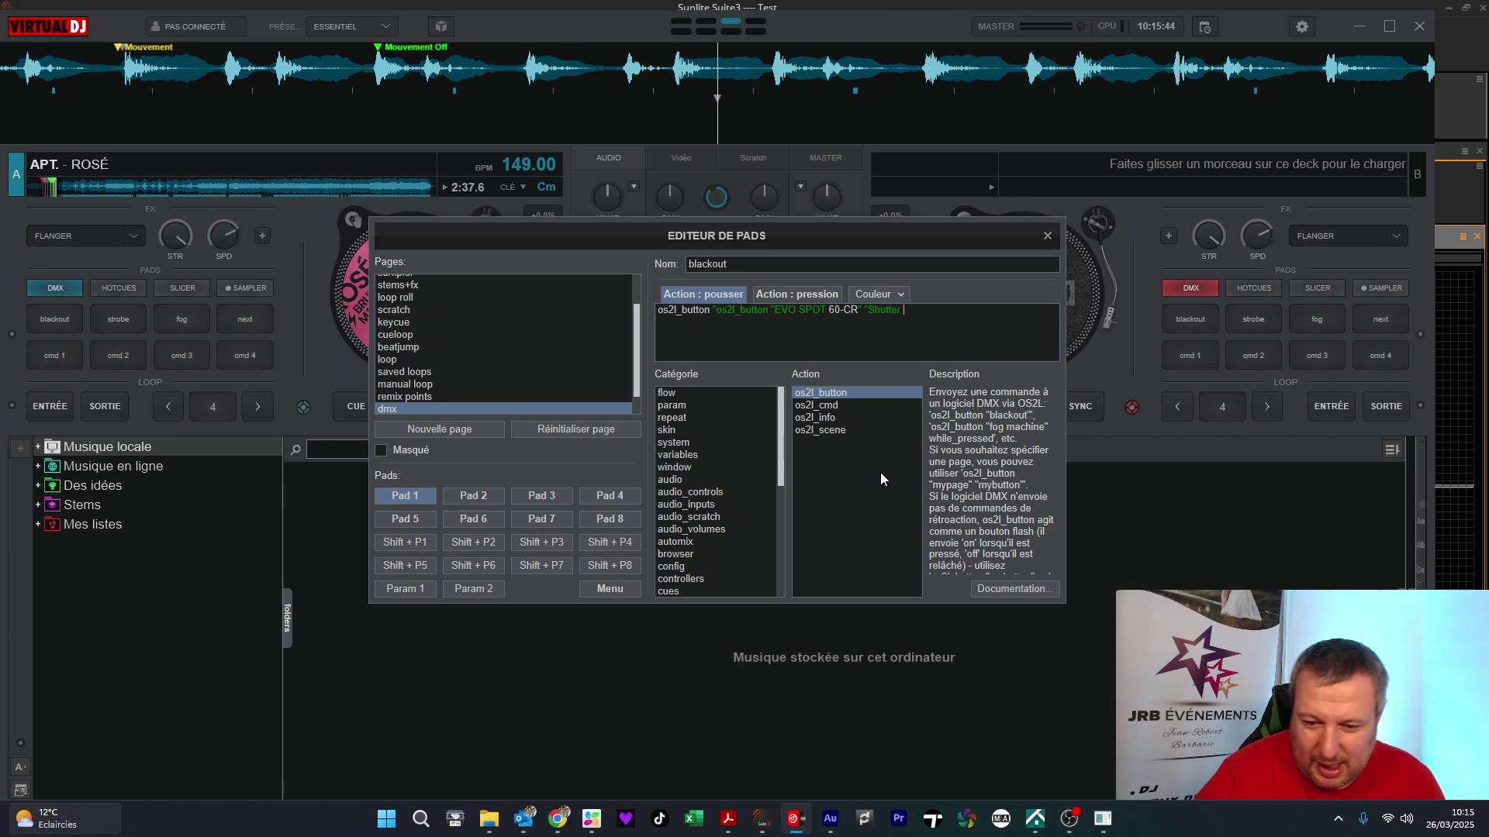
{"action": "left_click", "coordinate": [763, 818]}
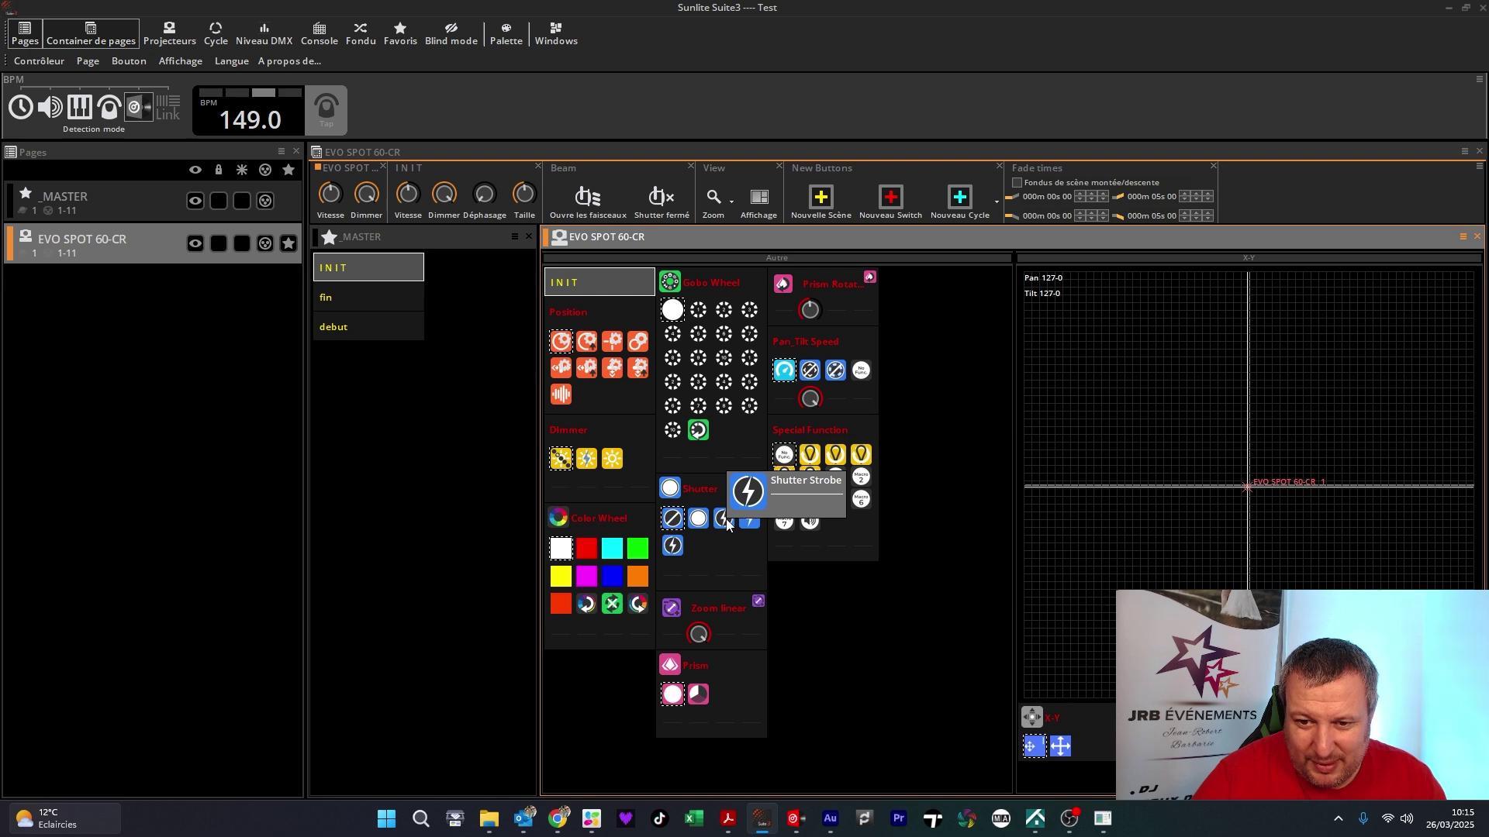
{"action": "left_click", "coordinate": [794, 818]}
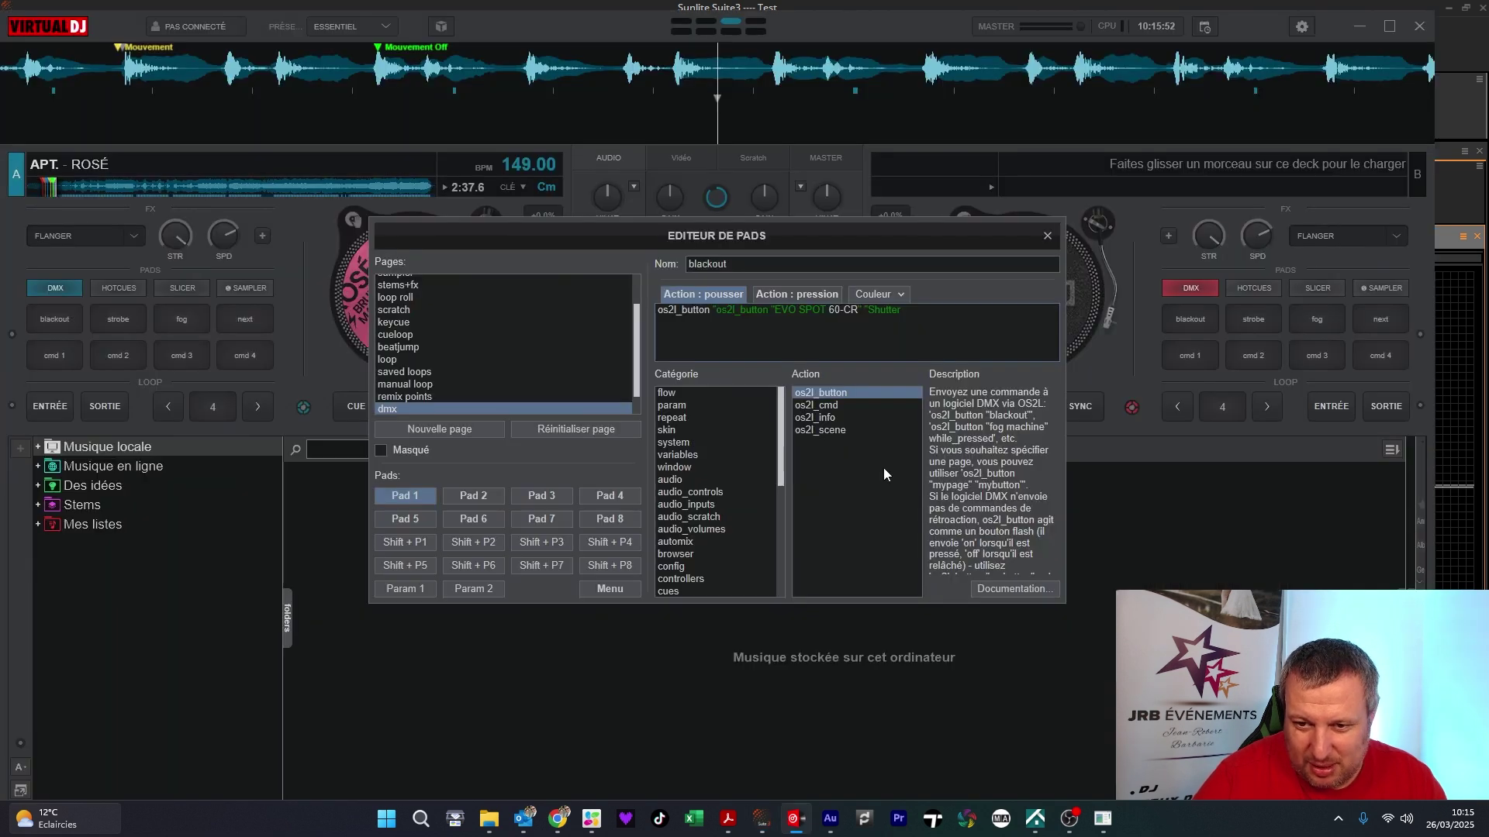
{"action": "type", "text": "Strobe"}
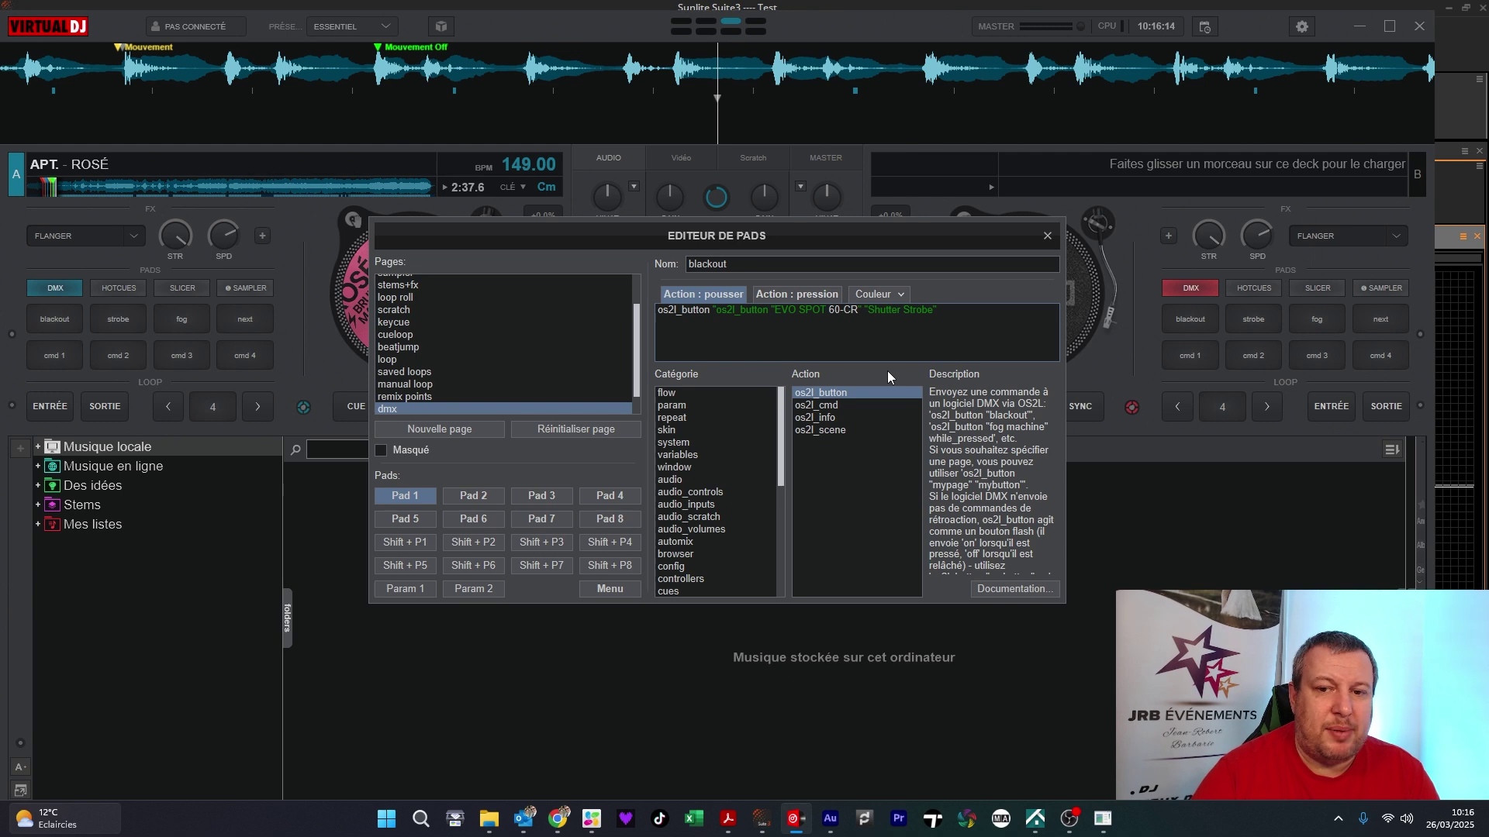
- Copy Pad 1's full EVO SPOT 60-CR Shutter Strobe command into its "pression" action, replacing the existing Flat Pro Flood 600 command
{"action": "left_click_drag", "start_coordinate": [937, 312], "coordinate": [653, 312]}
{"action": "key", "text": "ctrl+c"}
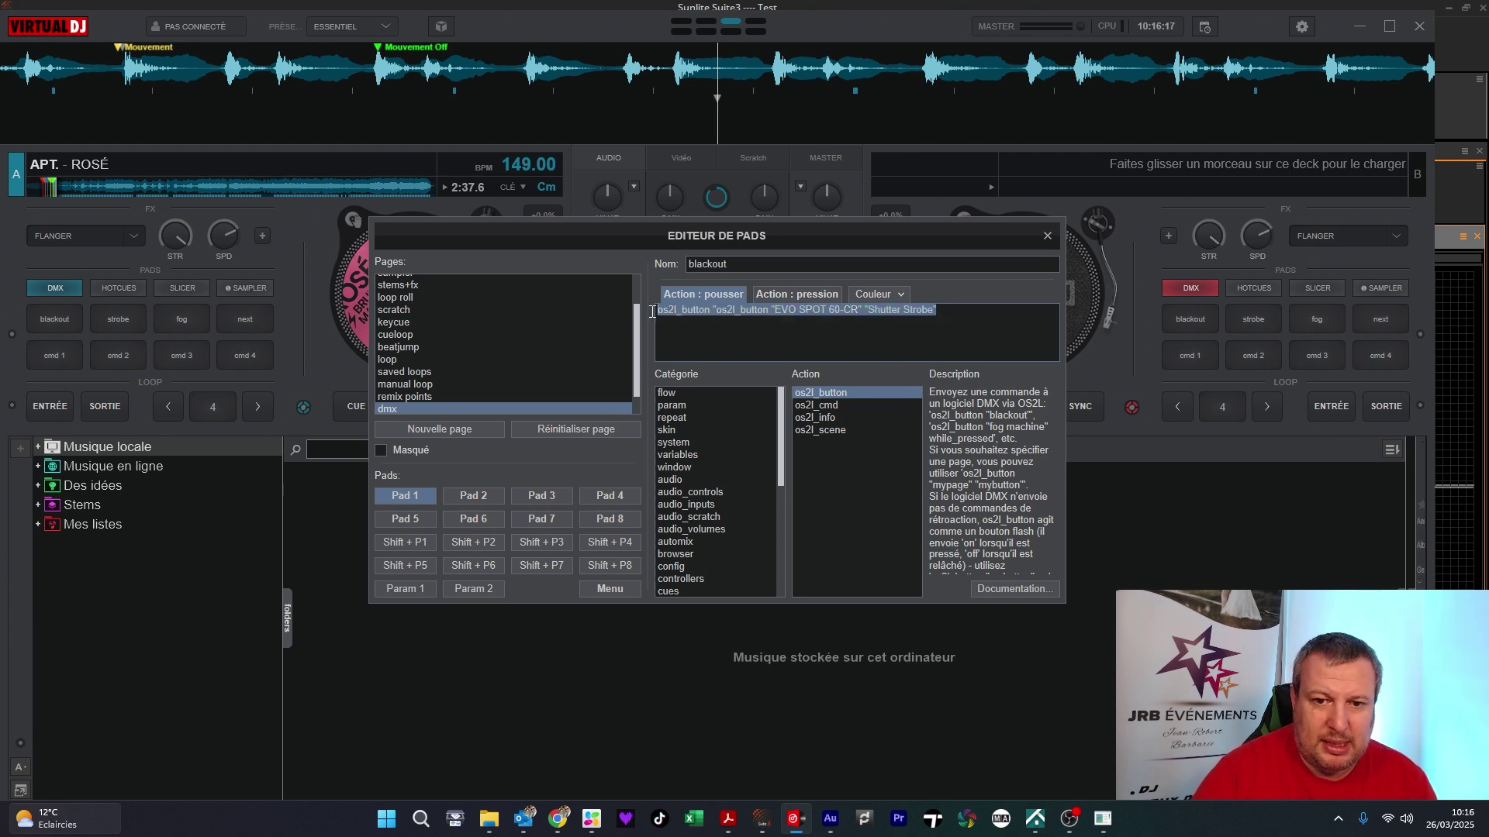
{"action": "left_click", "coordinate": [794, 296]}
{"action": "key", "text": "ctrl+a"}
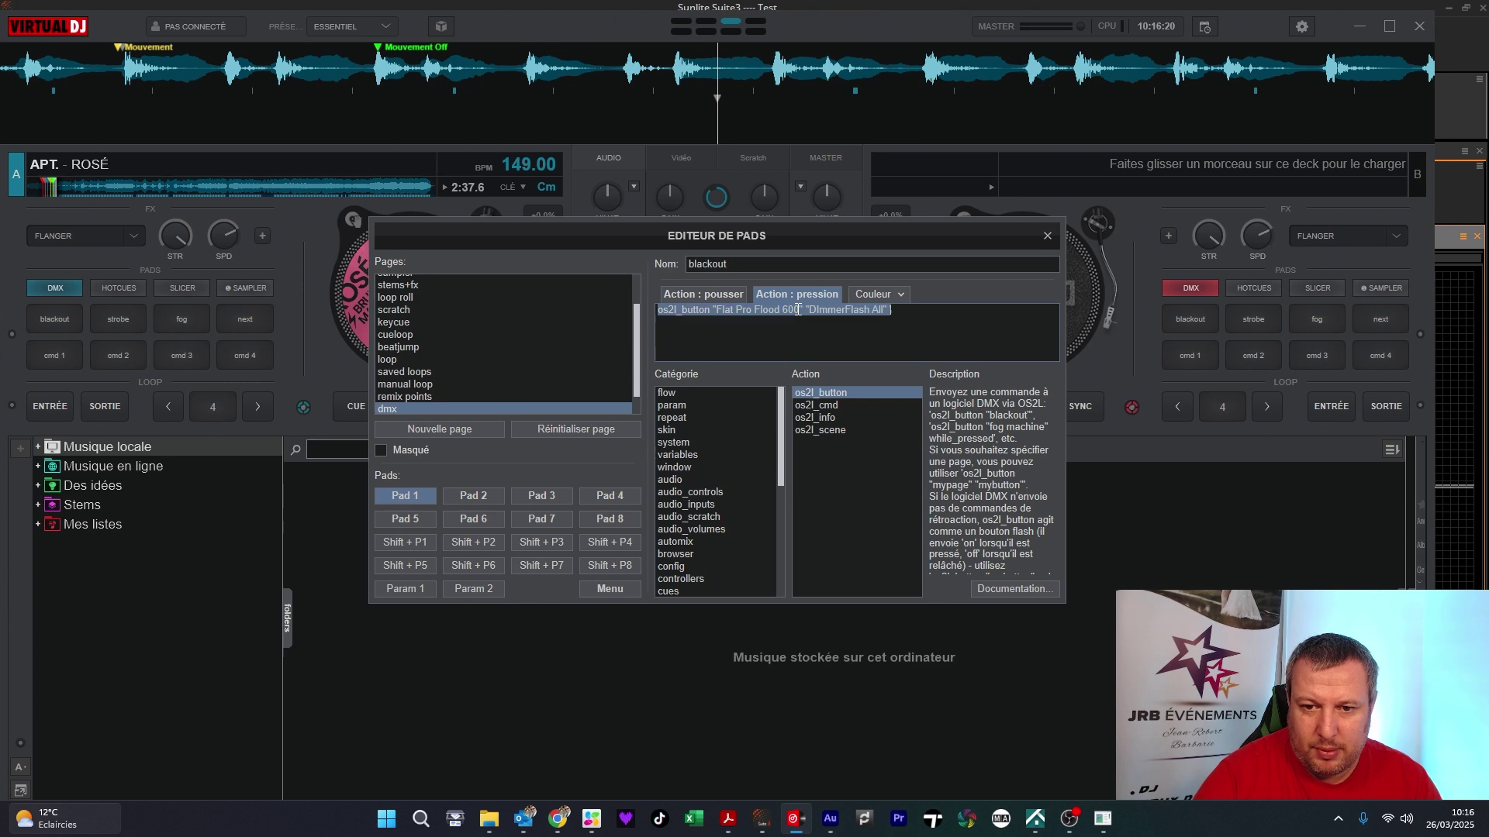
{"action": "key", "text": "ctrl+v"}
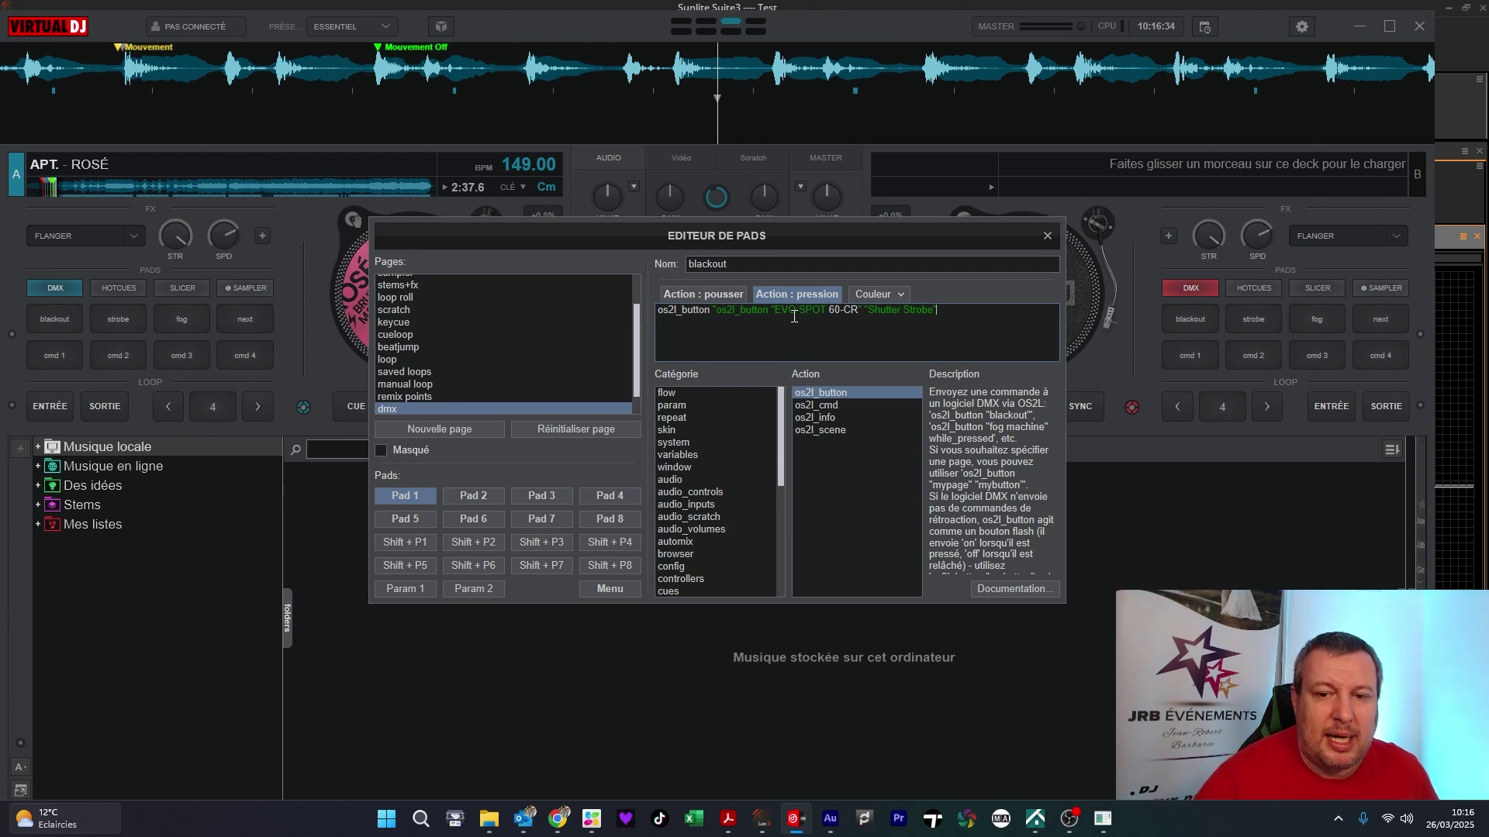
{"action": "key", "text": "ctrl+a"}
{"action": "key", "text": "Delete"}
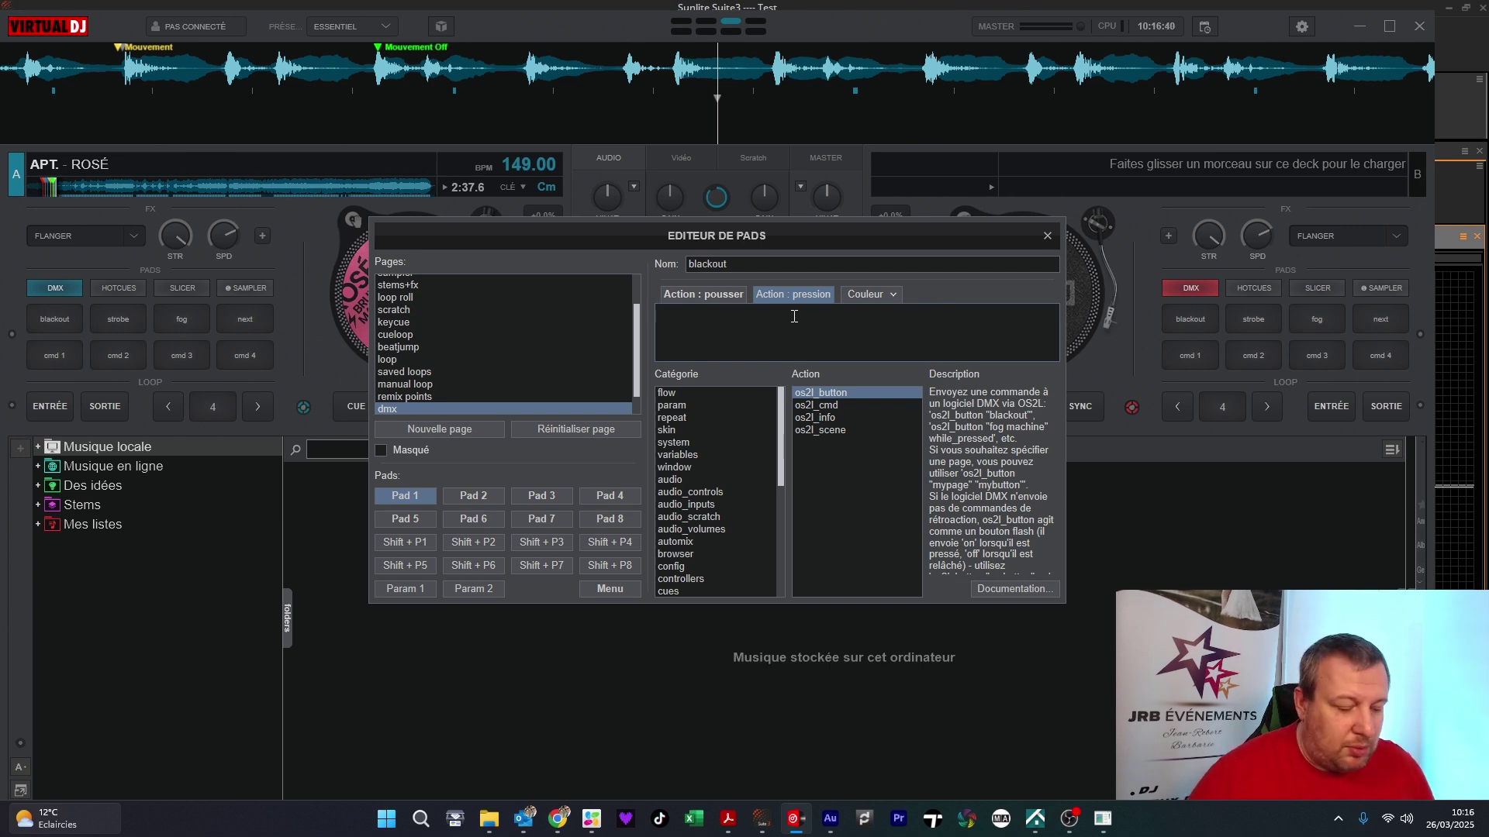
{"action": "key", "text": "ctrl+v"}
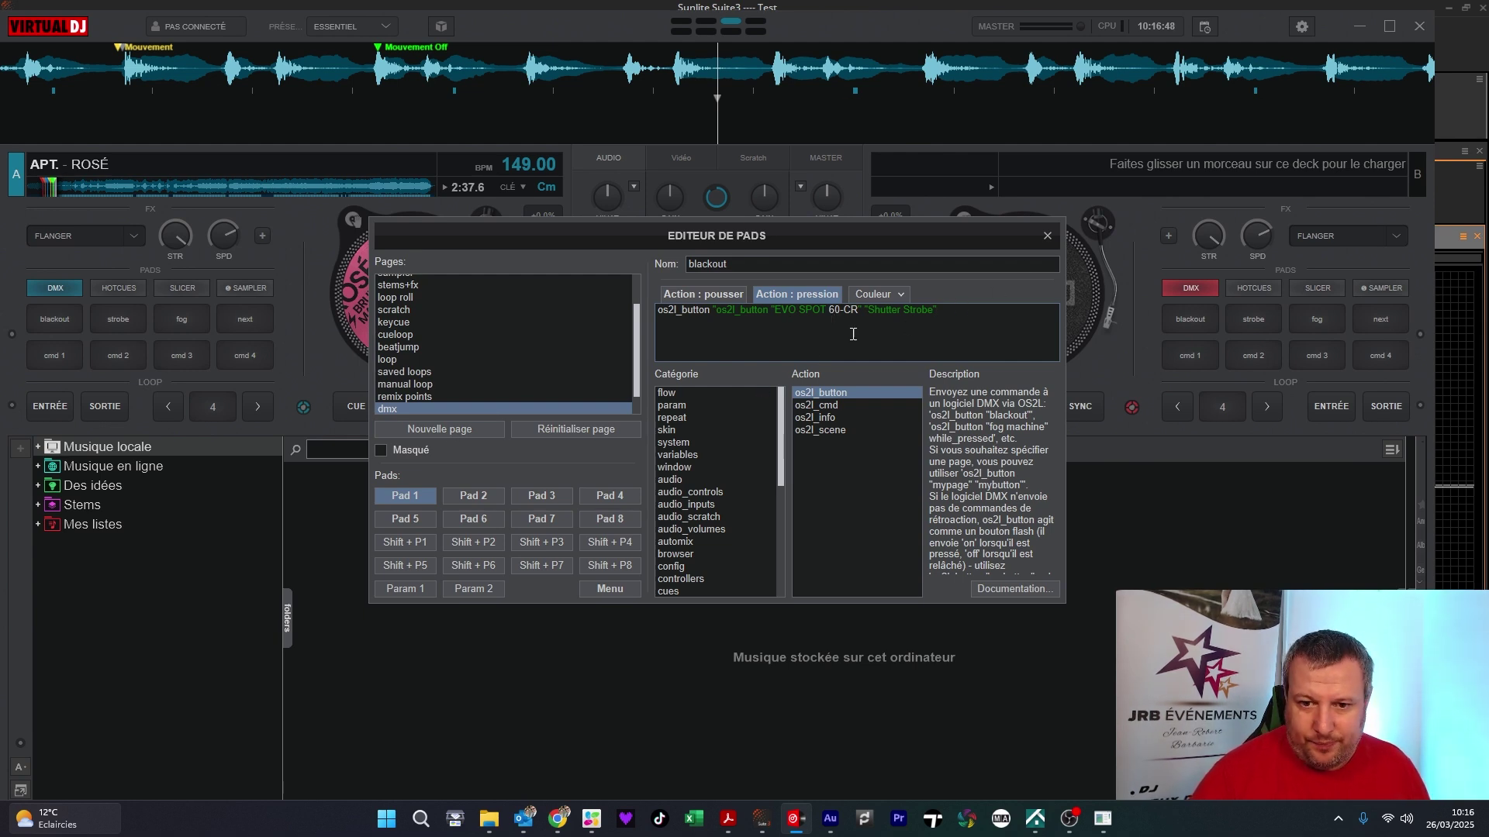
- Rename Pad 1 as Strobe, close the pad editor and move the VirtualDJ window slightly lower
{"action": "double_click", "coordinate": [725, 263]}
{"action": "type", "text": "Strobe"}
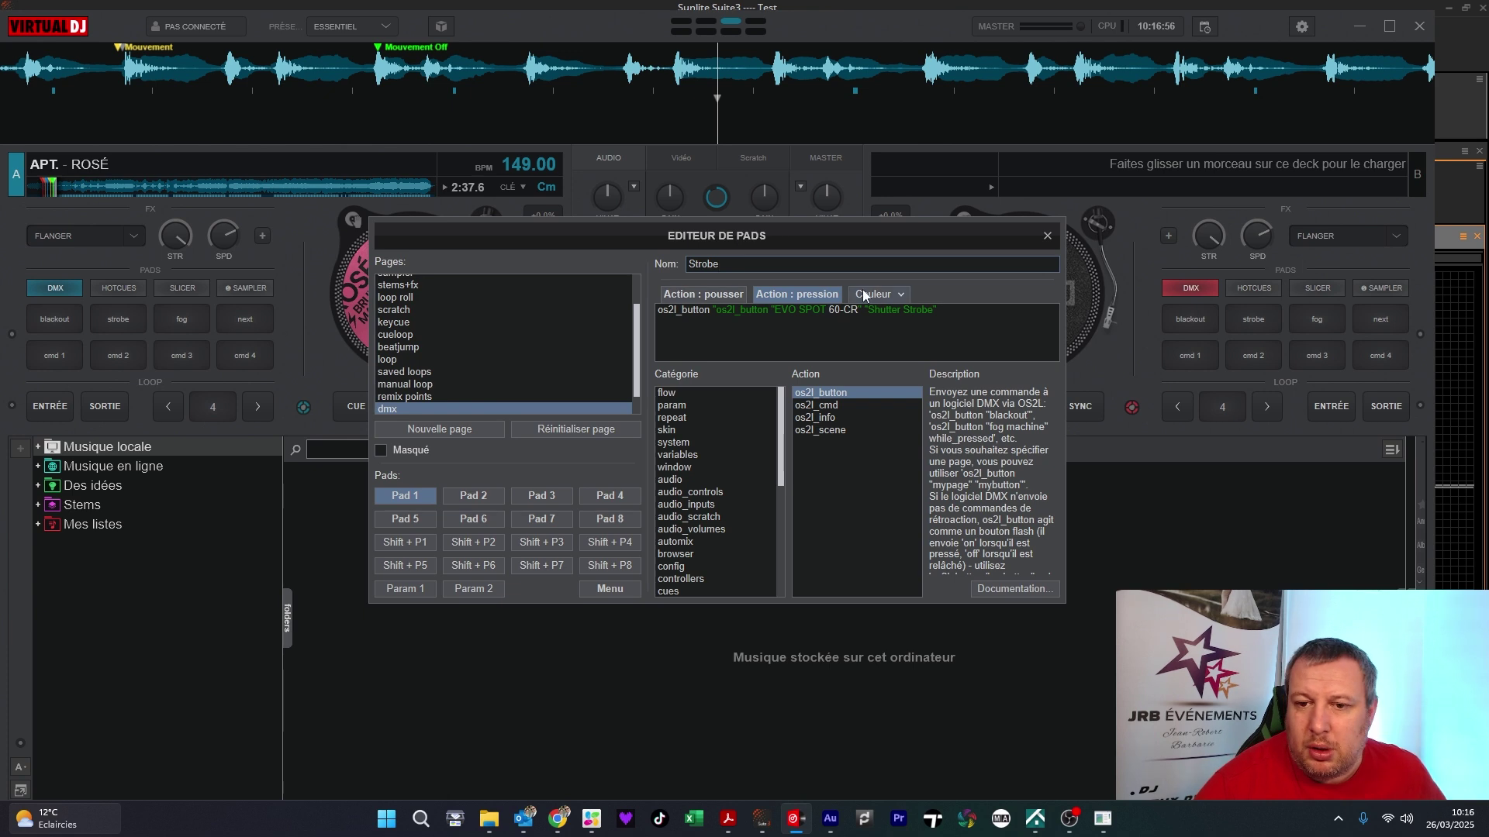
{"action": "left_click", "coordinate": [1046, 237]}
{"action": "left_click_drag", "start_coordinate": [807, 11], "coordinate": [825, 39]}
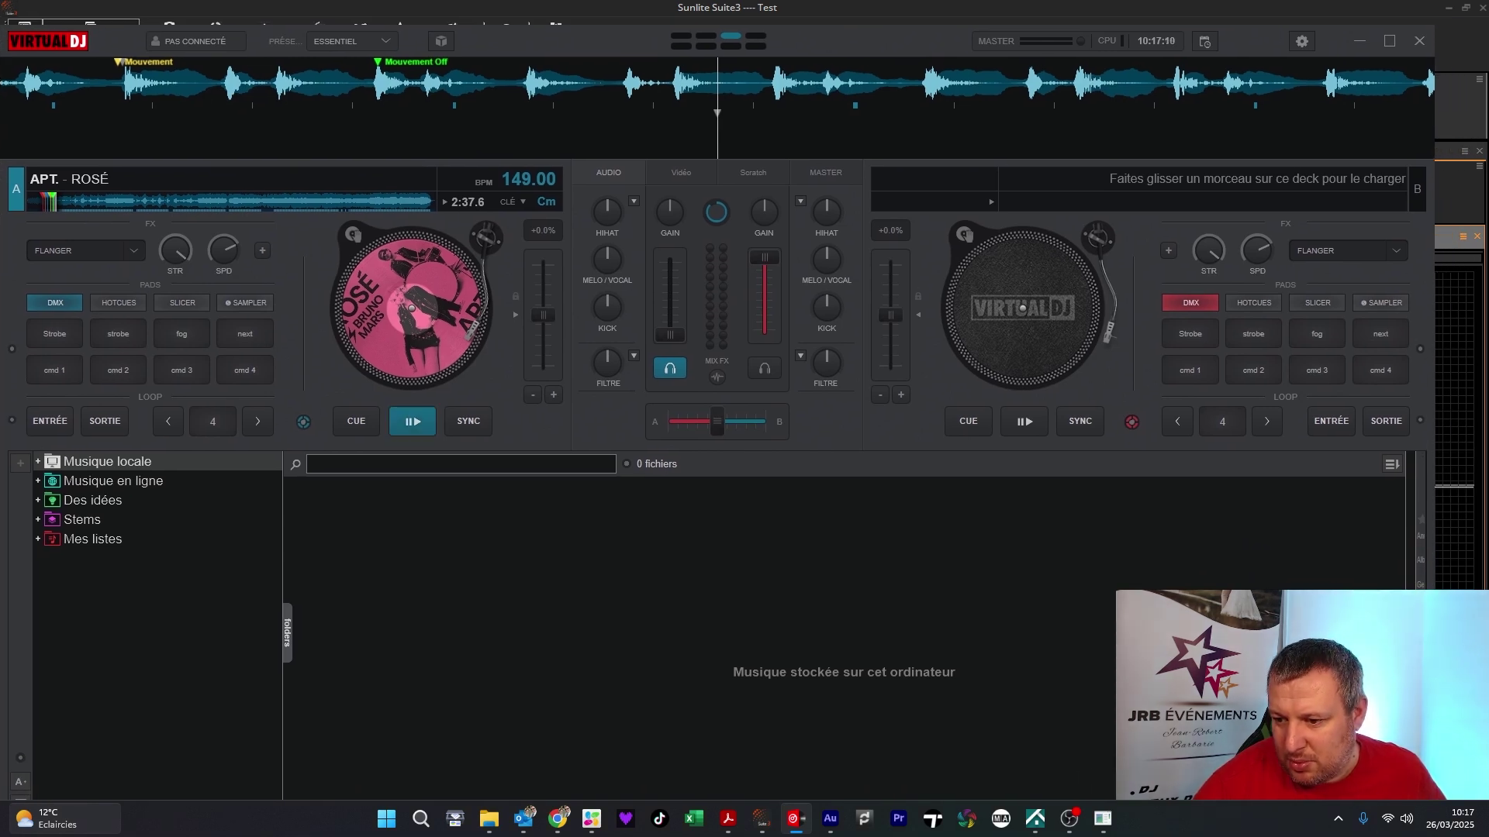
- Move the VirtualDJ window aside to reveal Sunlite's EVO SPOT 60-CR buttons and remove the duplicate os2l_button from Pad 1's "pousser" action
{"action": "left_click_drag", "start_coordinate": [870, 44], "coordinate": [1356, 126]}
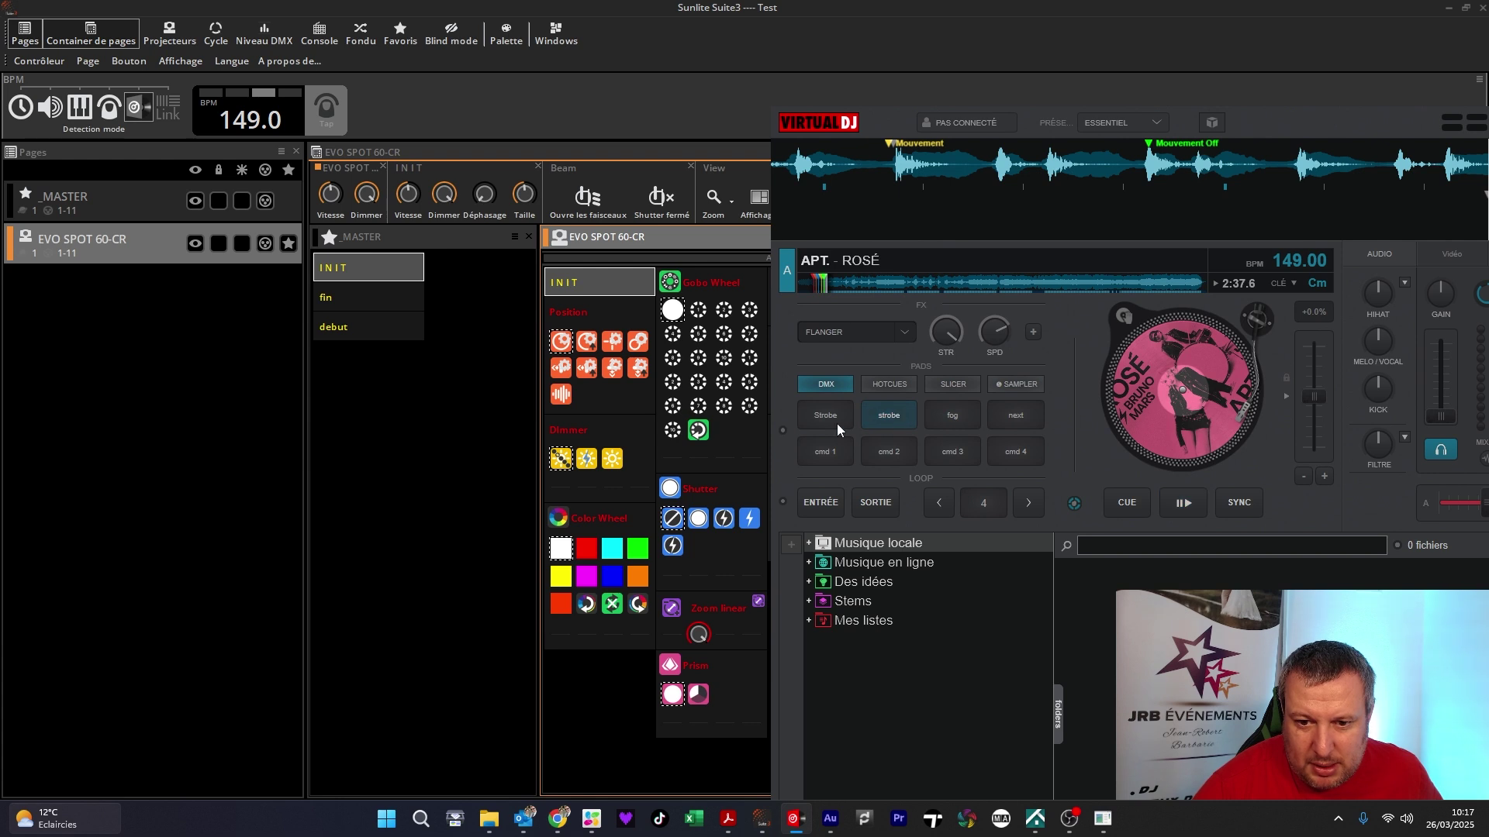
{"action": "right_click", "coordinate": [835, 388]}
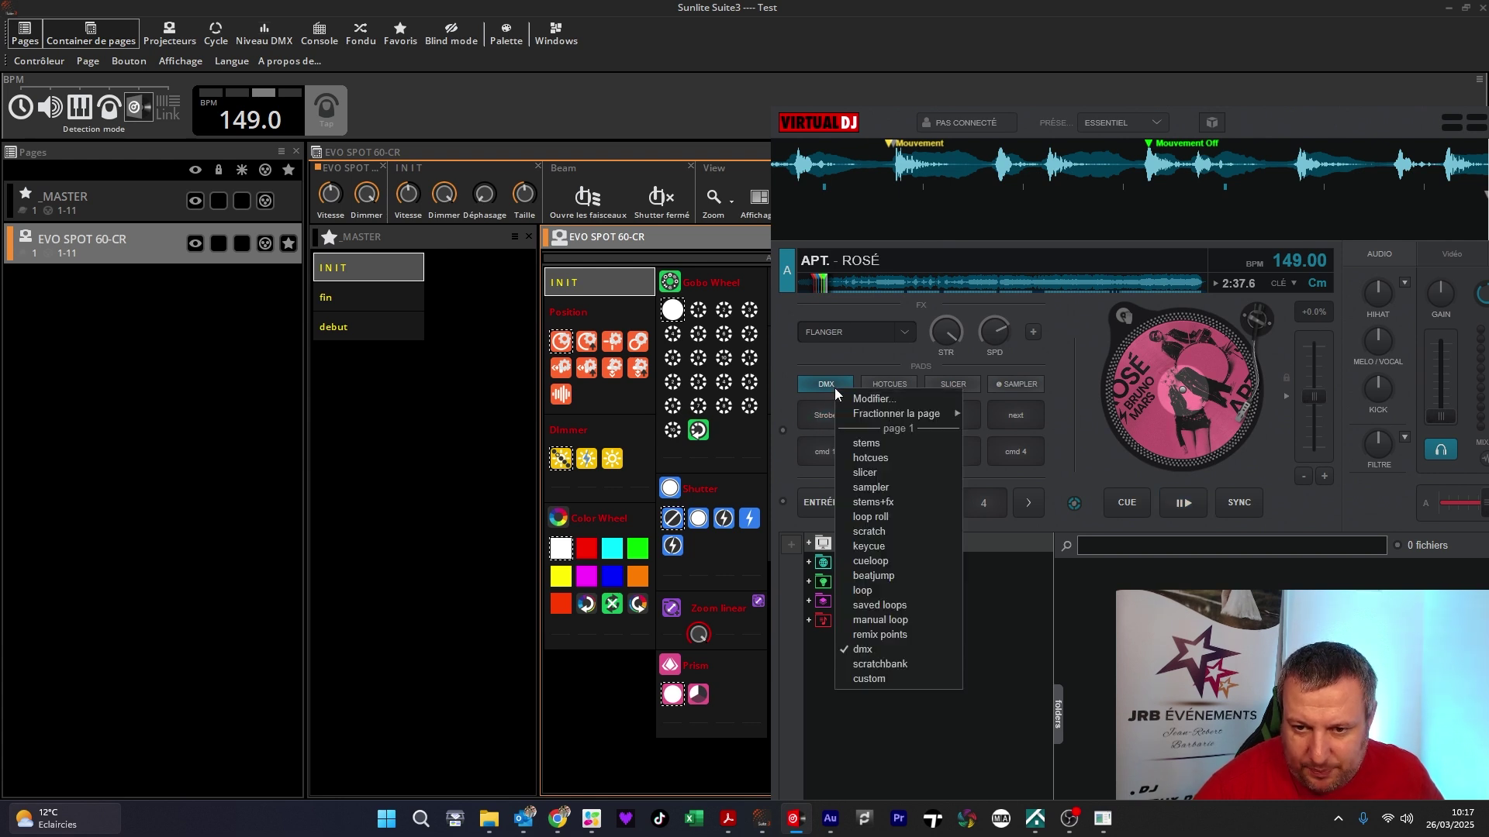
{"action": "left_click", "coordinate": [844, 398]}
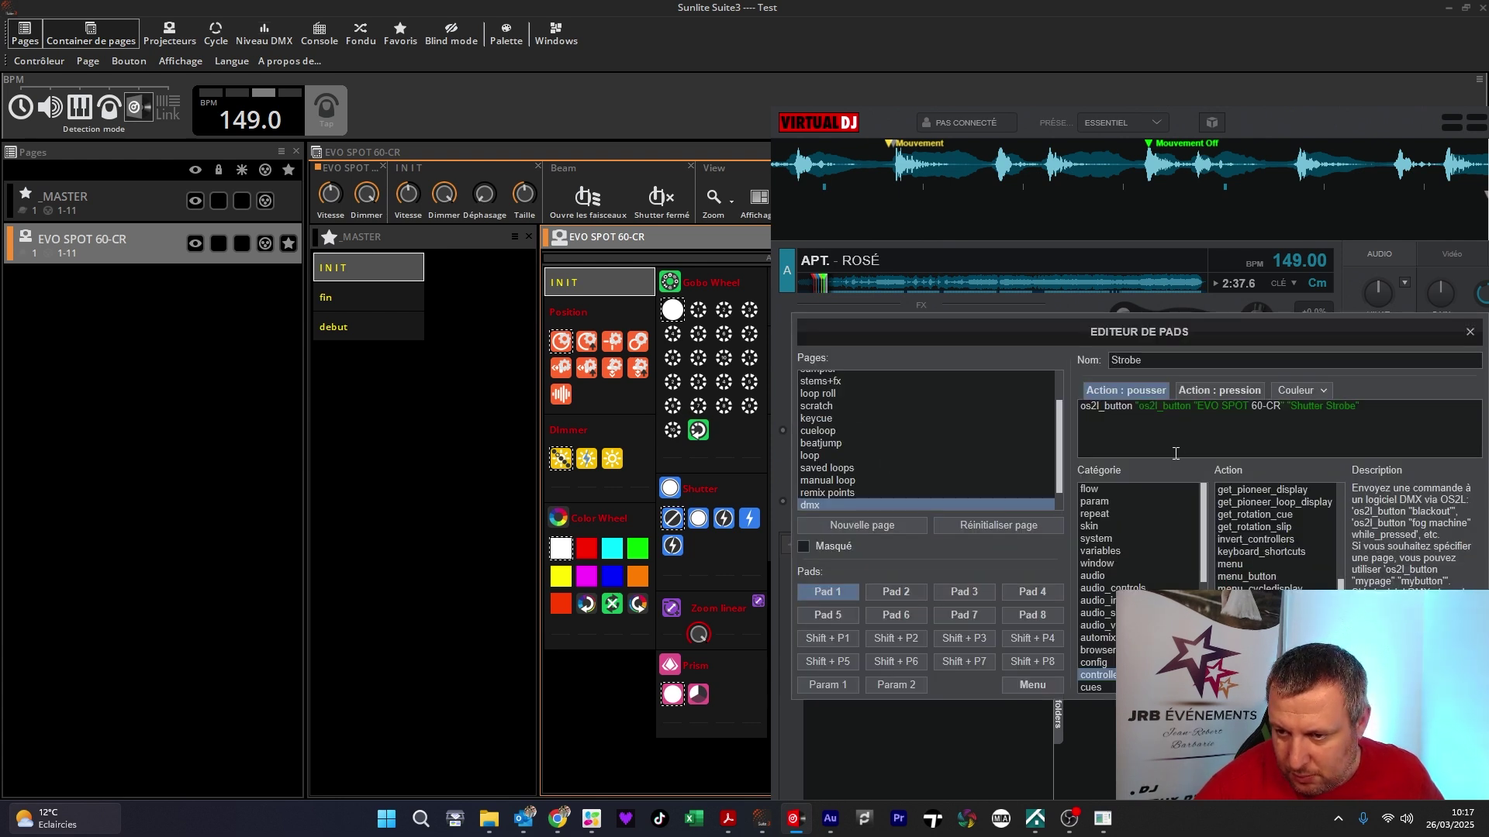
{"action": "left_click", "coordinate": [1193, 418]}
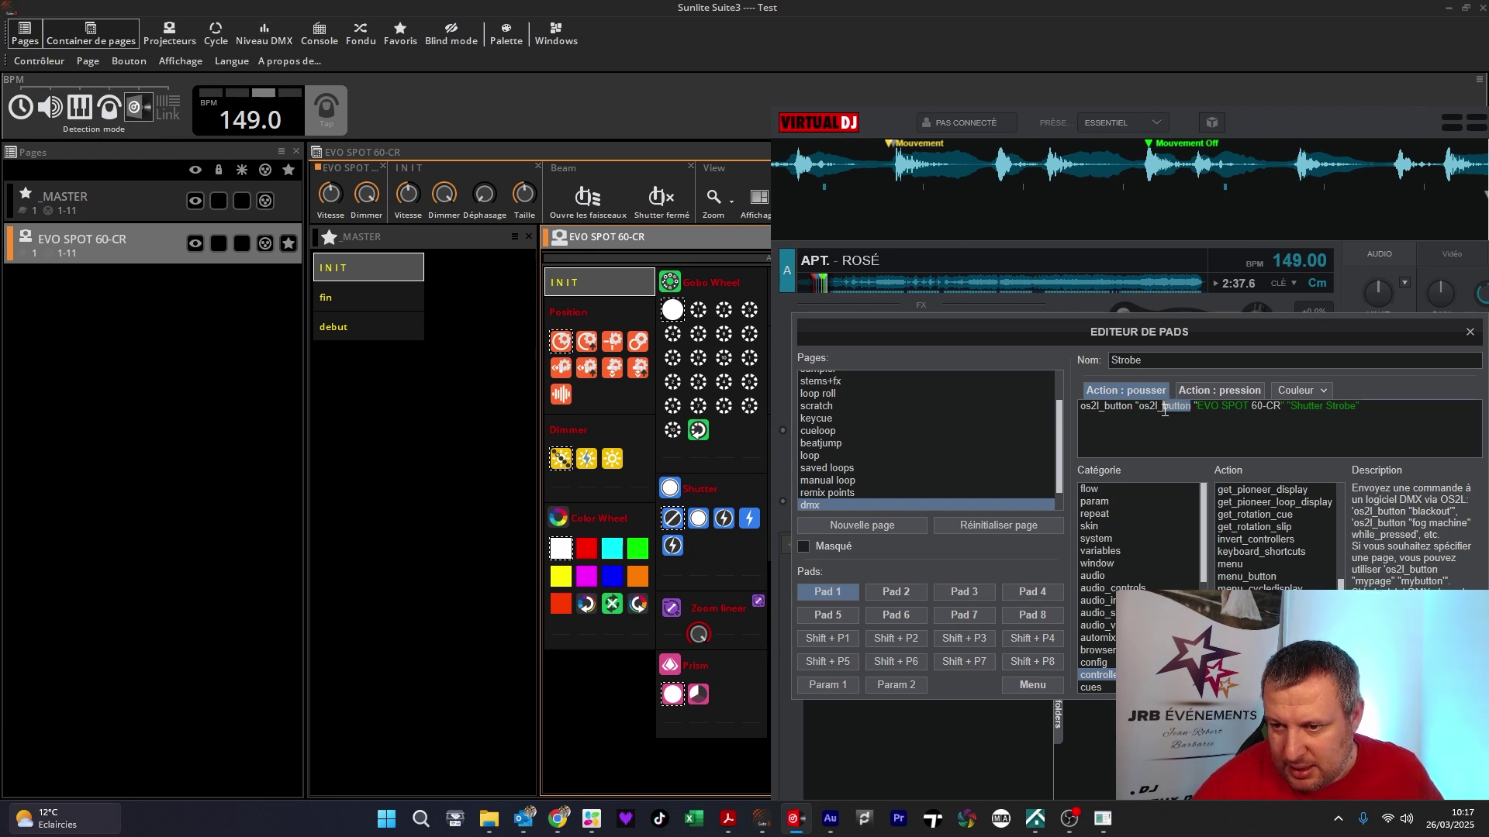
{"action": "key", "text": "shift+End"}
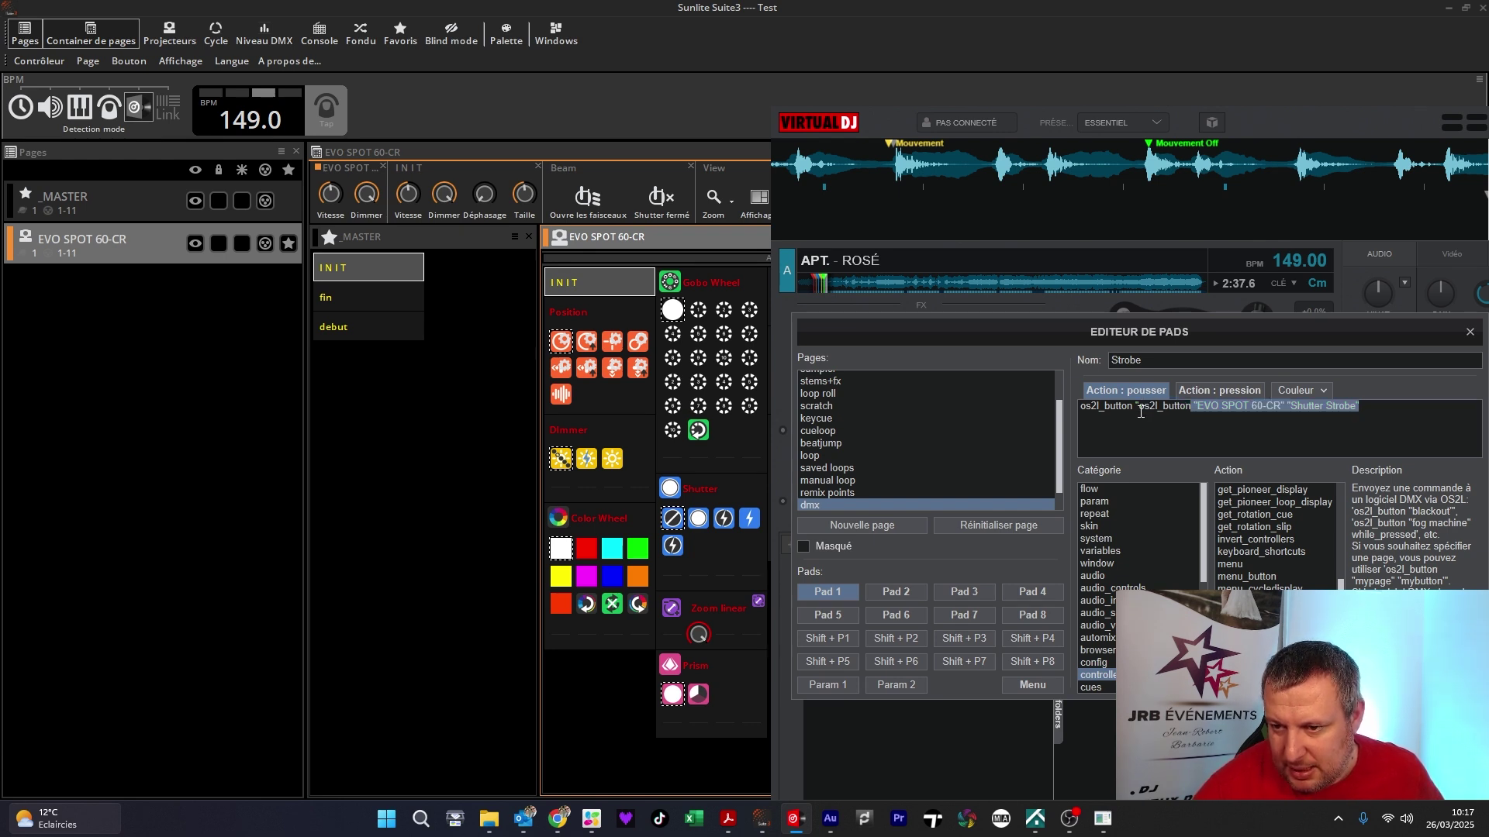
{"action": "double_click", "coordinate": [1138, 409]}
{"action": "key", "text": "Delete"}
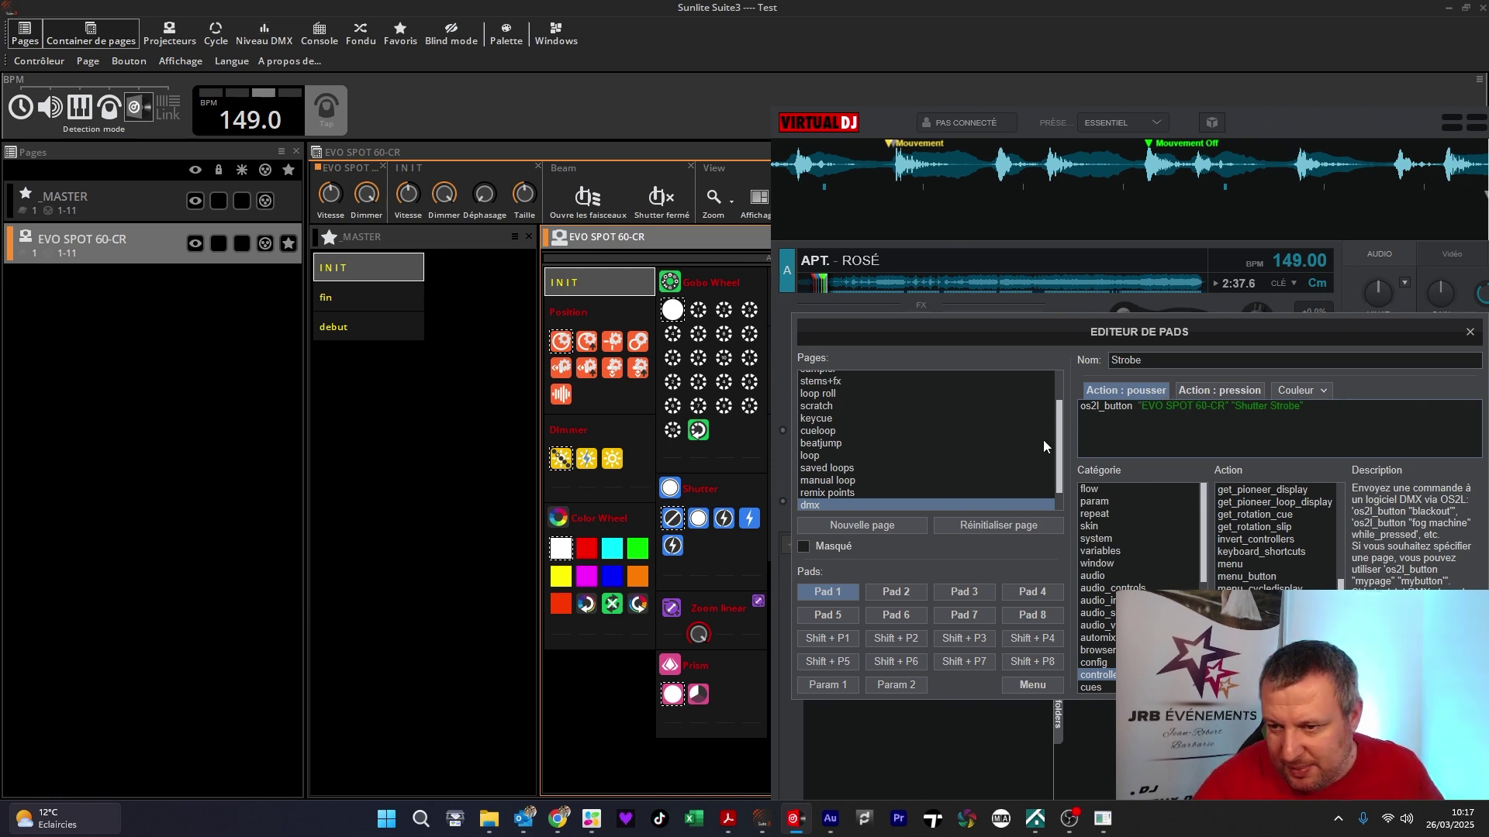
- Correct Pad 1's "pression" action to os2l_button "EVO SPOT 60-CR" "Shutter Strobe" by deleting the duplicate os2l_button
{"action": "left_click", "coordinate": [1188, 392]}
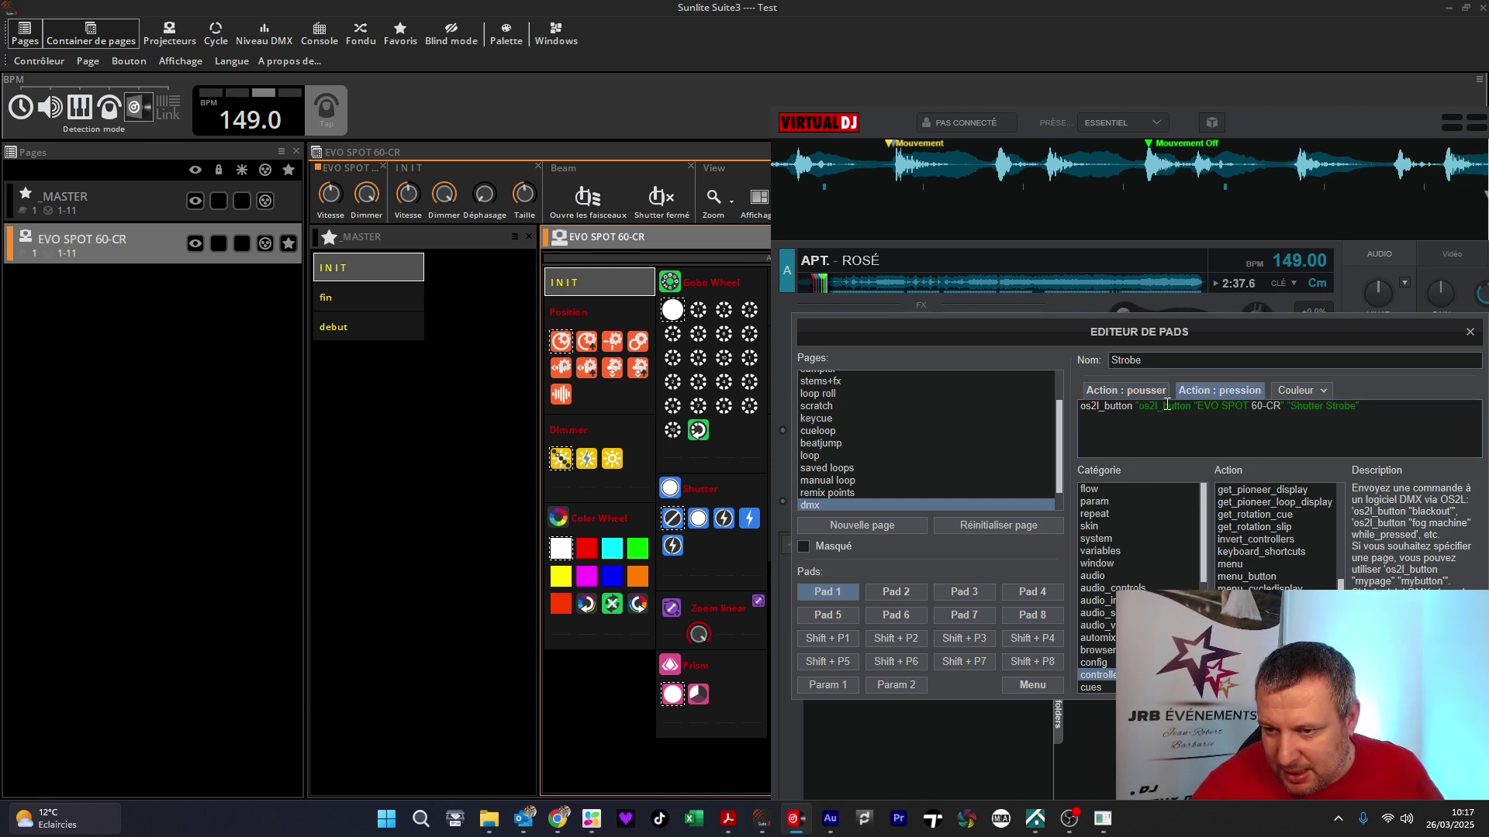
{"action": "key", "text": "BackSpace"}
{"action": "key", "text": "BackSpace"}
{"action": "key", "text": "BackSpace"}
{"action": "key", "text": "BackSpace"}
{"action": "key", "text": "BackSpace"}
{"action": "key", "text": "BackSpace"}
{"action": "key", "text": "BackSpace"}
{"action": "key", "text": "BackSpace"}
{"action": "key", "text": "BackSpace"}
{"action": "key", "text": "BackSpace"}
{"action": "key", "text": "BackSpace"}
{"action": "key", "text": "BackSpace"}
{"action": "key", "text": "BackSpace"}
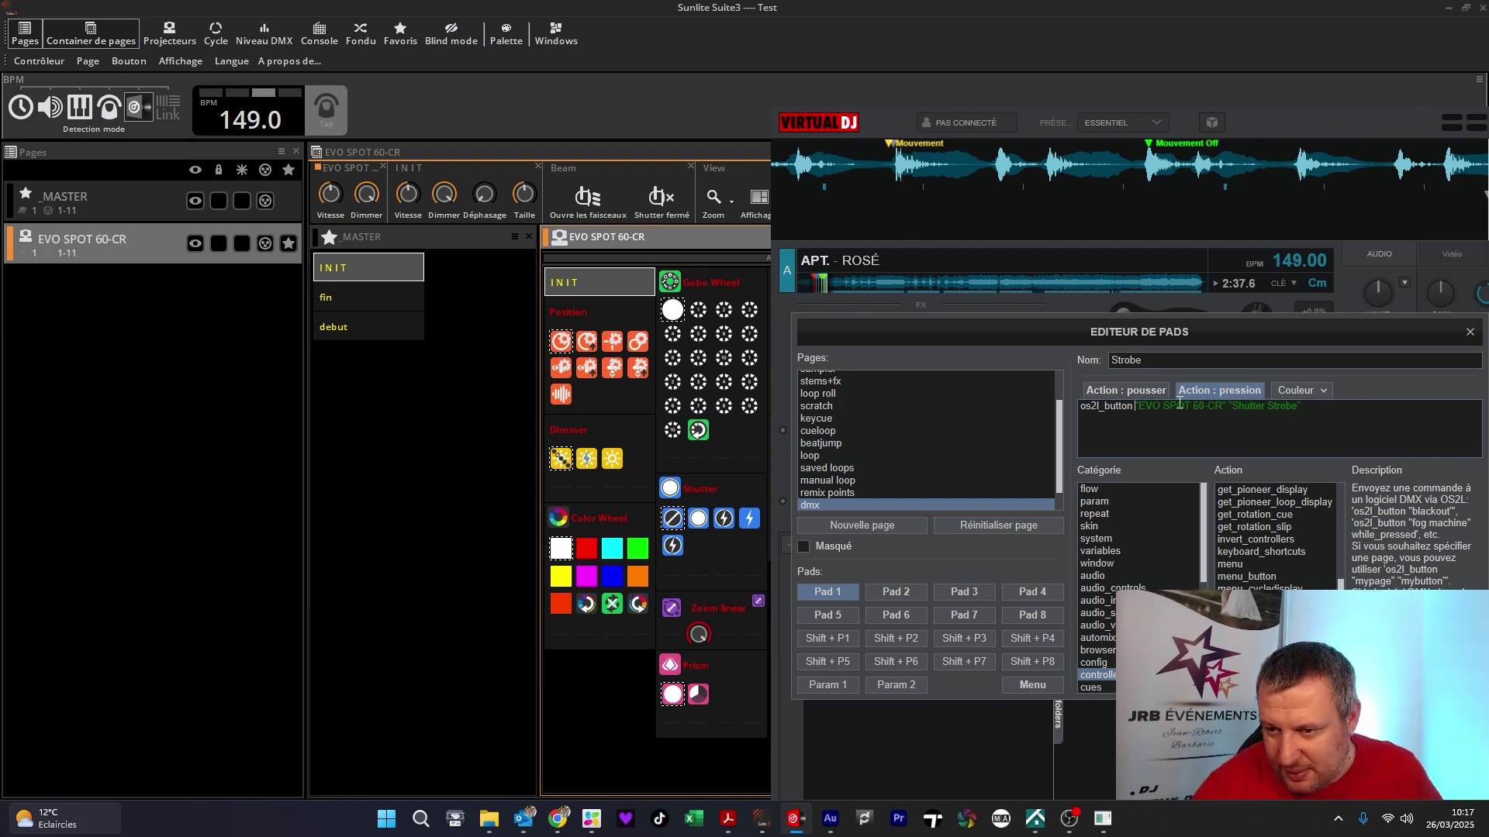
- Compare Pad 1's "pousser" and "pression" commands, close the pad editor and test the Strobe pad
{"action": "left_click", "coordinate": [1152, 394]}
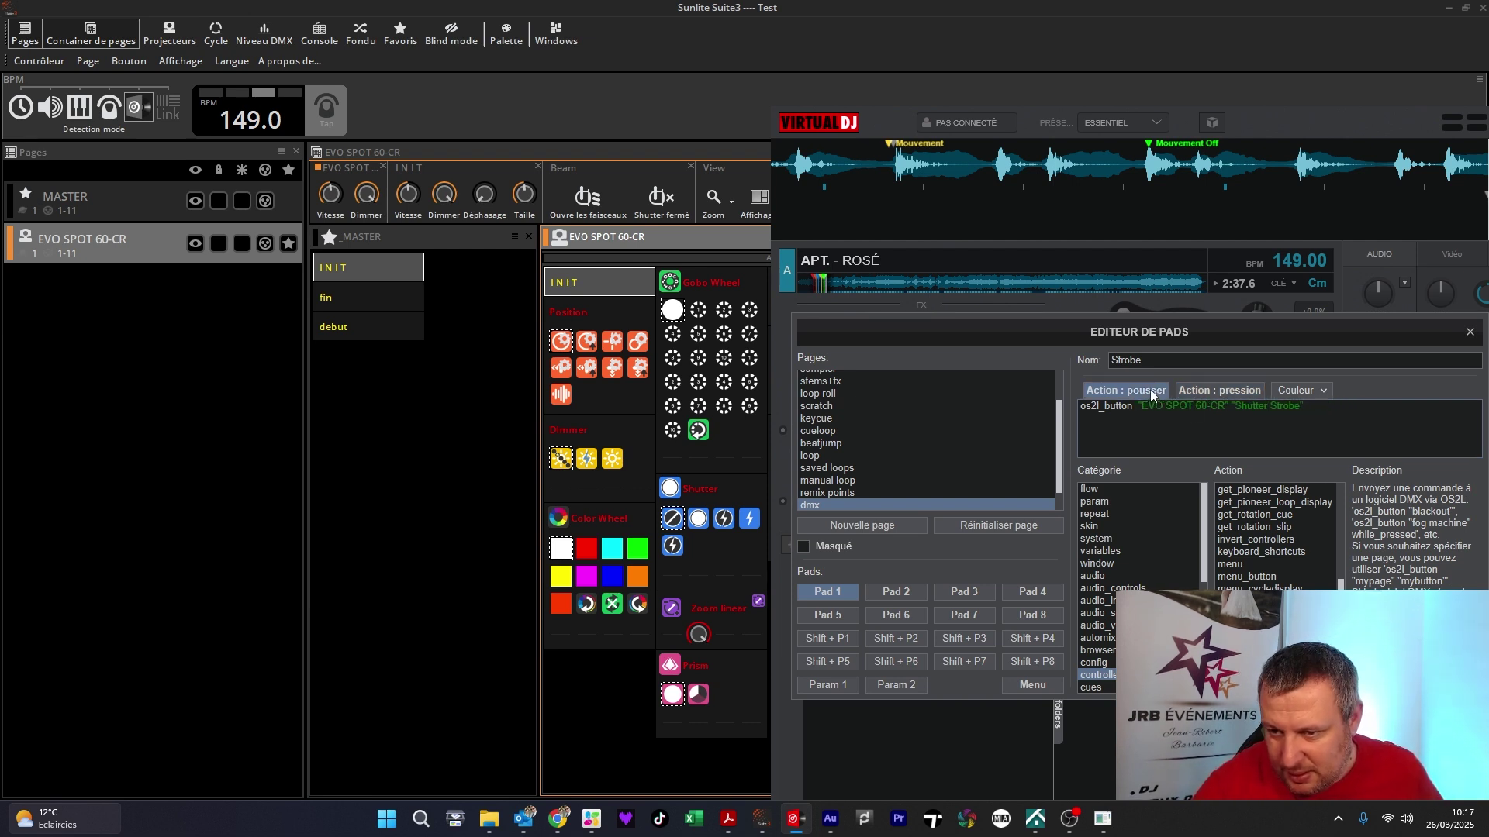
{"action": "left_click", "coordinate": [1190, 395]}
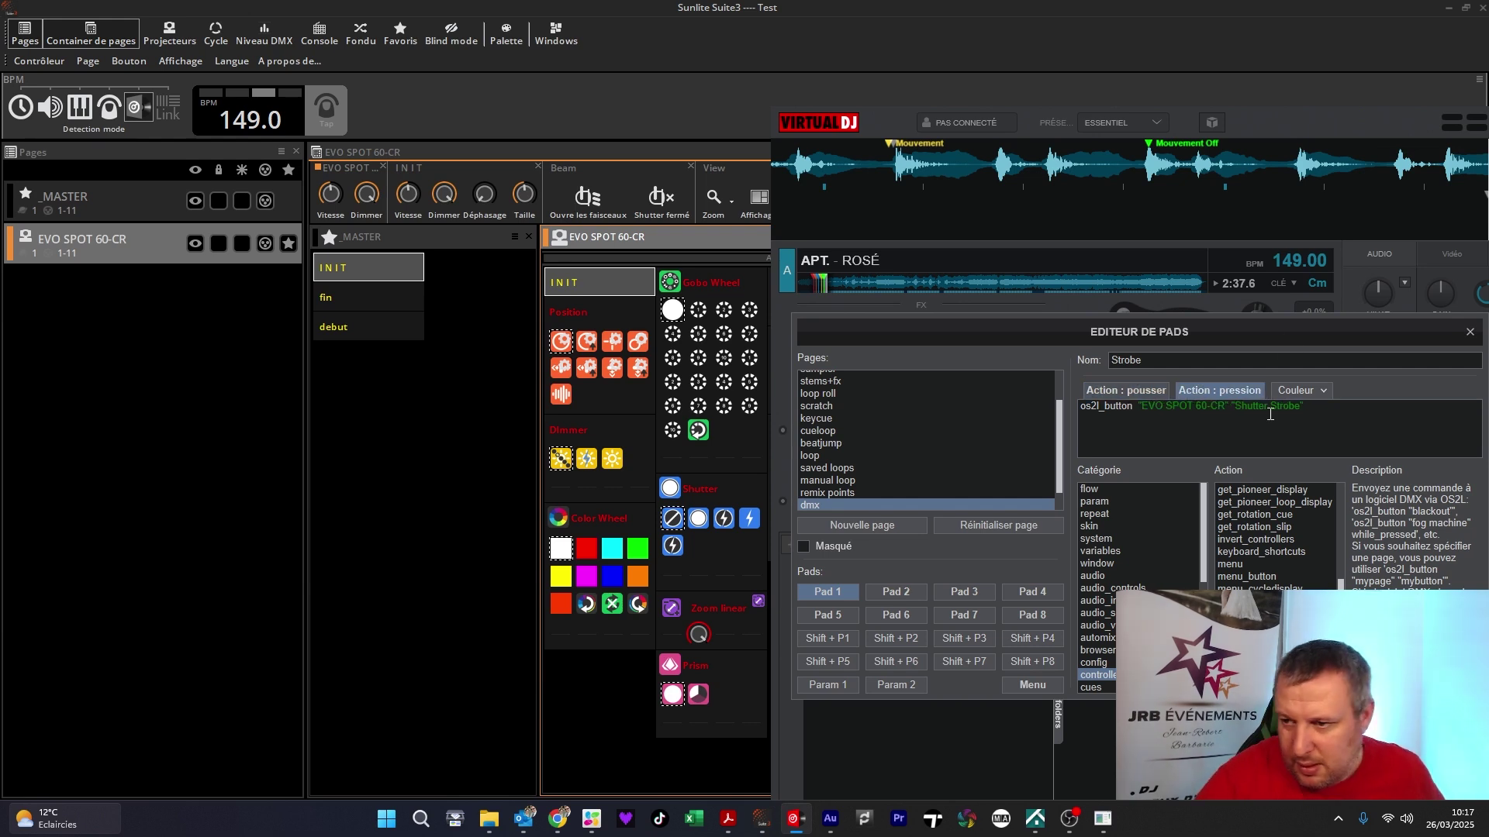
{"action": "left_click", "coordinate": [1469, 332]}
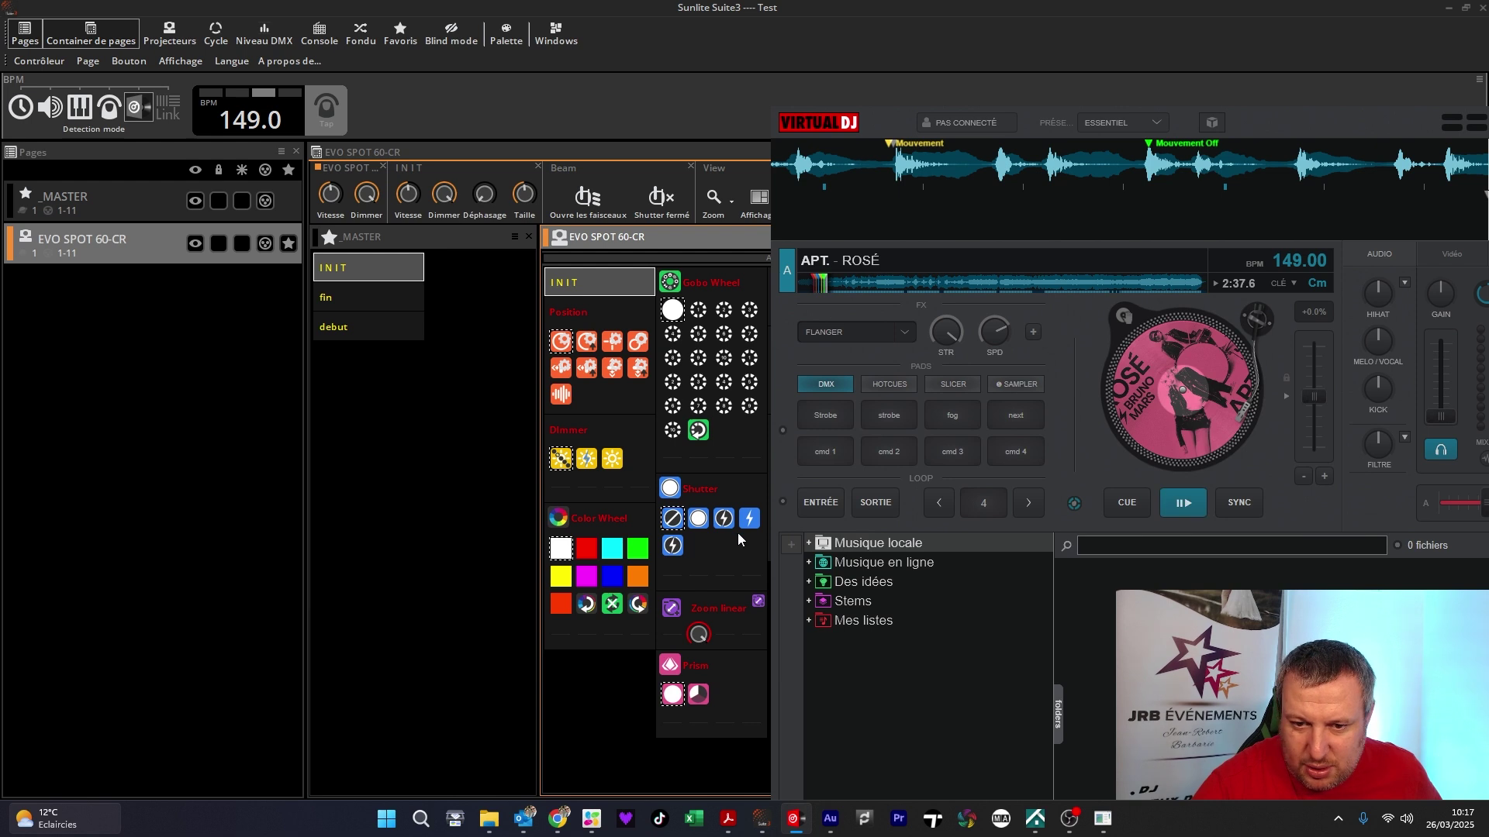
{"action": "left_click", "coordinate": [821, 415]}
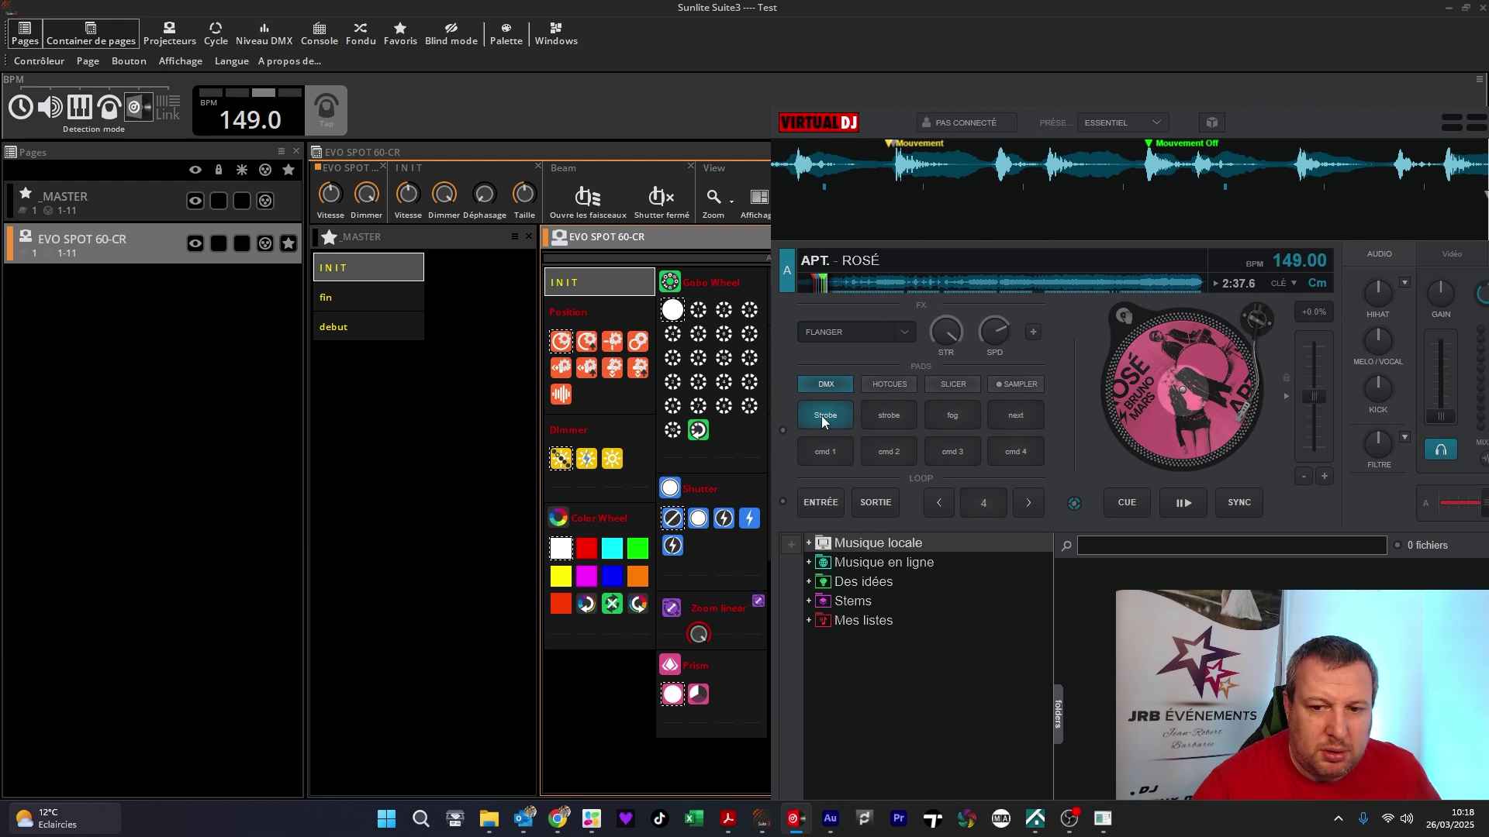
- Reopen the DMX pad editor, clear Pad 1's "pression" action, close the editor and trigger the Strobe pad again
{"action": "right_click", "coordinate": [823, 412]}
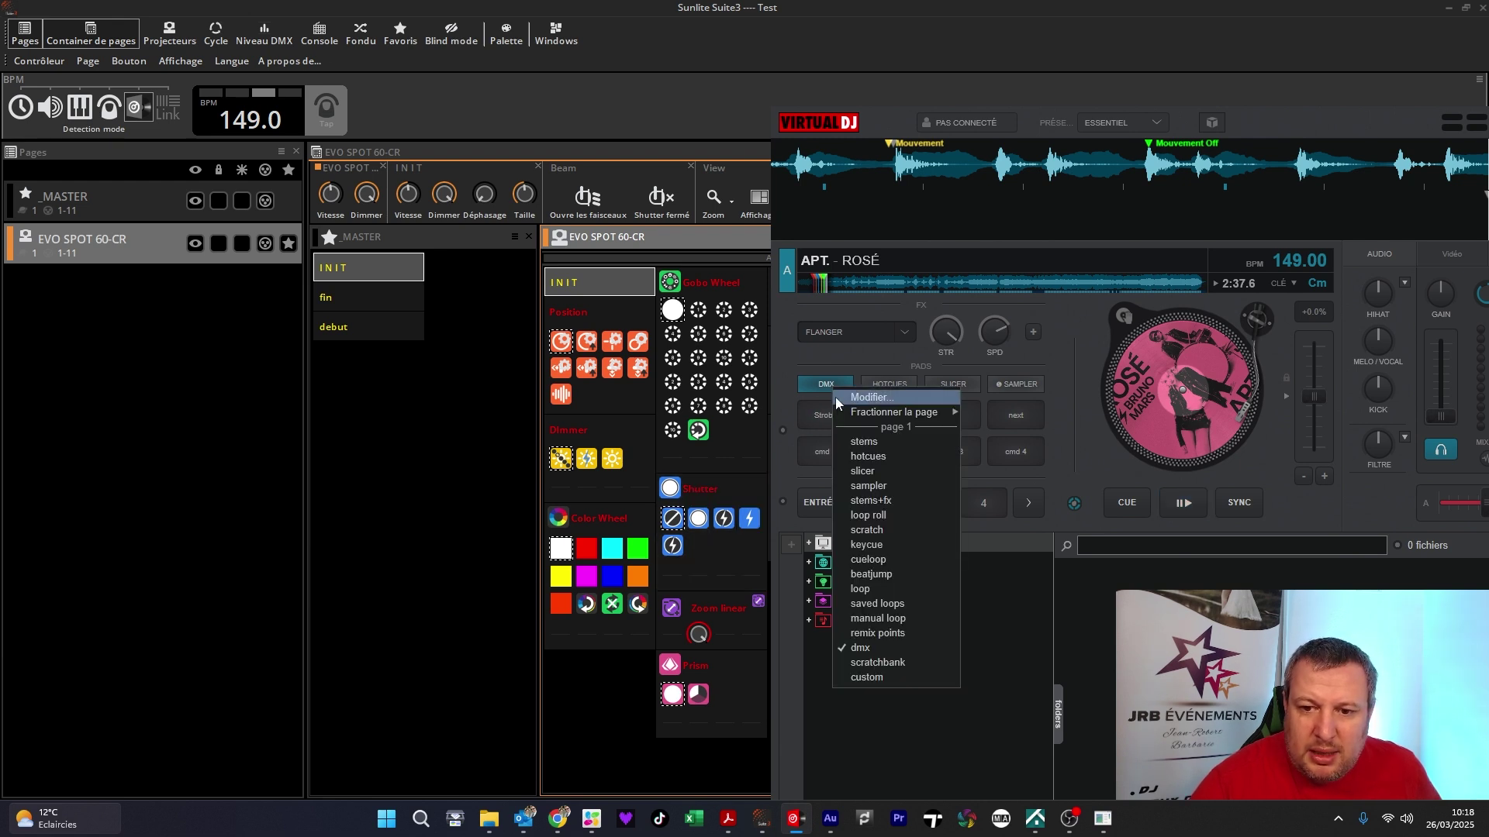
{"action": "left_click", "coordinate": [835, 397]}
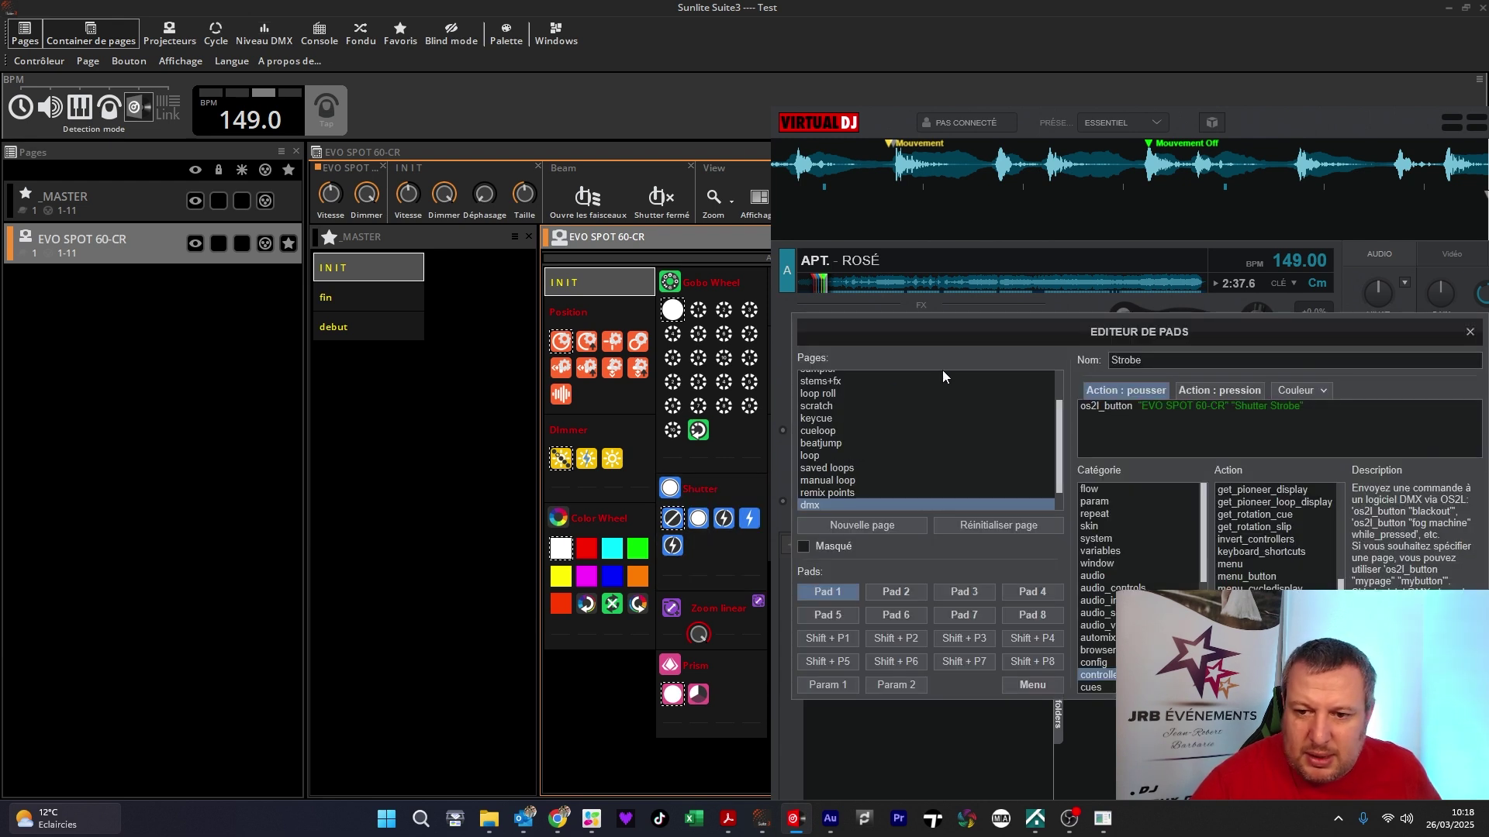
{"action": "right_click", "coordinate": [1200, 405]}
{"action": "left_click", "coordinate": [1199, 406]}
{"action": "right_click", "coordinate": [1191, 408]}
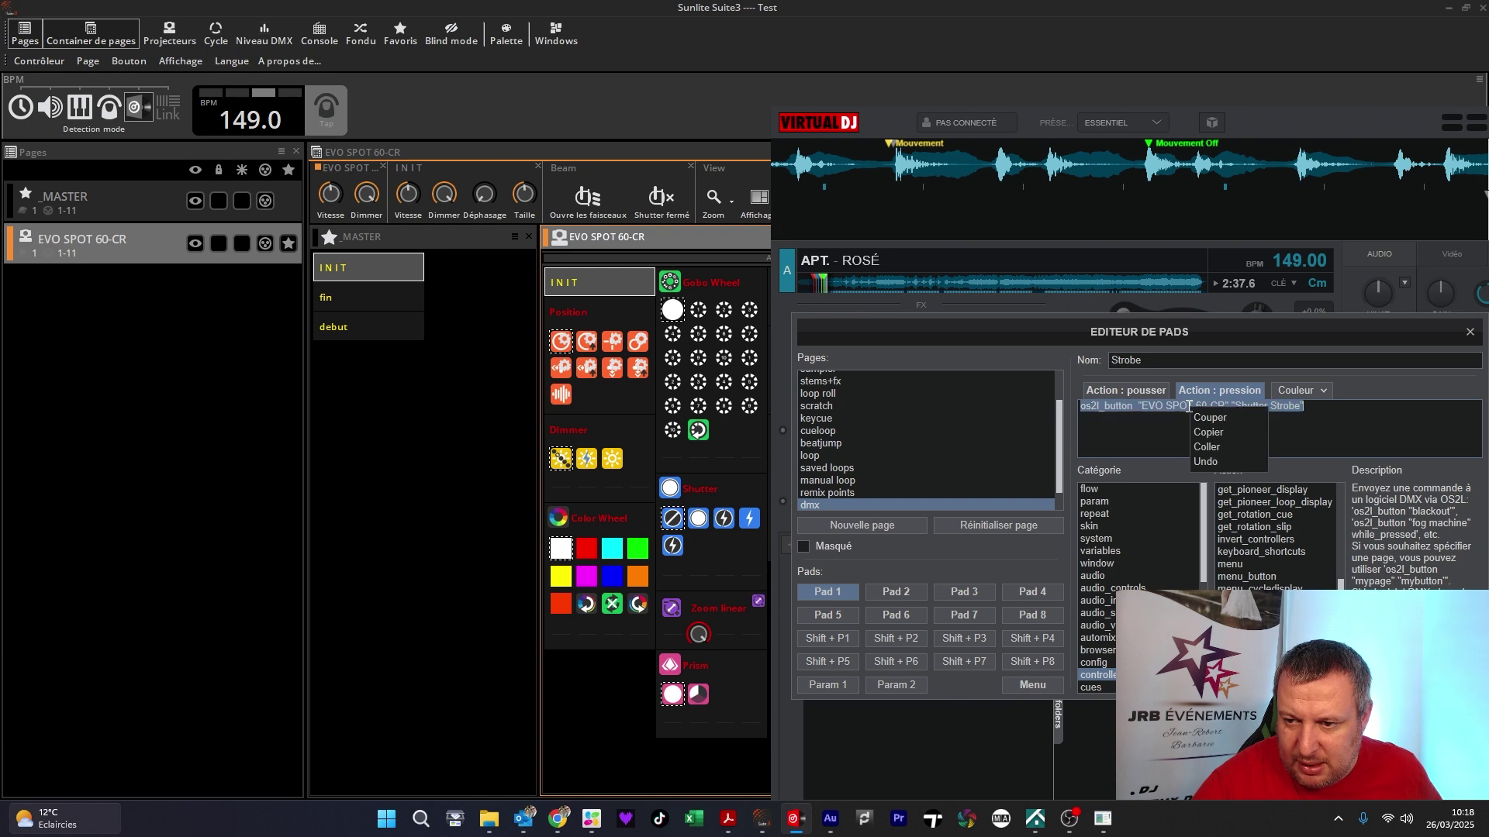
{"action": "left_click", "coordinate": [1228, 432]}
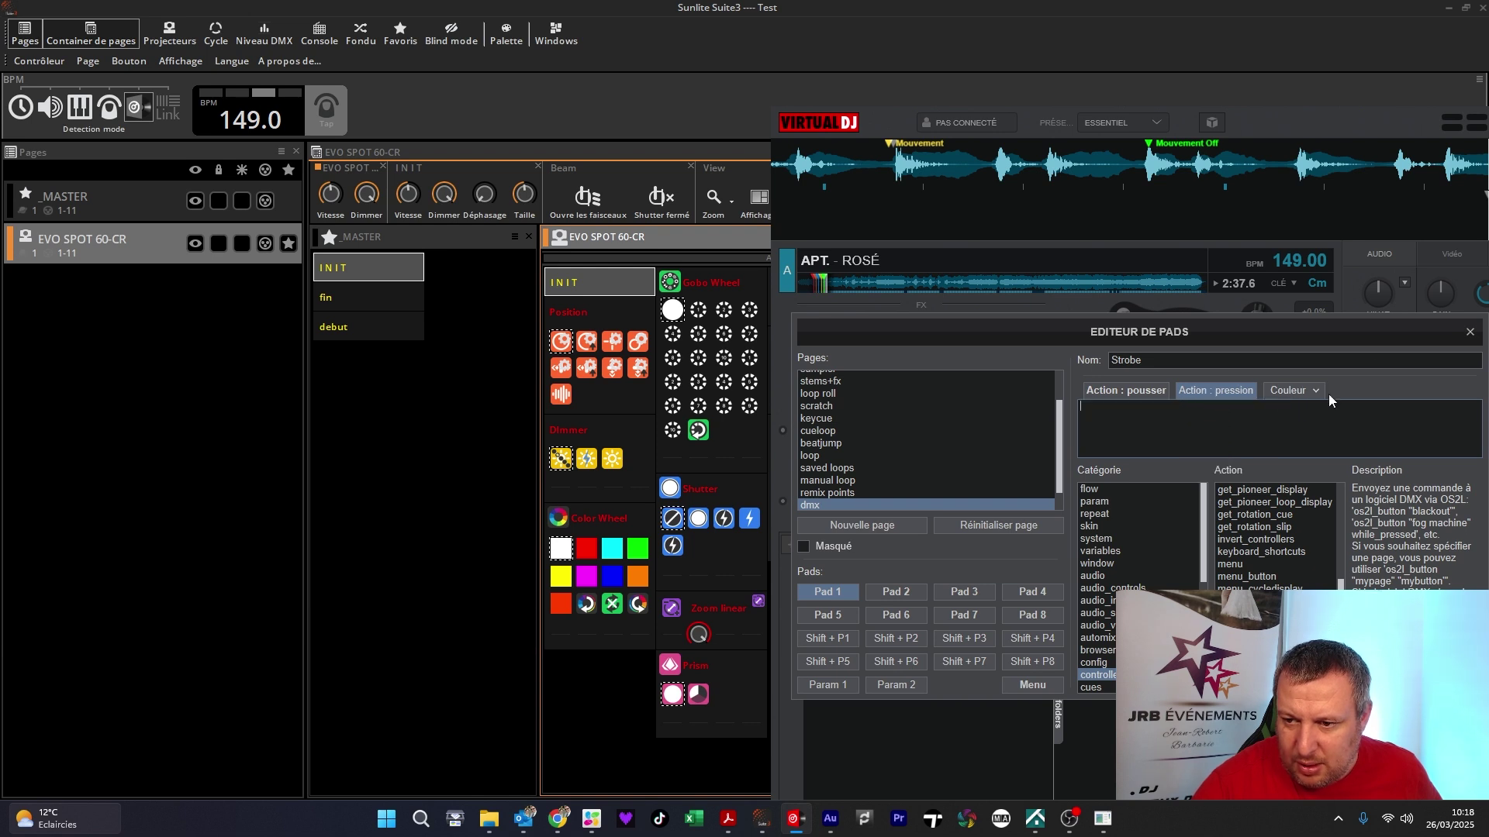
{"action": "left_click", "coordinate": [1470, 332]}
{"action": "left_click", "coordinate": [831, 416]}
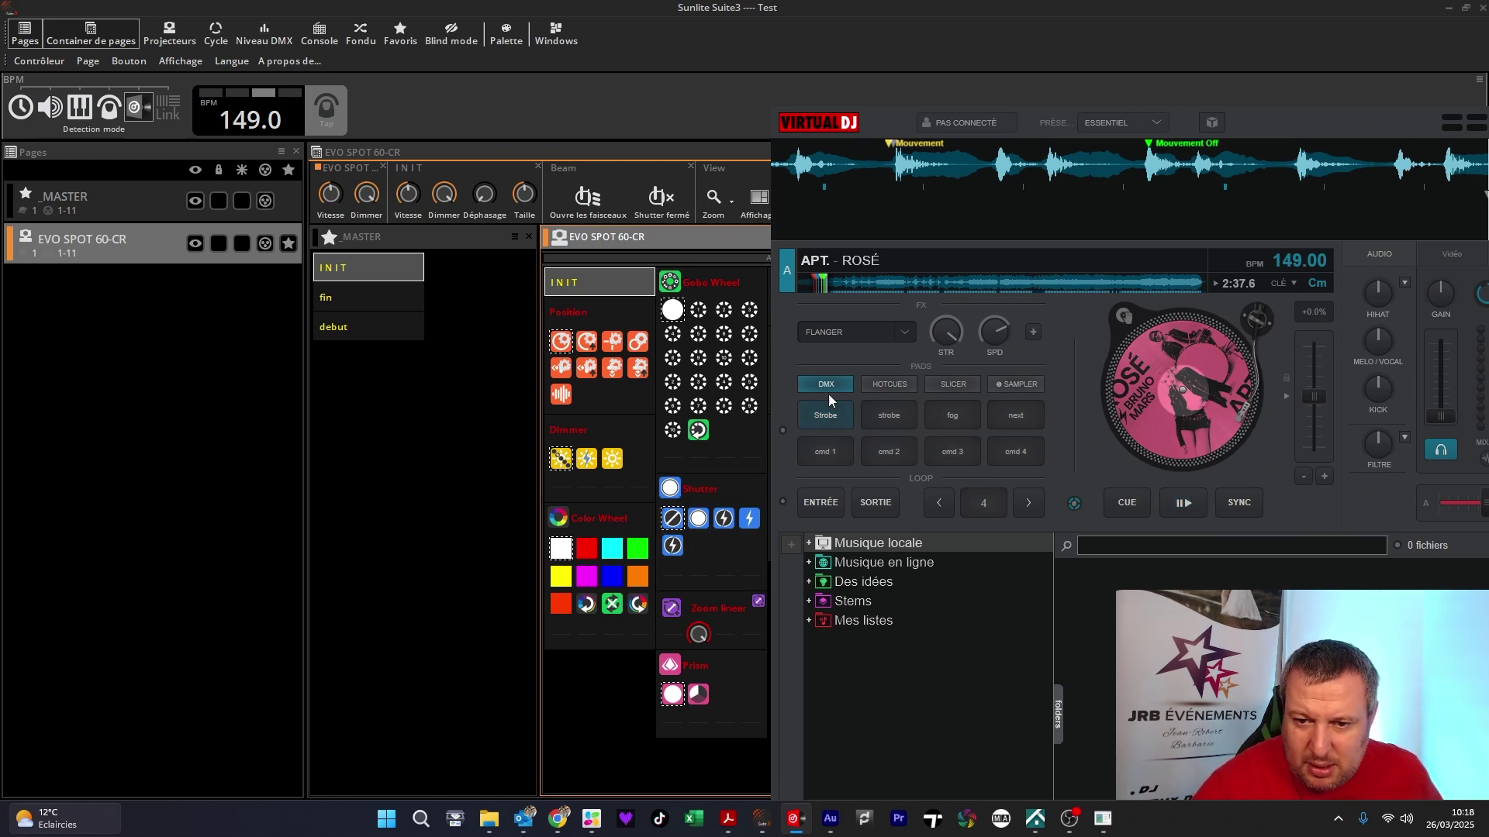
- Recheck Pad 1's two actions in the pad editor, retest the Strobe pad and move the VirtualDJ window back over Sunlite Suite3
{"action": "left_click", "coordinate": [832, 394]}
{"action": "left_click", "coordinate": [861, 400]}
{"action": "left_click", "coordinate": [1194, 389]}
{"action": "left_click", "coordinate": [1118, 392]}
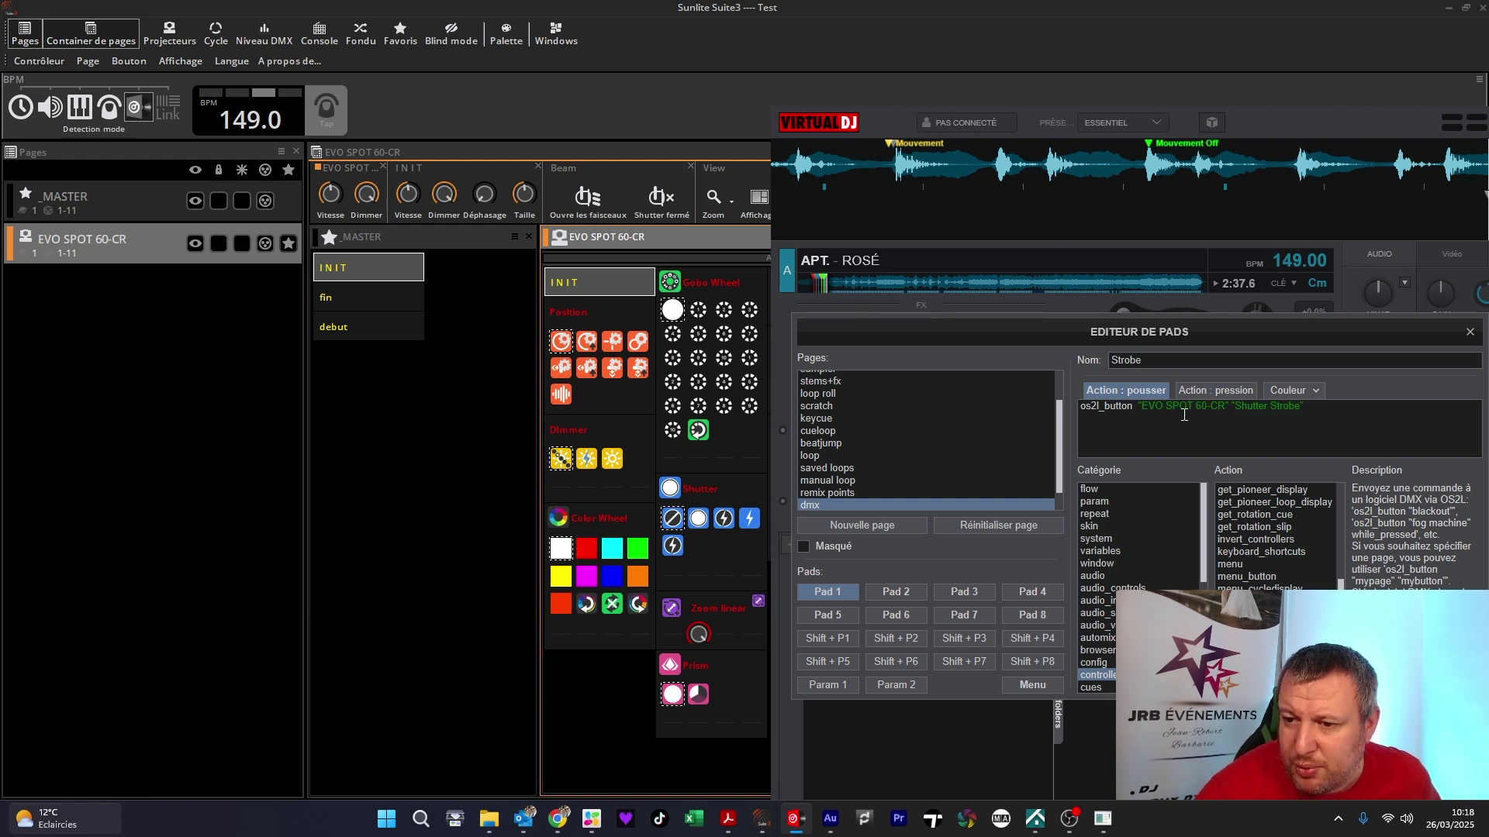
{"action": "left_click", "coordinate": [1469, 332]}
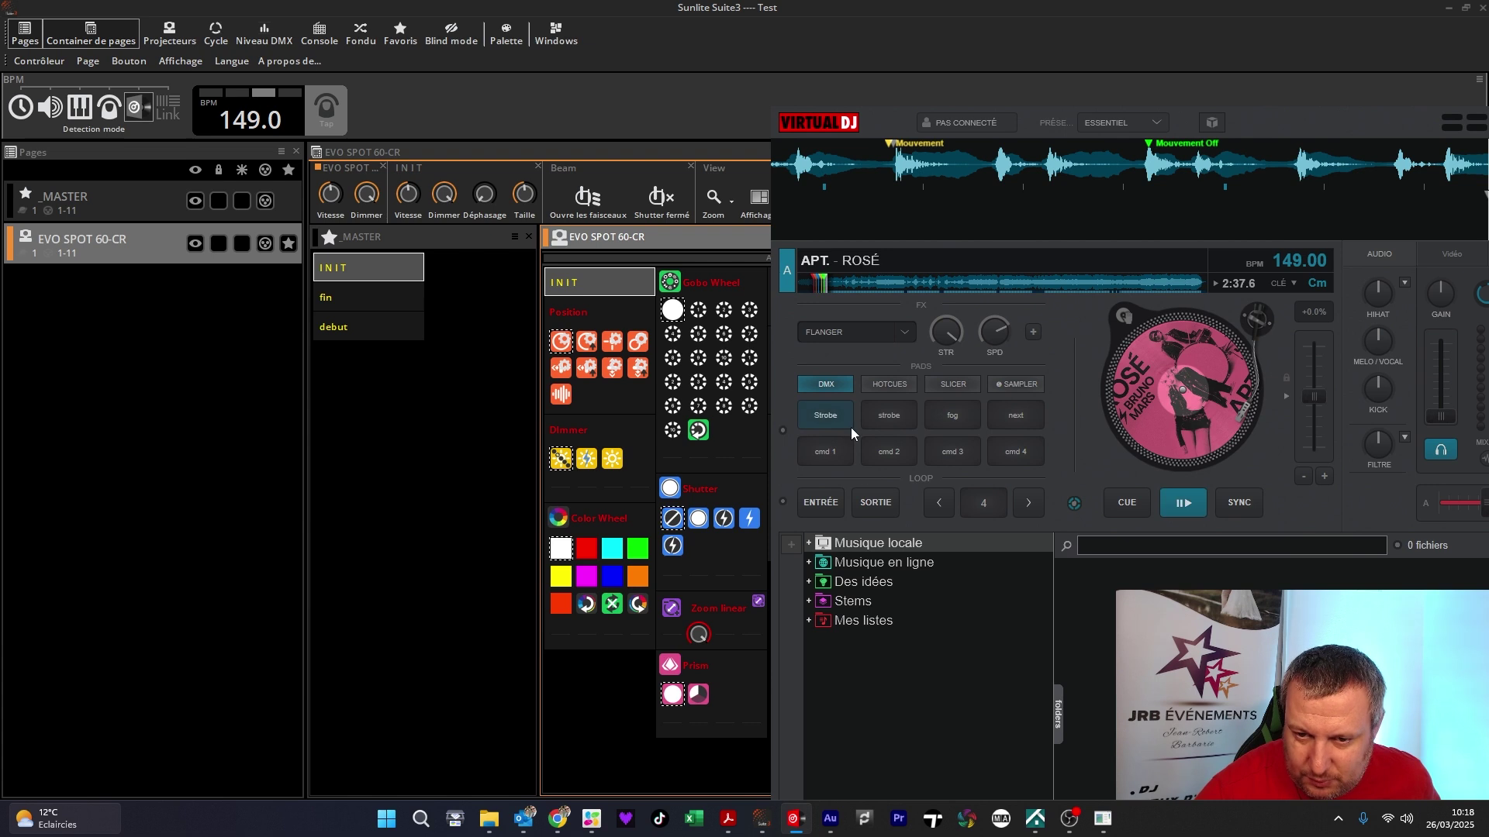
{"action": "left_click", "coordinate": [818, 419]}
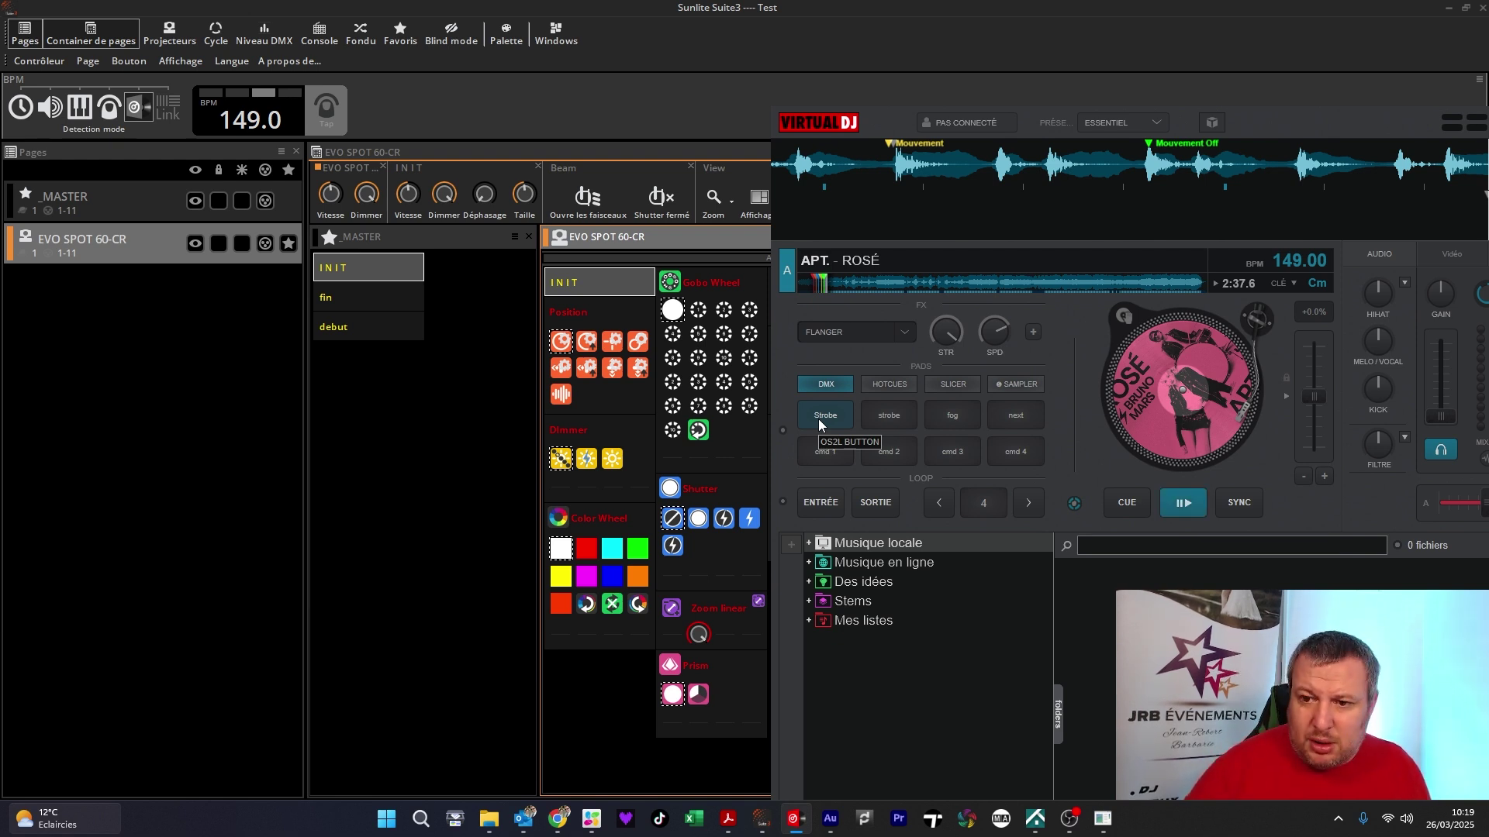
{"action": "left_click_drag", "start_coordinate": [1302, 122], "coordinate": [532, 24]}
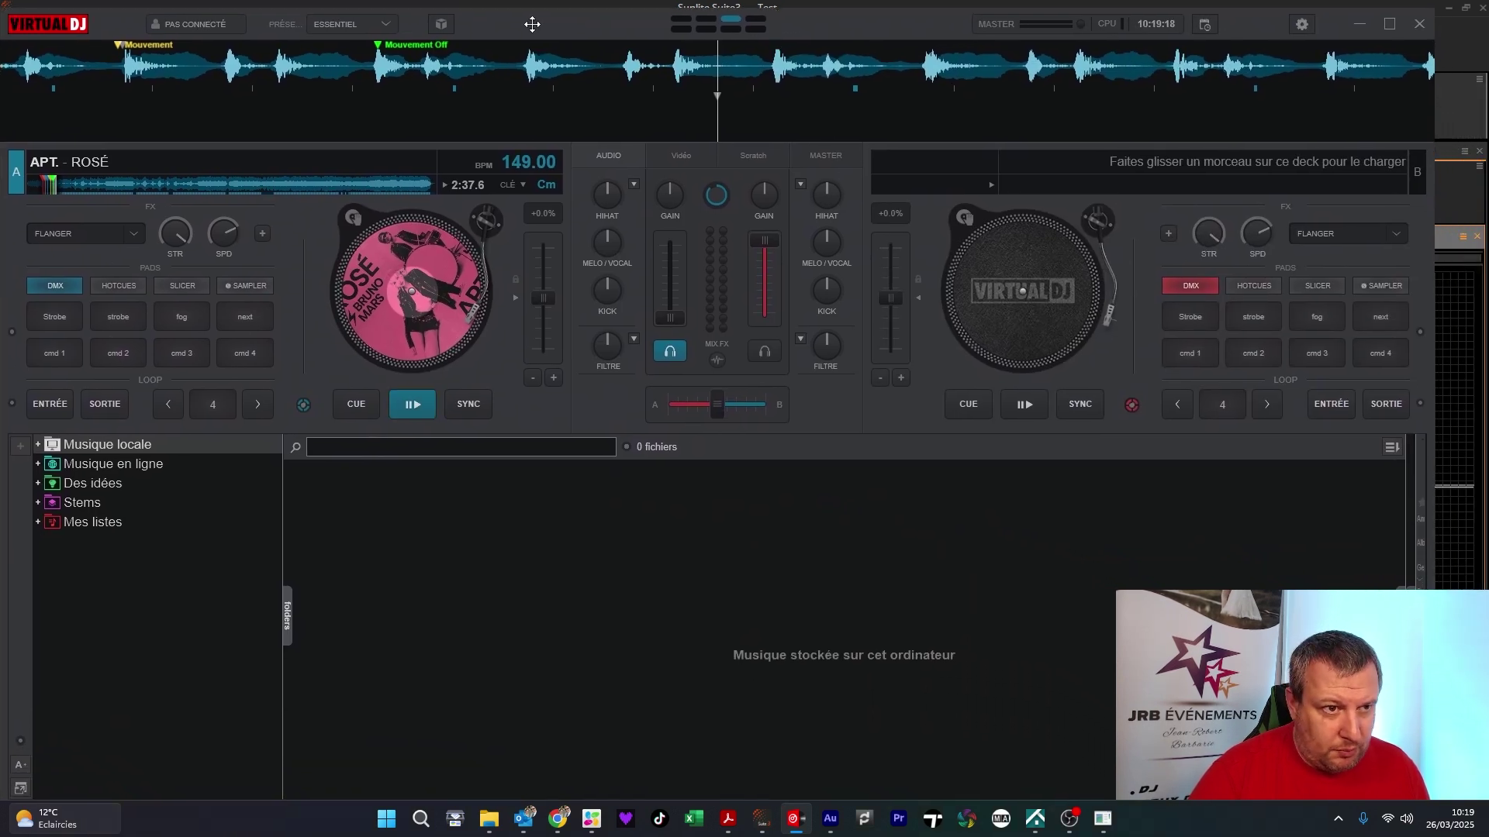